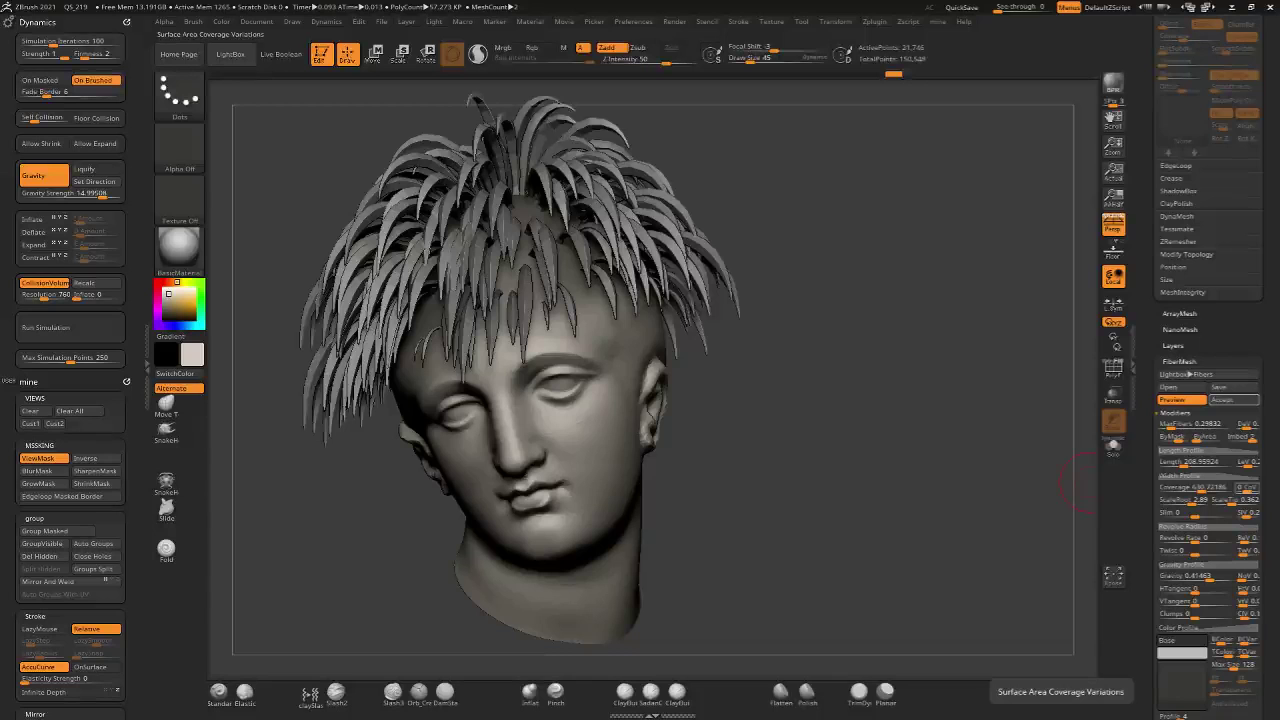
Lengthen and thicken the fiber preview, accept it as FiberMesh hair, and check it briefly in Solo
left_click_drag(966, 445, 1020, 418)
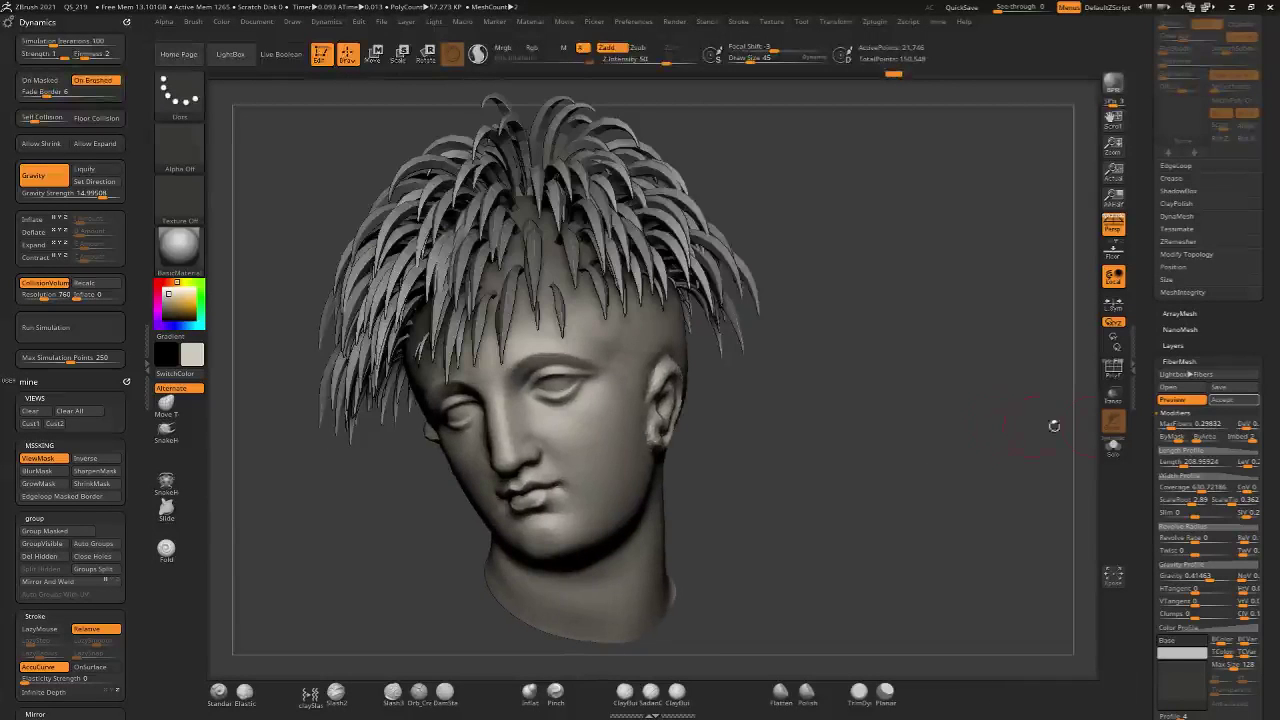
left_click(1230, 401)
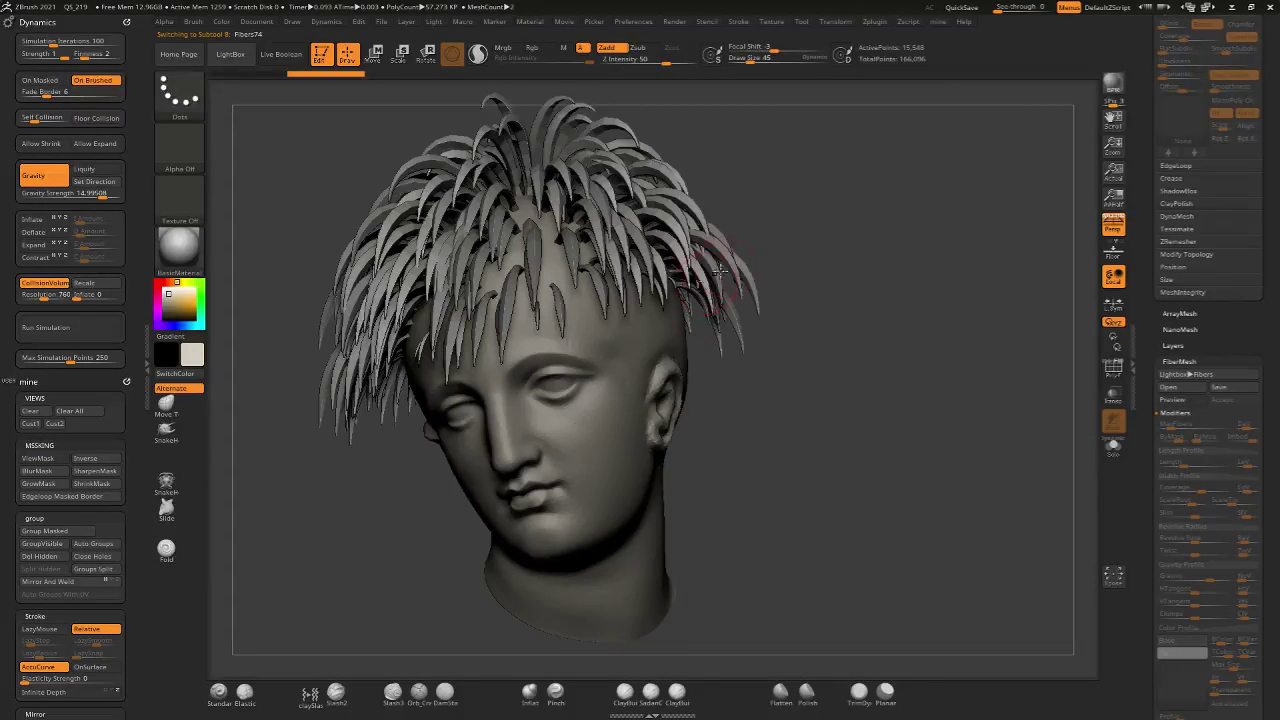
left_click(1113, 445)
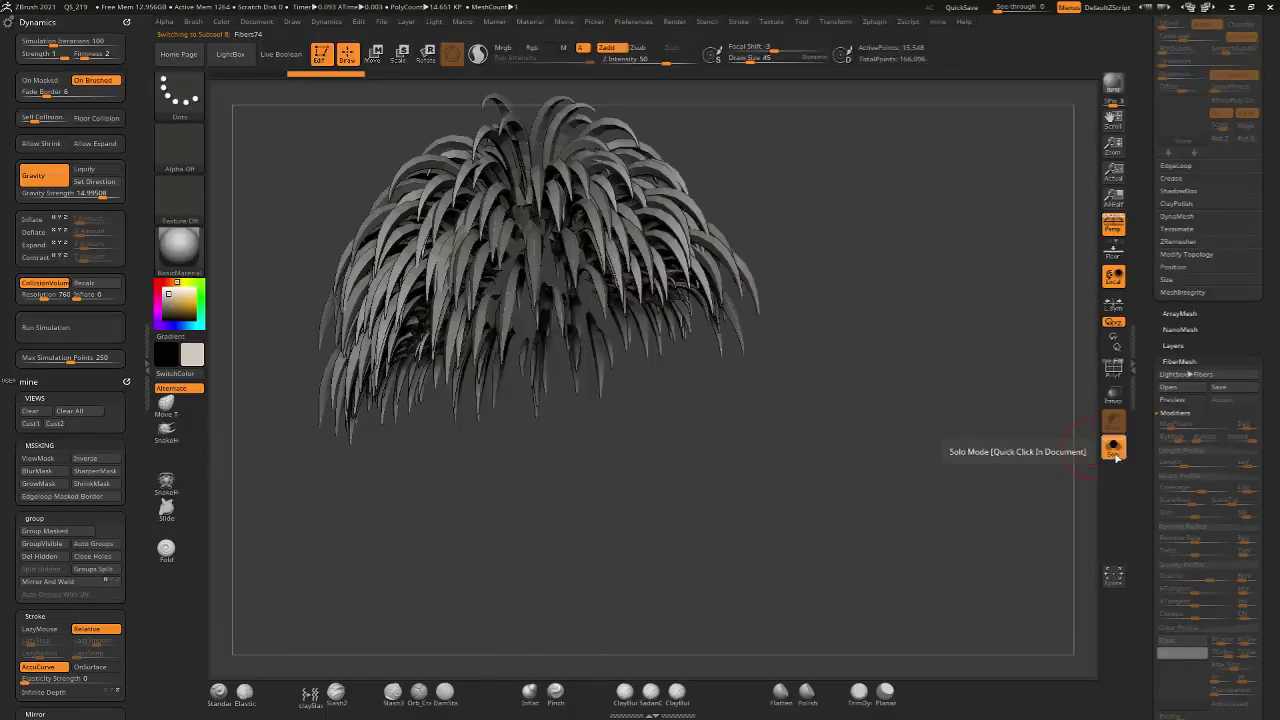
left_click(1113, 445)
left_click_drag(1137, 497, 1138, 300)
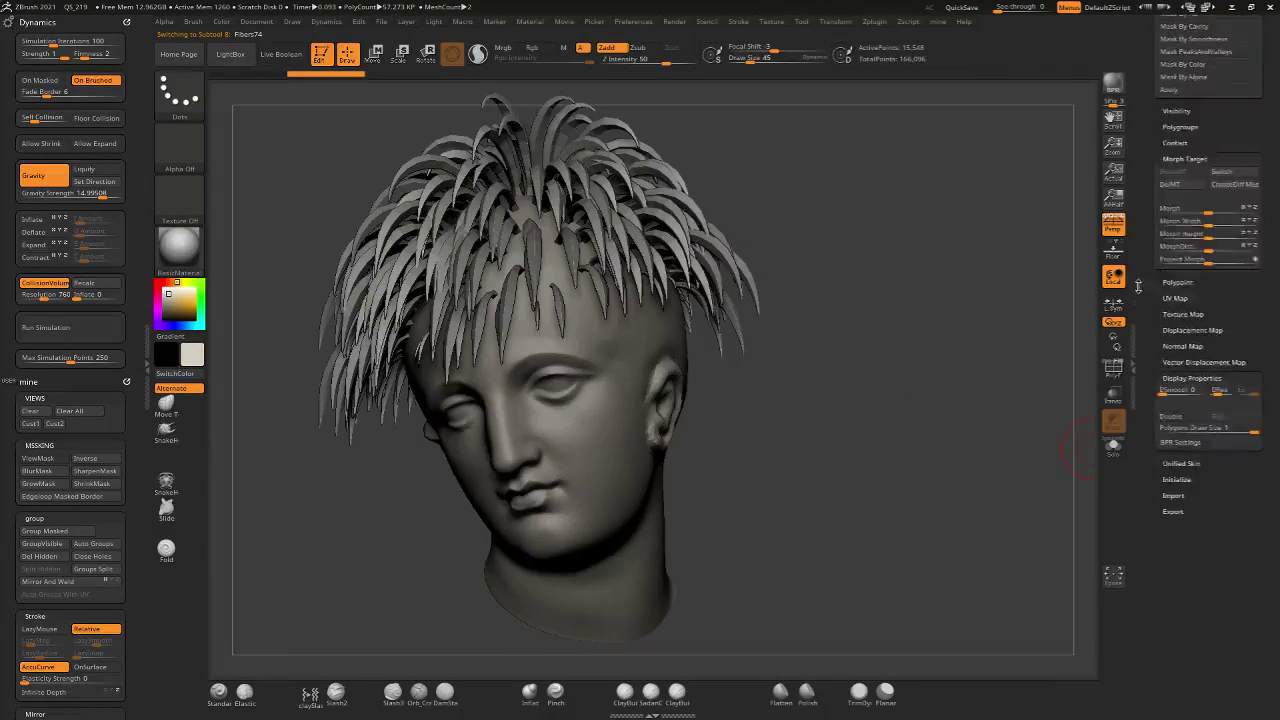
left_click_drag(1138, 300, 1139, 315)
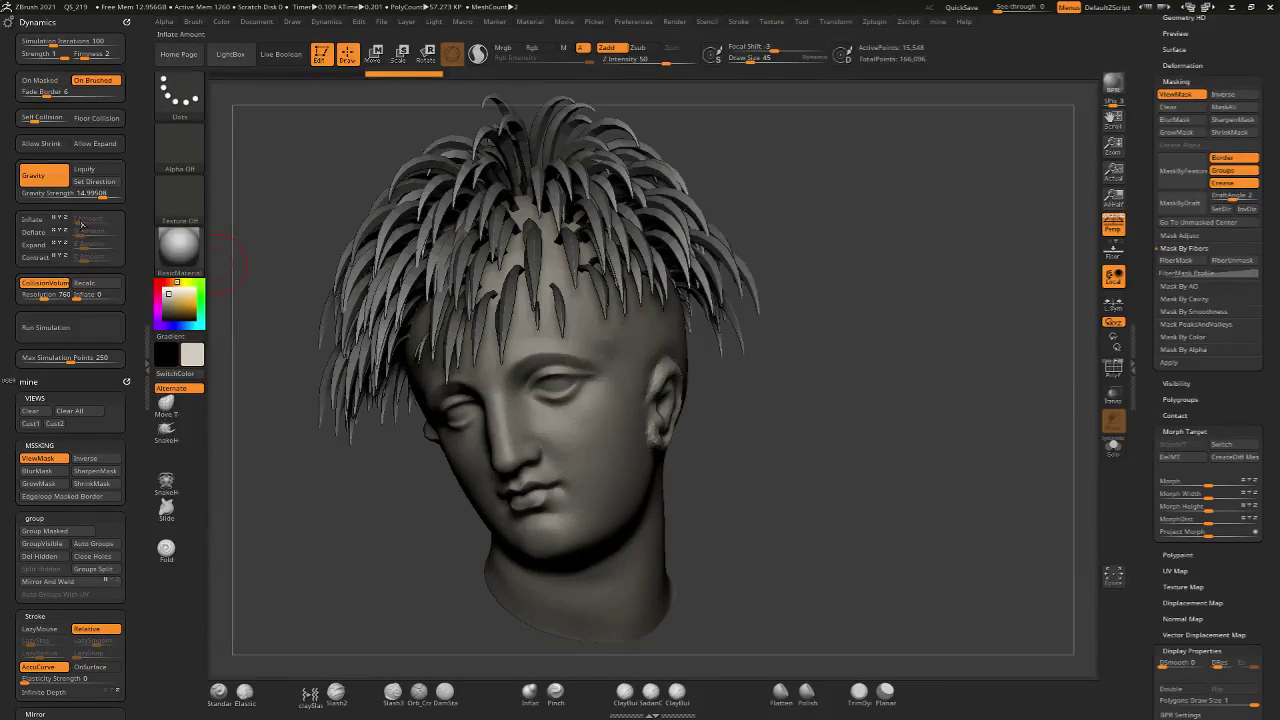
Run the gravity simulation on the hair twice so the strands drape over the forehead
left_click(63, 330)
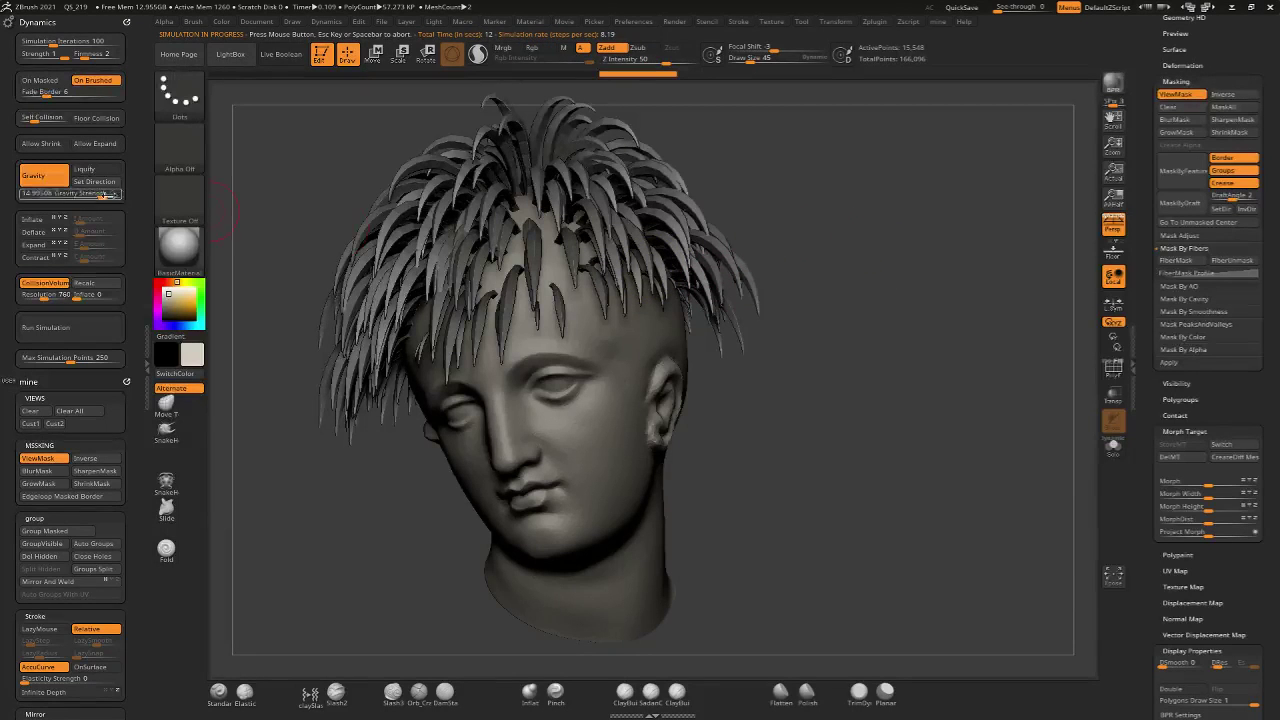
left_click(73, 328)
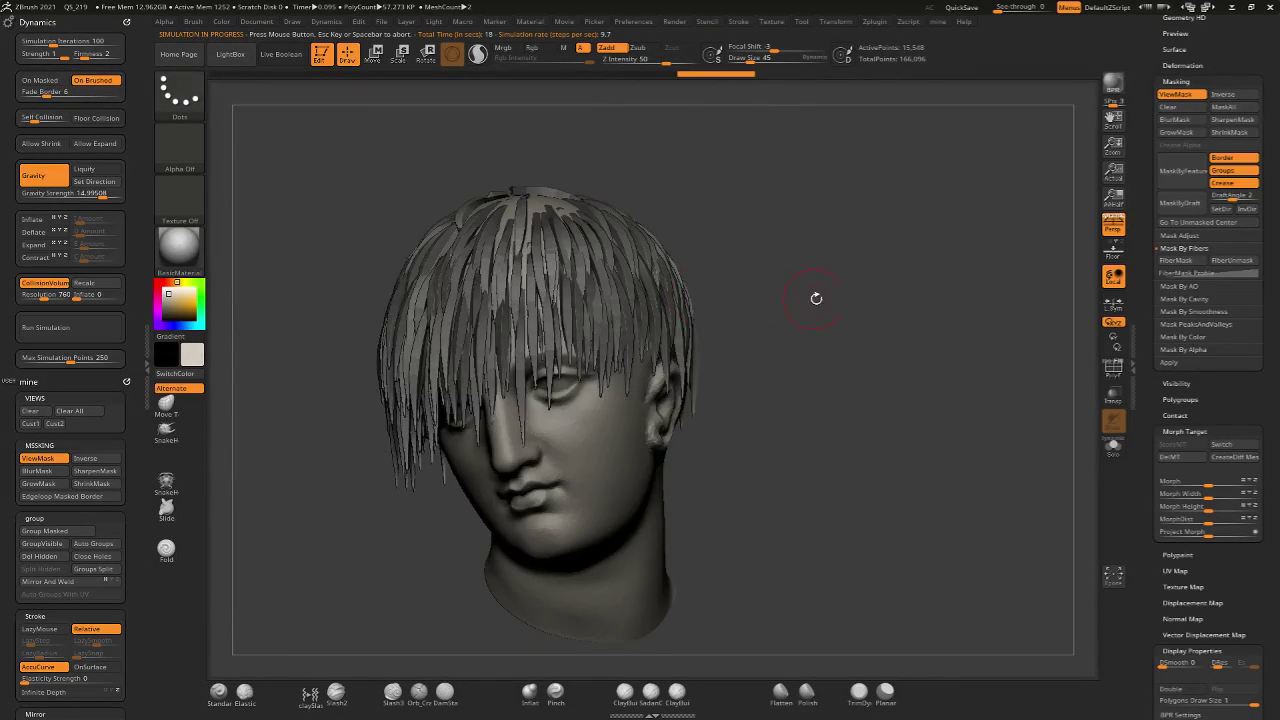
Rerun the gravity simulation while viewing the head from the side and near-front
left_click_drag(780, 294, 879, 273)
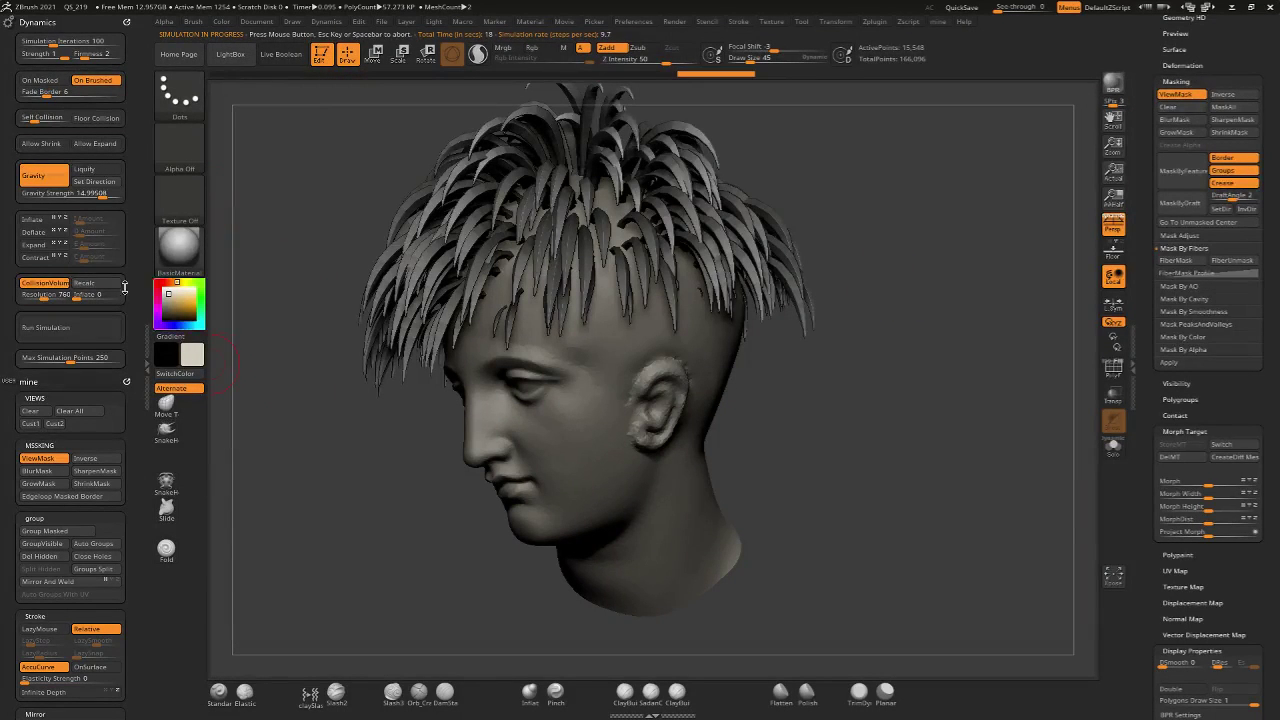
left_click(59, 337)
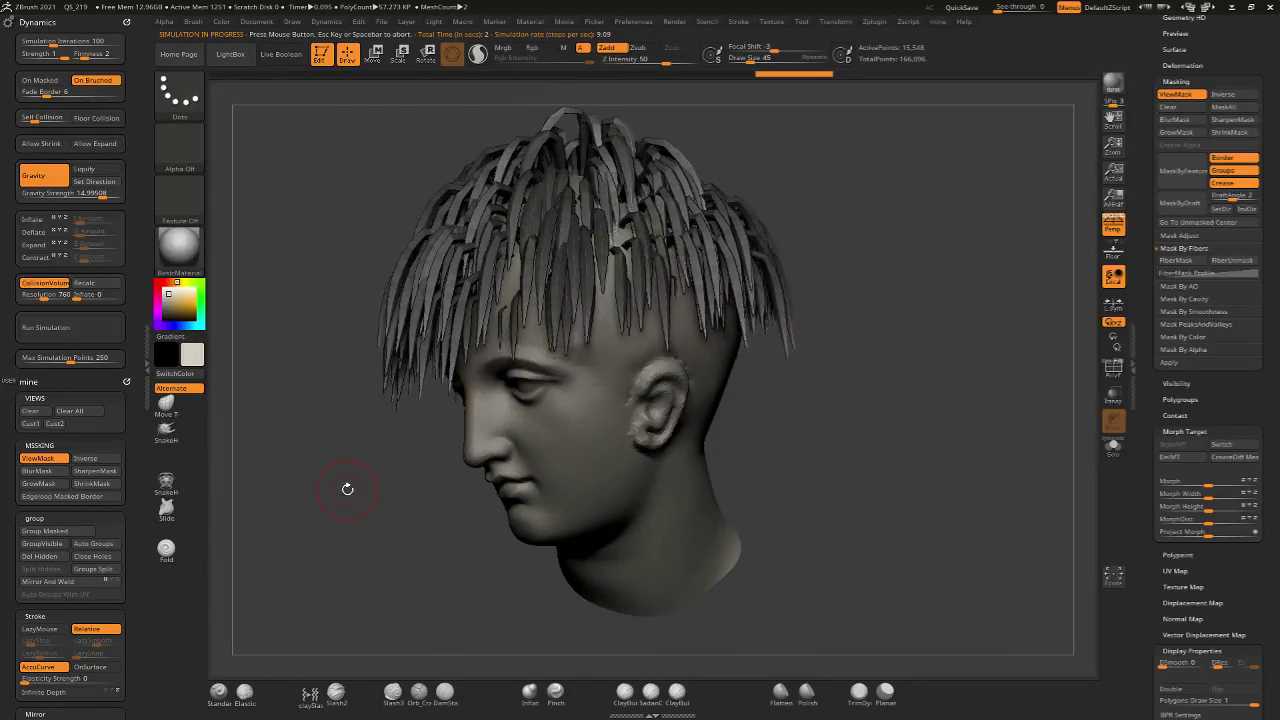
left_click_drag(346, 484, 379, 465)
left_click(84, 337)
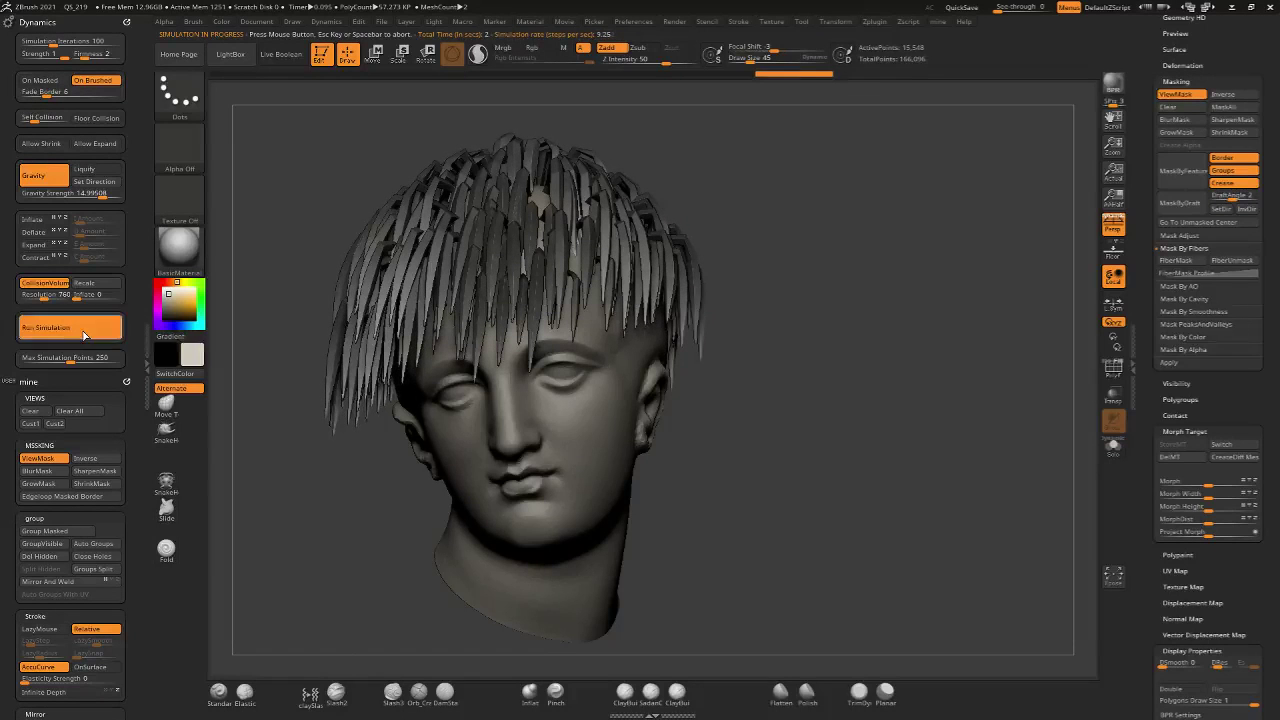
Undo the simulated drape to restore the spiky hair, then start the simulation again
key("ctrl")
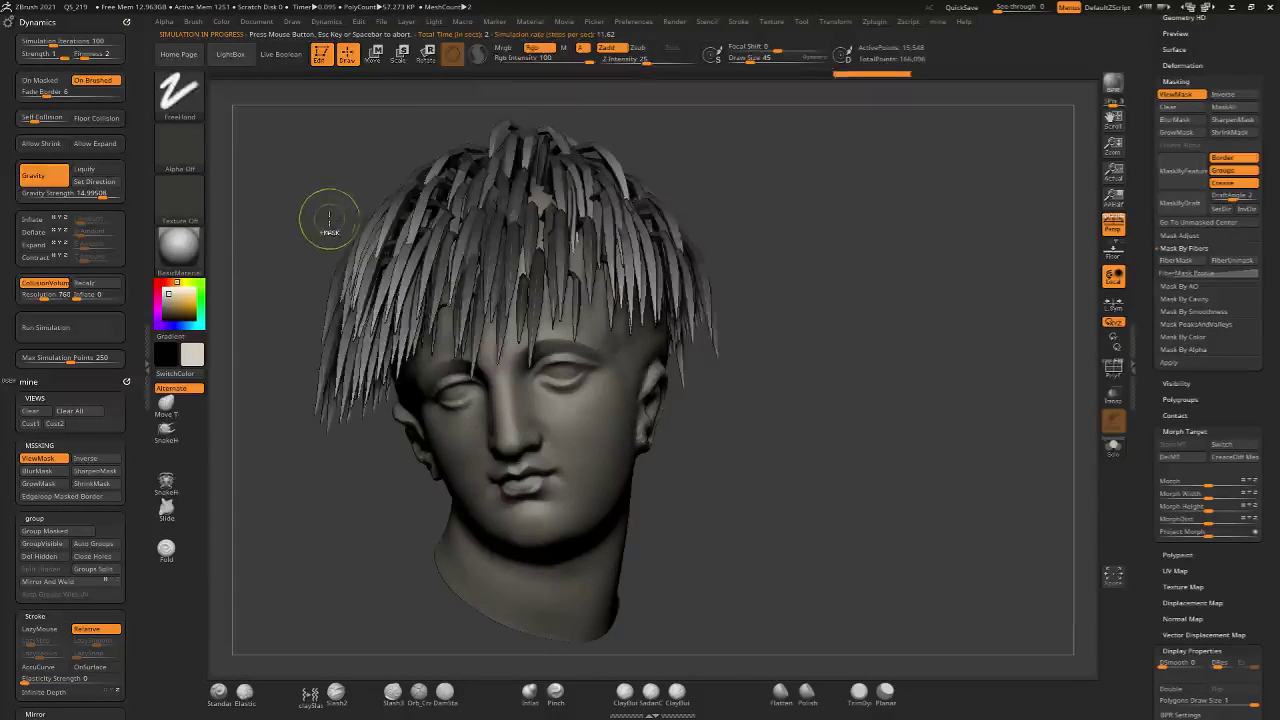
key("ctrl+z")
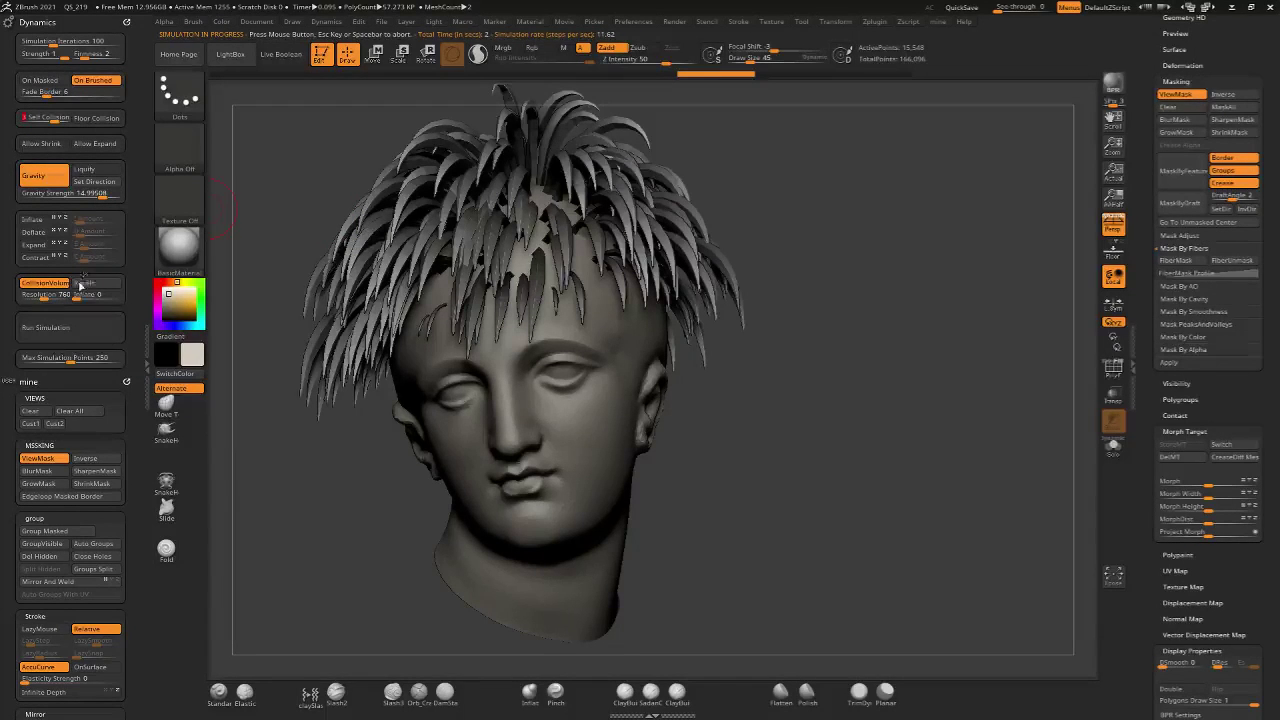
left_click(71, 328)
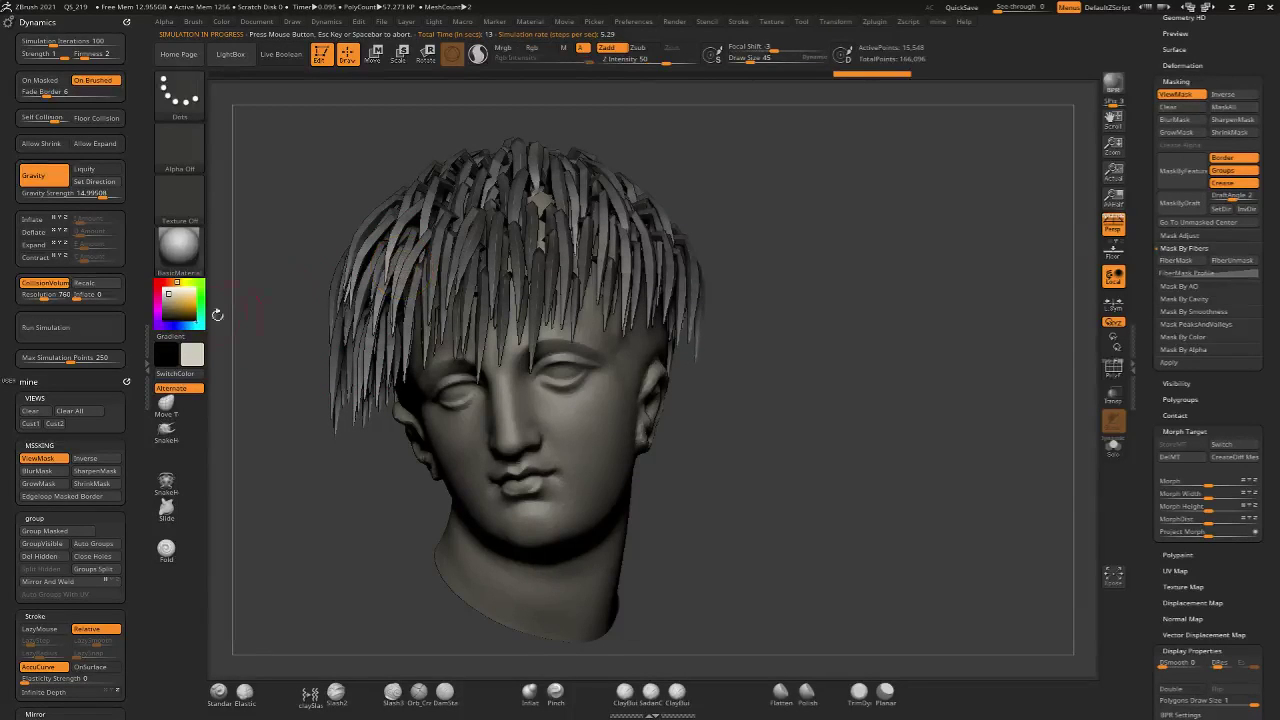
Rerun the gravity simulation, stop and undo the over-drooped result, then simulate again briefly
left_click(80, 331)
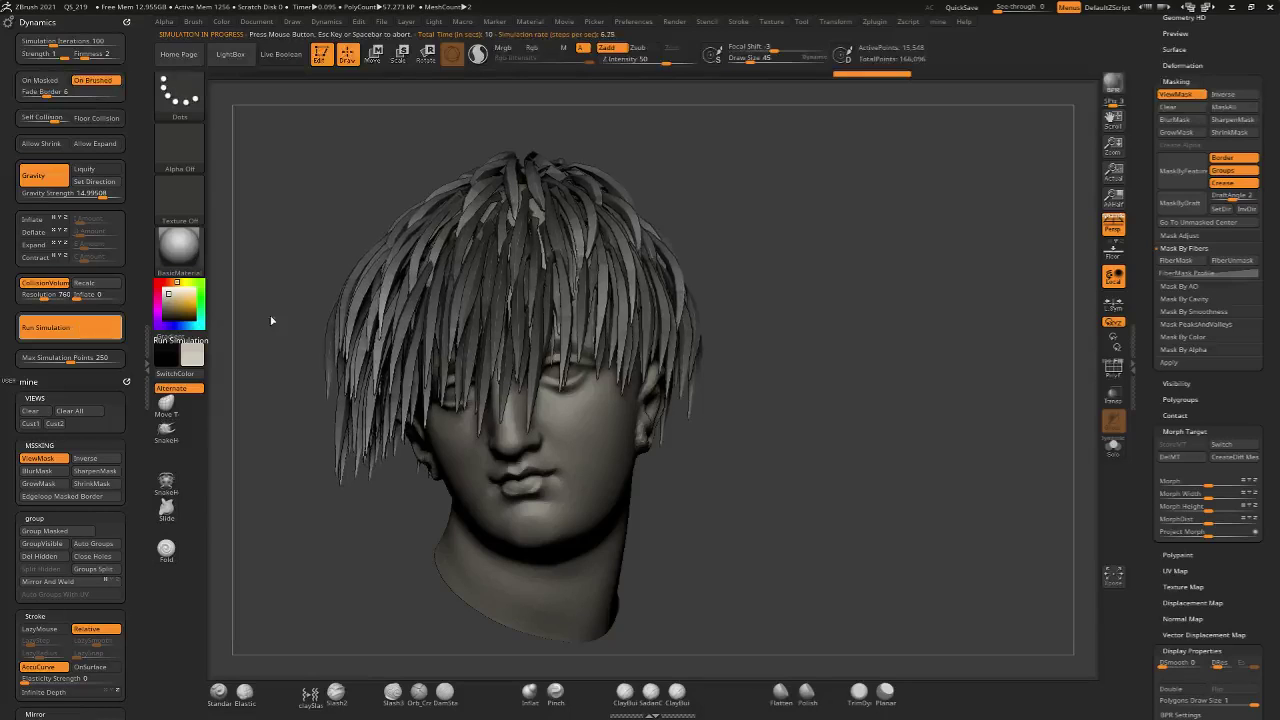
left_click(313, 268)
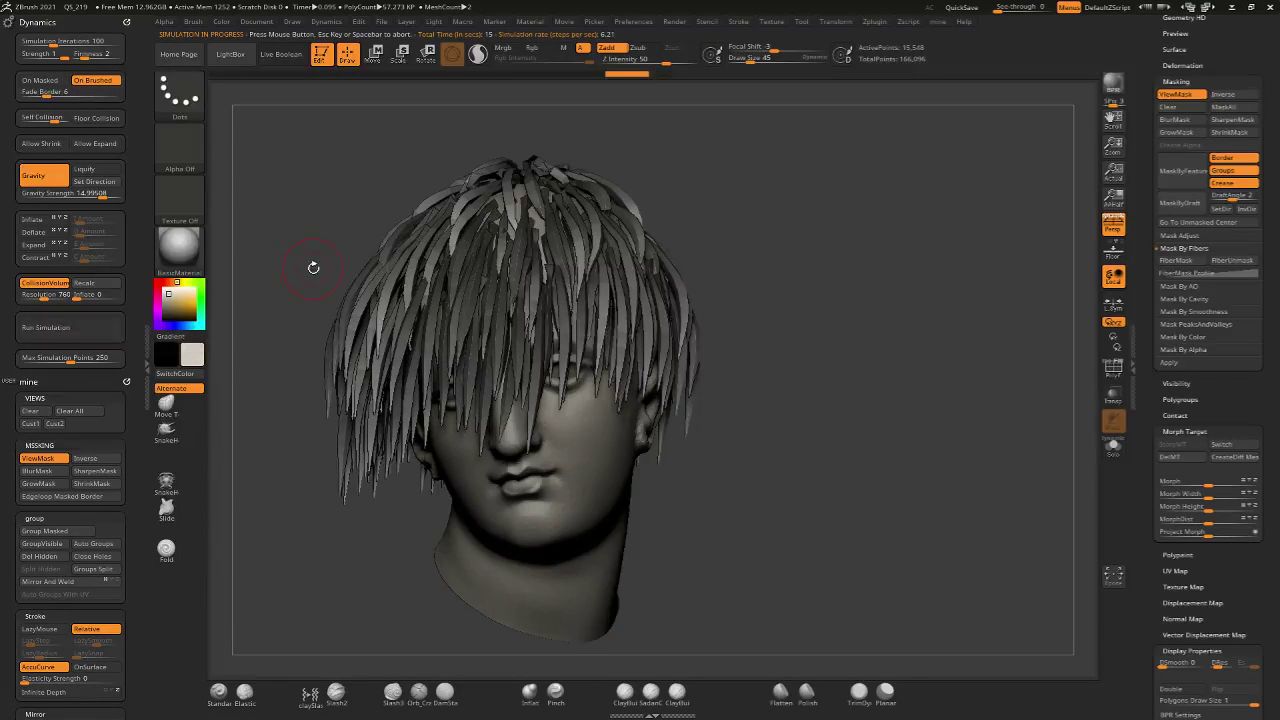
key("ctrl+z")
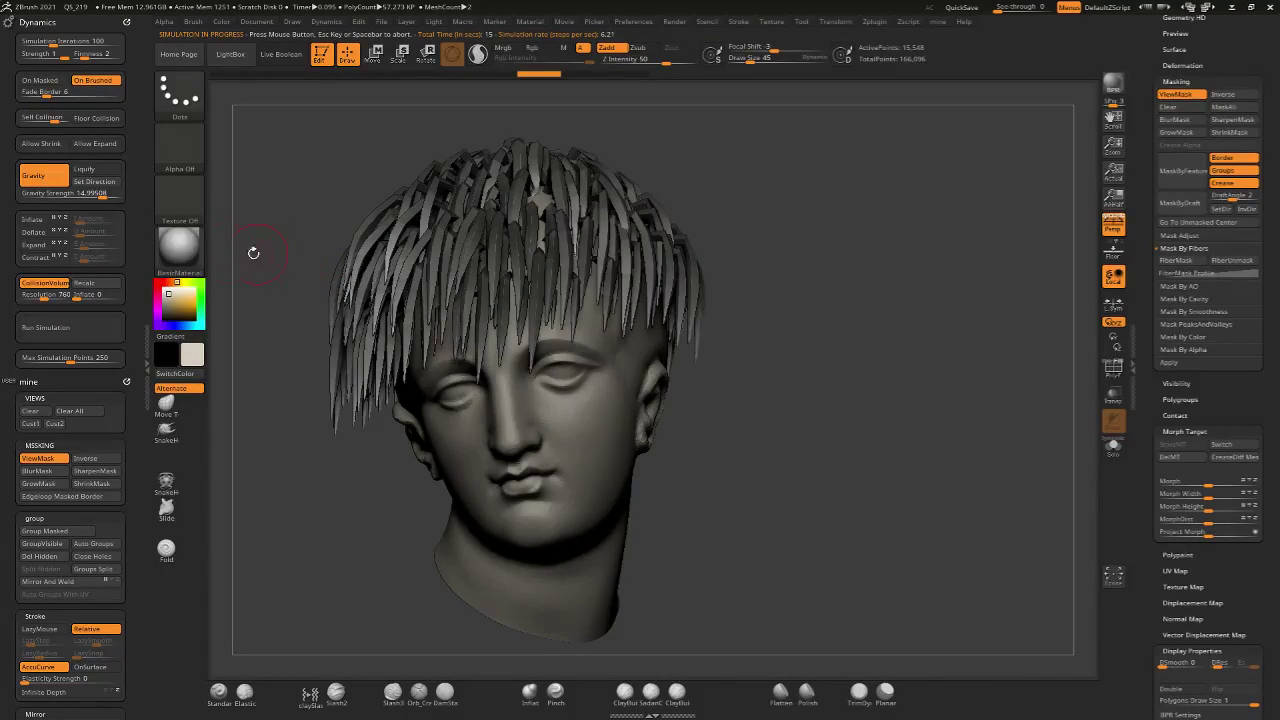
left_click(1075, 530)
left_click_drag(1154, 608, 1132, 561)
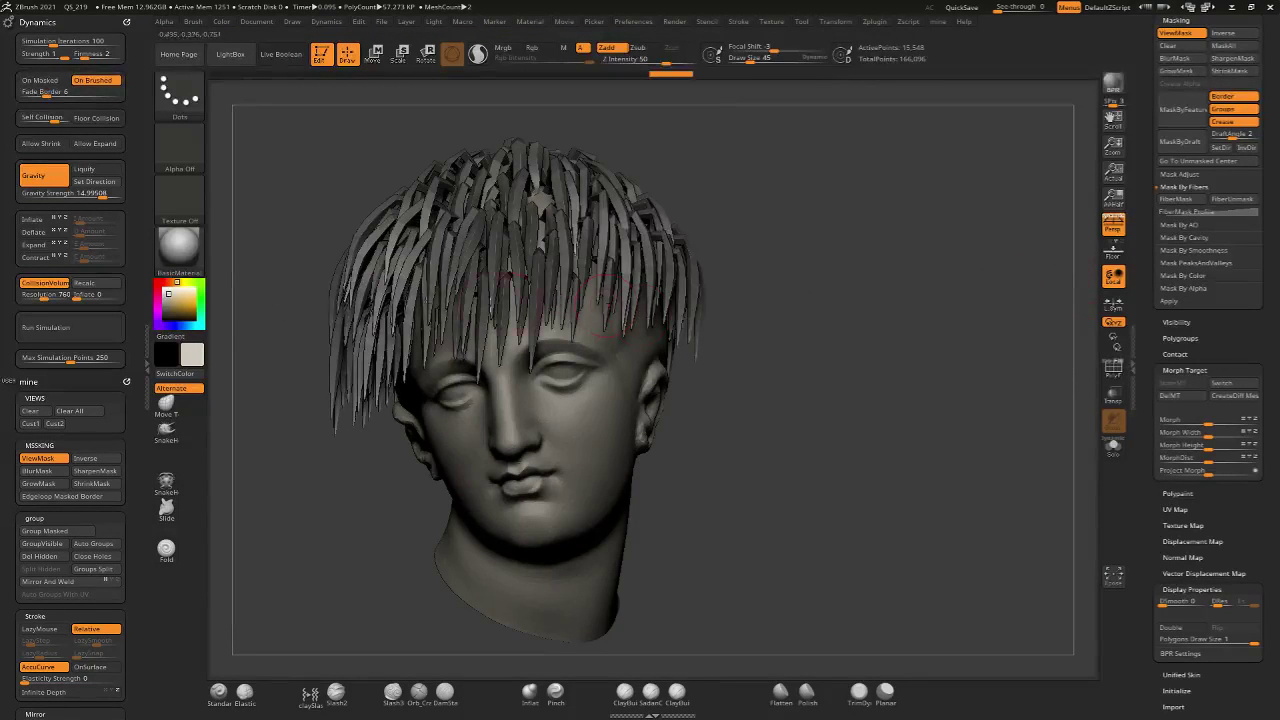
left_click(62, 329)
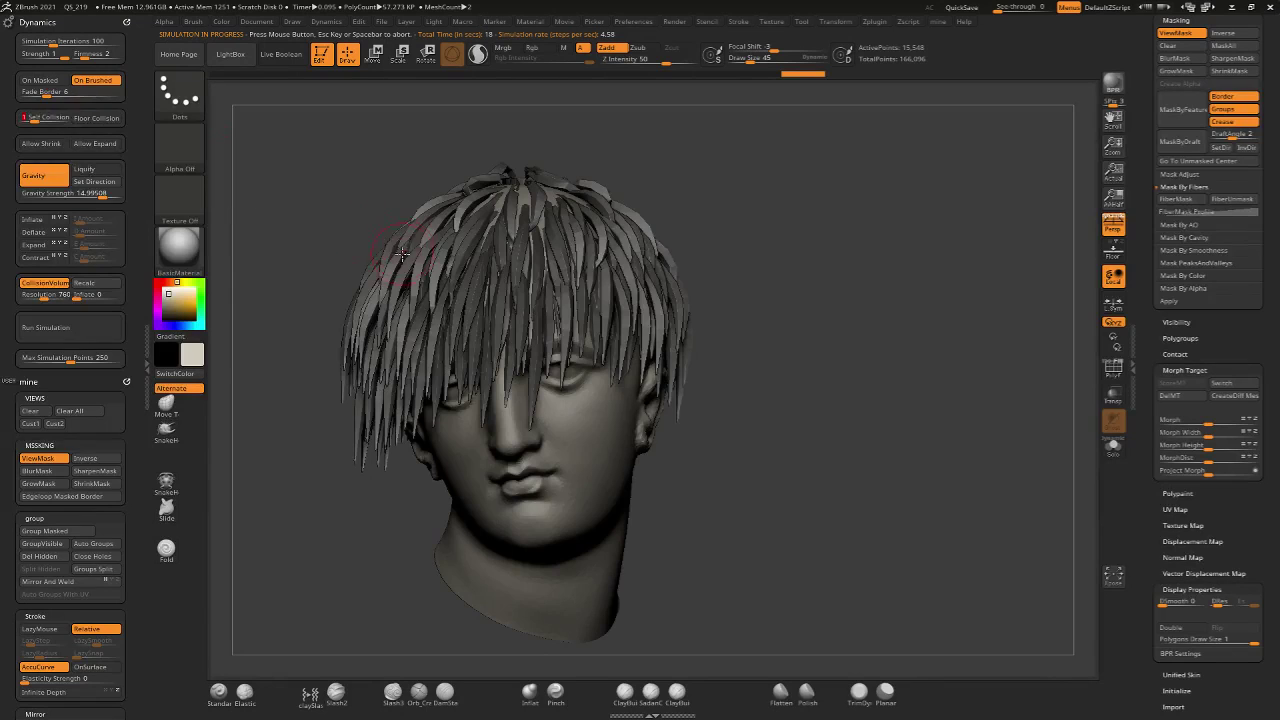
Pick a C grooming brush with the BC shortcut and set its size to 85
key("b")
key("c")
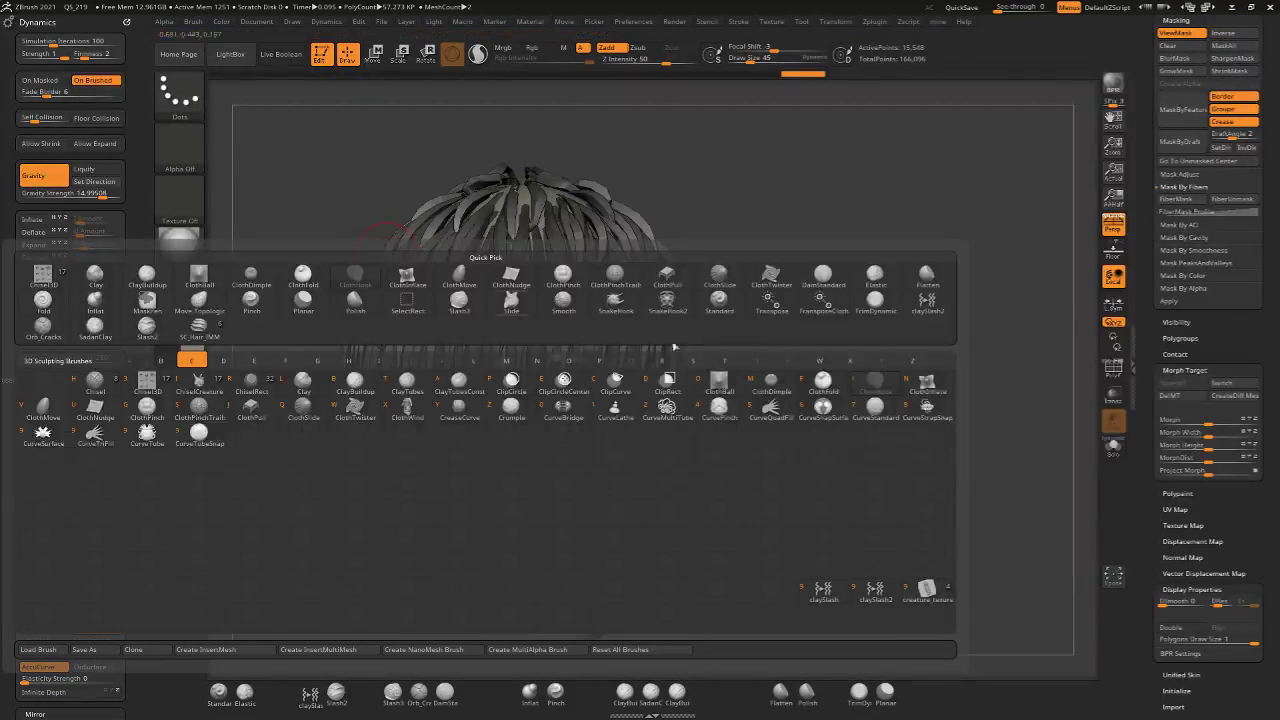
left_click(878, 385)
type("s85")
key("Return")
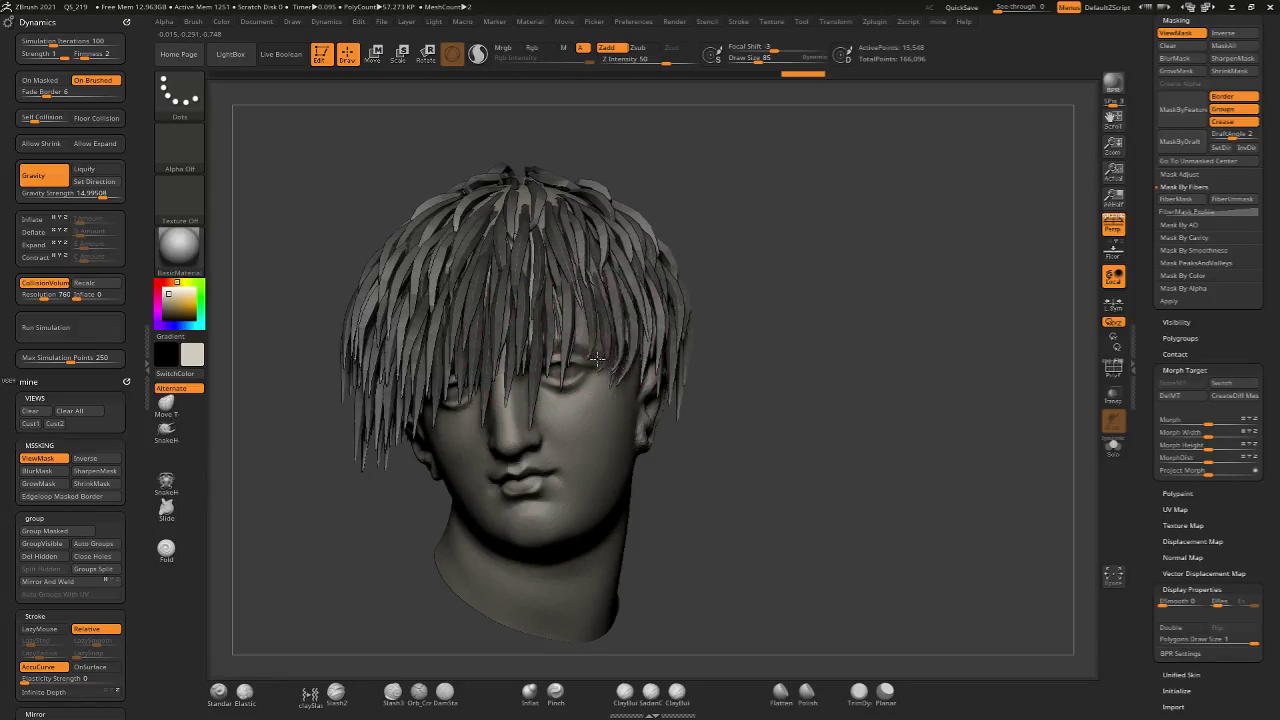
Push the hair strands around the right eye, check the angles, then bring up the brush alphas
left_click_drag(607, 381, 668, 375)
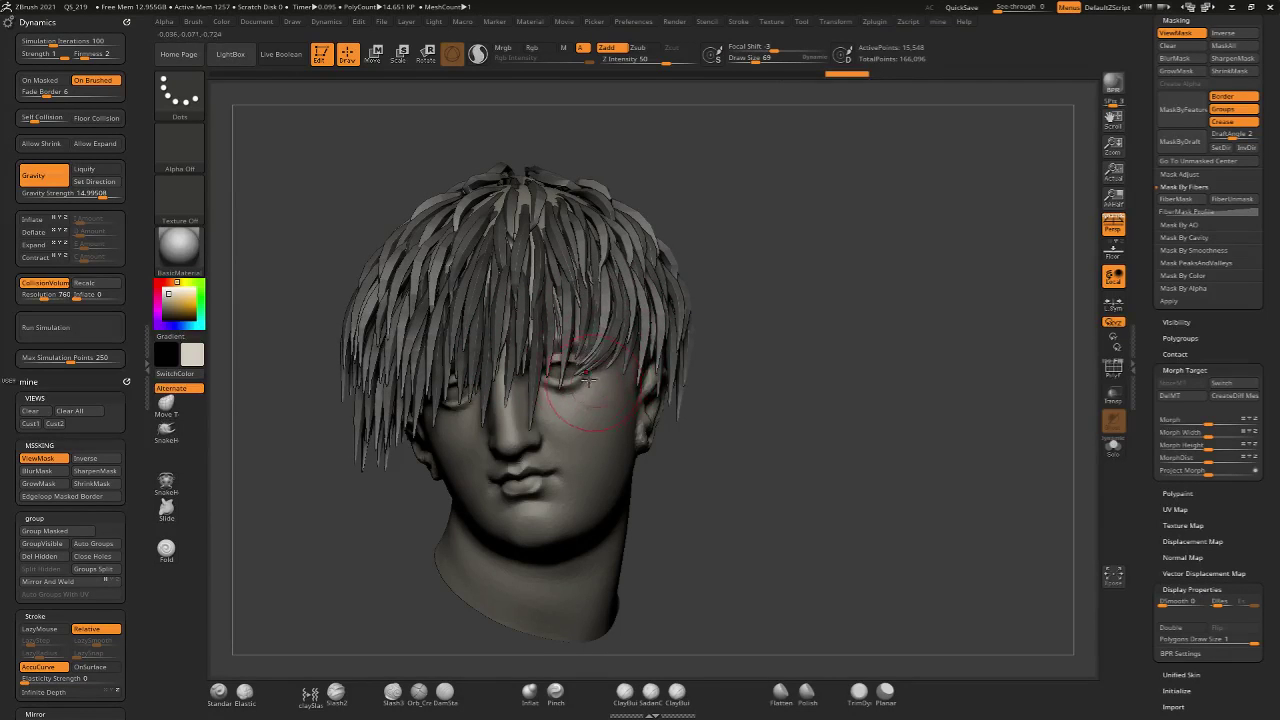
left_click_drag(741, 347, 700, 334)
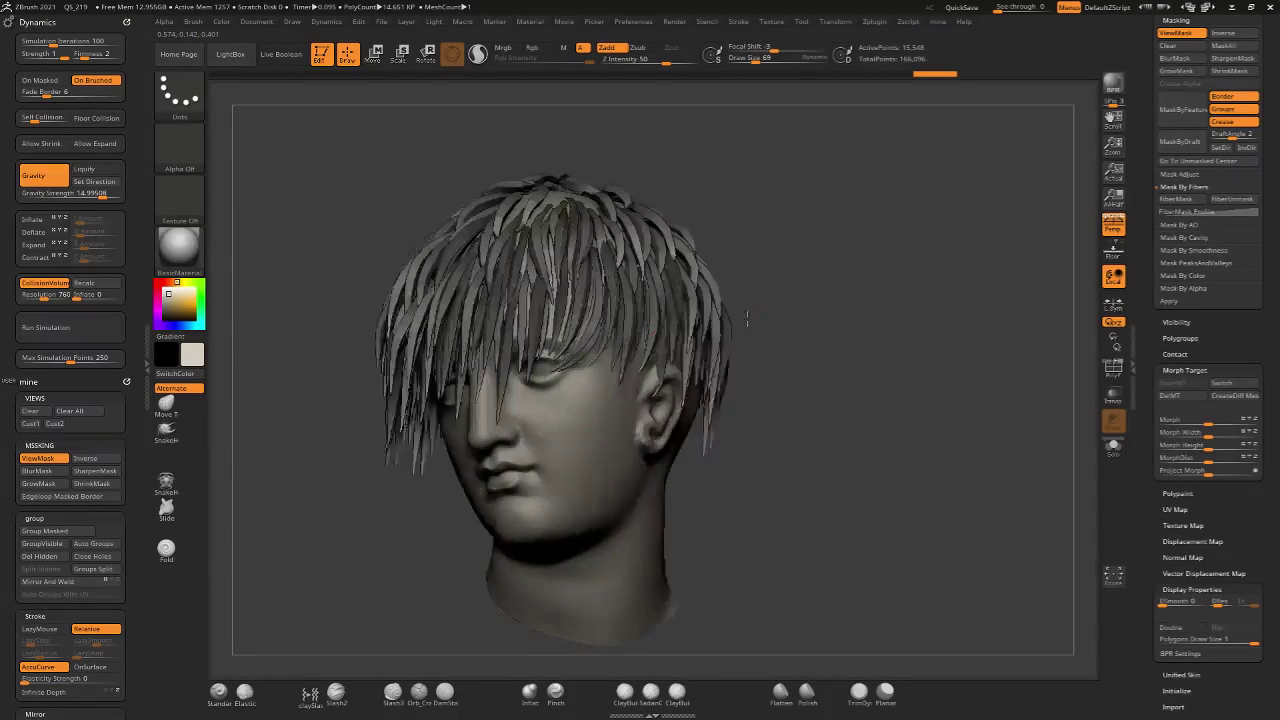
left_click_drag(771, 271, 826, 289)
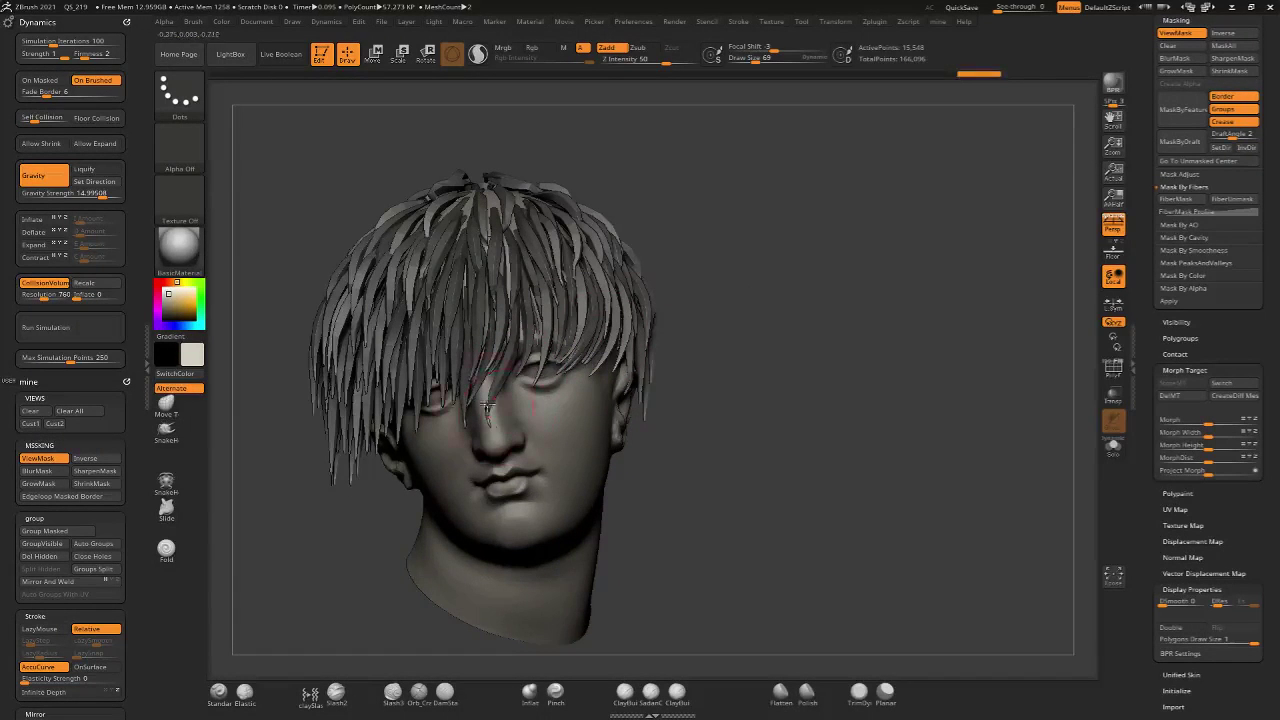
left_click_drag(515, 388, 550, 349)
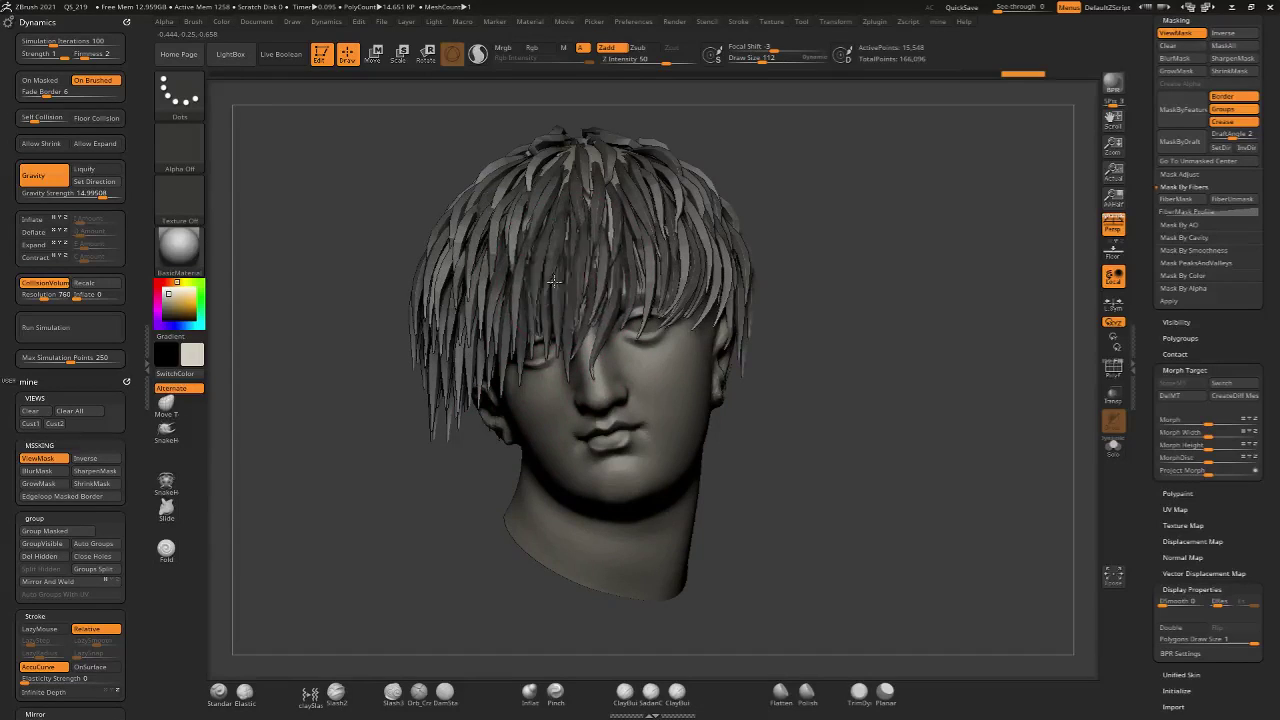
left_click(172, 160)
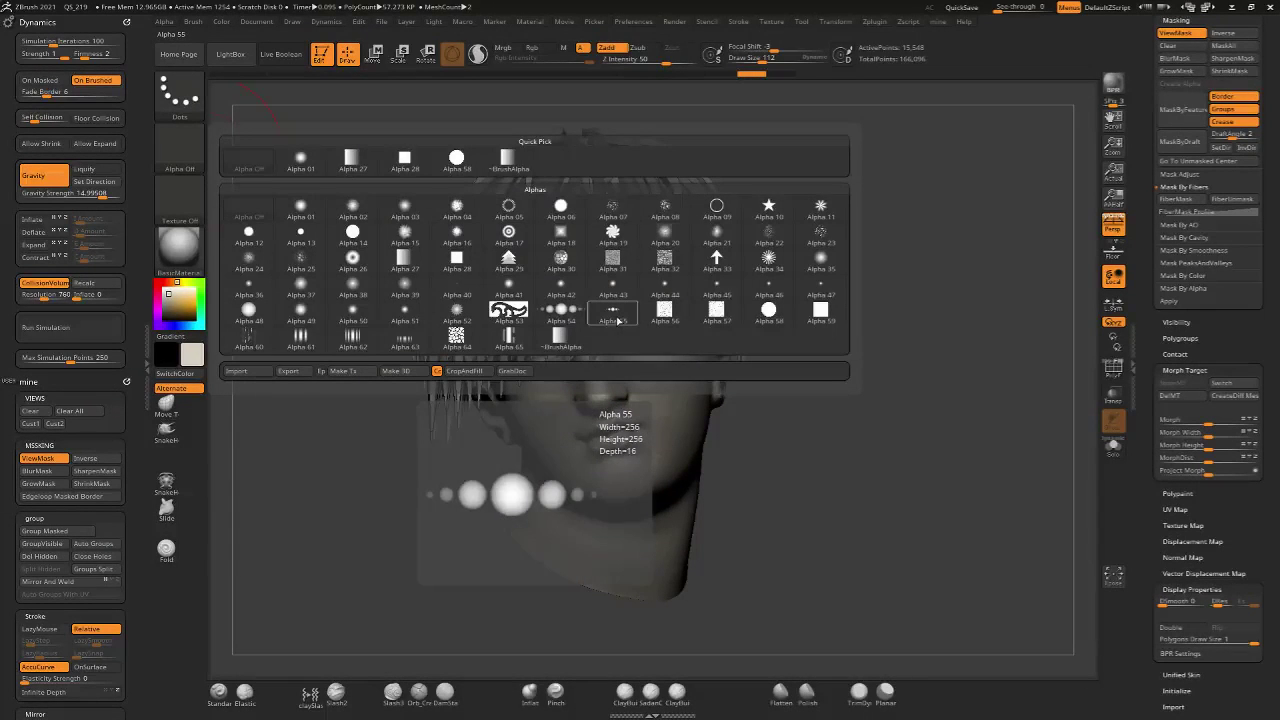
Apply the striped Alpha 62 to the groom brush and push strands aside to uncover the ear
left_click(352, 333)
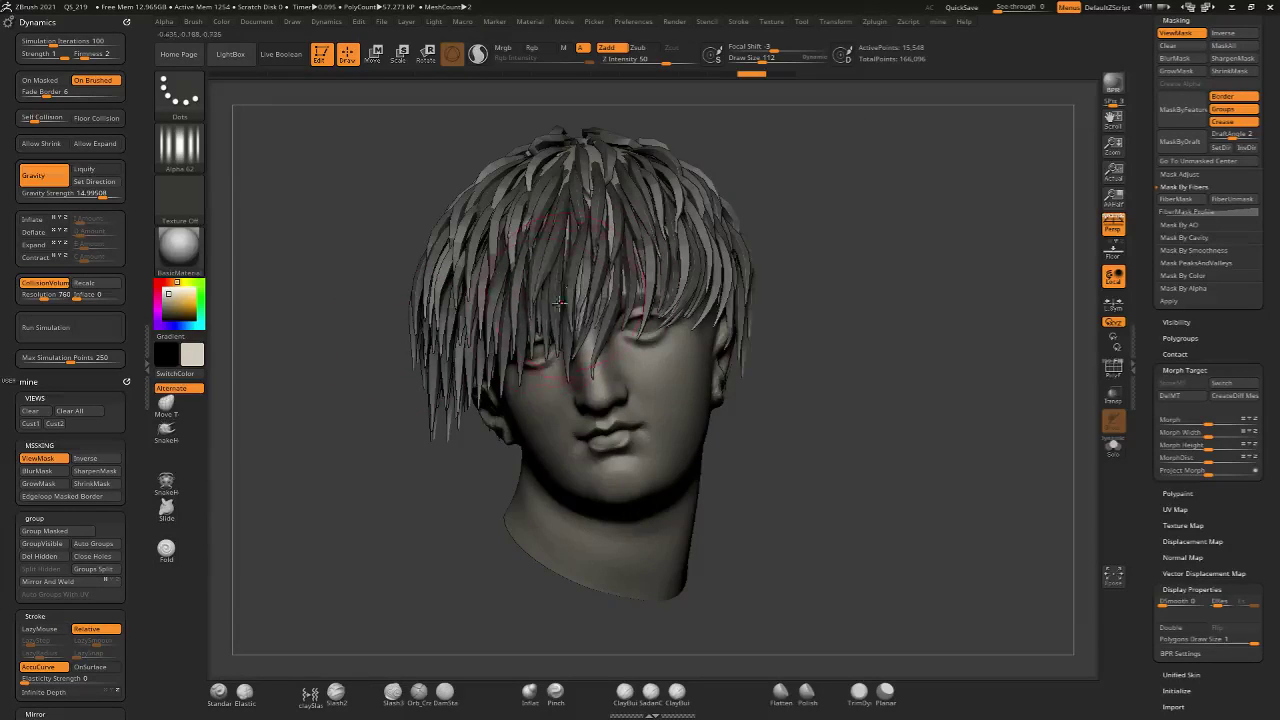
left_click_drag(409, 409, 453, 355)
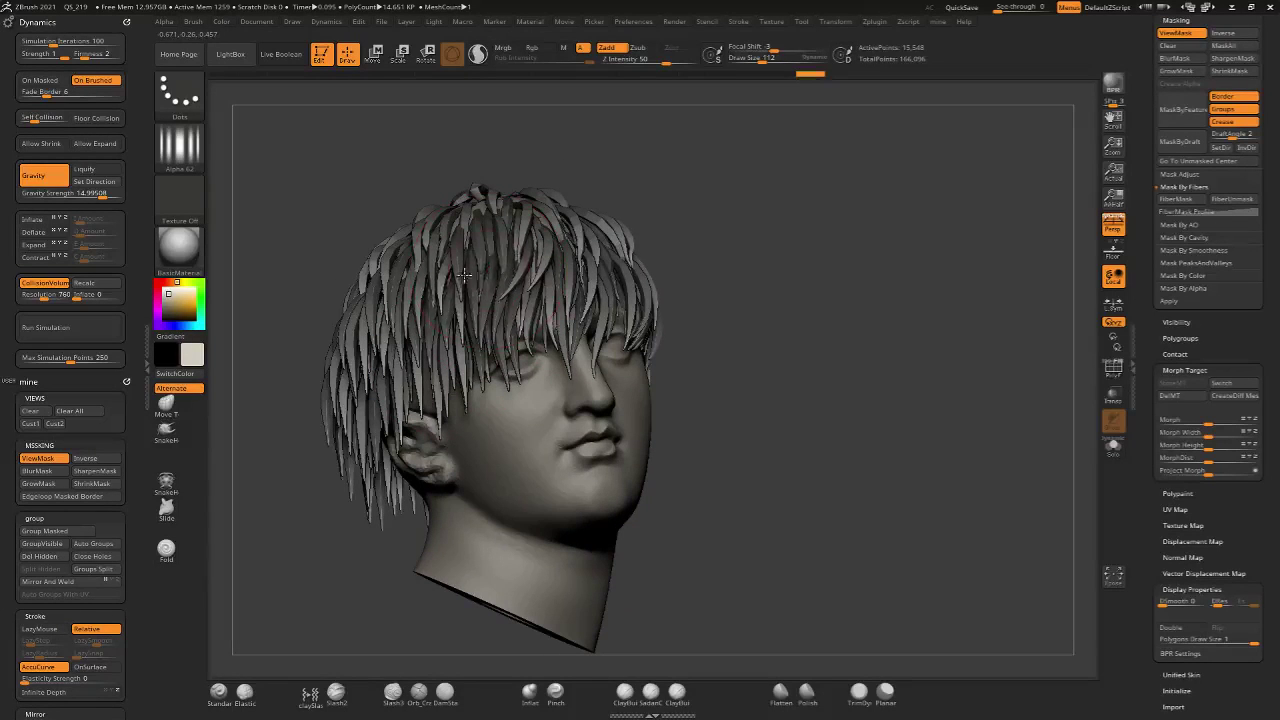
mouse_move(430, 450)
left_mouse_down()
mouse_move(395, 436)
mouse_move(413, 352)
left_mouse_up()
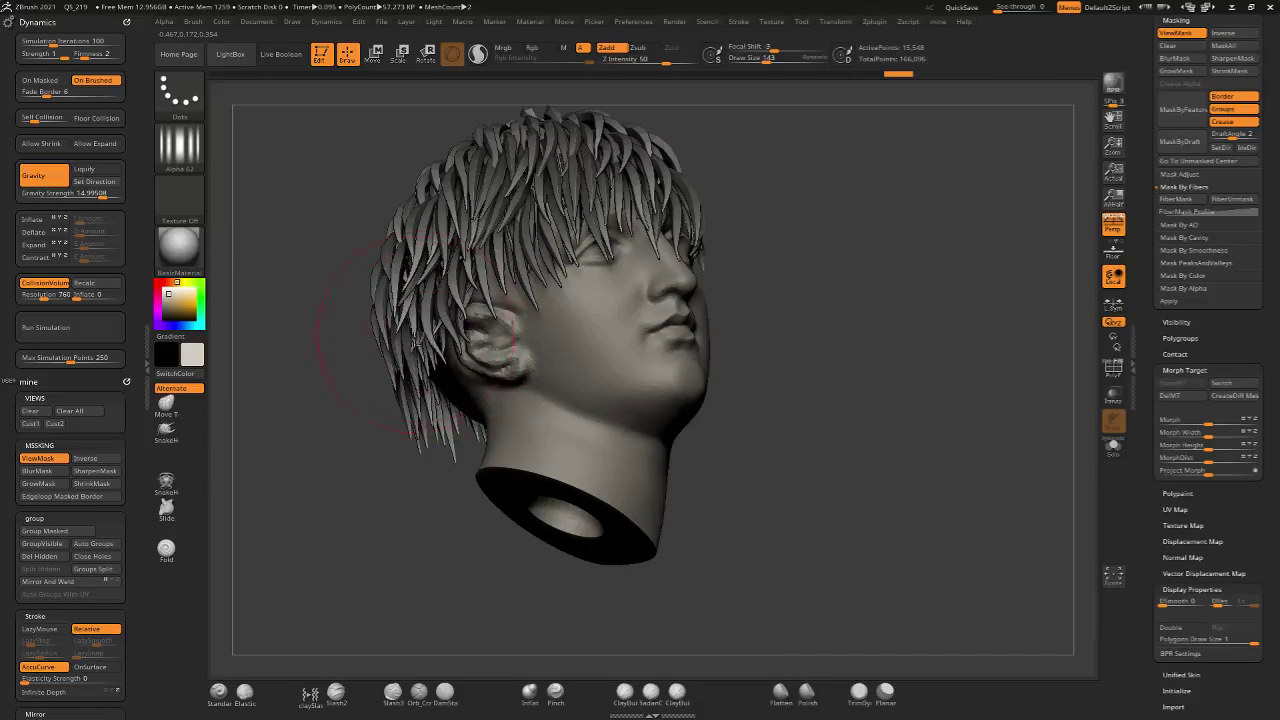
mouse_move(394, 451)
left_mouse_down()
mouse_move(400, 489)
mouse_move(423, 486)
mouse_move(371, 449)
mouse_move(580, 295)
left_mouse_up()
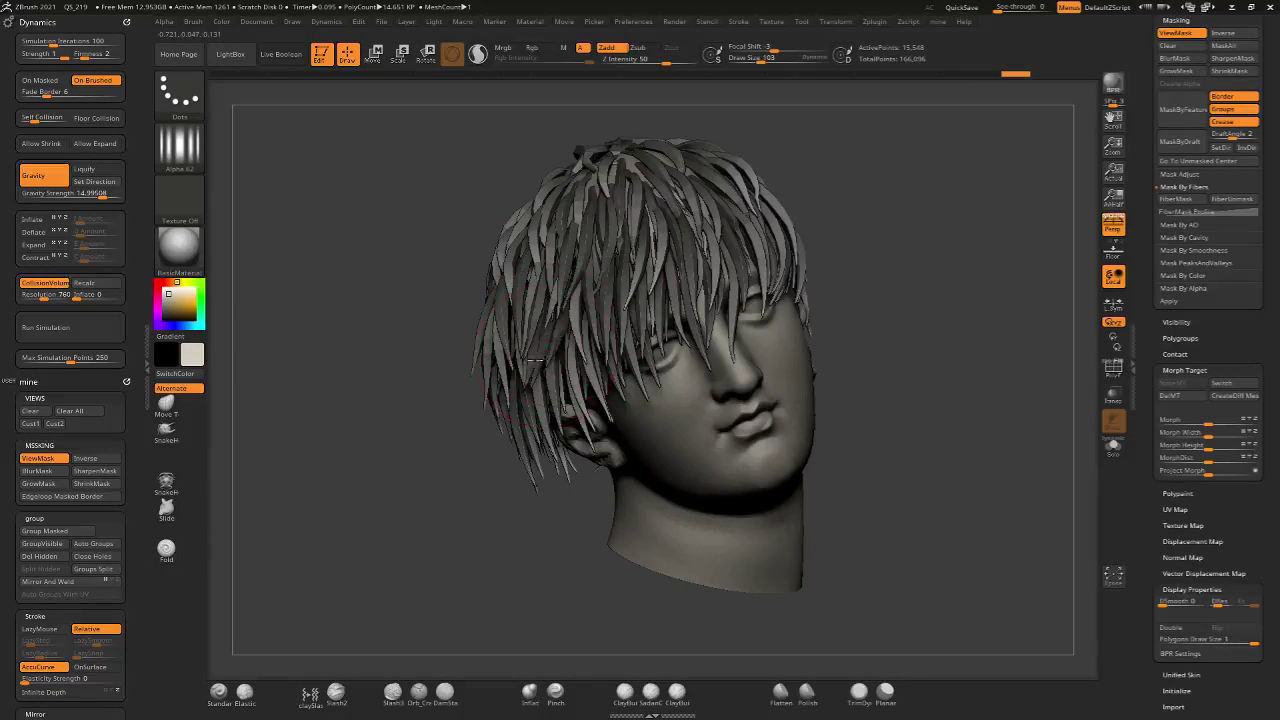
left_click_drag(478, 465, 476, 276)
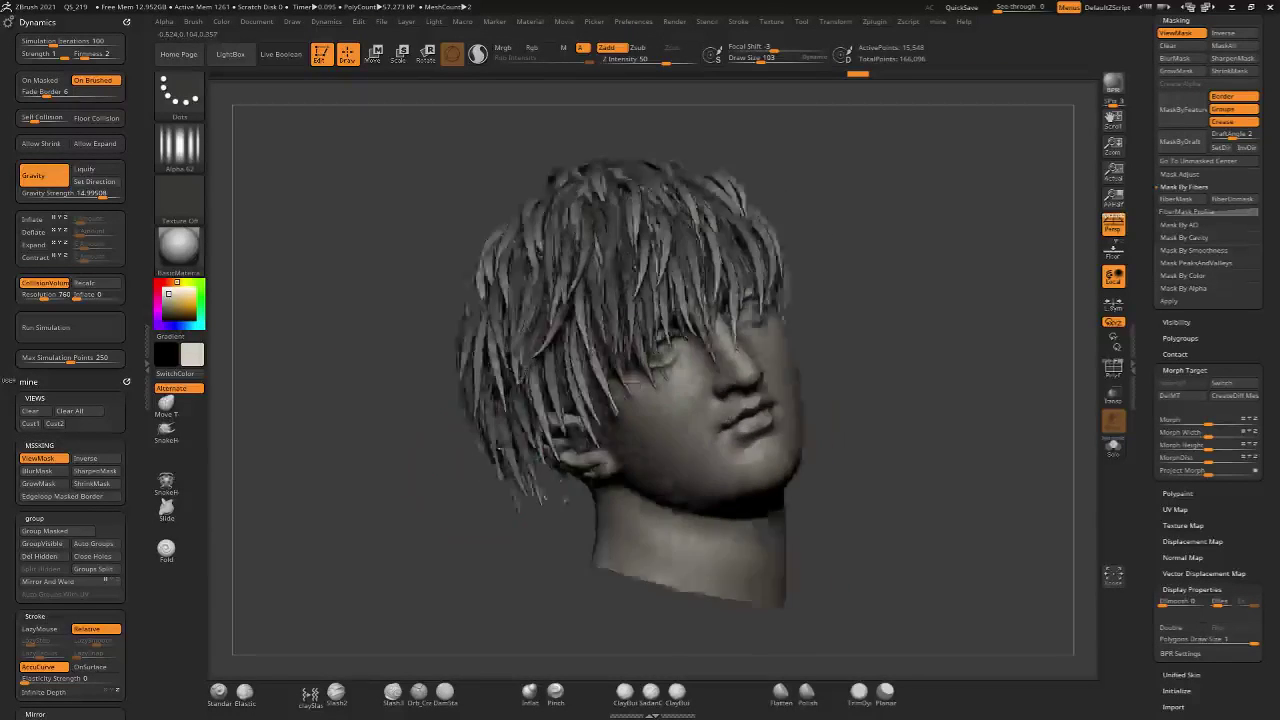
left_click_drag(630, 380, 625, 340)
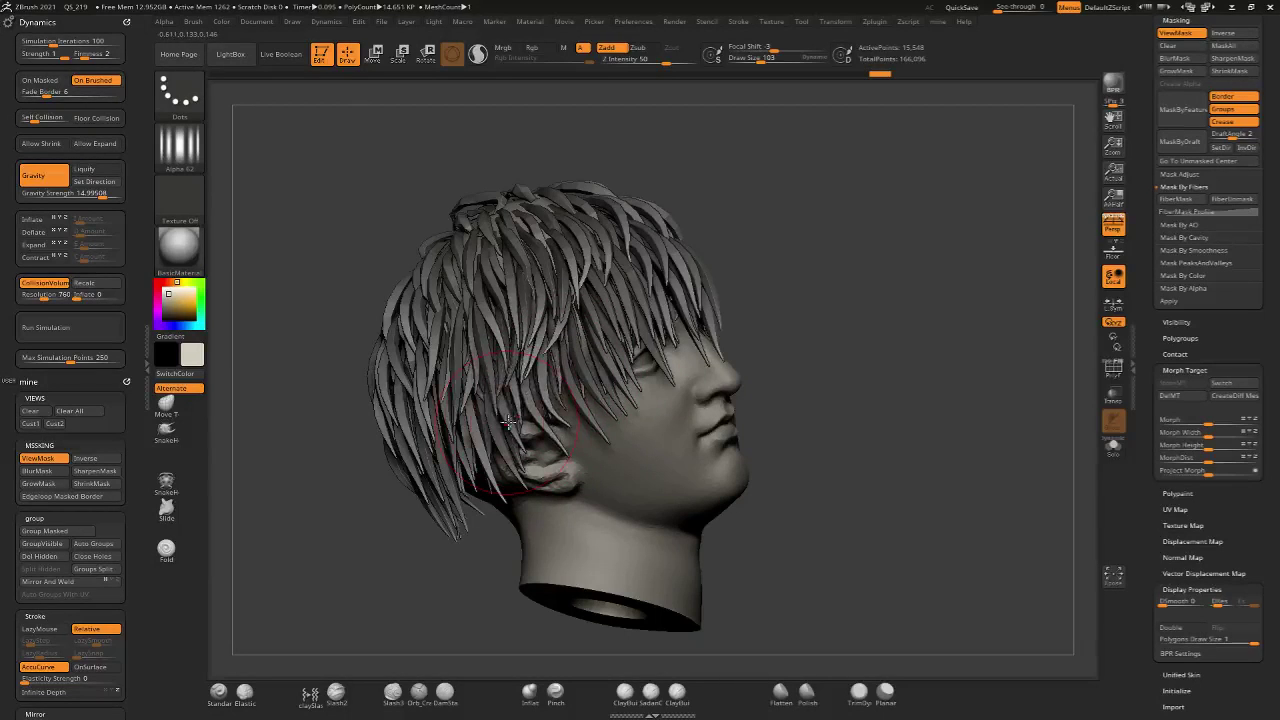
left_click_drag(508, 422, 630, 343)
left_click_drag(773, 237, 618, 290)
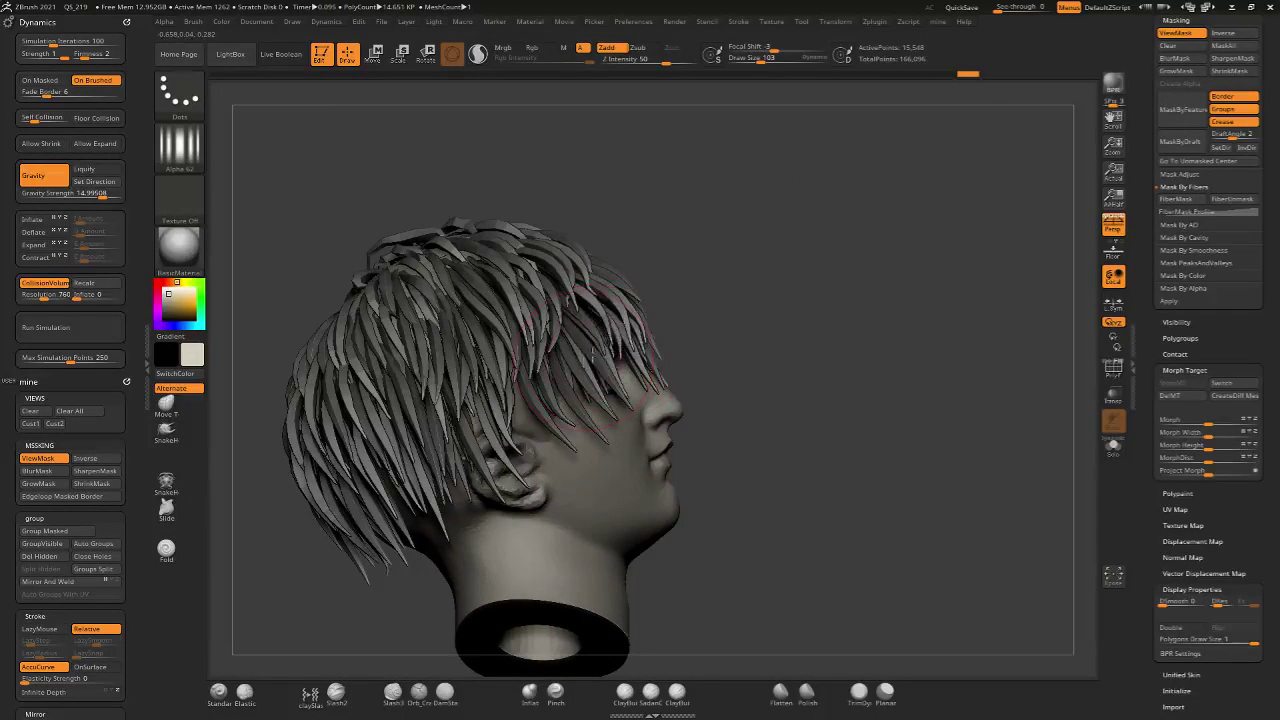
left_click_drag(731, 291, 612, 282)
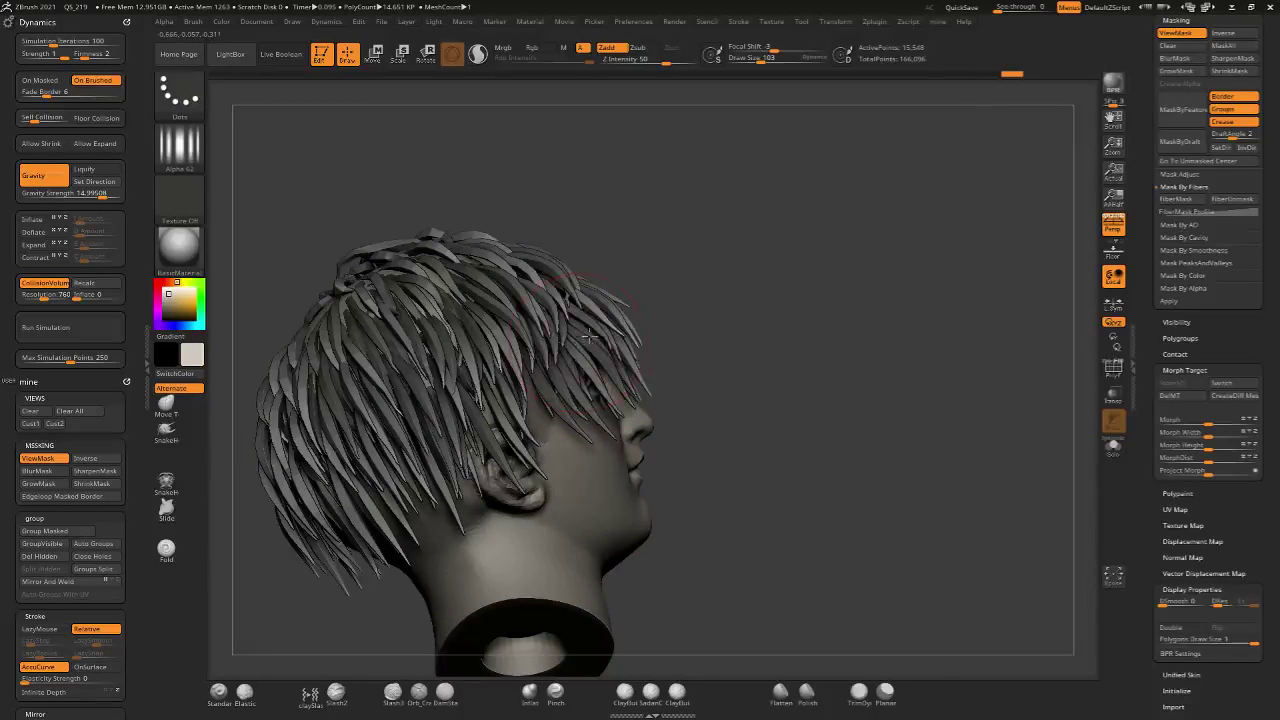
mouse_move(590, 337)
left_mouse_down()
mouse_move(776, 346)
mouse_move(818, 325)
left_mouse_up()
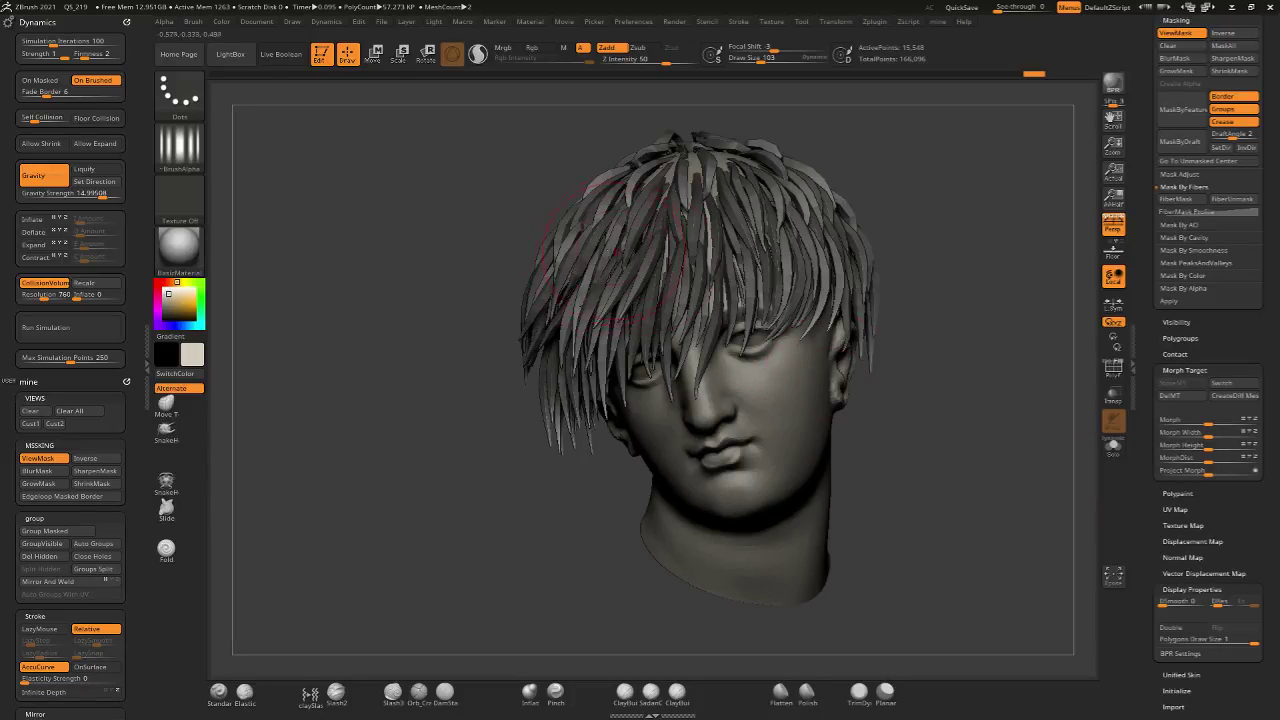
Groom the left-side strands at brush size 127, then shrink the brush to 77
key("s")
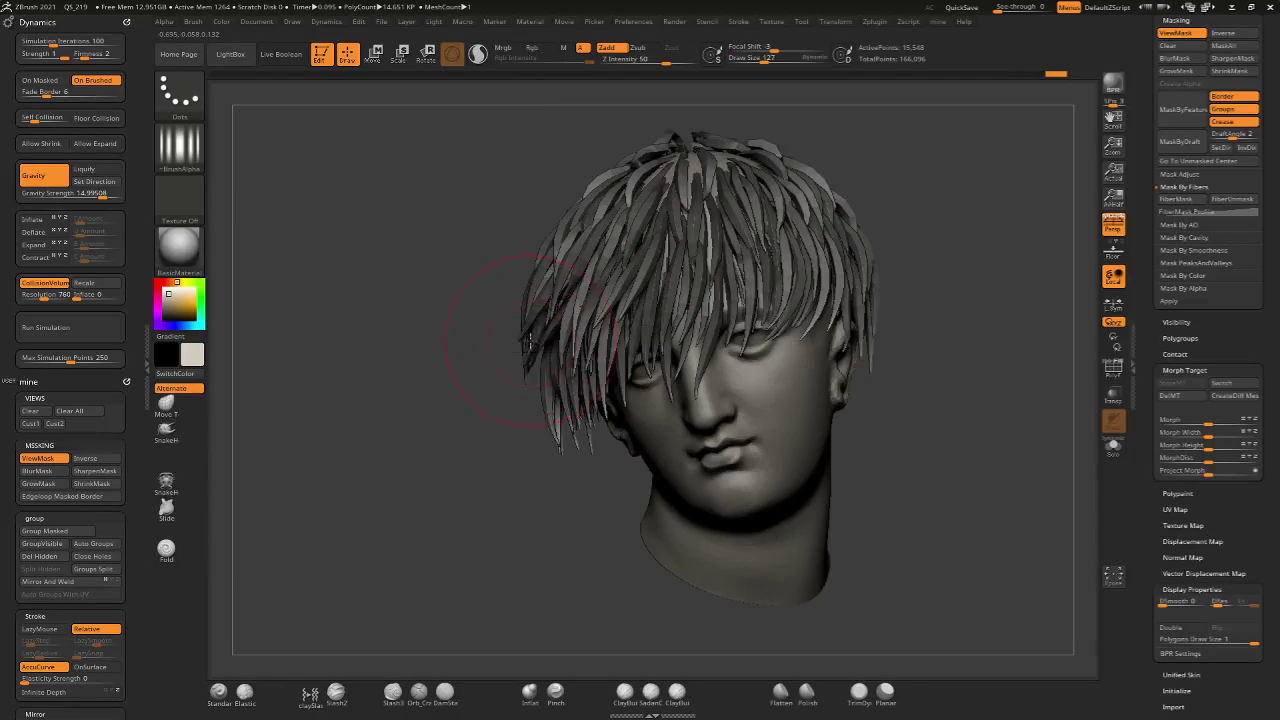
mouse_move(550, 390)
left_mouse_down()
mouse_move(531, 305)
mouse_move(537, 344)
mouse_move(572, 321)
left_mouse_up()
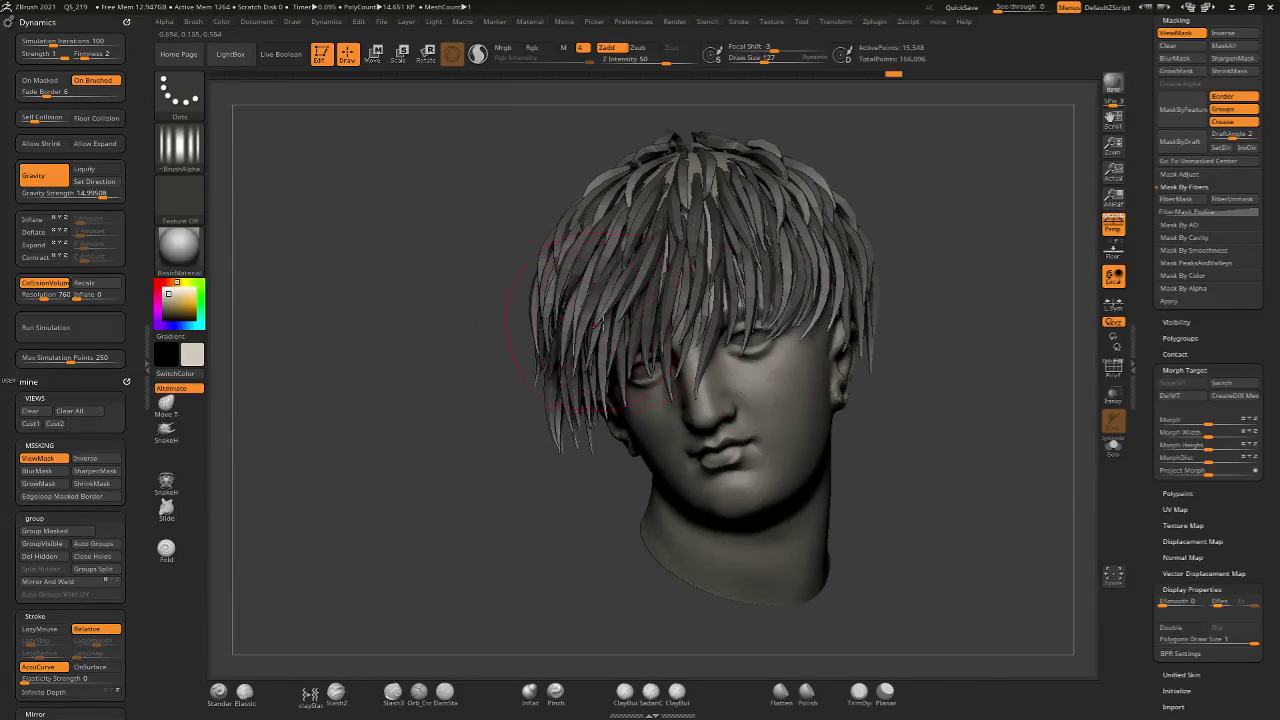
key("s")
mouse_move(700, 383)
left_mouse_down()
mouse_move(680, 383)
mouse_move(690, 362)
left_mouse_up()
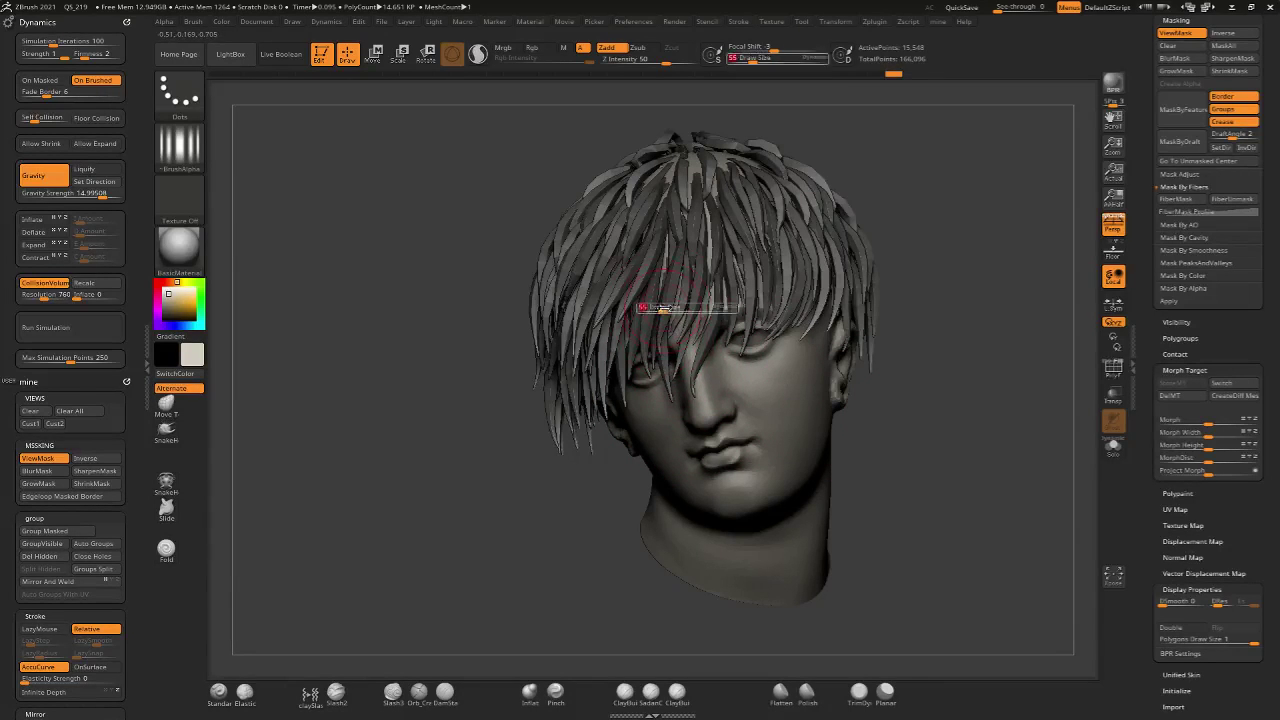
left_click_drag(903, 191, 891, 181)
left_click_drag(829, 154, 686, 216)
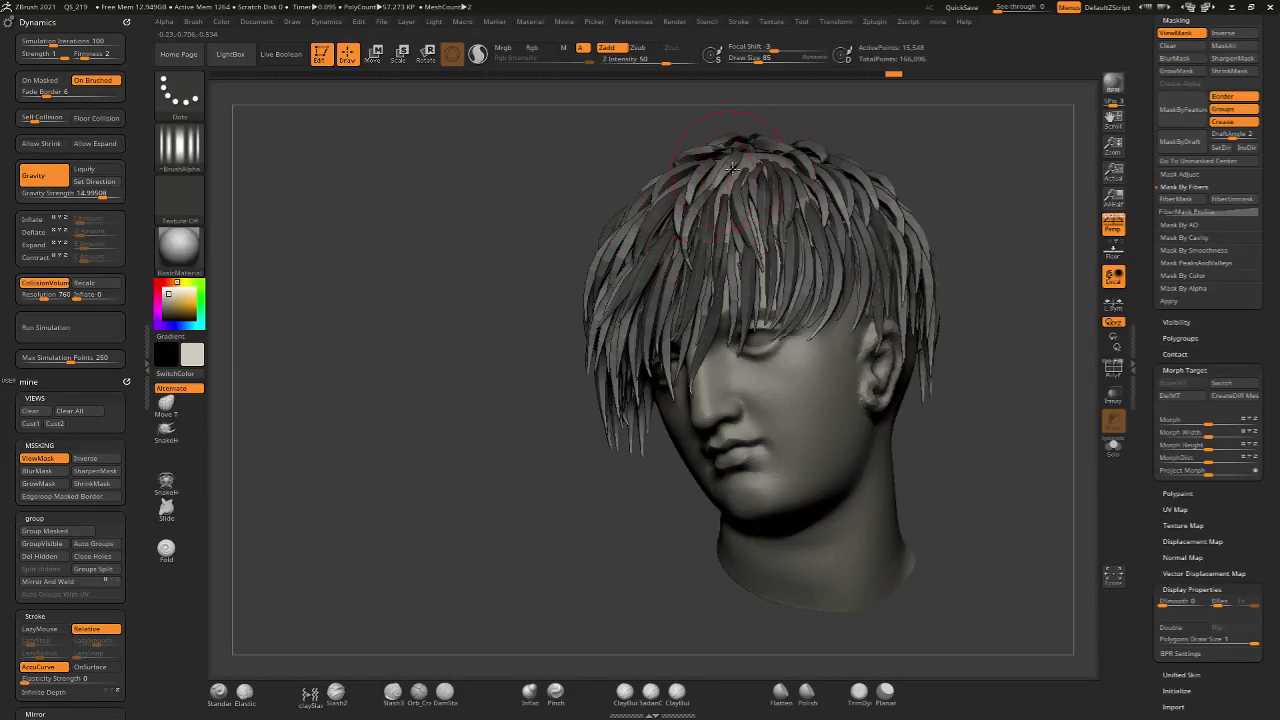
left_click_drag(869, 144, 762, 172)
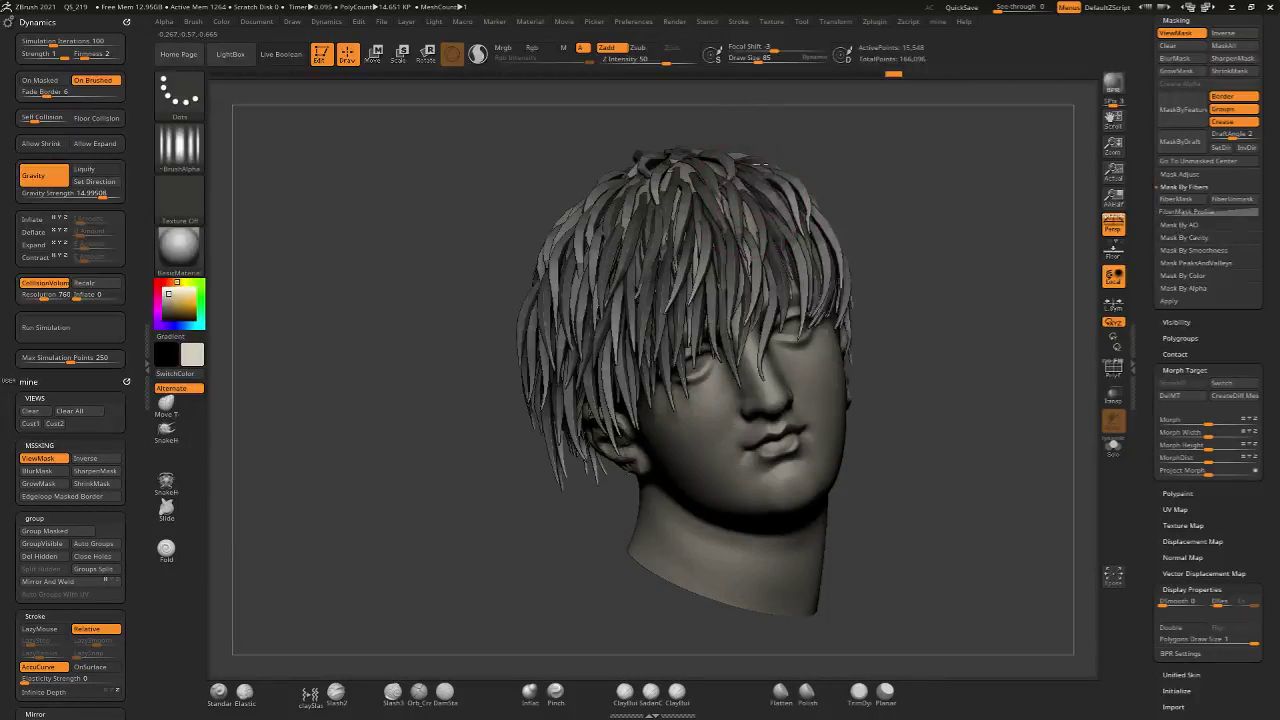
left_click_drag(845, 140, 920, 177)
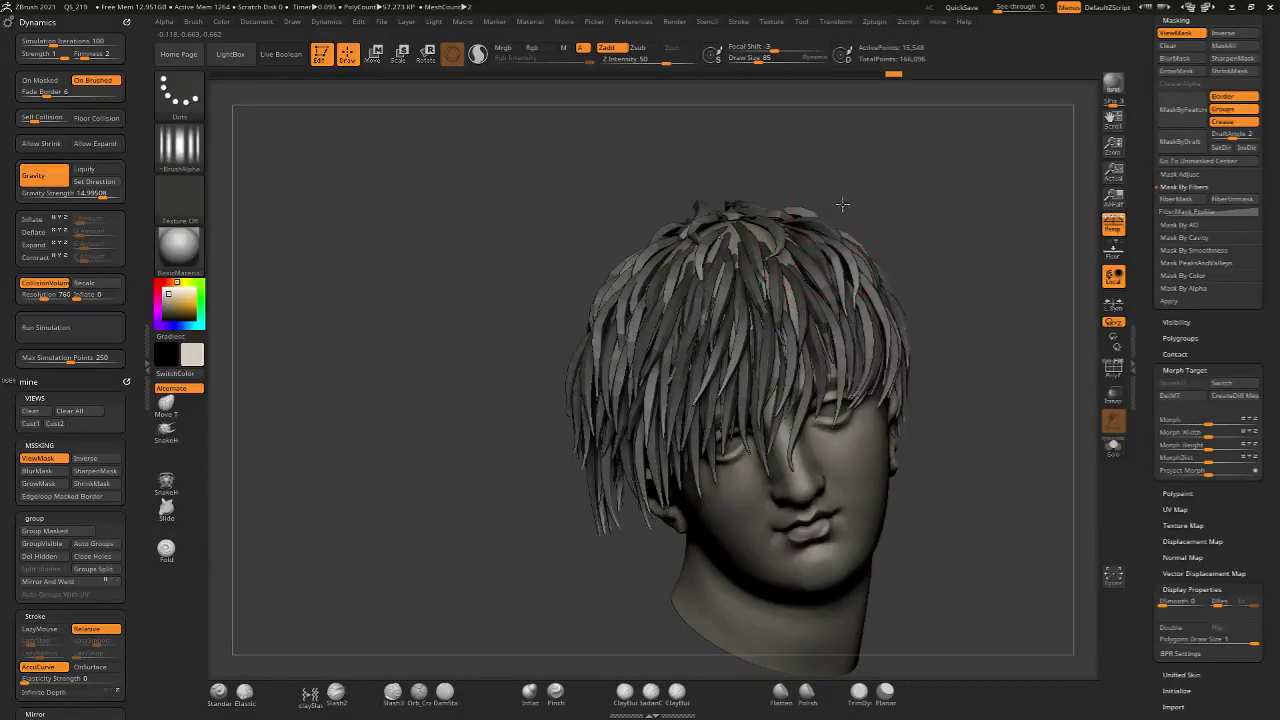
left_click(180, 150)
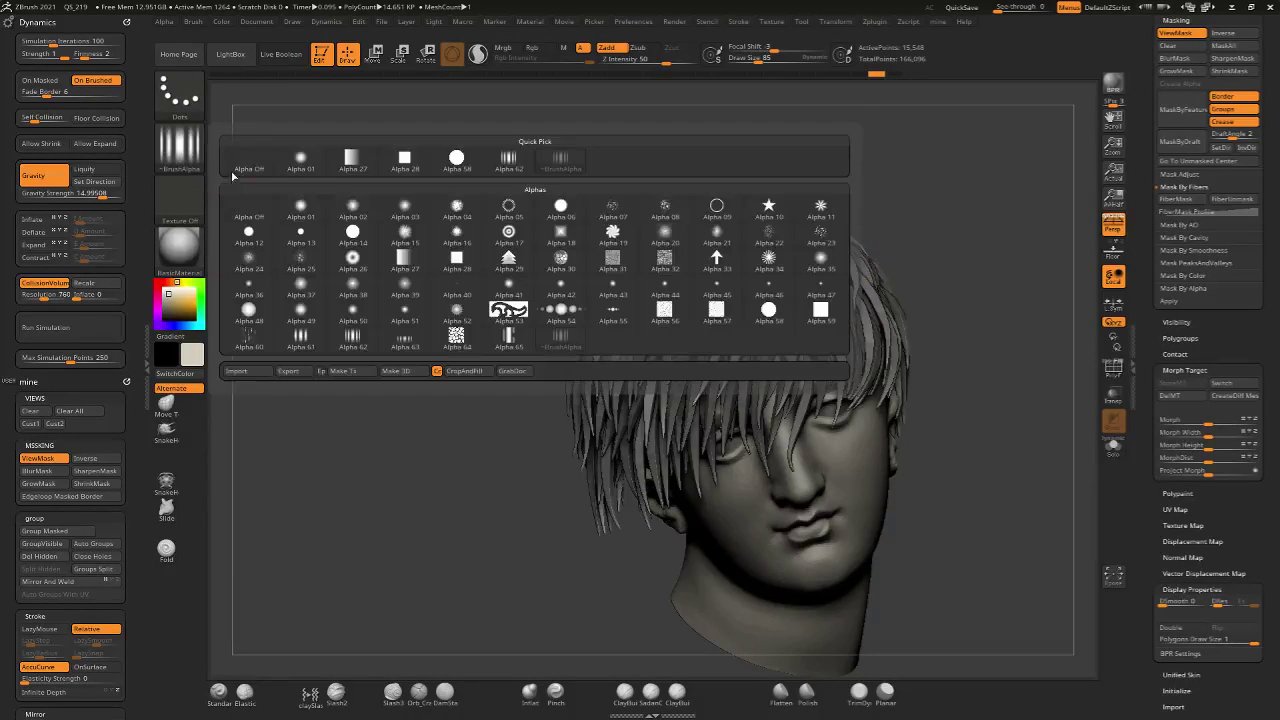
Turn the brush alpha off, set size 94, and reshape the strands on top of the hair
left_click(243, 165)
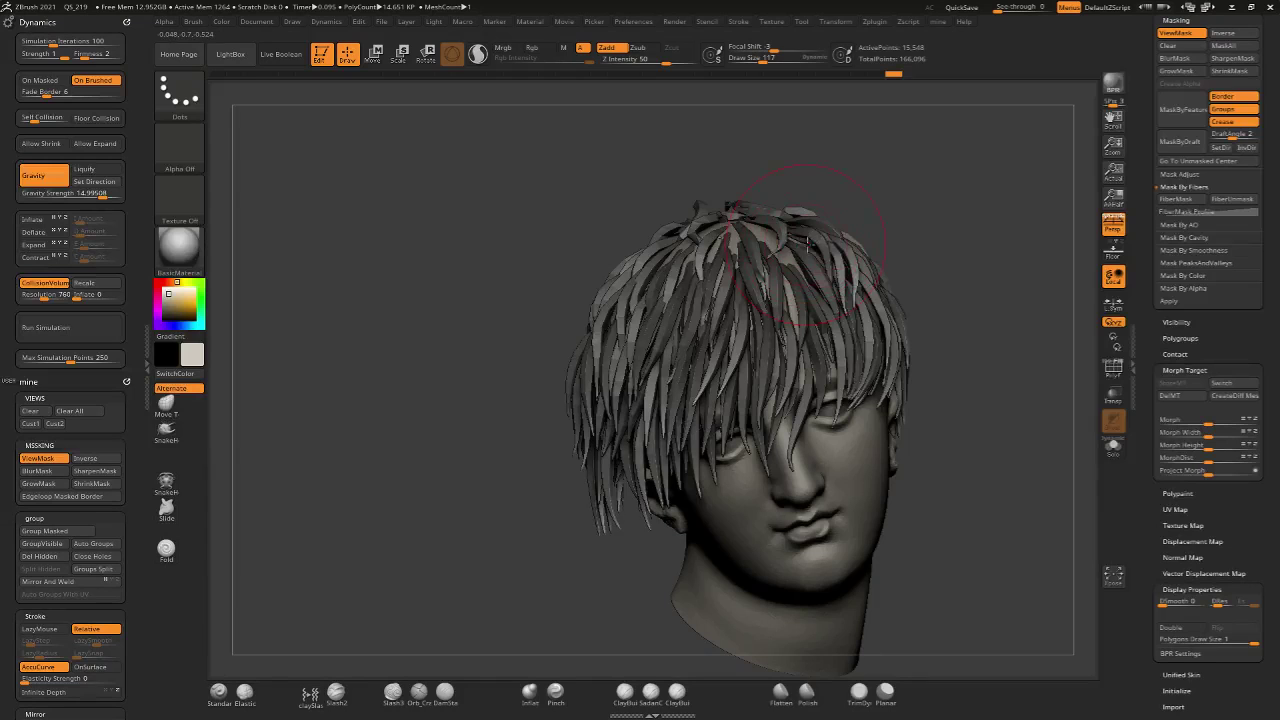
key("s")
left_click_drag(807, 244, 759, 255)
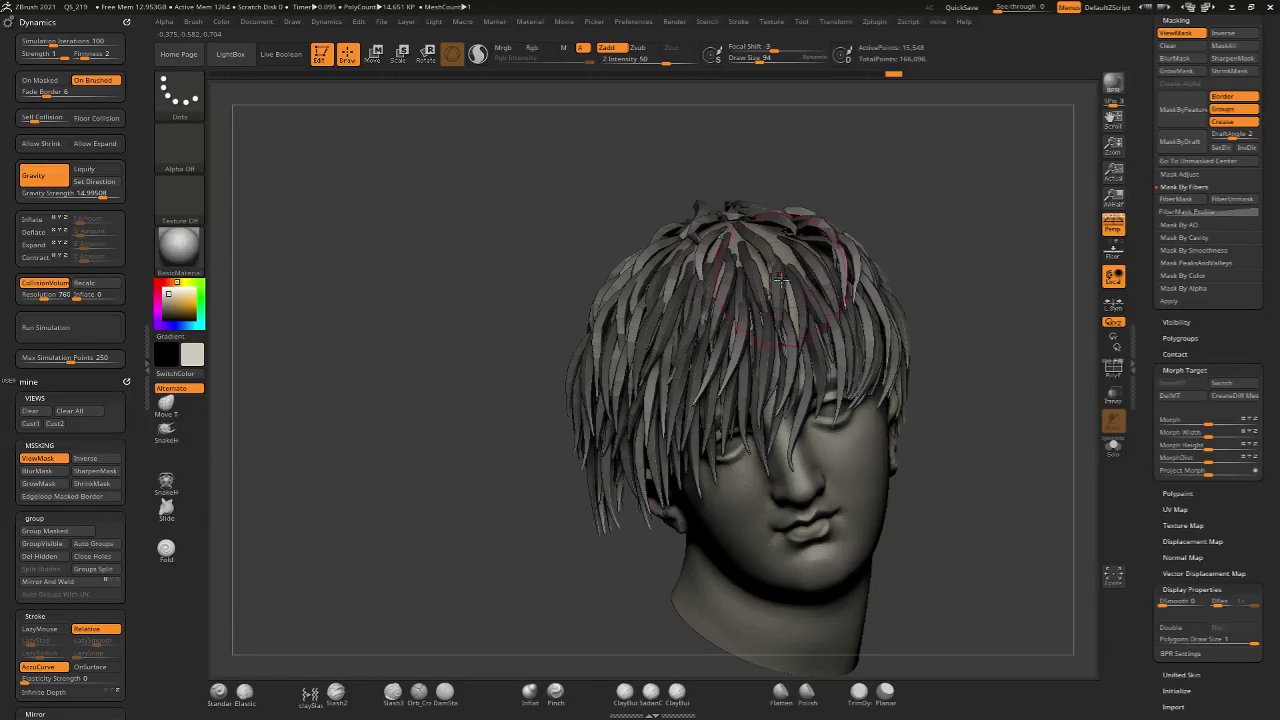
mouse_move(871, 234)
left_mouse_down()
mouse_move(925, 197)
mouse_move(718, 270)
left_mouse_up()
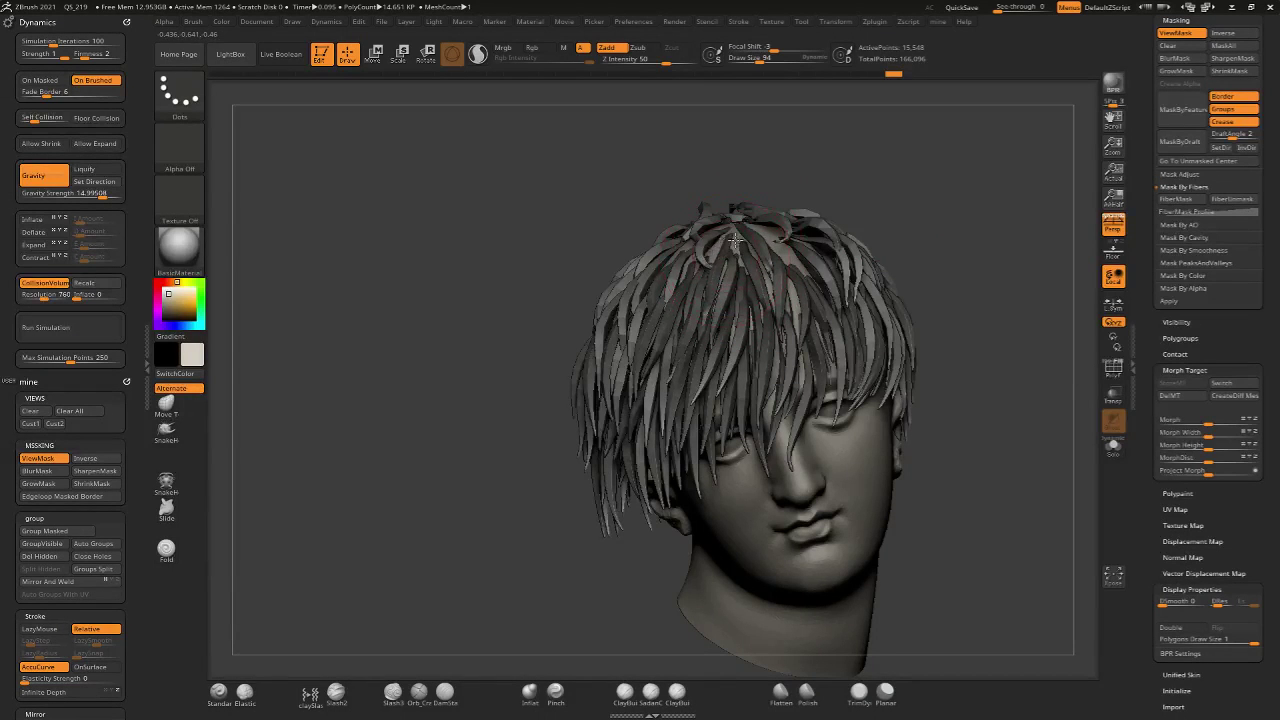
mouse_move(905, 330)
left_mouse_down()
mouse_move(960, 330)
mouse_move(735, 260)
left_mouse_up()
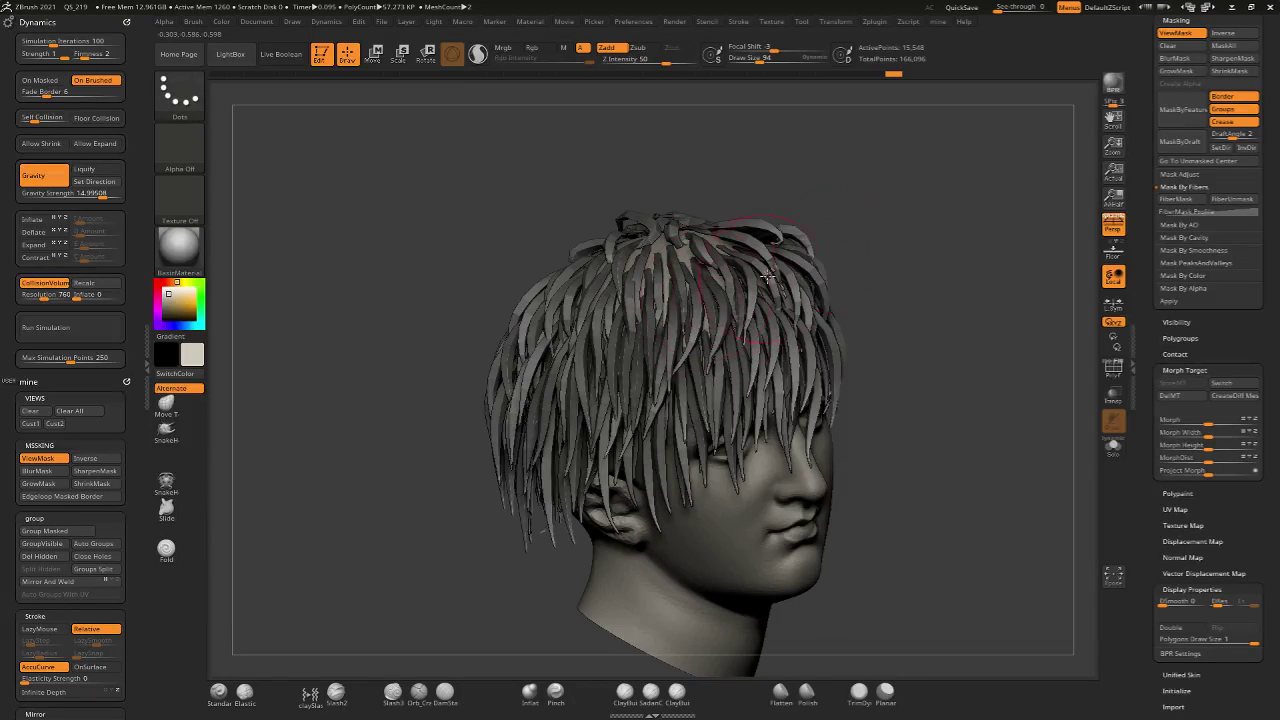
Clear the old mask and paint a new mask onto the hair crown
left_click_drag(894, 260, 893, 285, "ctrl")
left_click(893, 285, "ctrl")
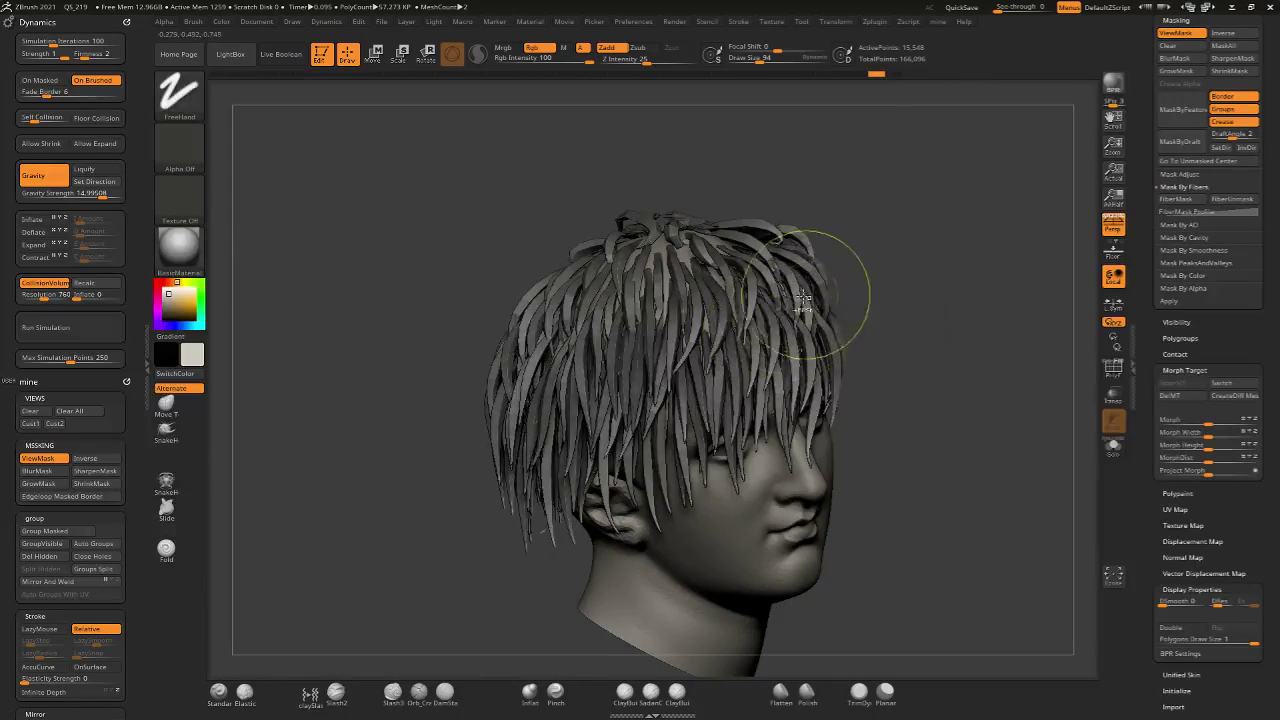
mouse_move(660, 222)
left_mouse_down("ctrl")
mouse_move(700, 245)
mouse_move(730, 222)
left_mouse_up("ctrl")
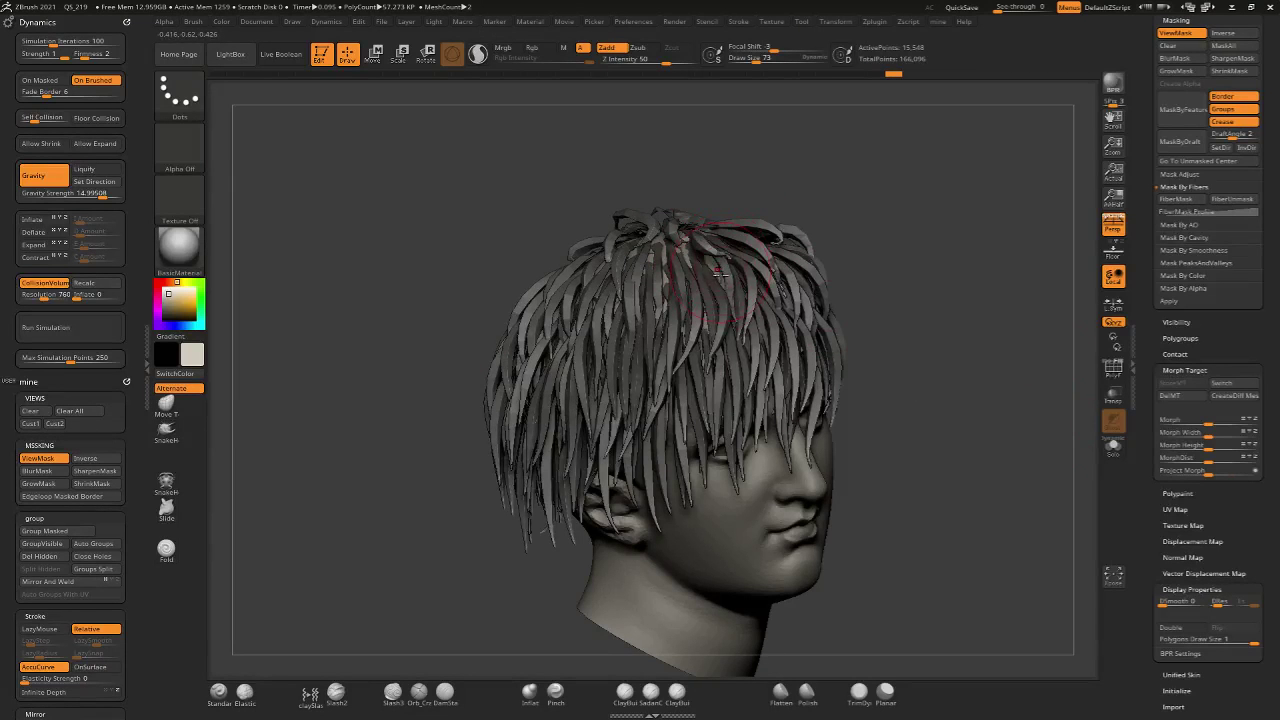
right_click_drag(732, 258, 706, 248)
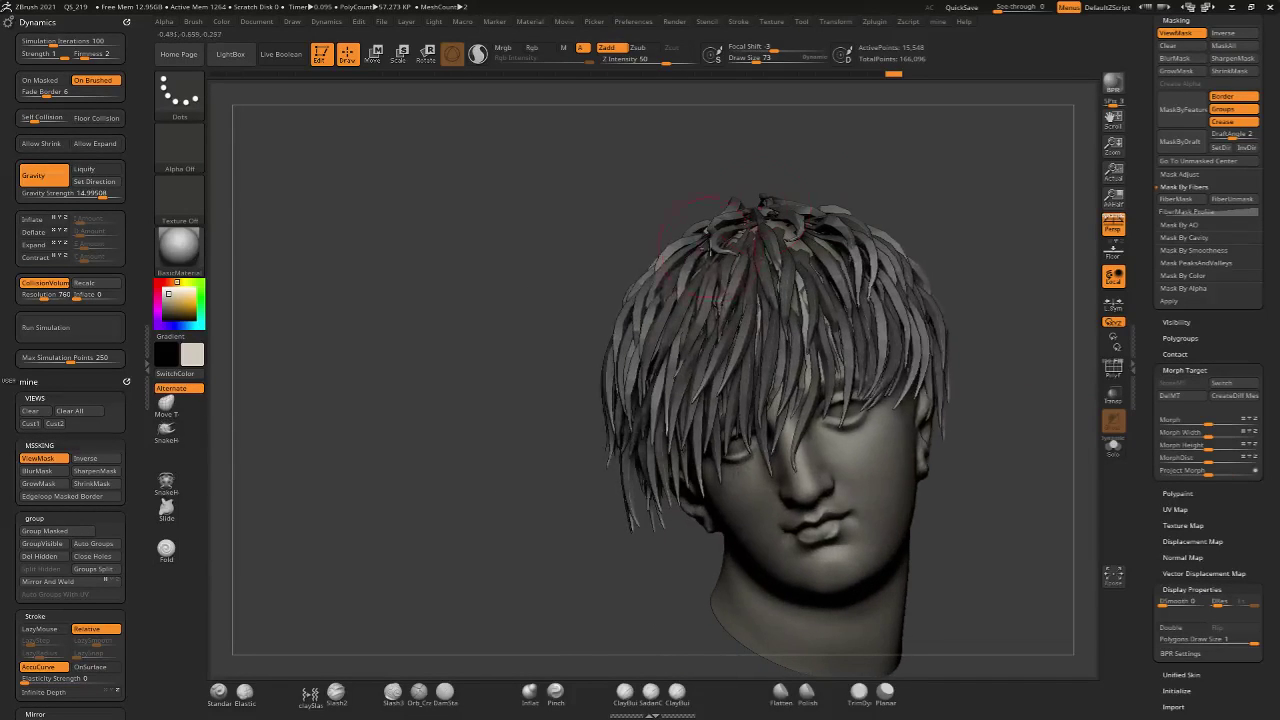
mouse_move(638, 272)
right_mouse_down()
mouse_move(750, 253)
mouse_move(680, 285)
right_mouse_up()
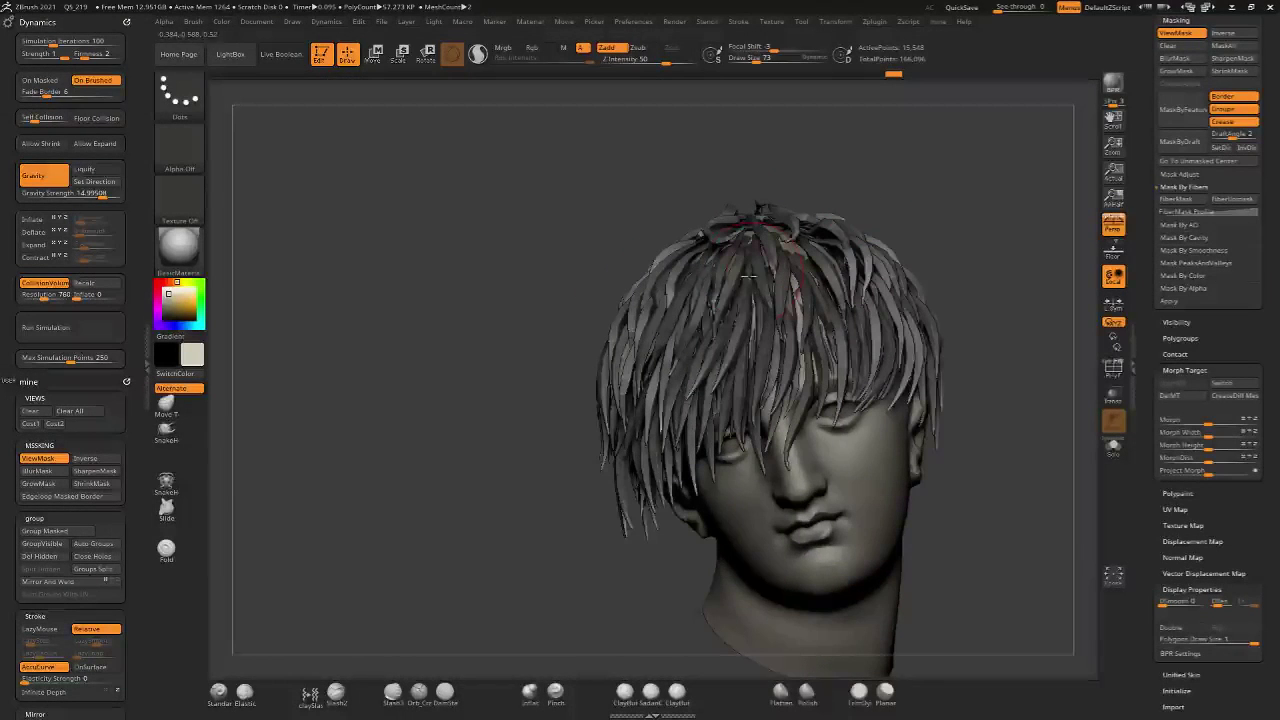
right_click_drag(561, 295, 866, 214)
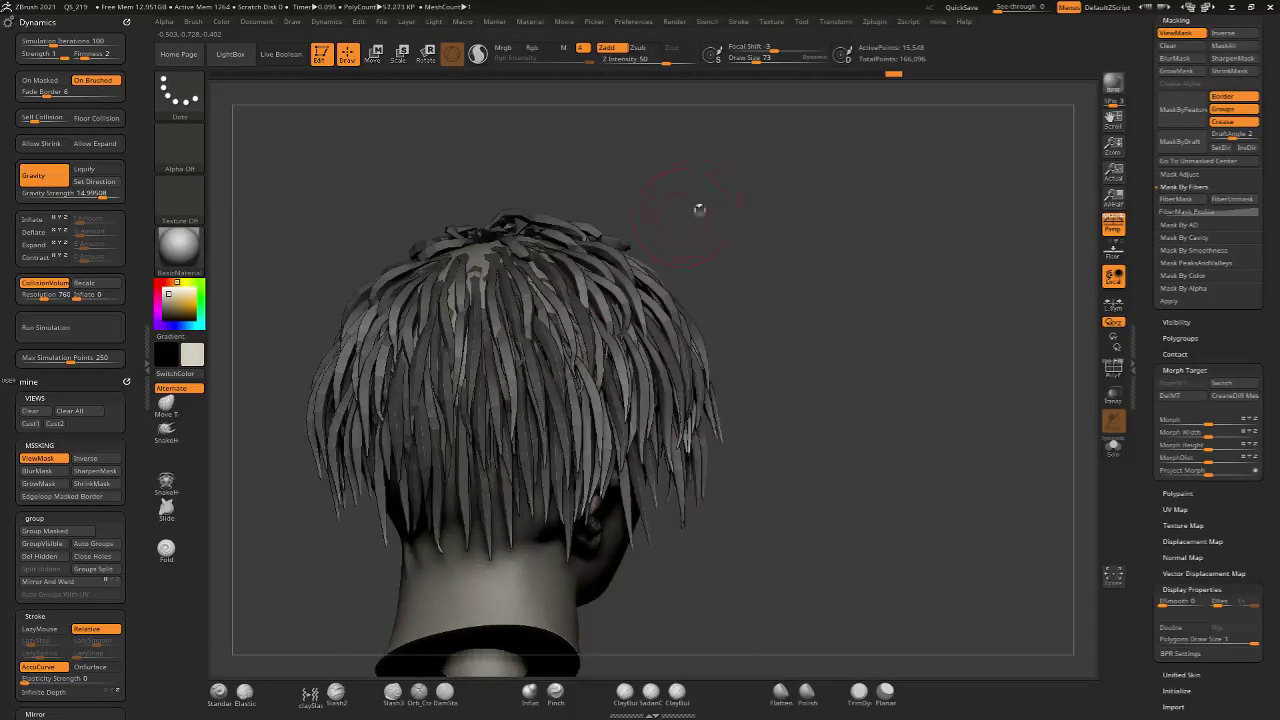
right_click_drag(694, 206, 535, 255, "ctrl")
mouse_move(651, 208)
right_mouse_down()
mouse_move(780, 213)
mouse_move(737, 215)
right_mouse_up()
Toggle the mask view to check it, then return to the groom brush at size 127
key("ctrl+h")
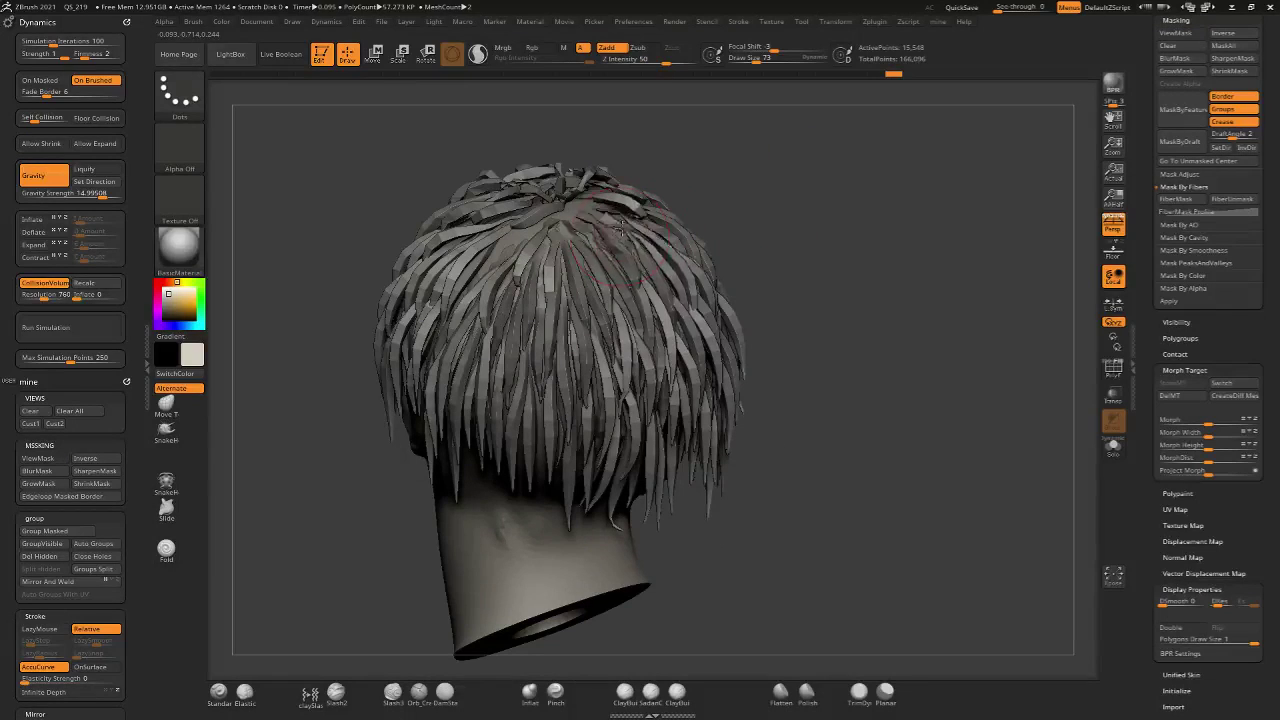
key("ctrl+h")
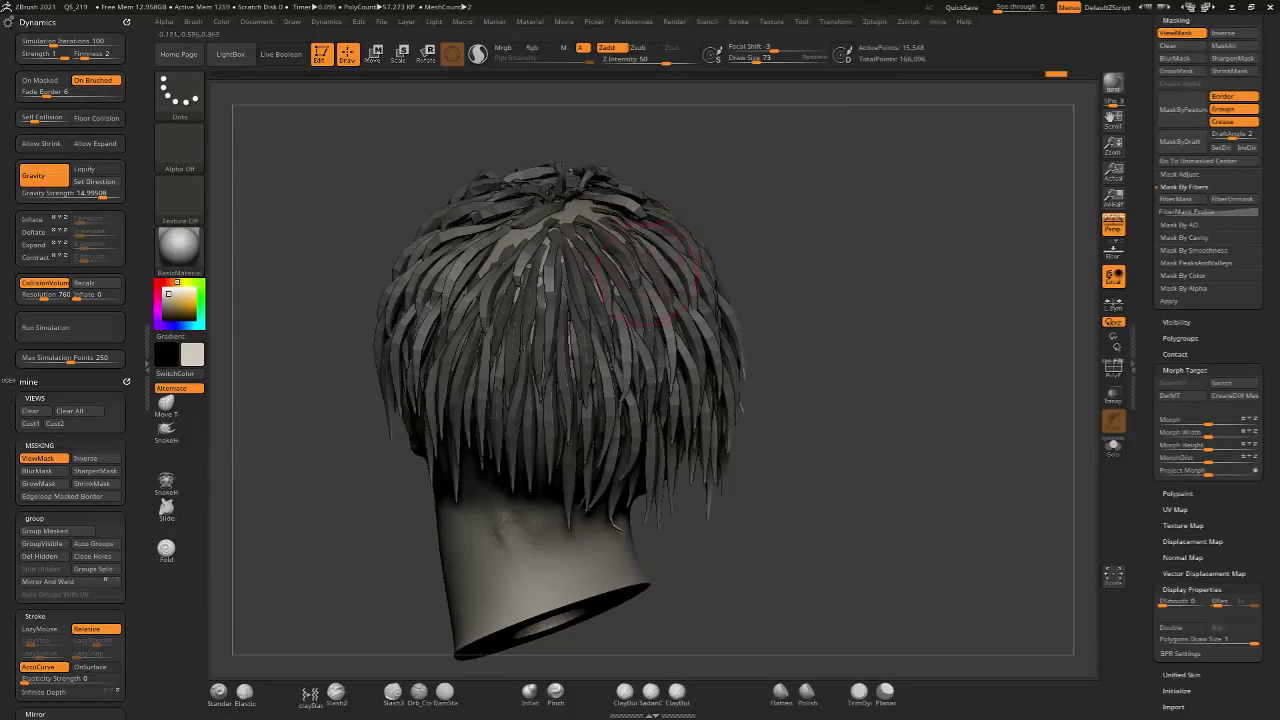
right_click_drag(751, 251, 680, 240)
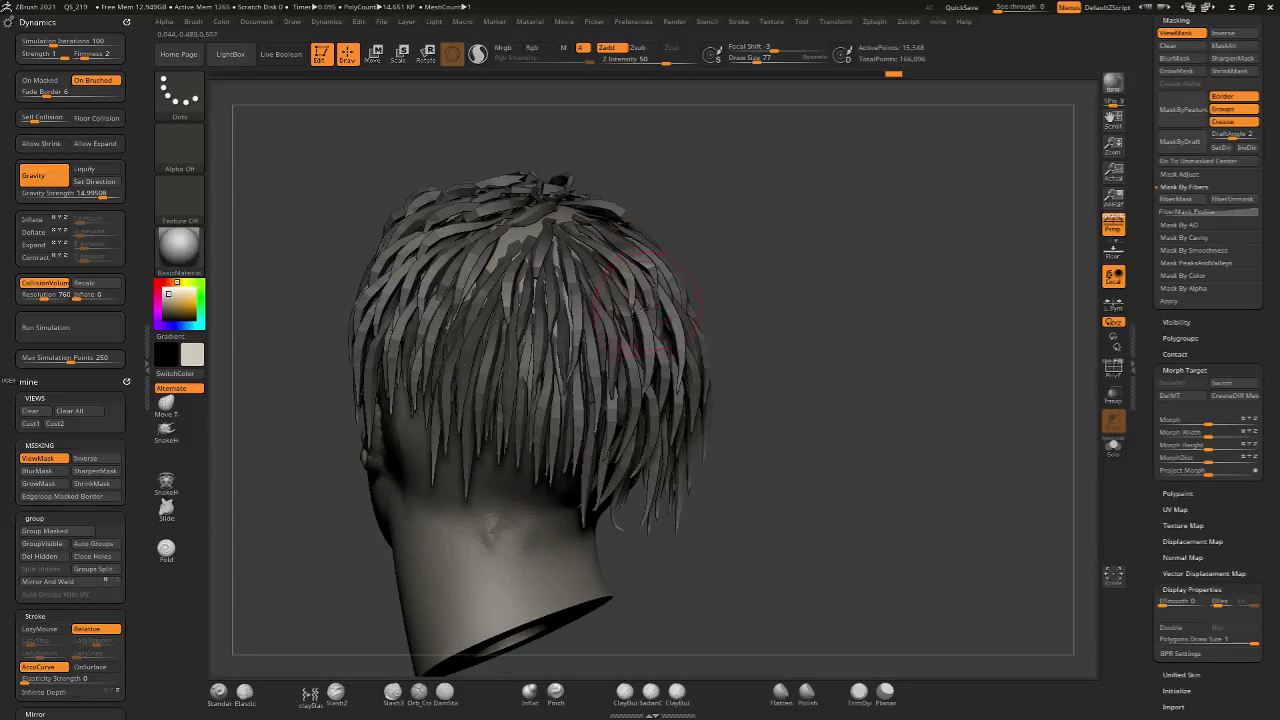
right_click_drag(628, 285, 820, 216)
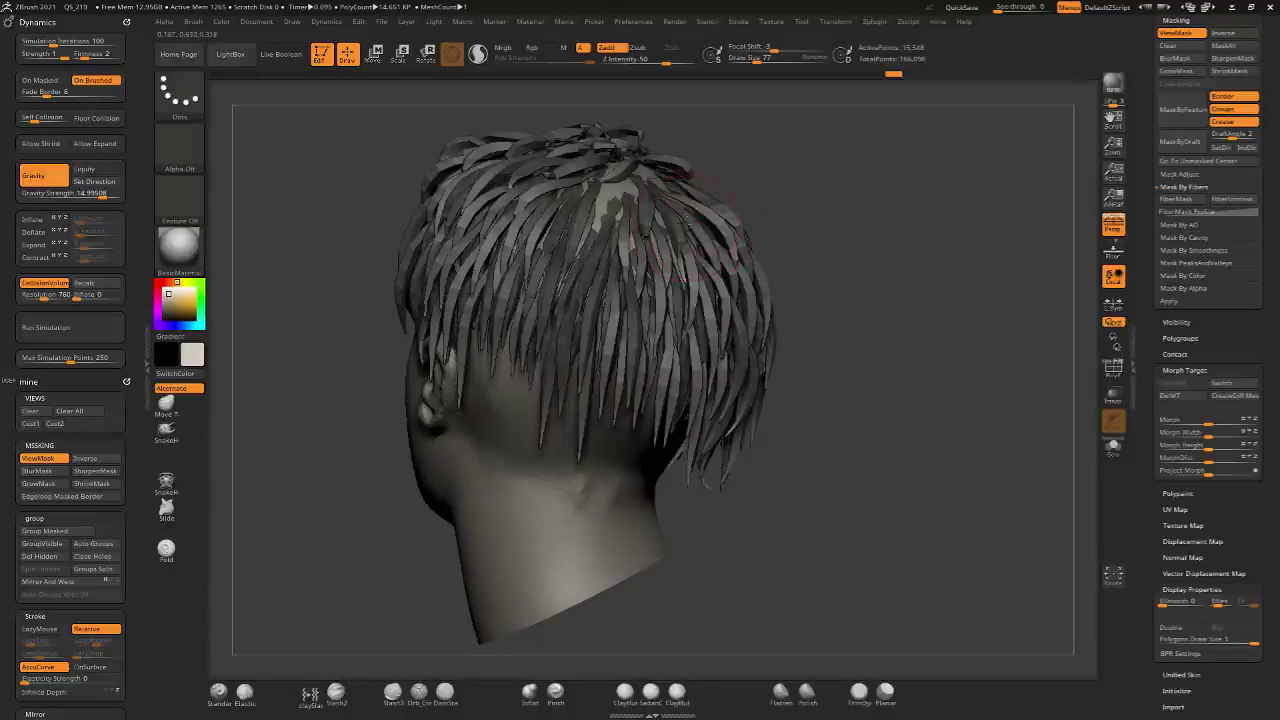
mouse_move(792, 200)
right_mouse_down()
mouse_move(820, 200)
mouse_move(722, 268)
right_mouse_up()
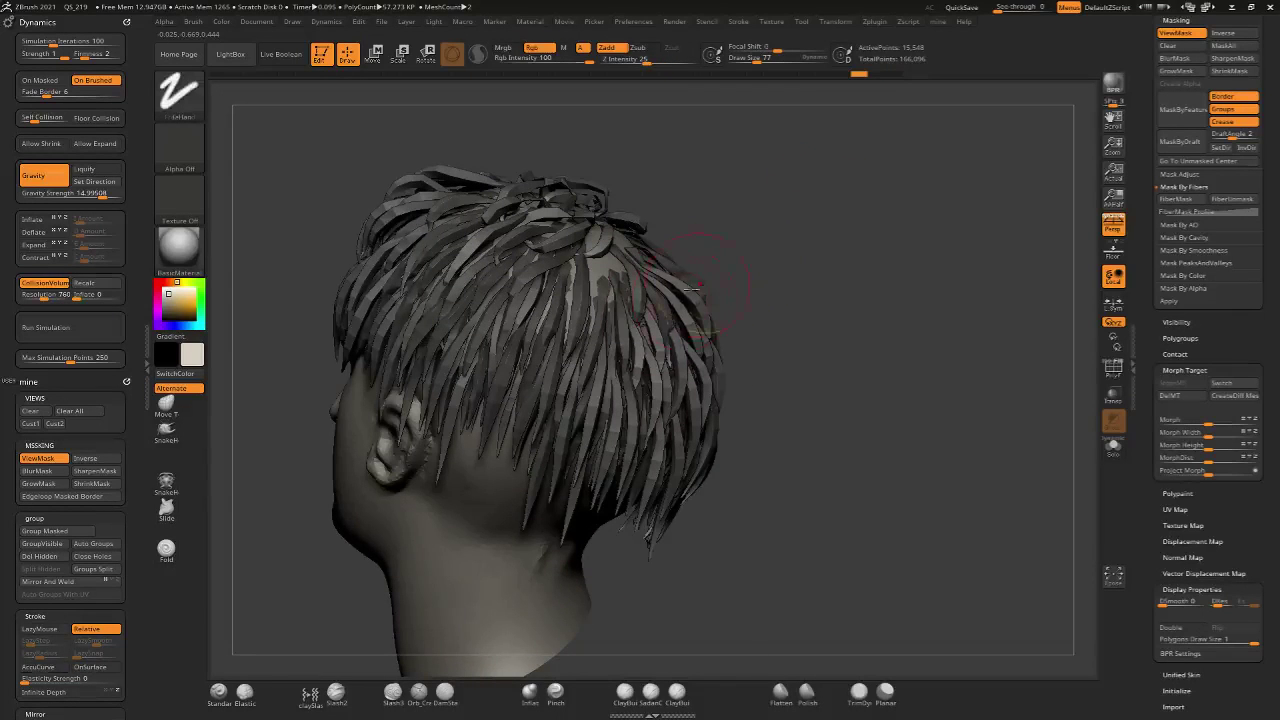
key("1")
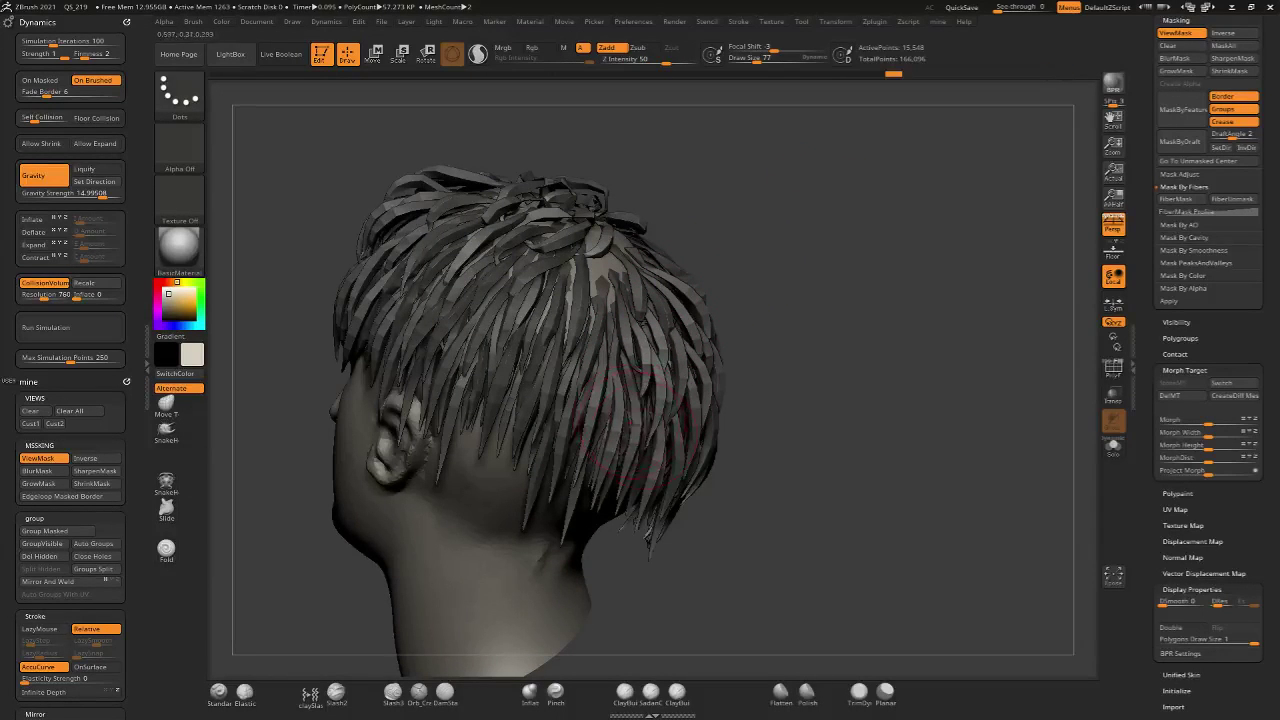
key("s")
mouse_move(610, 405)
right_mouse_down()
mouse_move(681, 278)
mouse_move(815, 263)
mouse_move(723, 294)
mouse_move(773, 255)
mouse_move(680, 337)
right_mouse_up()
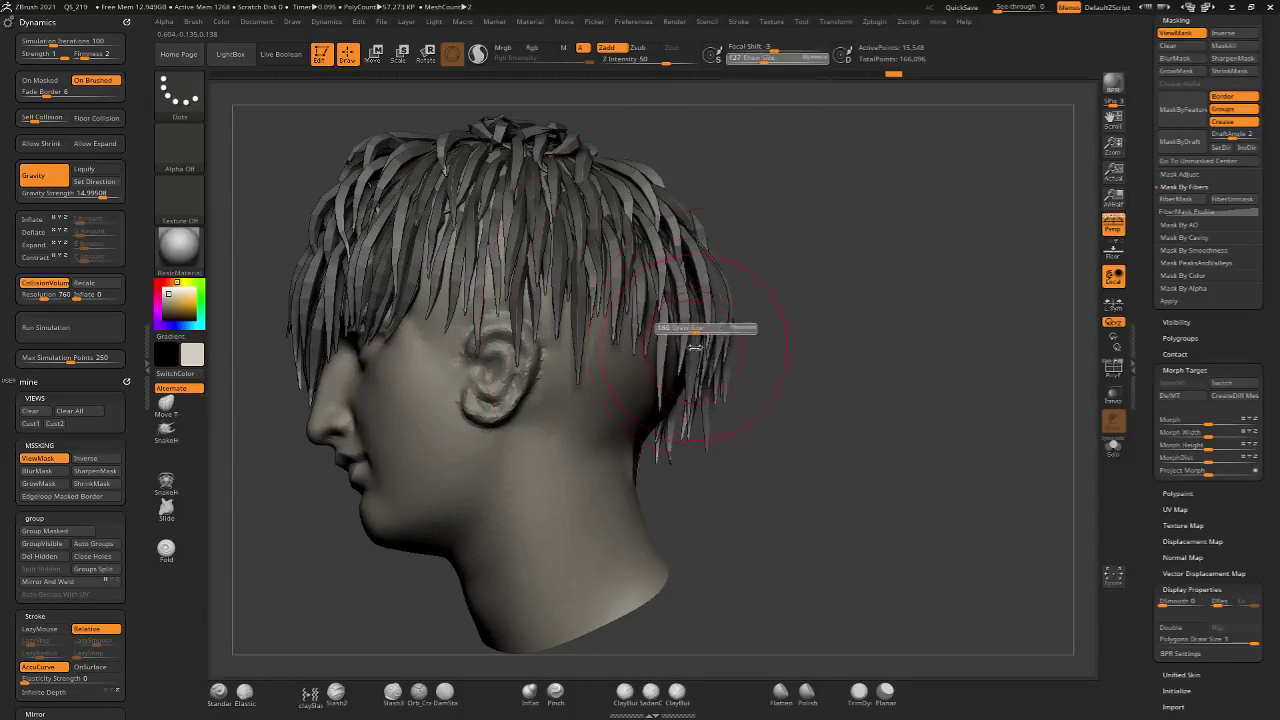
Delete the stored morph target and reduce the groom brush size through 112 and 94 to 69
mouse_move(784, 368)
right_mouse_down()
mouse_move(777, 349)
mouse_move(1053, 358)
right_mouse_up()
left_click(1170, 398)
key("s")
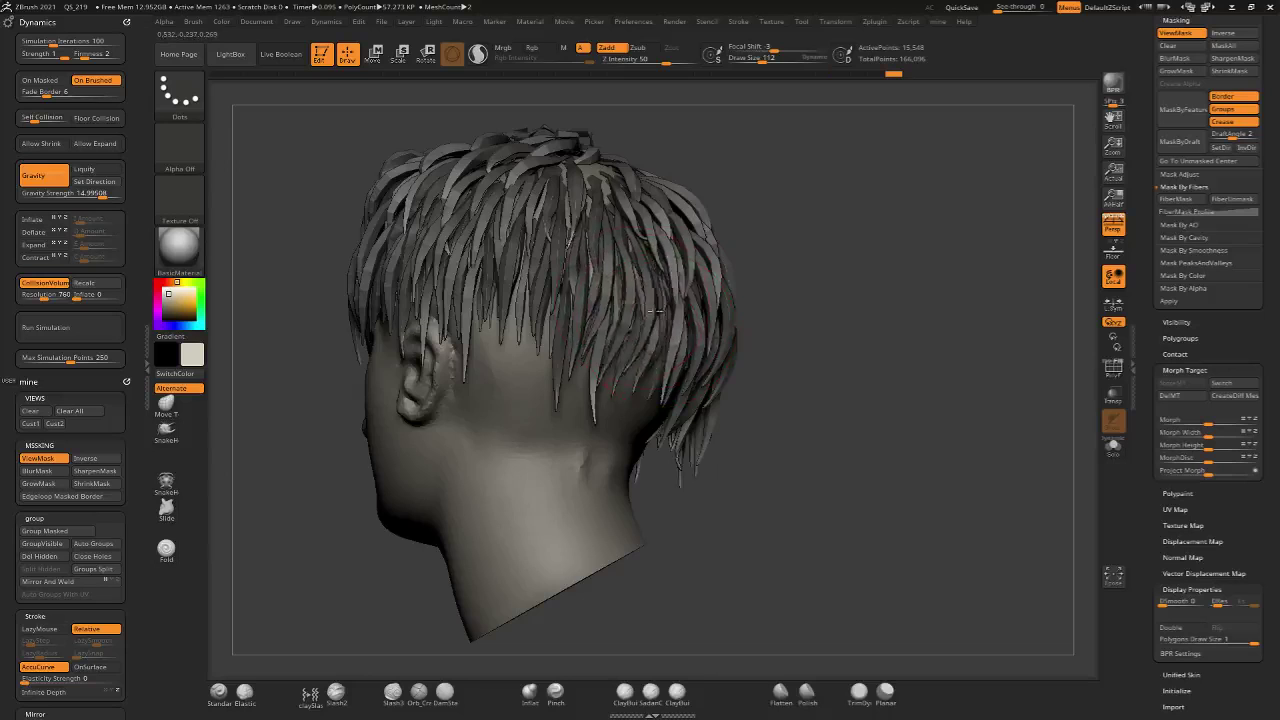
right_click_drag(651, 311, 660, 390)
key("s")
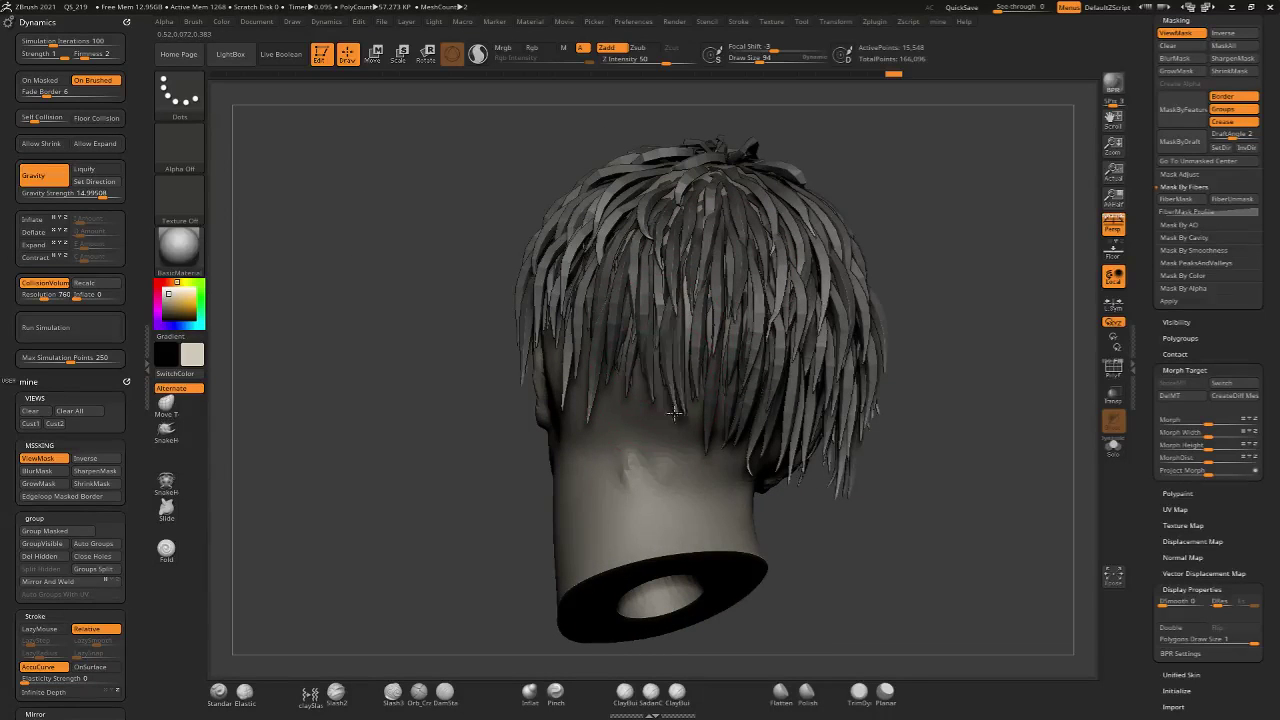
key("s")
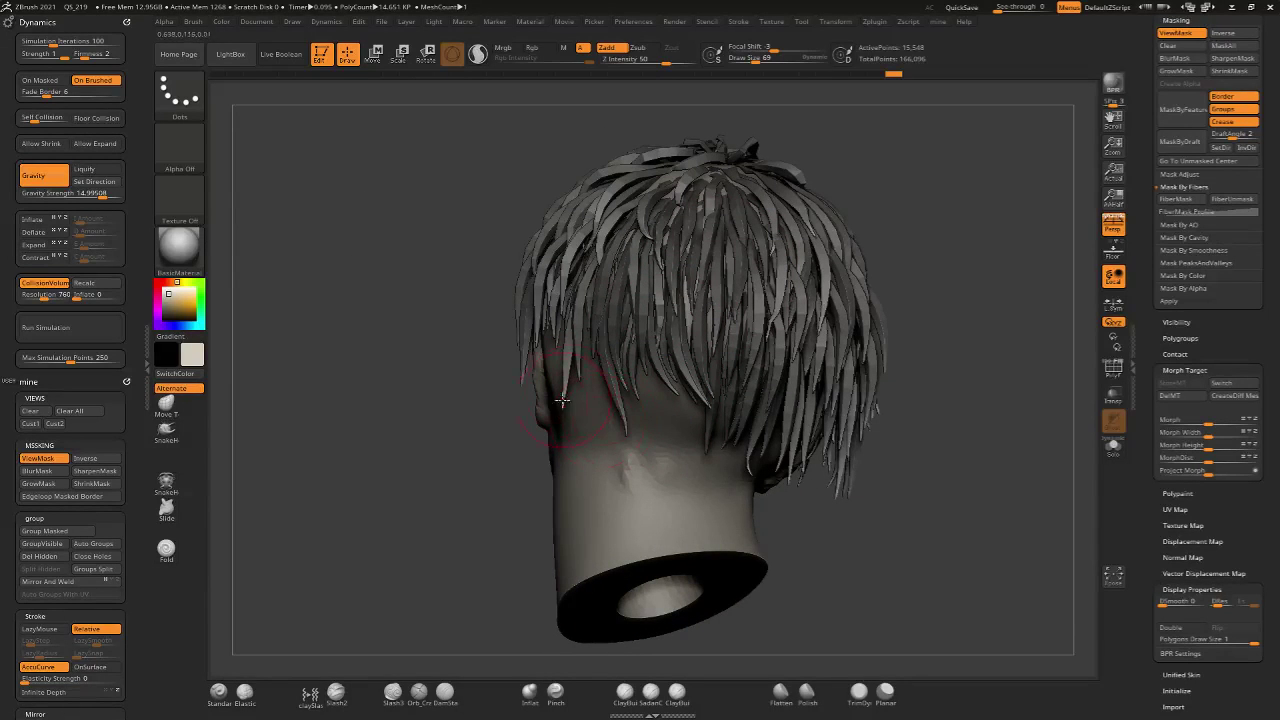
right_click_drag(511, 466, 601, 447)
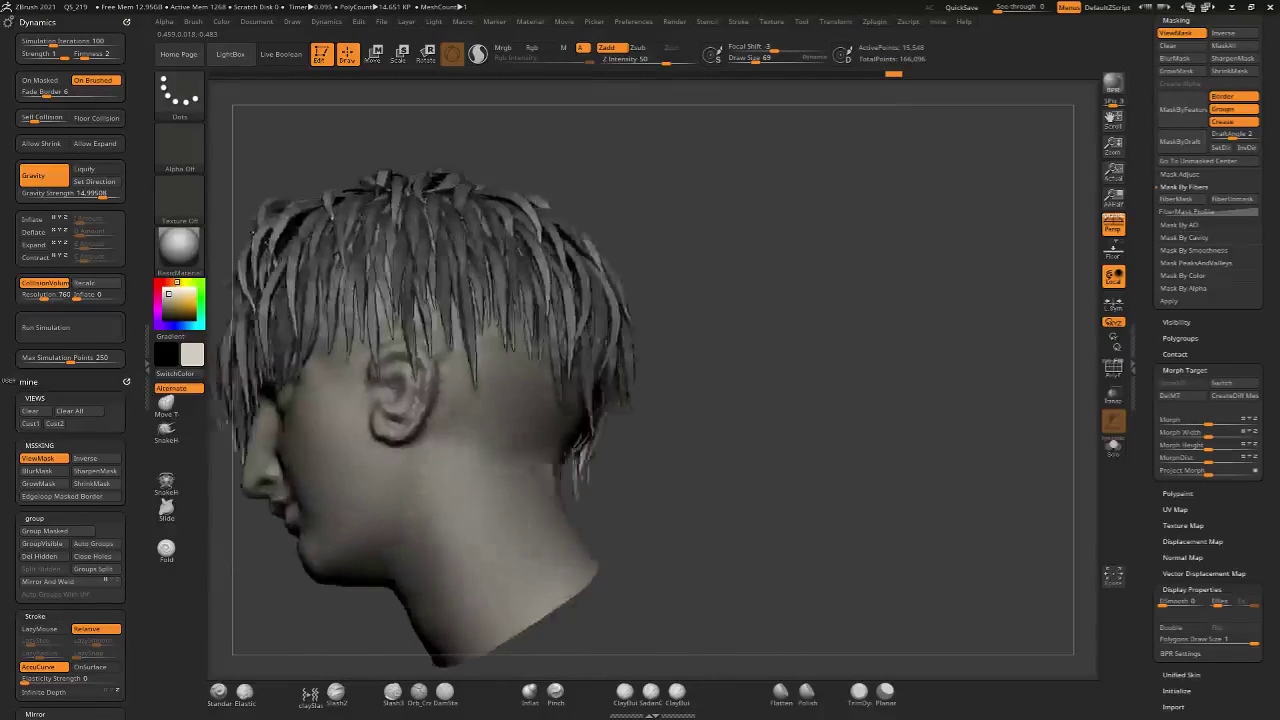
Reshape strands across the head and pull the left-side strands to hang lower
mouse_move(538, 372)
left_mouse_down()
mouse_move(615, 313)
mouse_move(575, 317)
mouse_move(652, 256)
left_mouse_up()
mouse_move(446, 347)
left_mouse_down()
mouse_move(534, 241)
mouse_move(703, 203)
mouse_move(373, 345)
left_mouse_up()
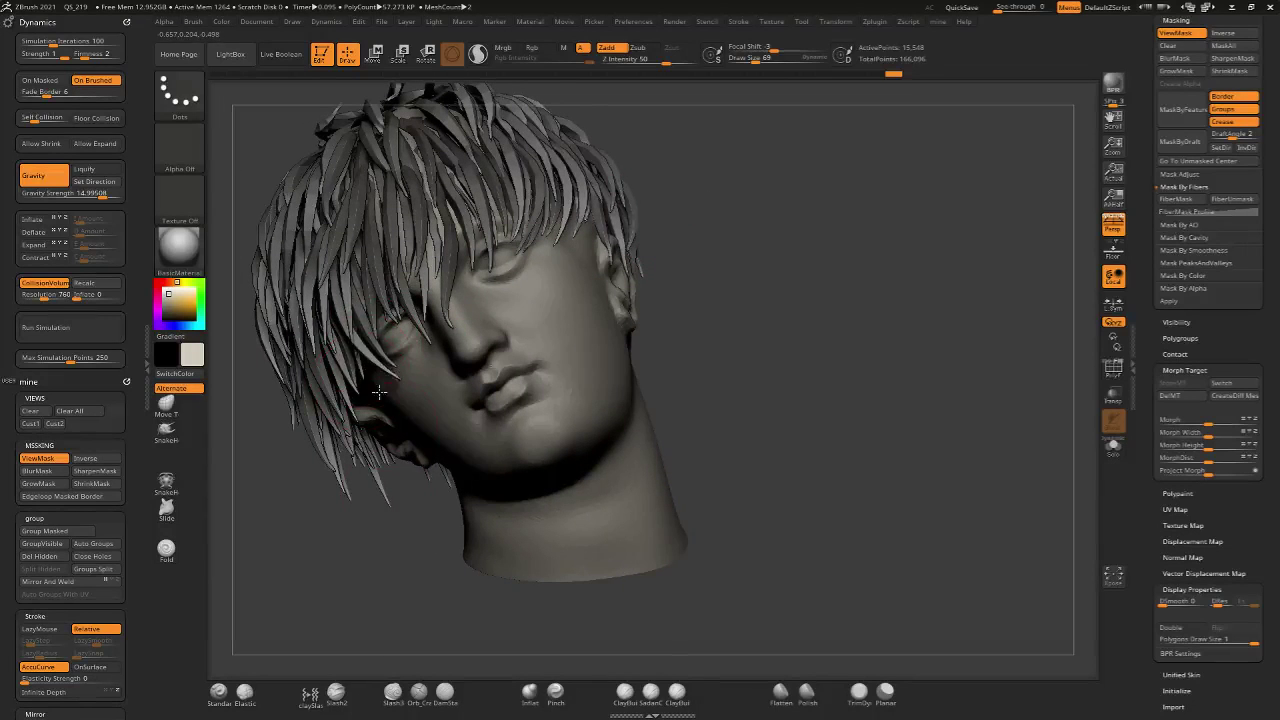
right_click_drag(360, 383, 381, 415)
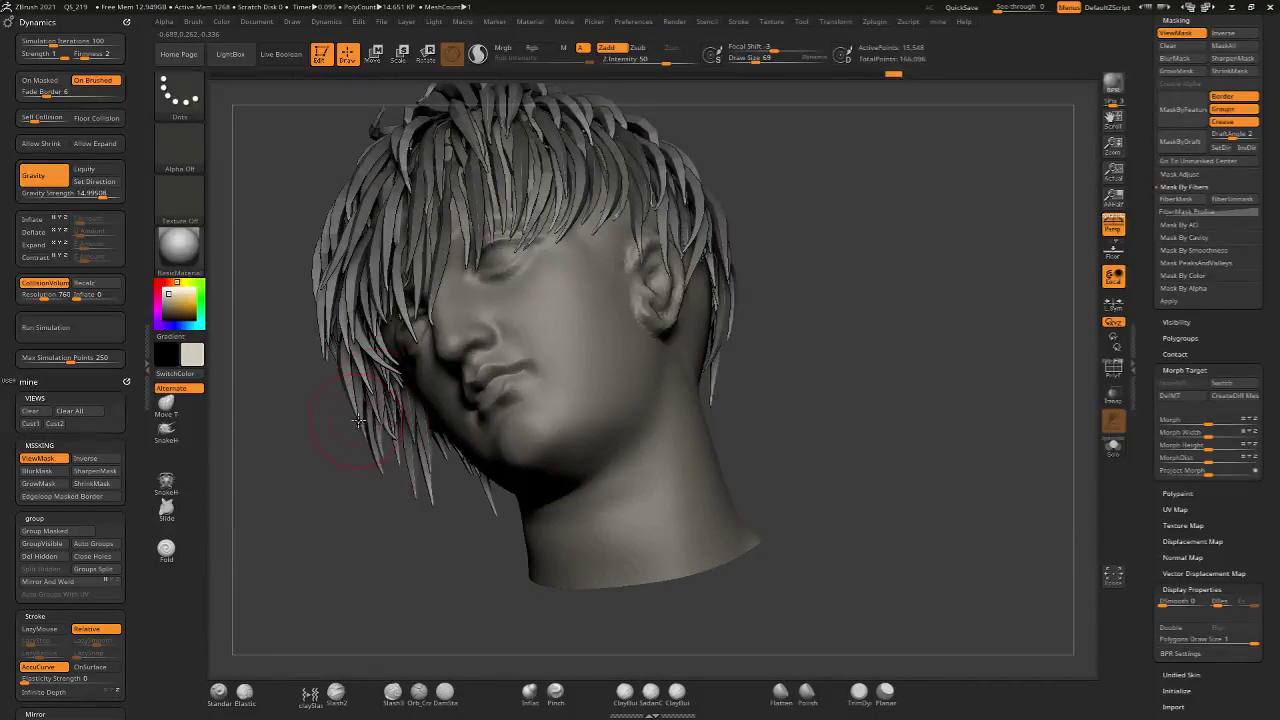
left_click_drag(358, 420, 365, 490)
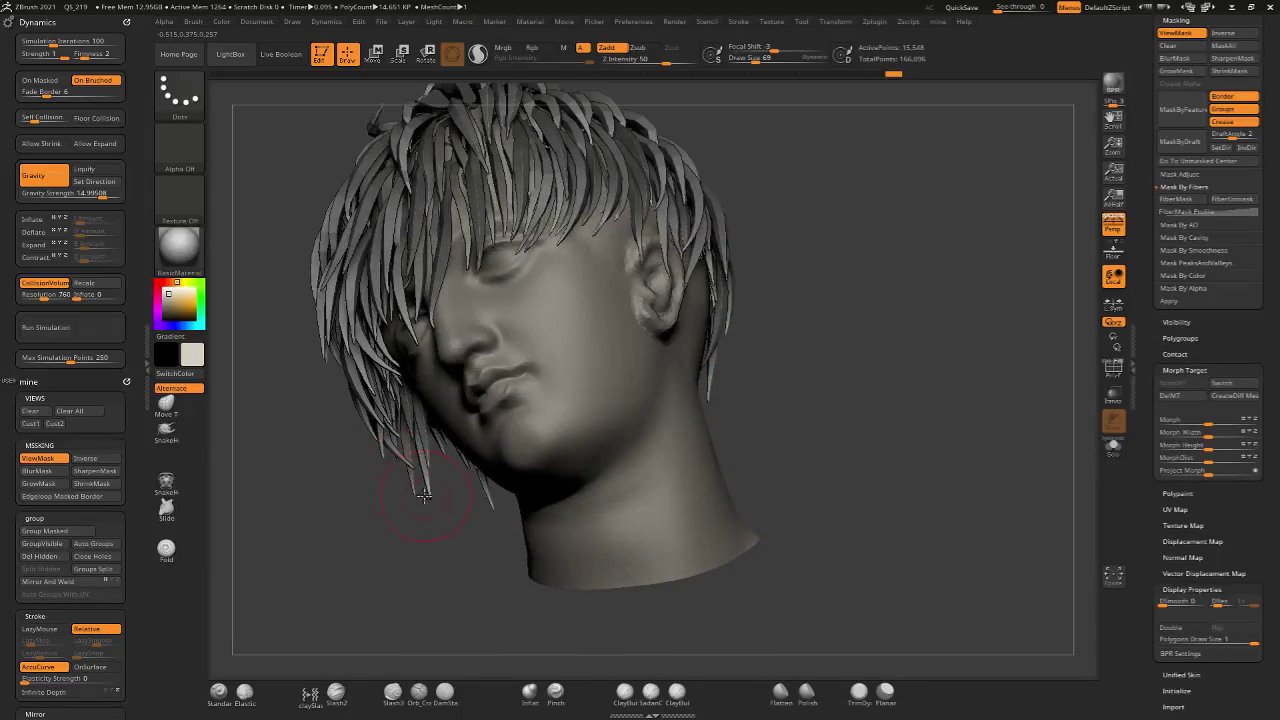
mouse_move(427, 535)
left_mouse_down()
mouse_move(472, 507)
mouse_move(437, 455)
mouse_move(424, 257)
left_mouse_up()
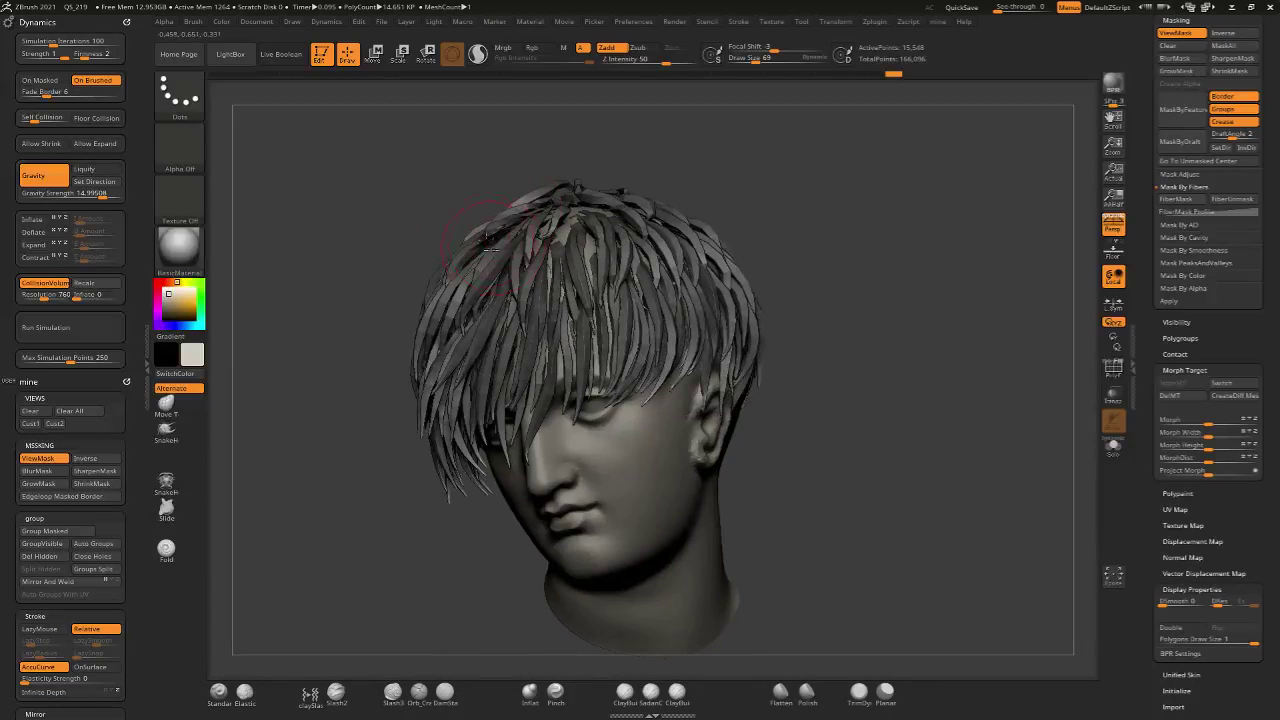
left_click_drag(906, 357, 1002, 407)
Run the gravity simulation so the groomed hair droops across the whole head
scroll(1153, 515, "down", 1)
scroll(1153, 517, "up", 5)
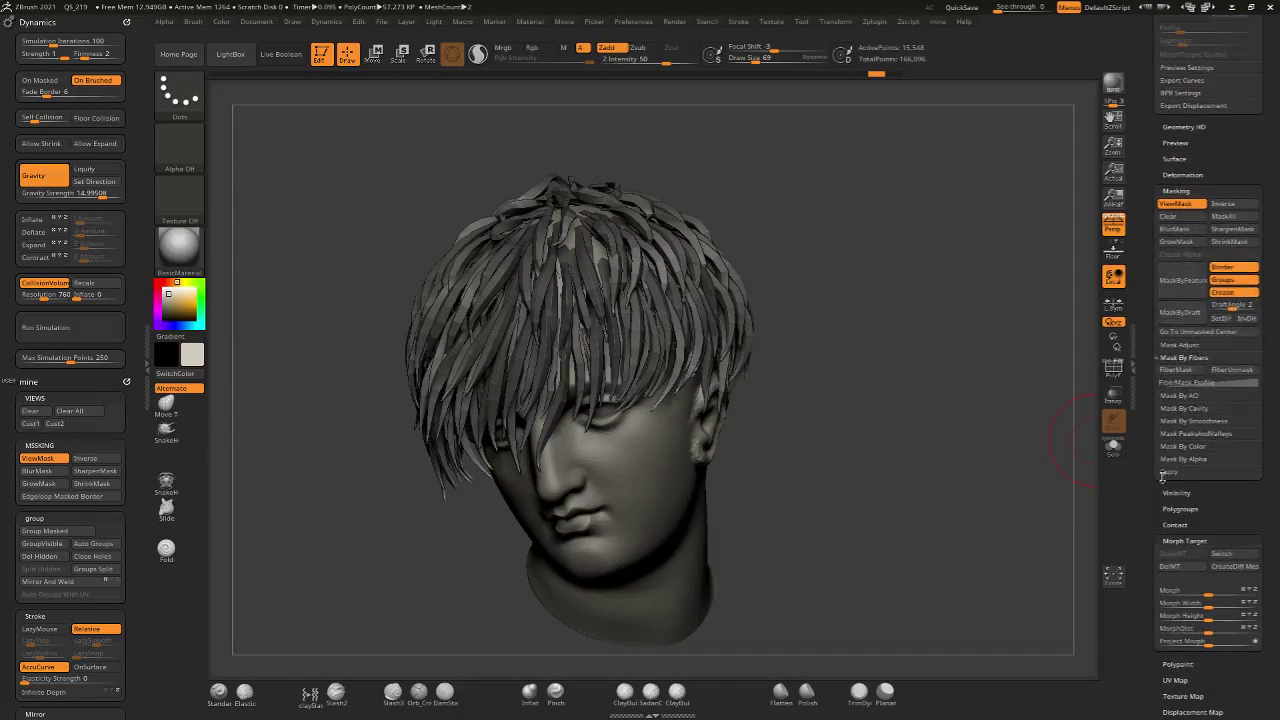
left_click(525, 197)
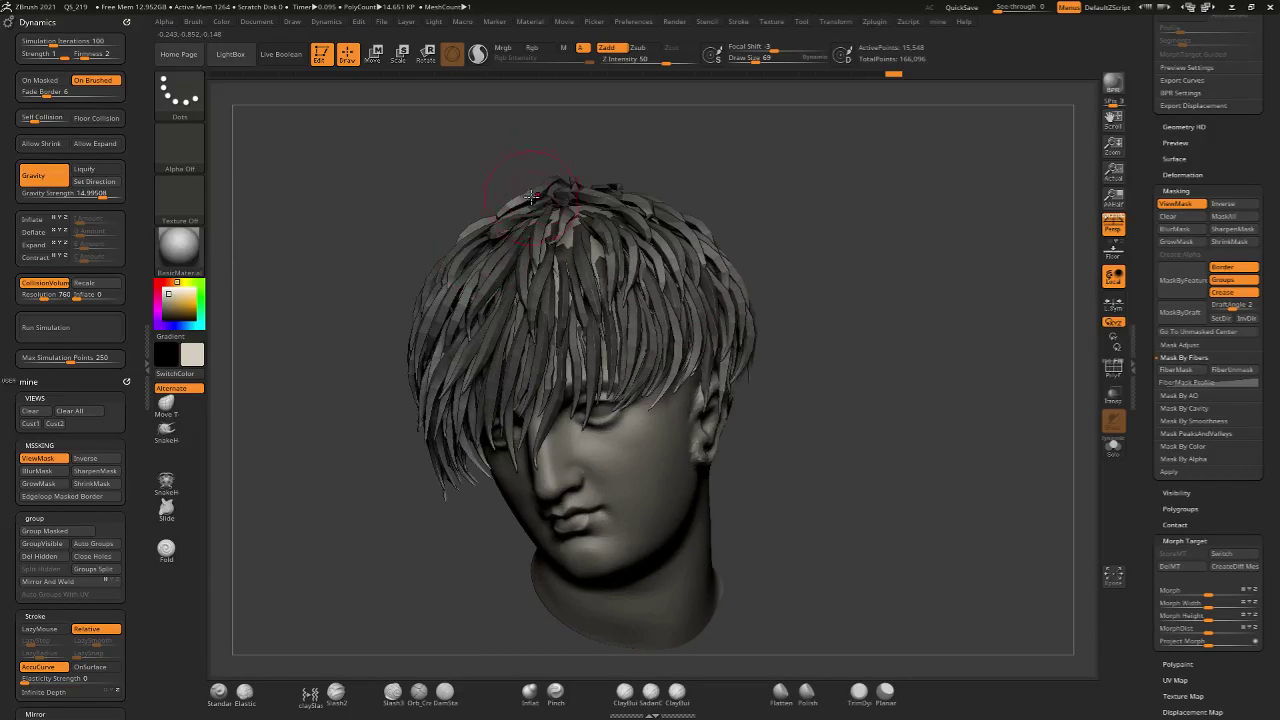
left_click_drag(423, 234, 436, 296)
Switch to the mask brush and shrink it to size 62 while inspecting the hair
key("ctrl")
mouse_move(715, 183)
left_mouse_down()
mouse_move(598, 233)
mouse_move(578, 227)
left_mouse_up()
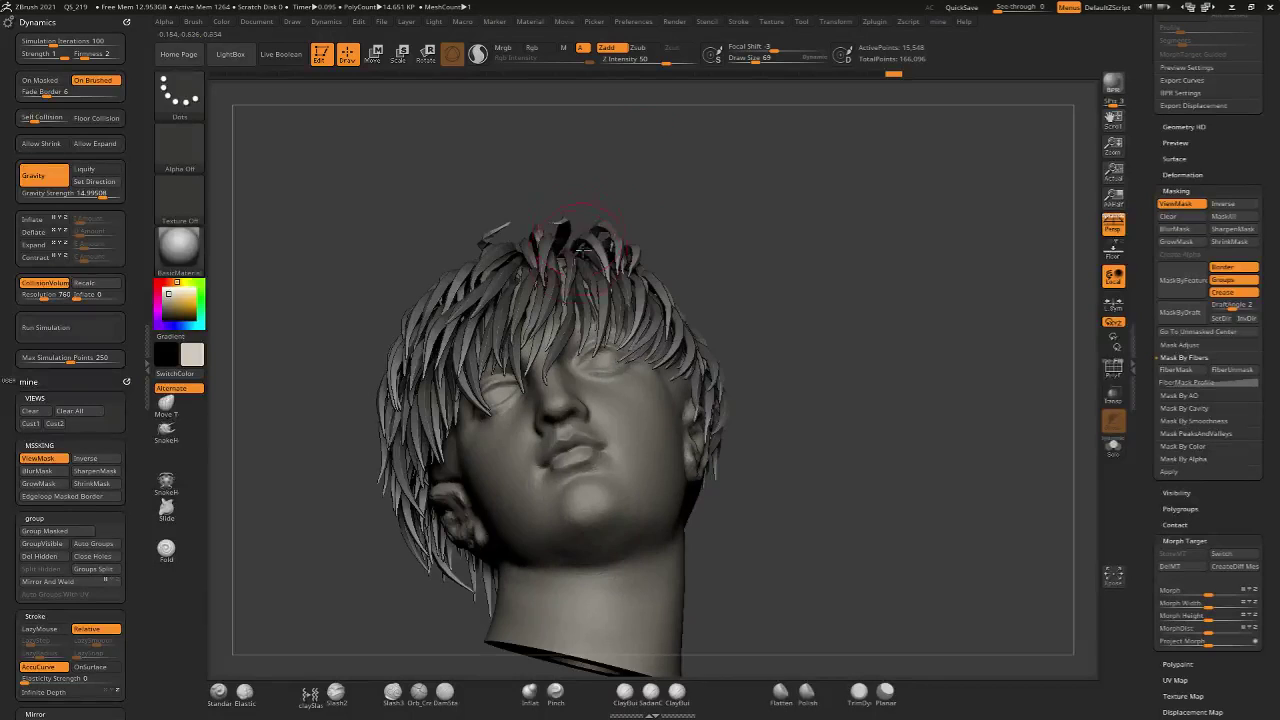
left_click_drag(694, 186, 614, 229)
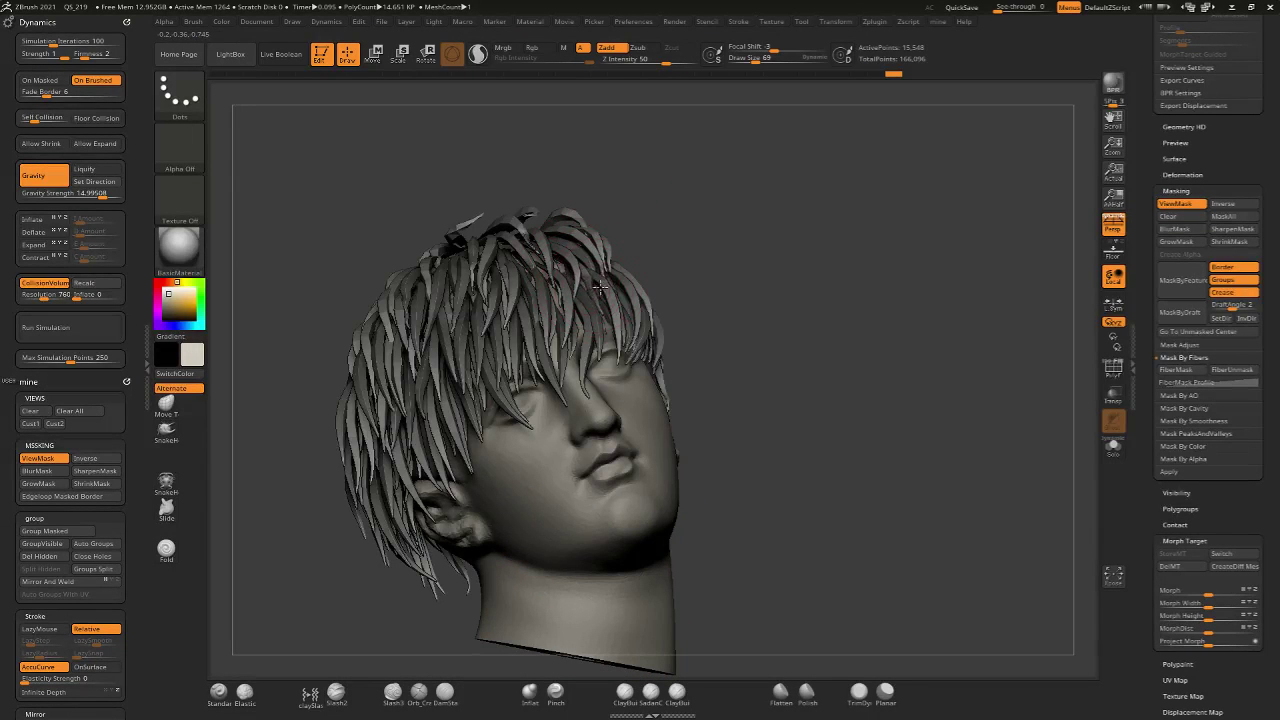
left_click_drag(595, 248, 580, 300)
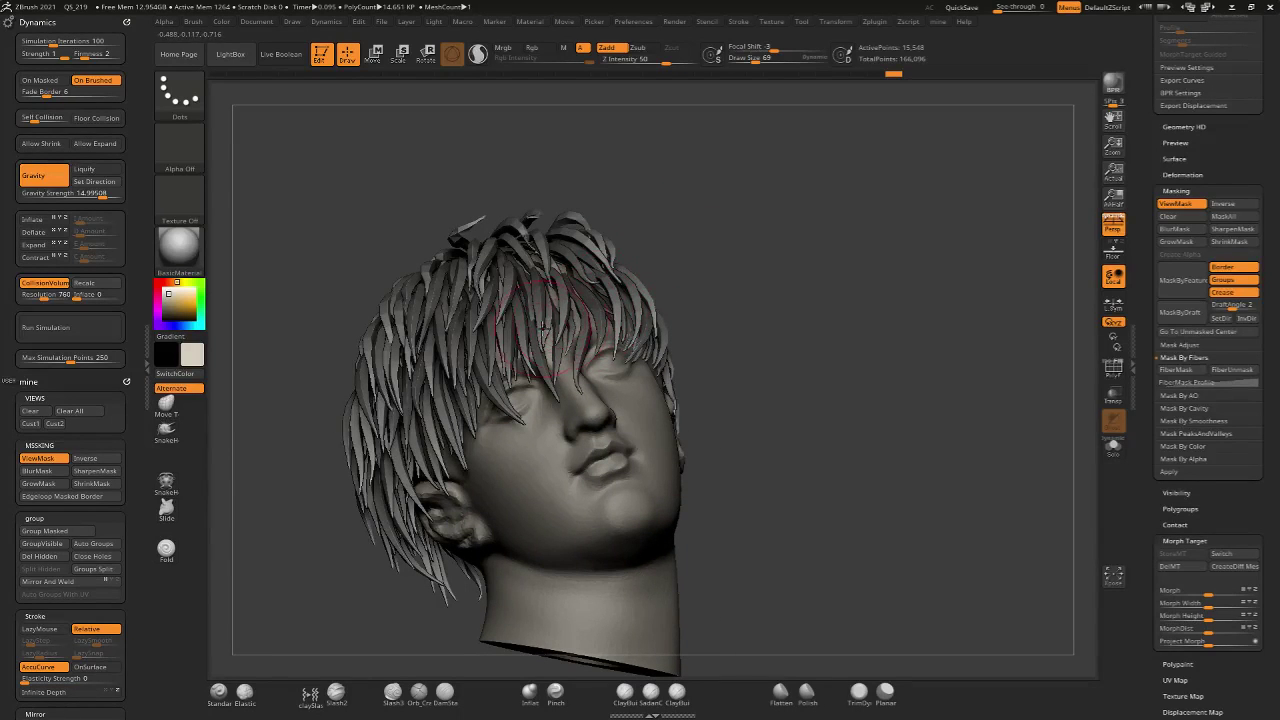
key("s")
left_click_drag(530, 325, 518, 320)
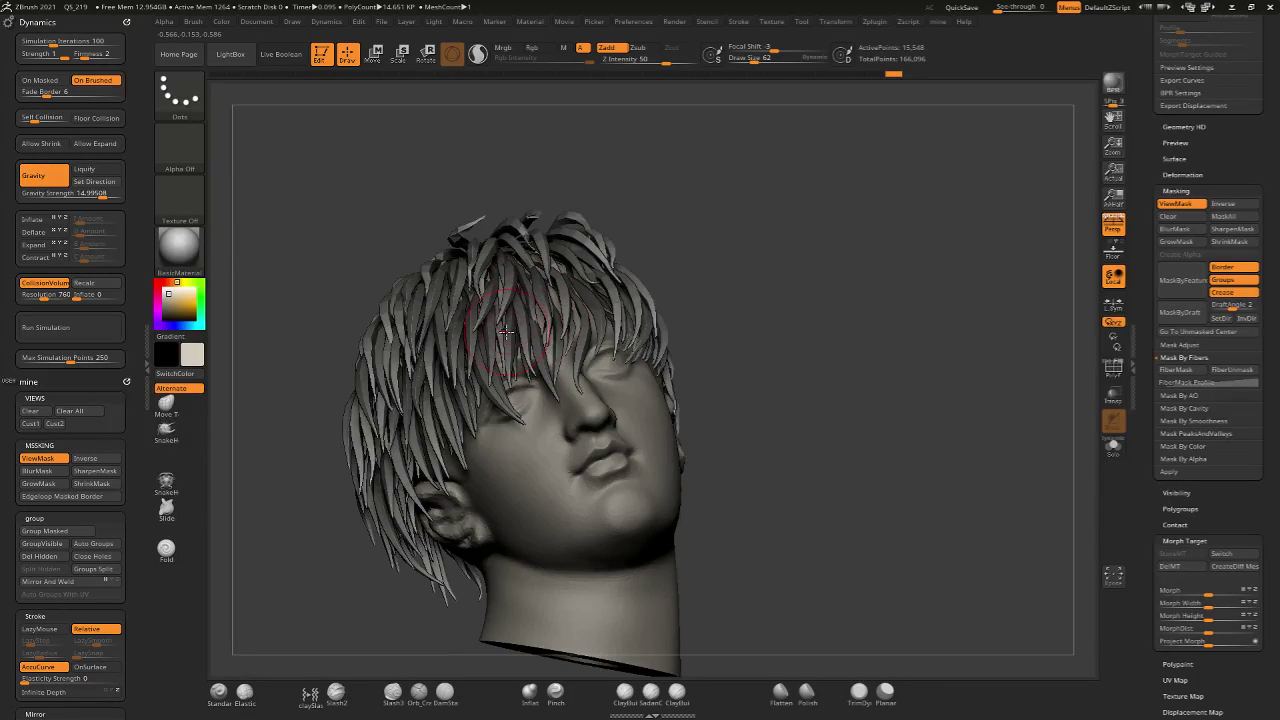
left_click_drag(695, 213, 623, 195)
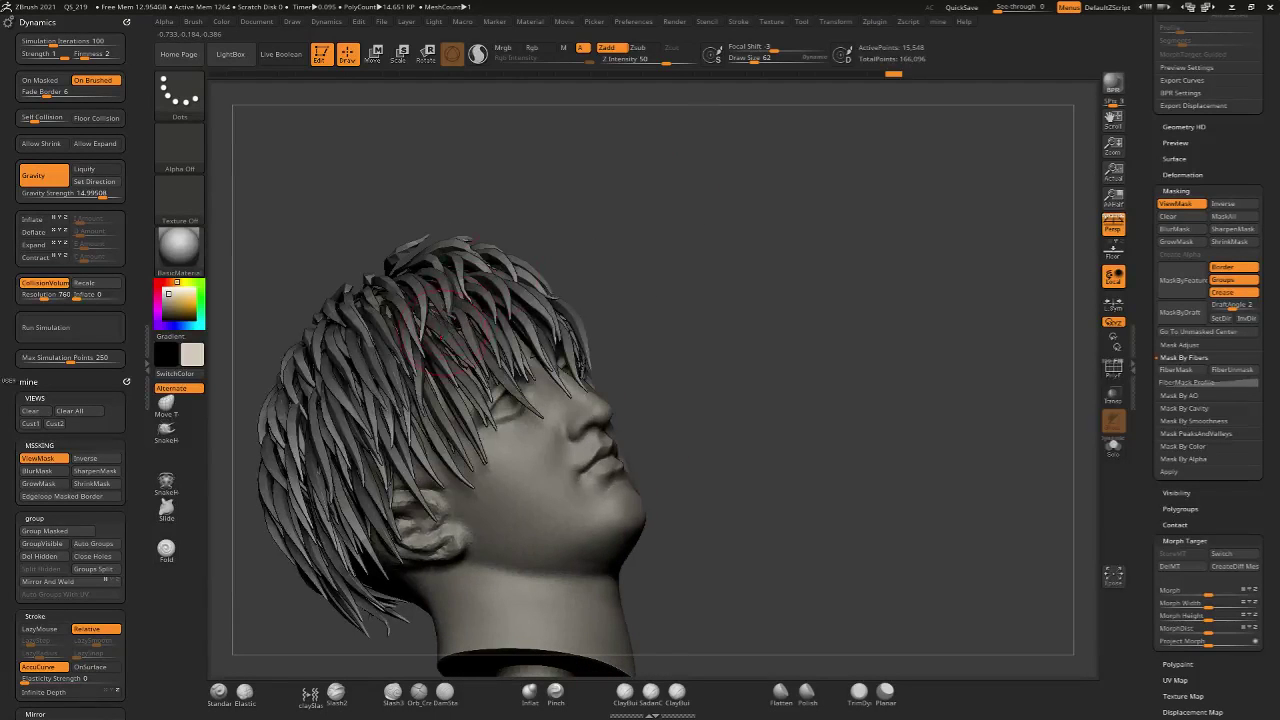
mouse_move(628, 222)
left_mouse_down()
mouse_move(512, 393)
mouse_move(478, 372)
left_mouse_up()
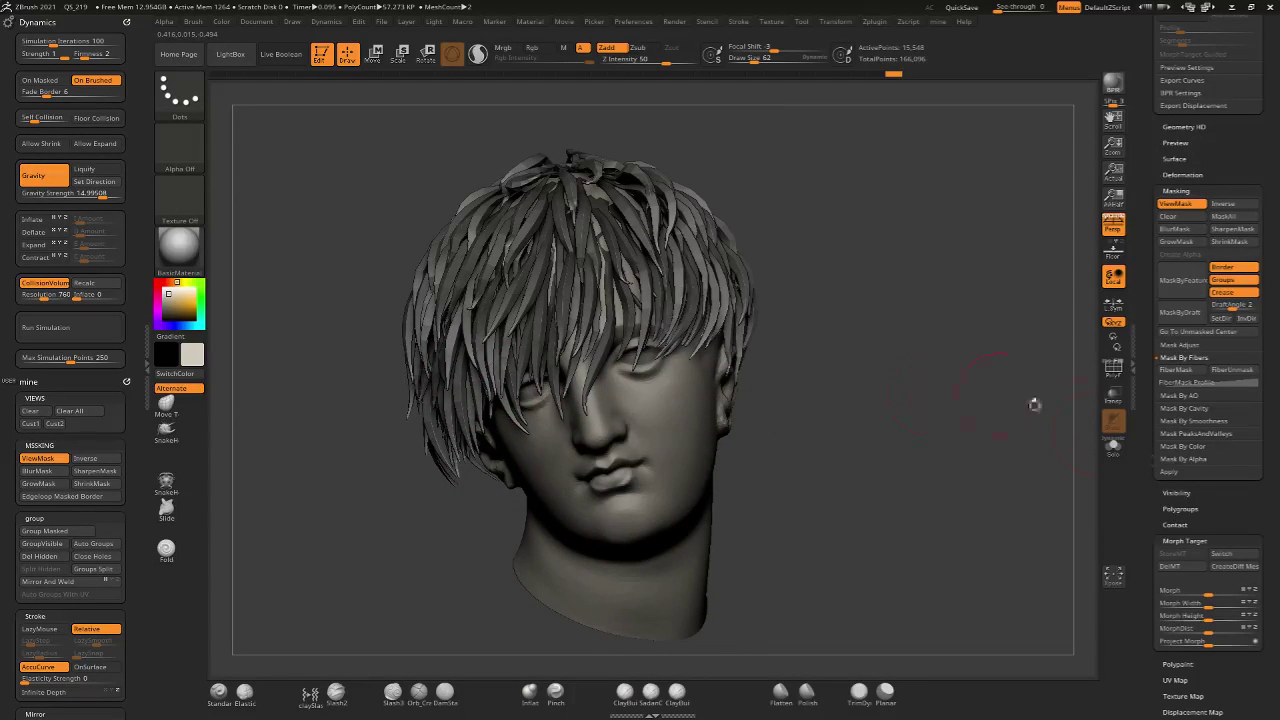
scroll(1154, 478, "down", 3)
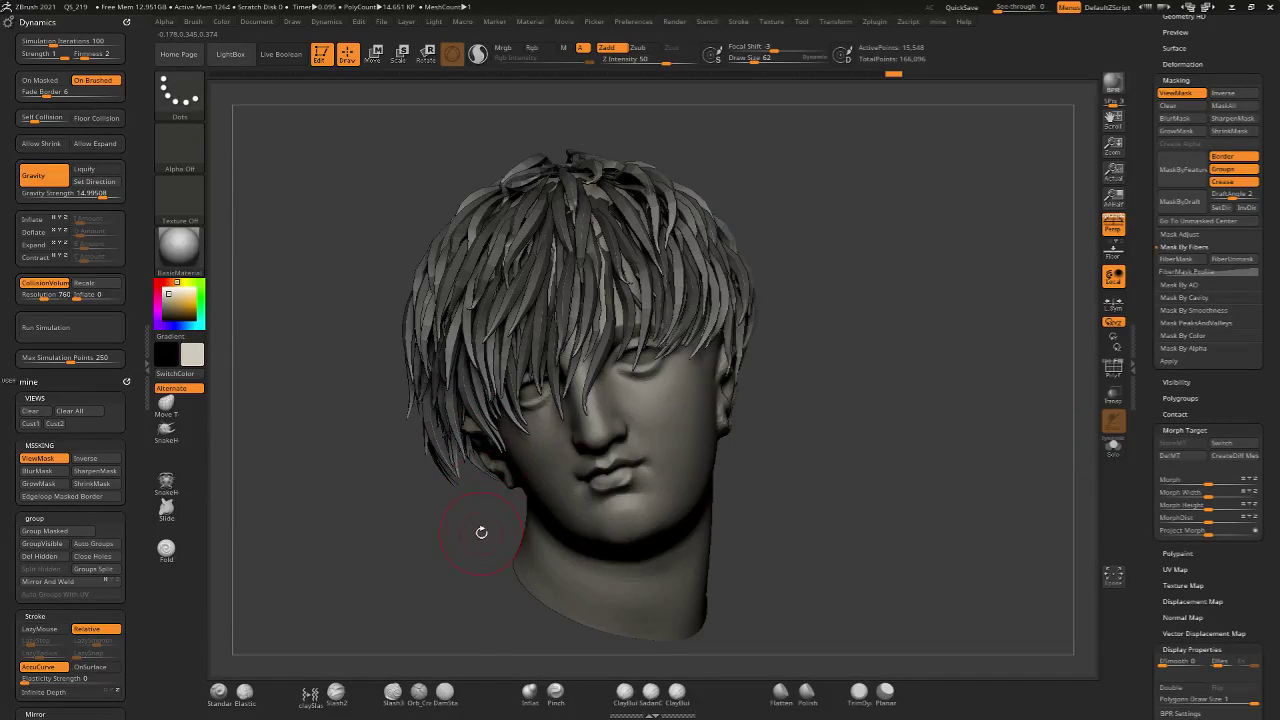
Nudge the strands near the left ear downward
mouse_move(463, 451)
left_mouse_down()
mouse_move(466, 488)
mouse_move(438, 529)
left_mouse_up()
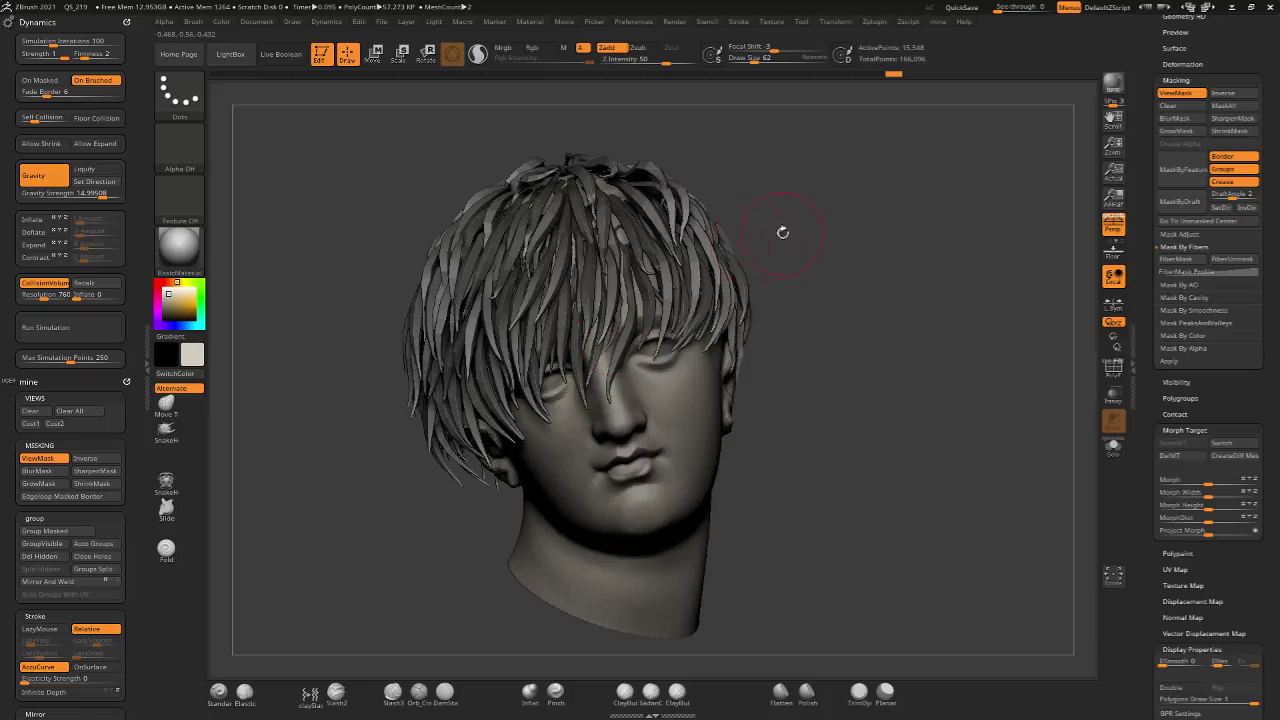
left_click_drag(876, 296, 799, 231)
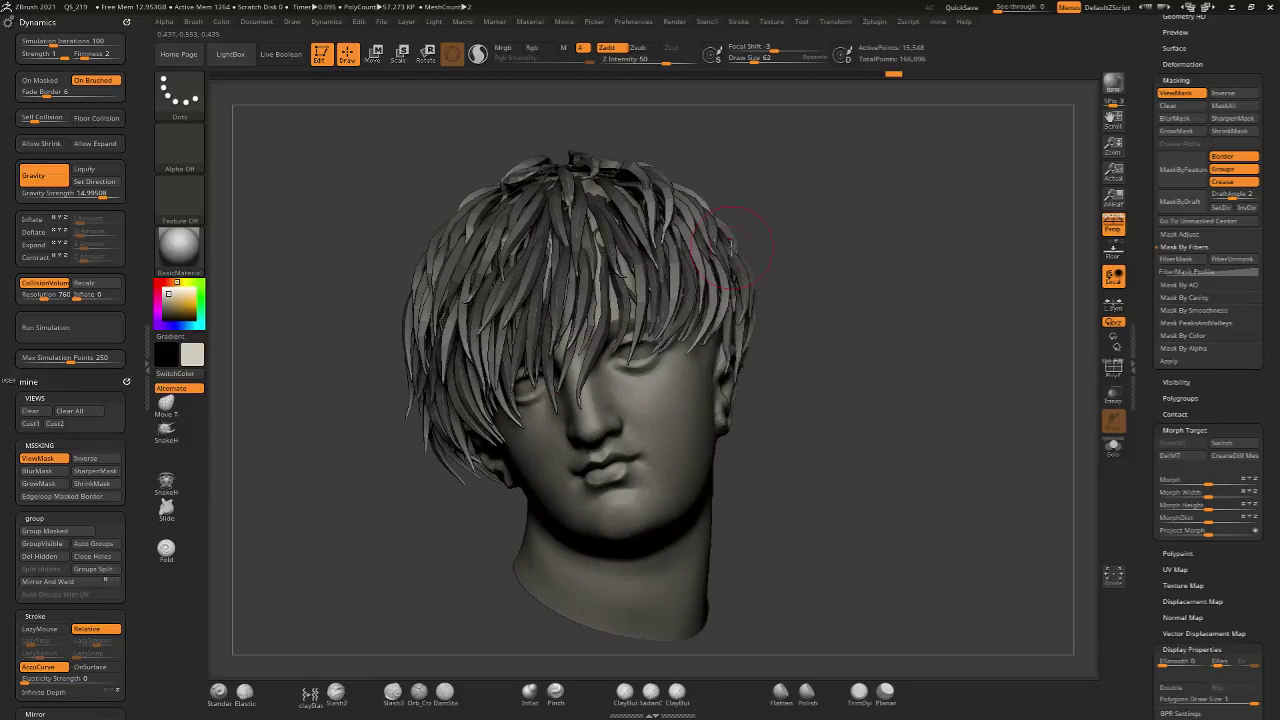
left_click_drag(787, 240, 784, 304)
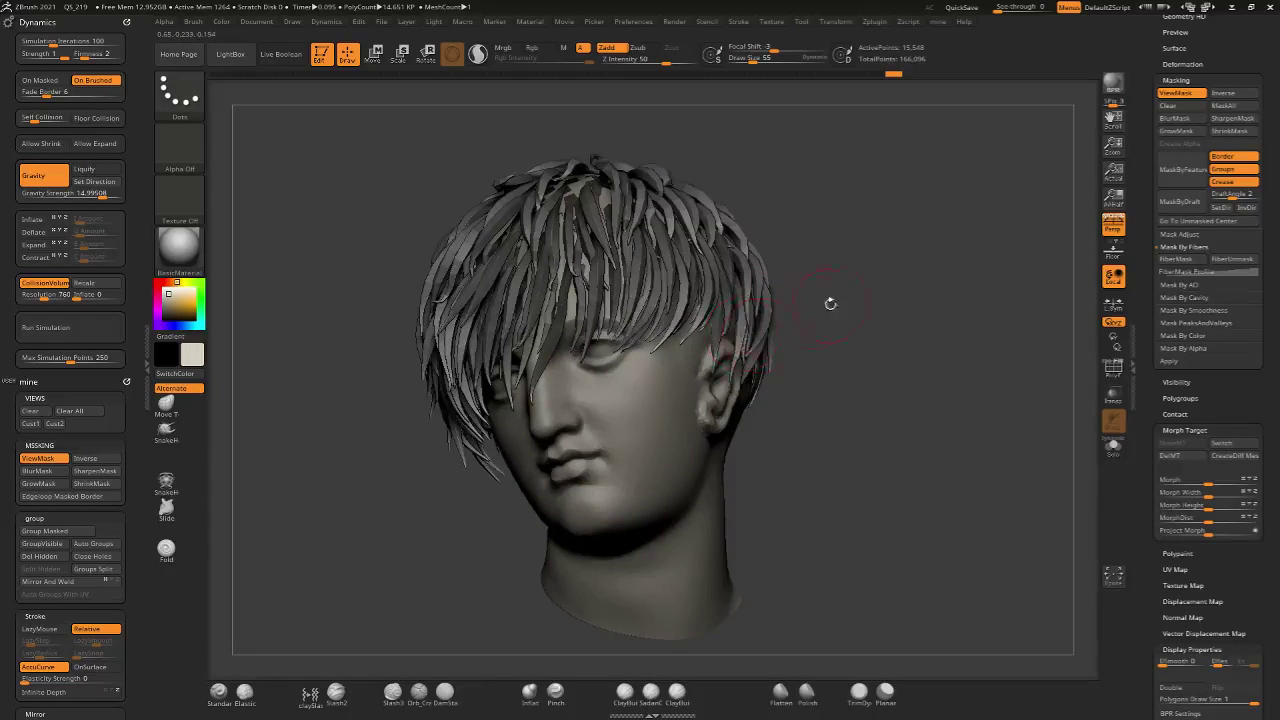
left_click_drag(820, 309, 848, 217)
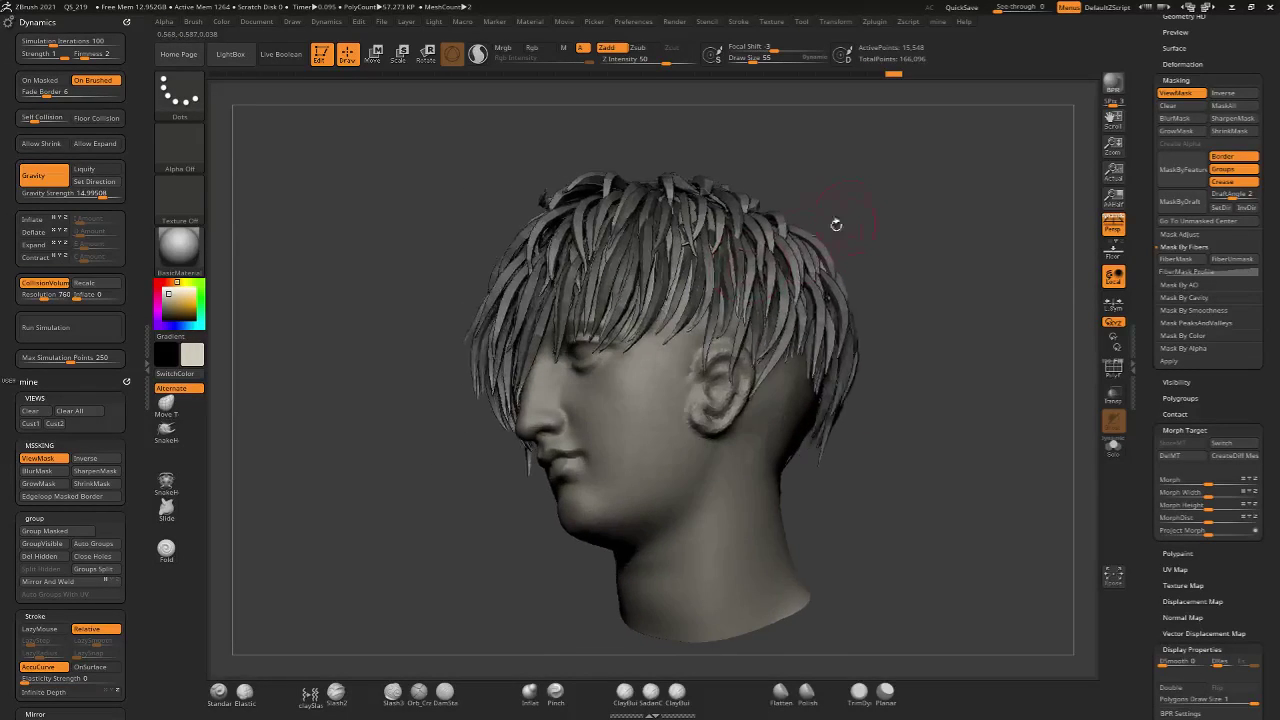
Change the brush size from 58 to 36 and tousle the strands at the crown
key("bracketright")
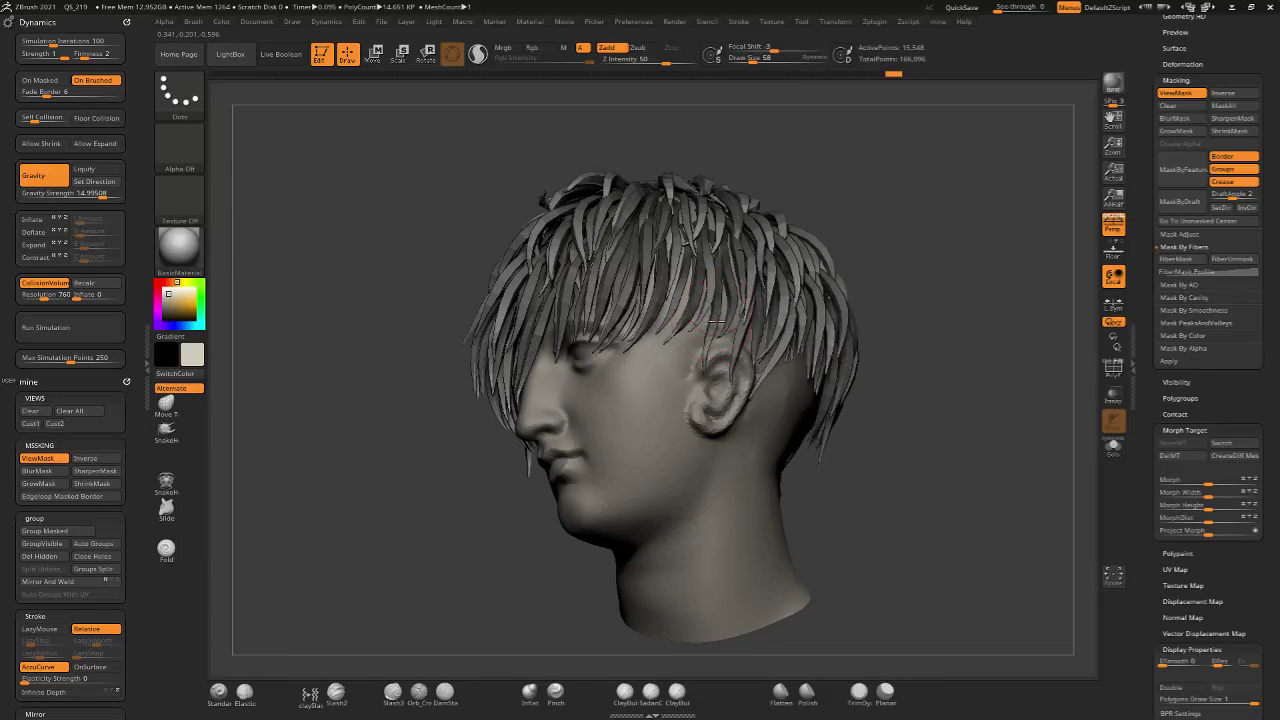
left_click_drag(886, 253, 873, 298)
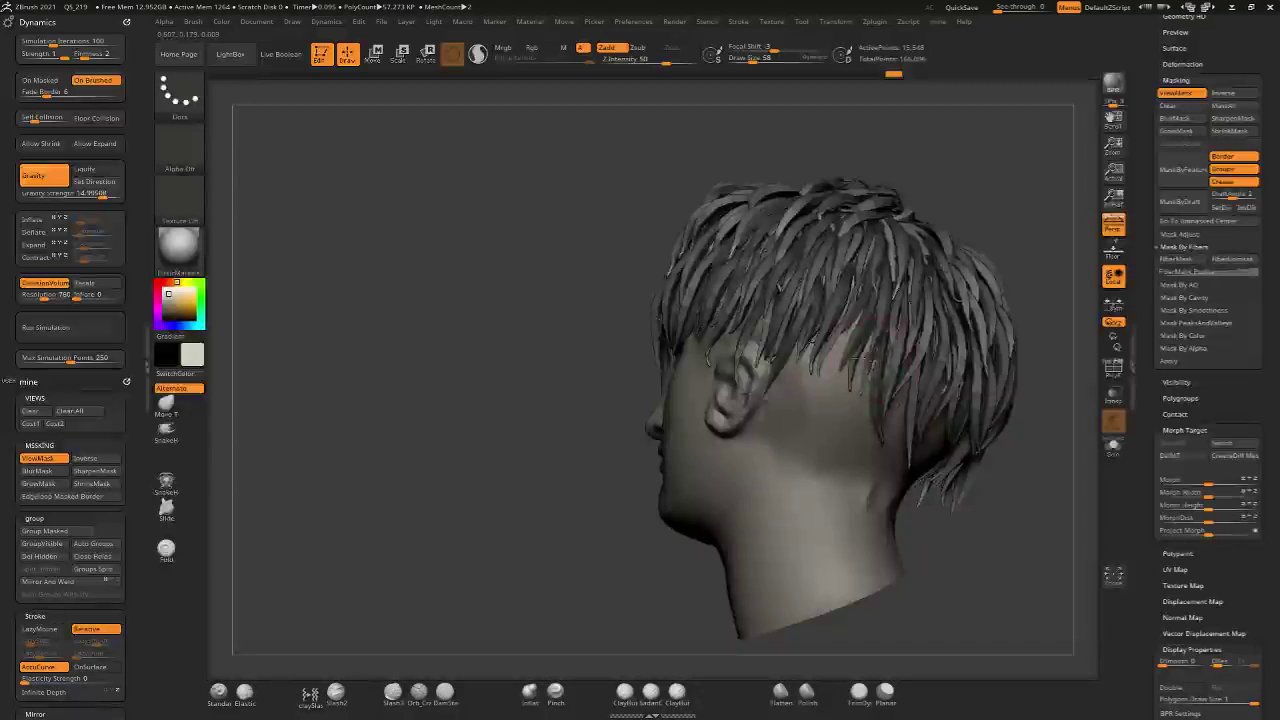
mouse_move(629, 491)
left_mouse_down()
mouse_move(752, 447)
mouse_move(962, 275)
mouse_move(829, 217)
left_mouse_up()
key("s")
left_click(826, 241)
left_click_drag(804, 248, 790, 243)
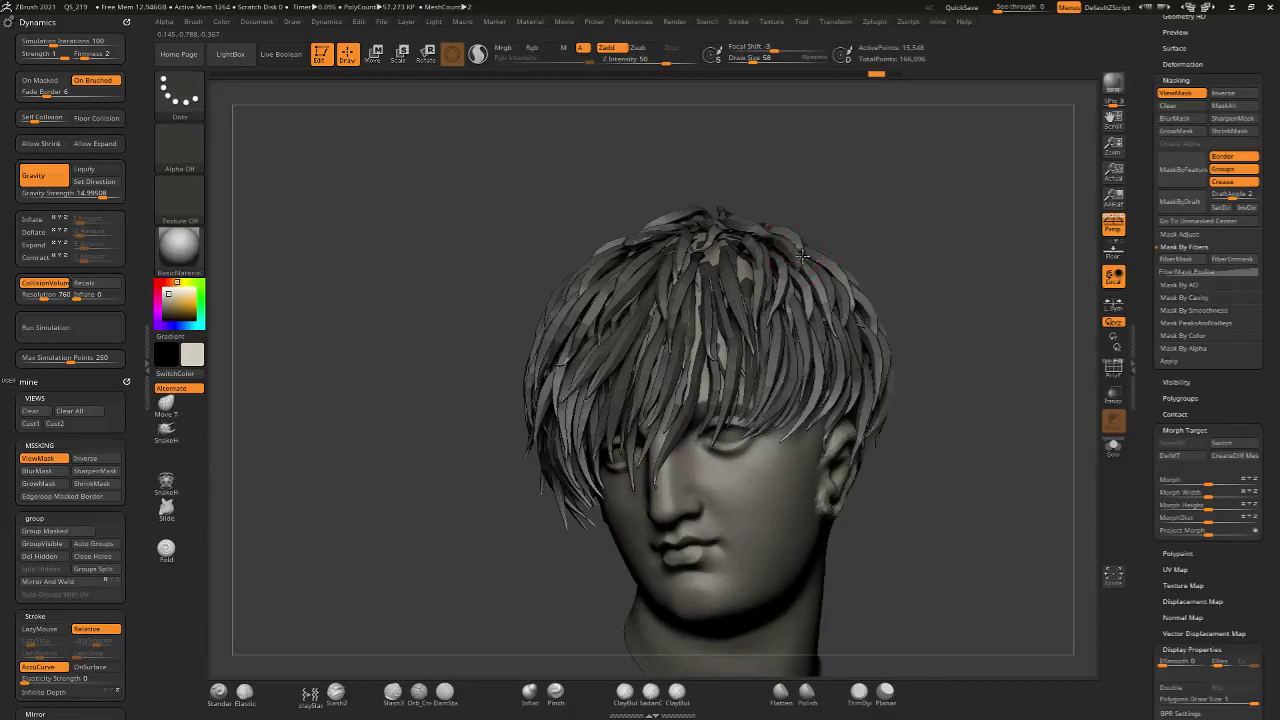
mouse_move(898, 235)
left_mouse_down()
mouse_move(934, 214)
mouse_move(885, 227)
left_mouse_up()
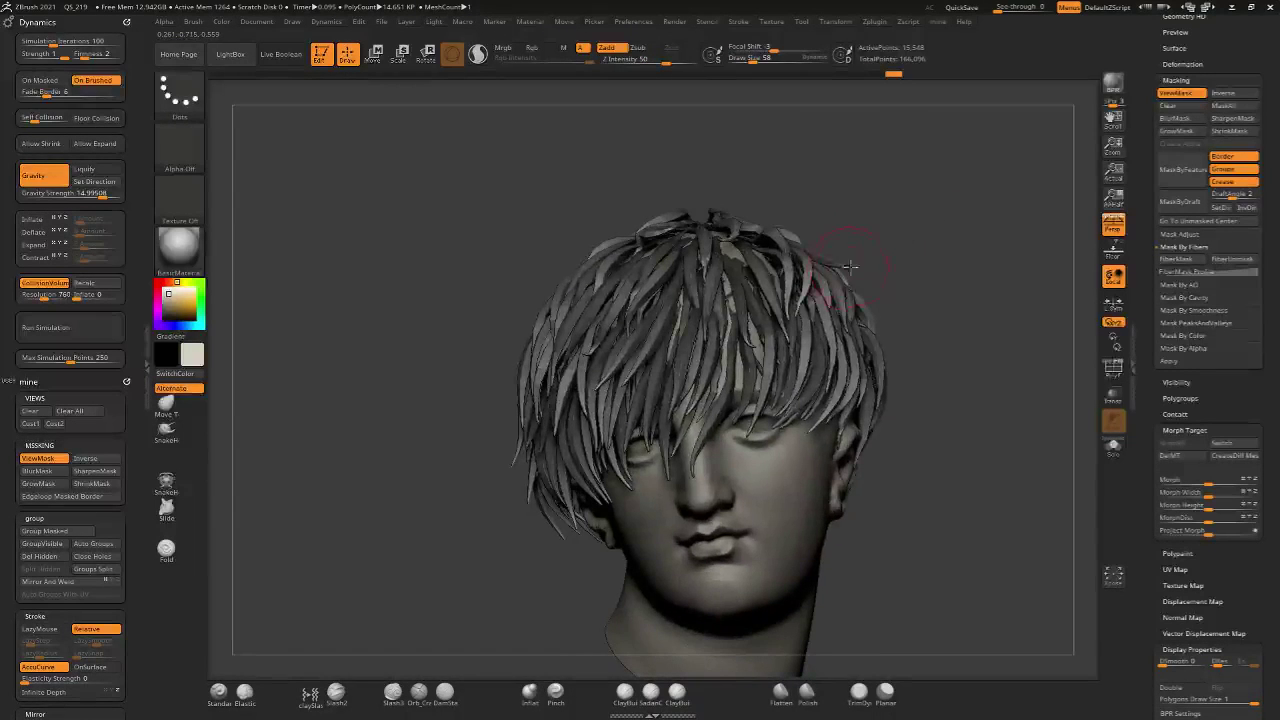
mouse_move(848, 183)
left_mouse_down()
mouse_move(914, 209)
mouse_move(690, 197)
left_mouse_up()
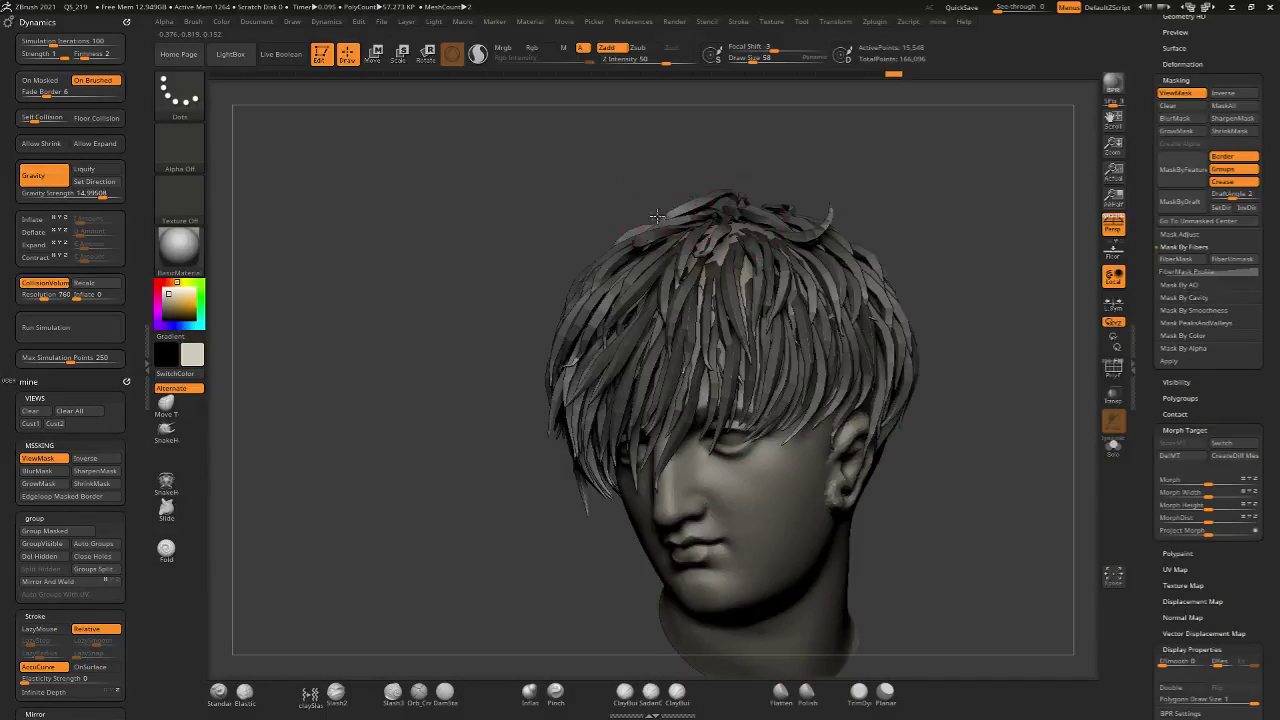
left_click_drag(578, 177, 612, 198)
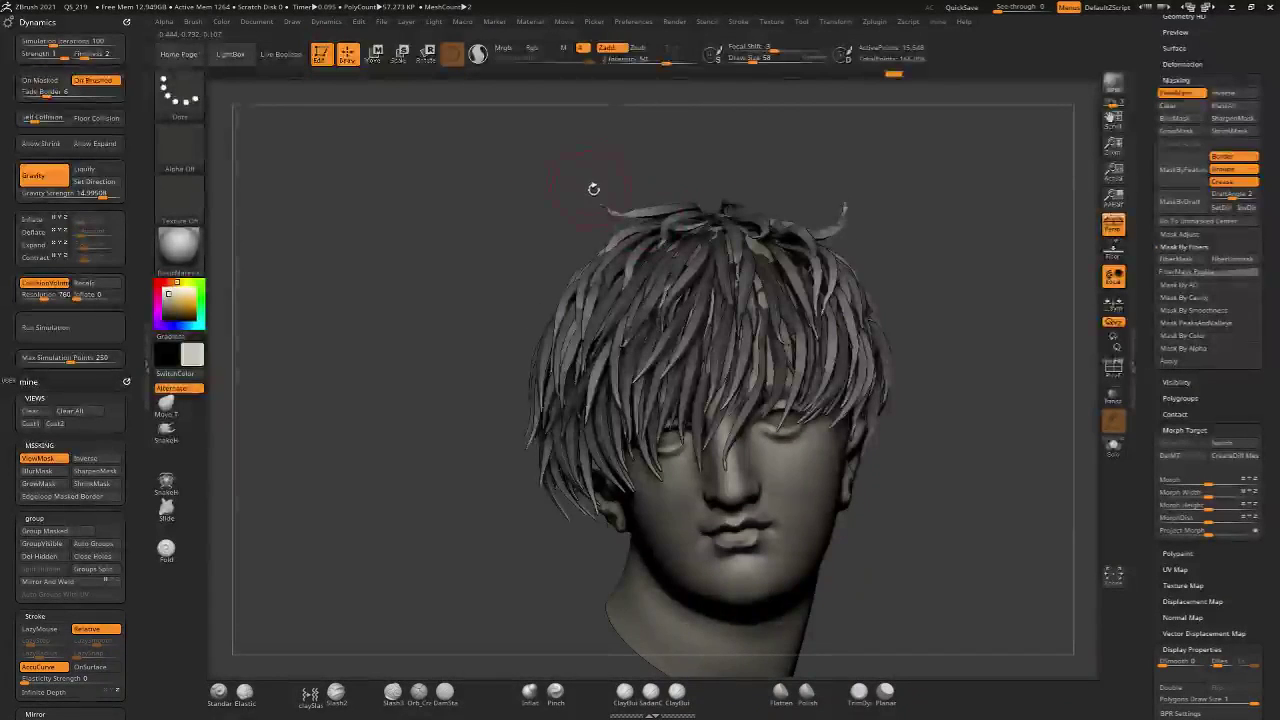
mouse_move(603, 240)
left_mouse_down()
mouse_move(611, 208)
mouse_move(560, 240)
mouse_move(560, 282)
left_mouse_up()
Turn the head the other way and step the brush size from 85 to 73, then 45
left_click_drag(486, 371, 645, 210)
left_click_drag(861, 224, 857, 180)
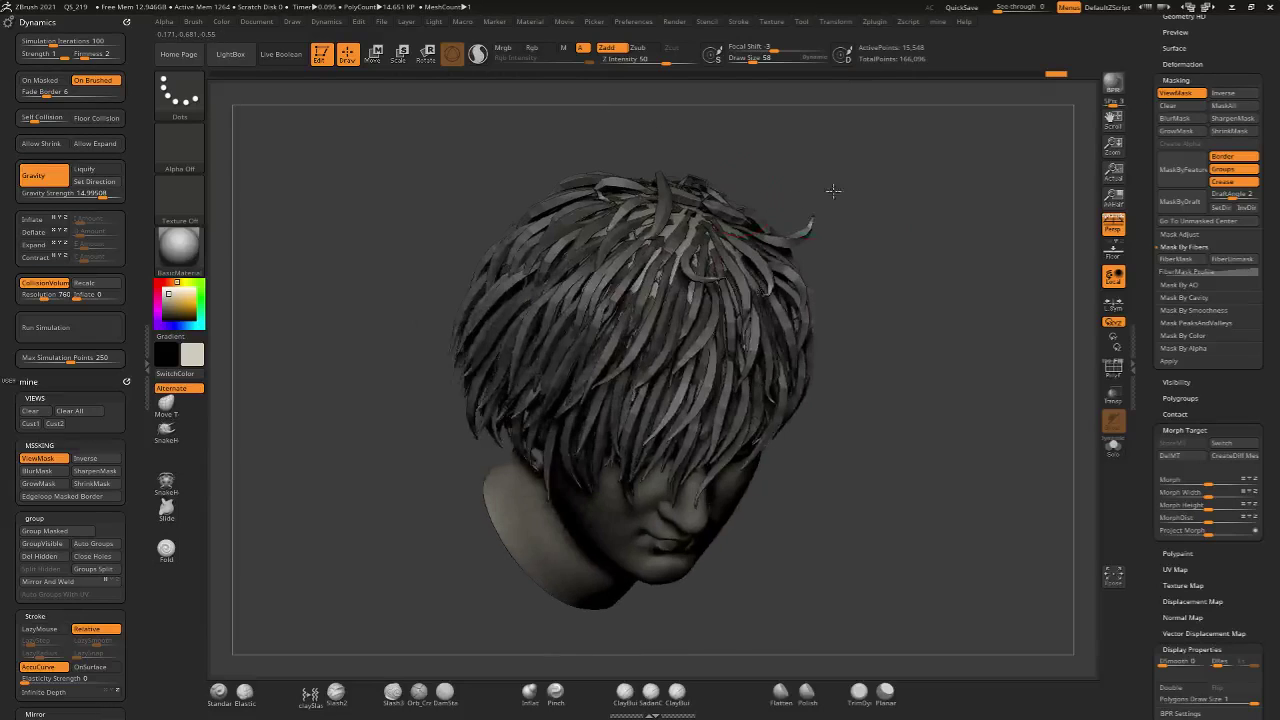
mouse_move(779, 181)
left_mouse_down()
mouse_move(814, 180)
mouse_move(863, 214)
mouse_move(818, 250)
left_mouse_up()
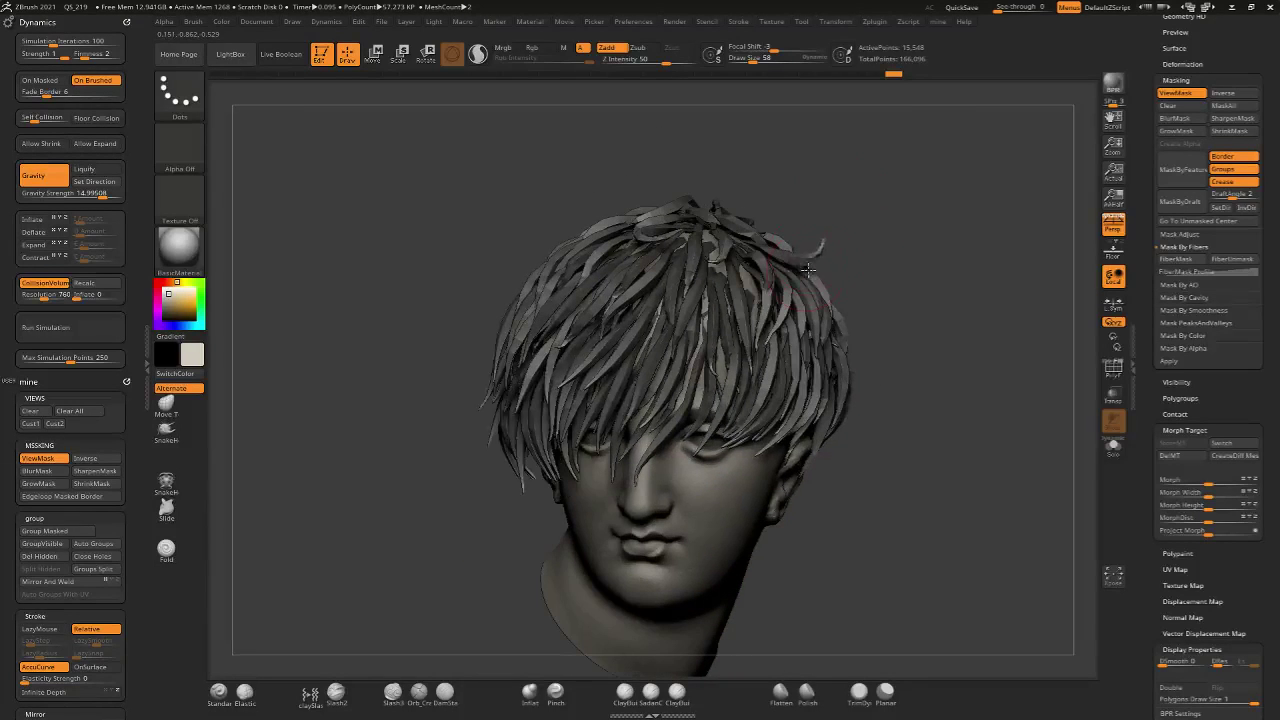
mouse_move(783, 267)
right_mouse_down()
mouse_move(814, 194)
mouse_move(735, 228)
right_mouse_up()
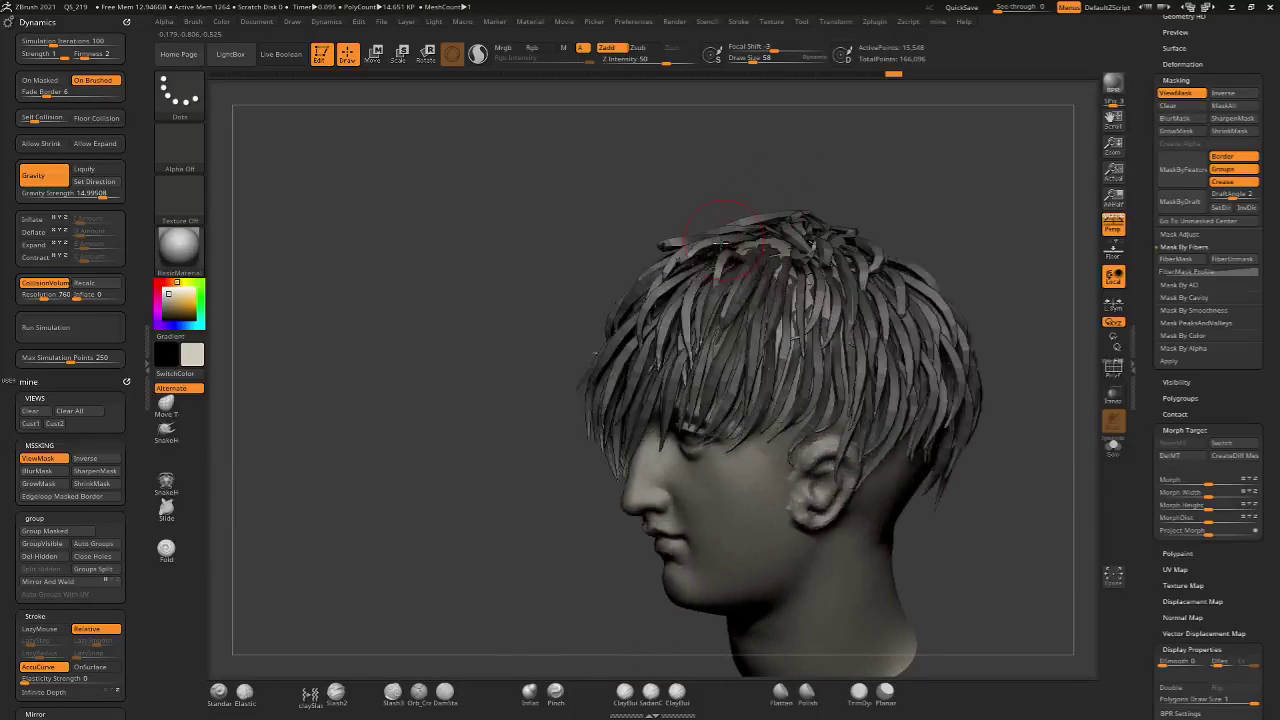
left_click_drag(567, 323, 715, 253)
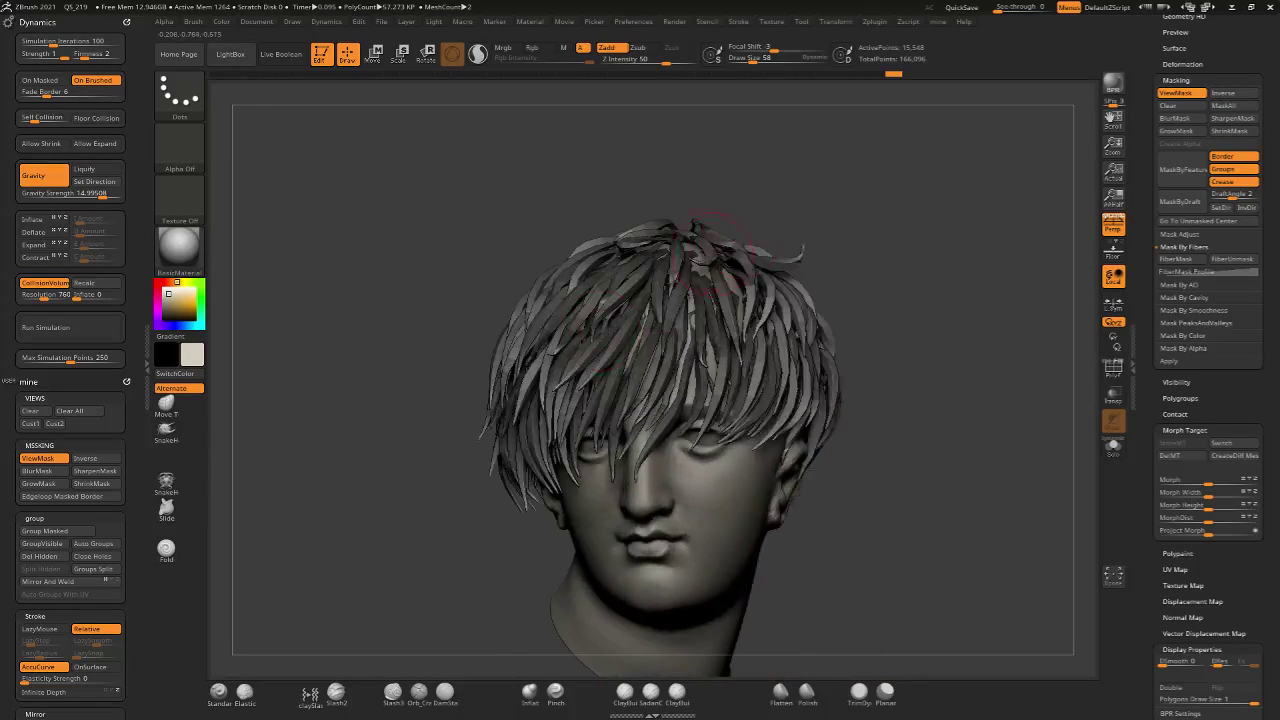
left_click_drag(816, 192, 713, 252)
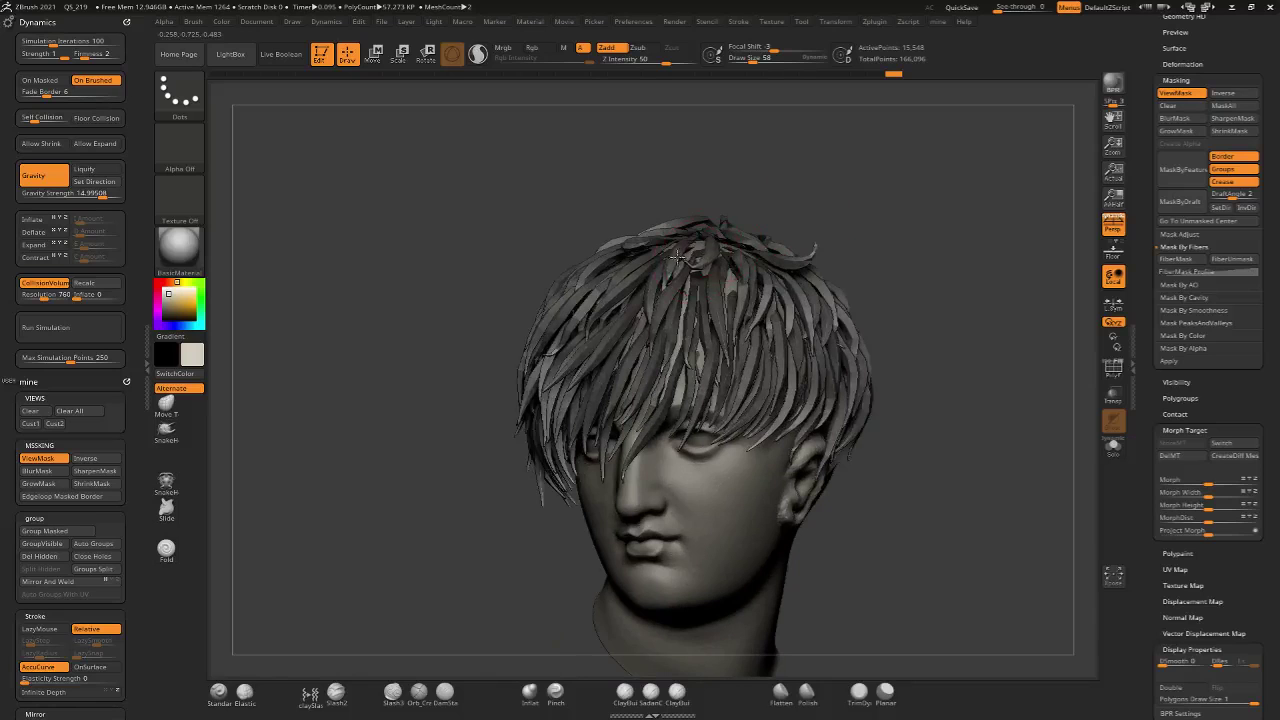
mouse_move(772, 186)
left_mouse_down()
mouse_move(791, 168)
mouse_move(628, 296)
left_mouse_up()
mouse_move(786, 206)
right_mouse_down()
mouse_move(806, 201)
mouse_move(757, 186)
right_mouse_up()
left_click_drag(757, 186, 647, 297)
mouse_move(477, 380)
left_mouse_down()
mouse_move(811, 245)
mouse_move(862, 260)
mouse_move(868, 228)
left_mouse_up()
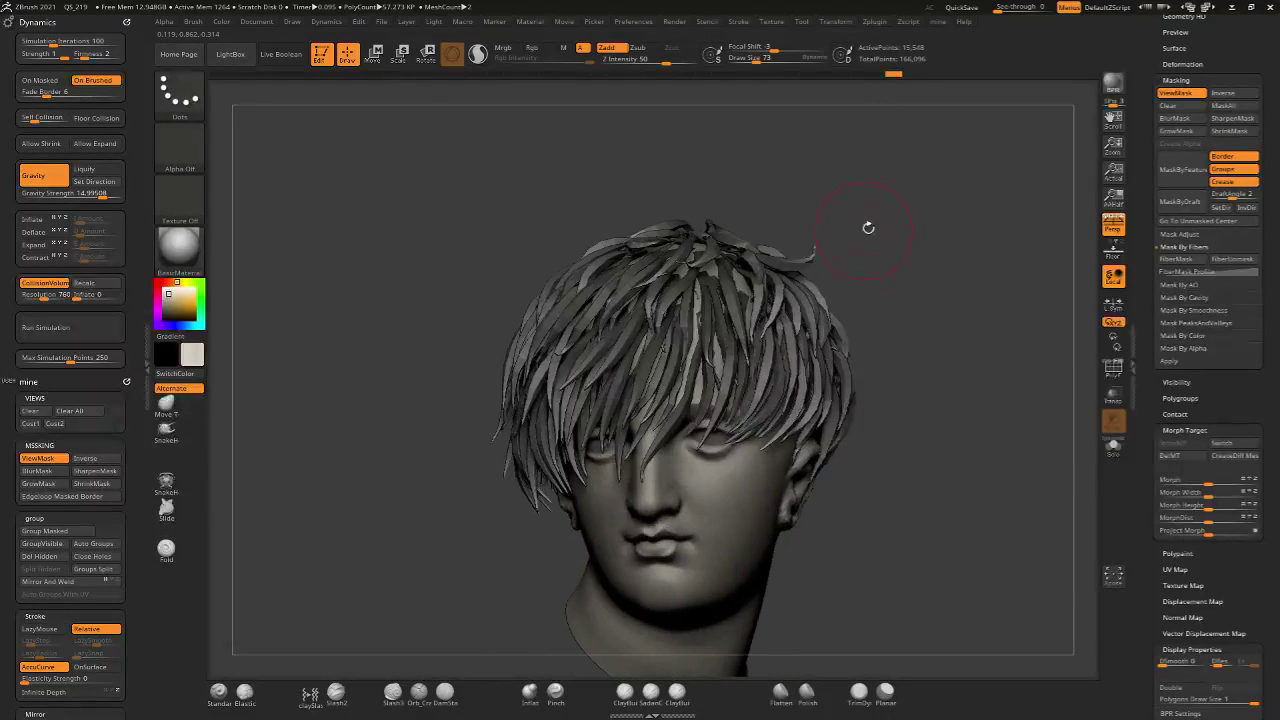
left_click_drag(891, 281, 905, 288)
key("s")
left_click_drag(771, 300, 700, 305)
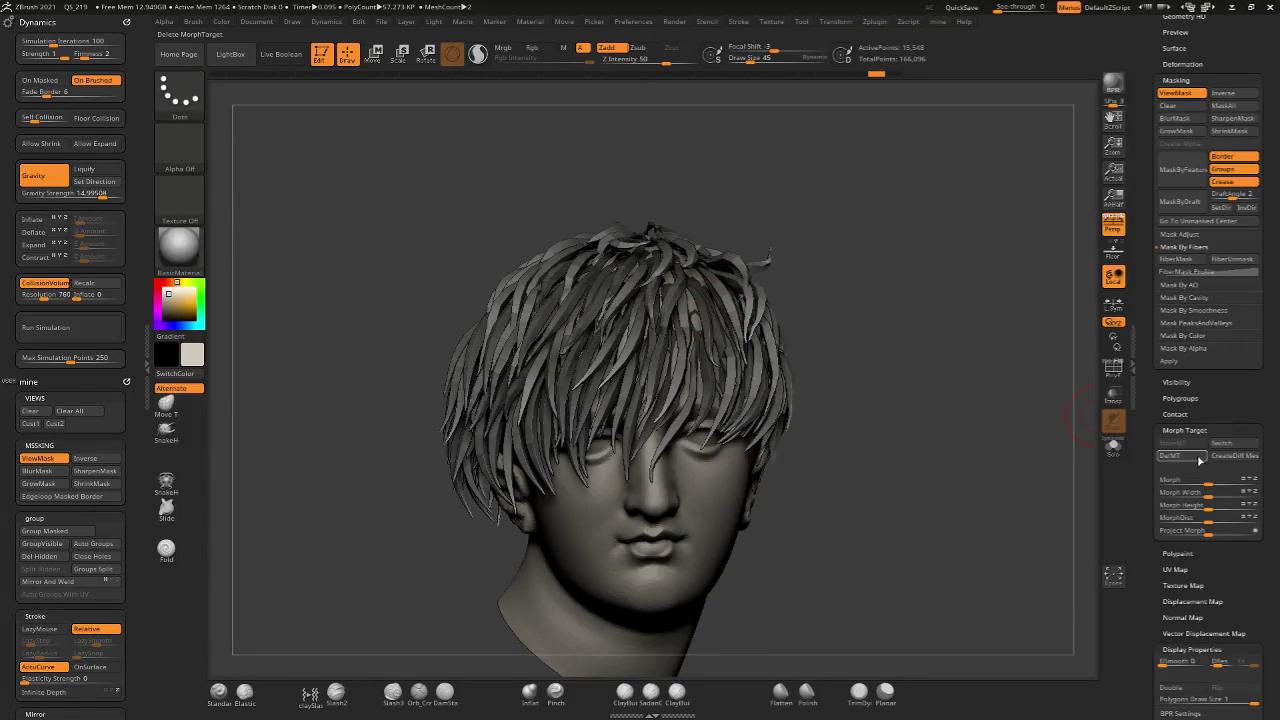
Bend the FiberMask Profile curve into an upward bulge, apply FiberMask to the hair, then hide the mask
left_click_drag(1150, 494, 1144, 439)
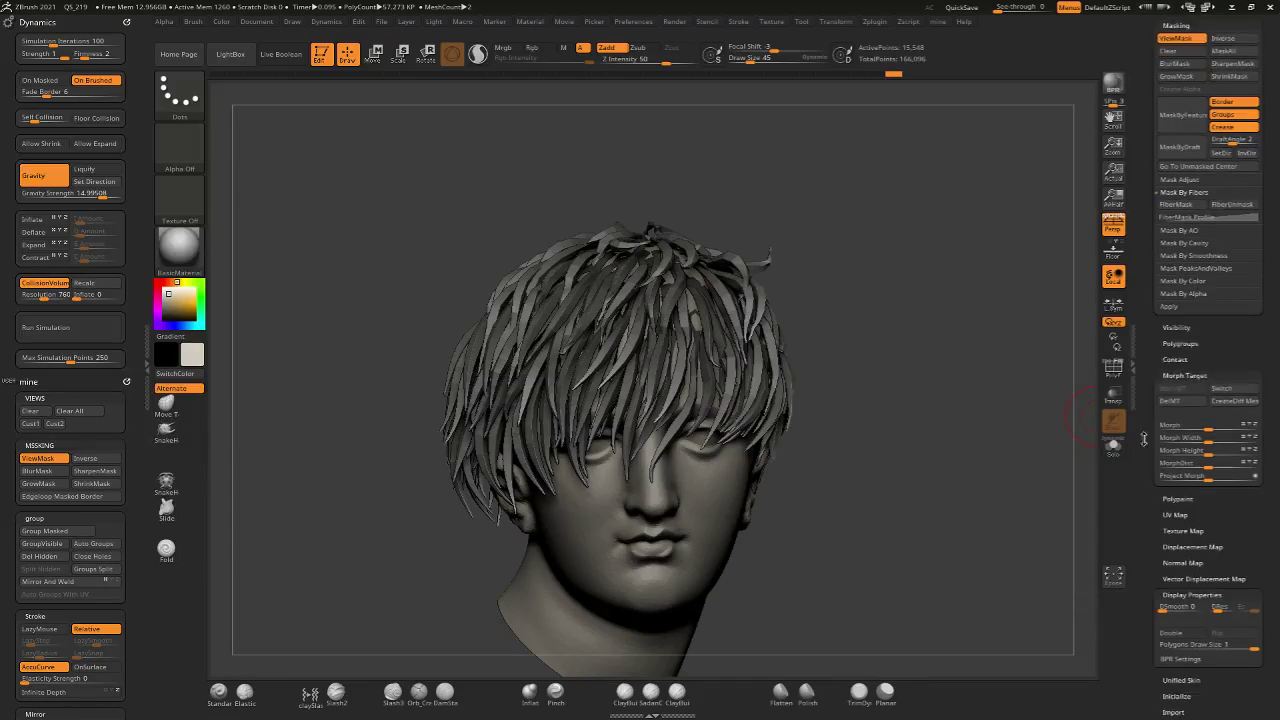
scroll(1216, 420, "up", 5)
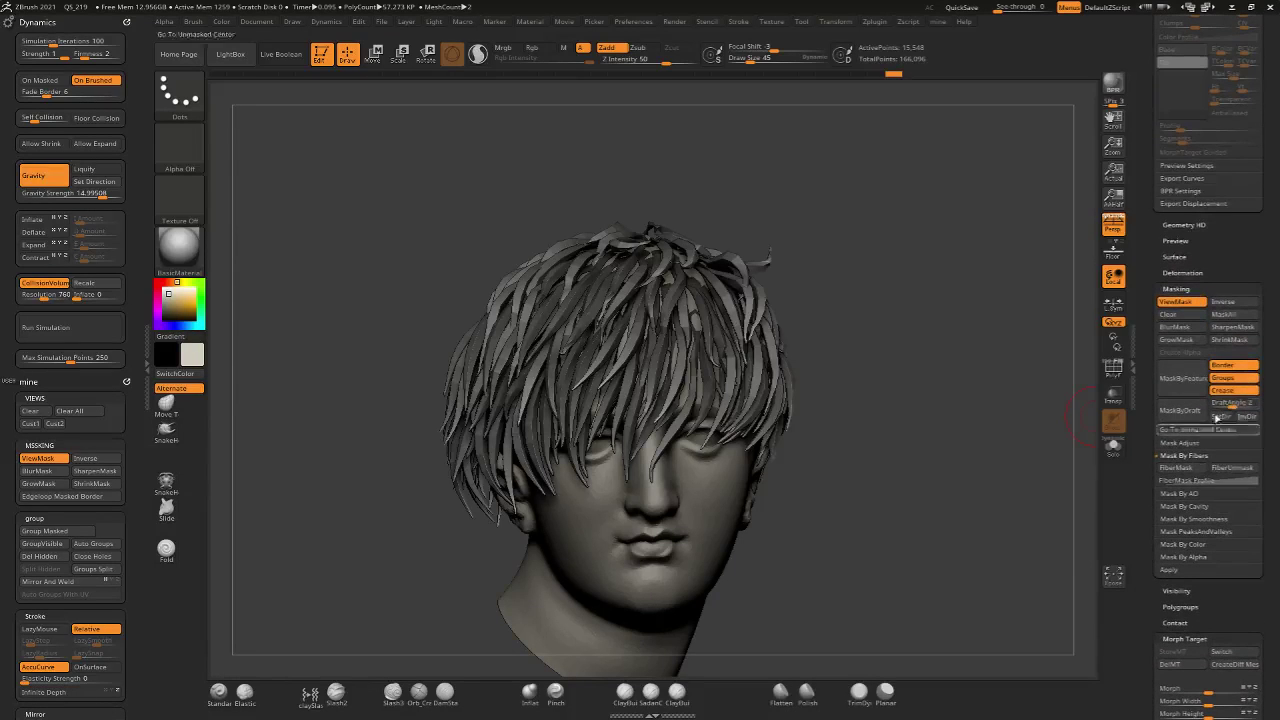
left_click(1208, 481)
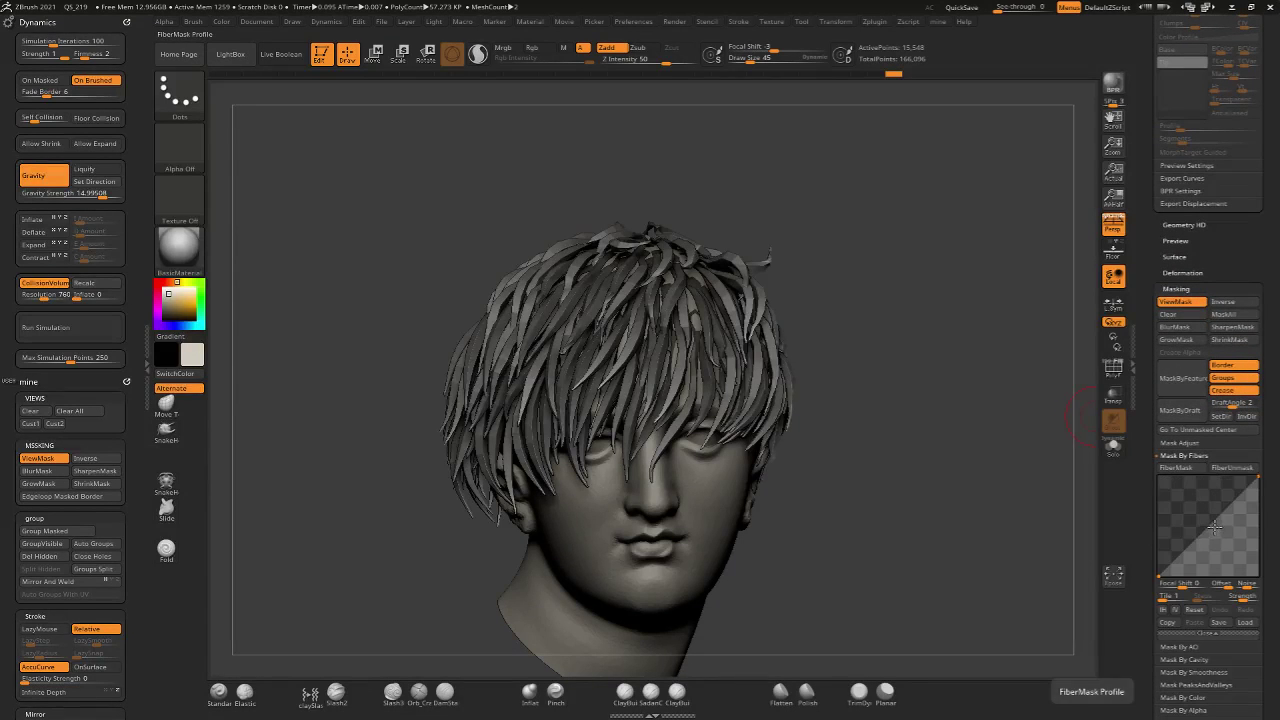
left_click_drag(1214, 527, 1222, 548)
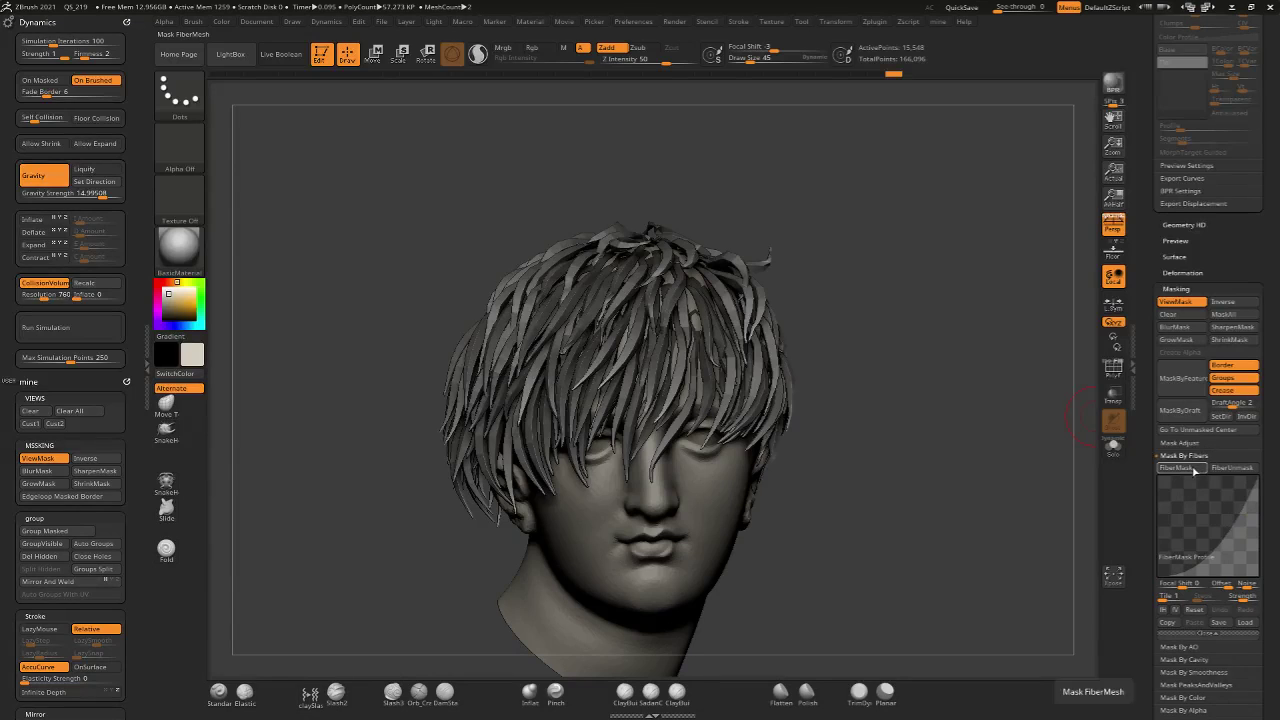
left_click_drag(1225, 527, 1188, 500)
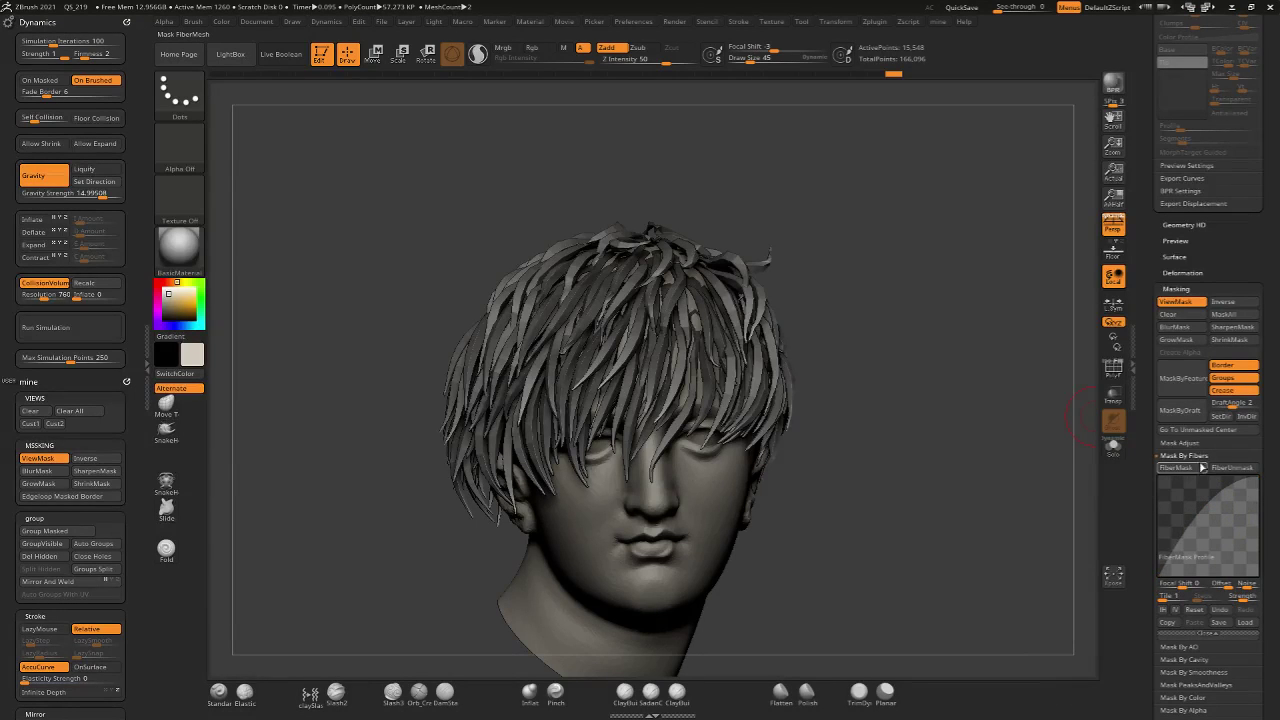
left_click(1189, 469)
key("s")
key("ctrl+h")
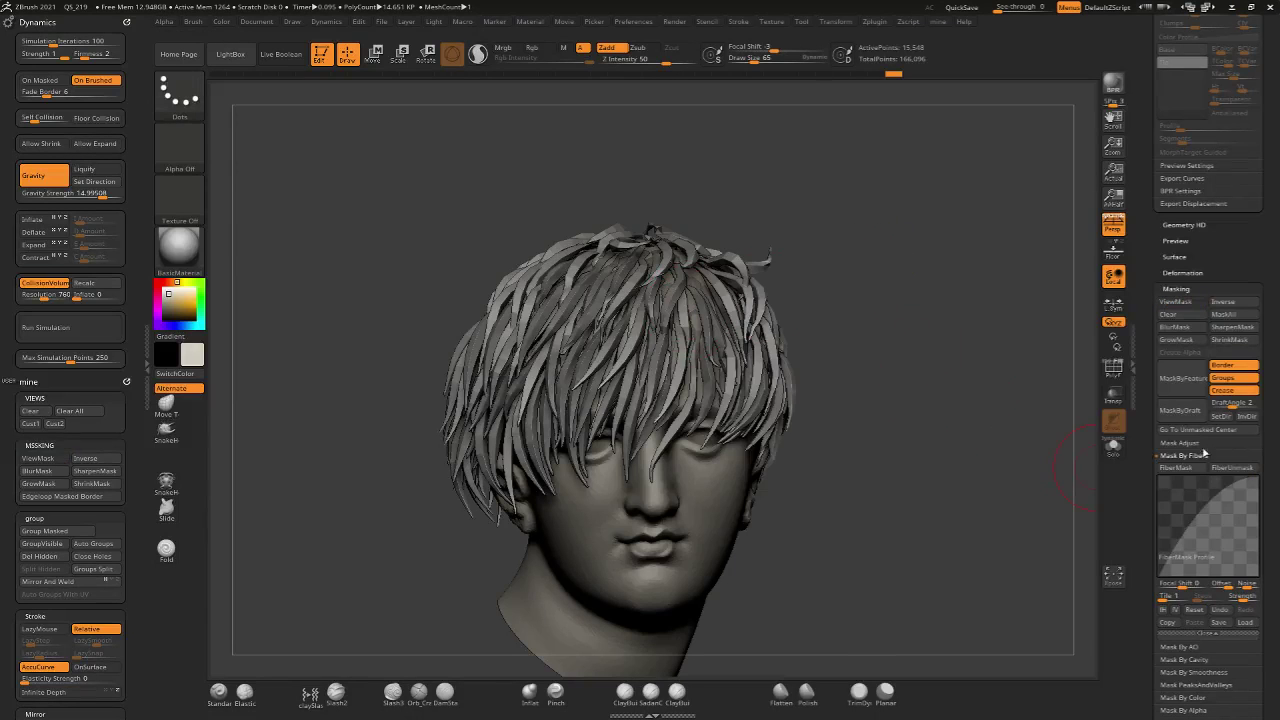
Turn the mask display back on and orbit from left ear, right side and front to inspect
key("ctrl+h")
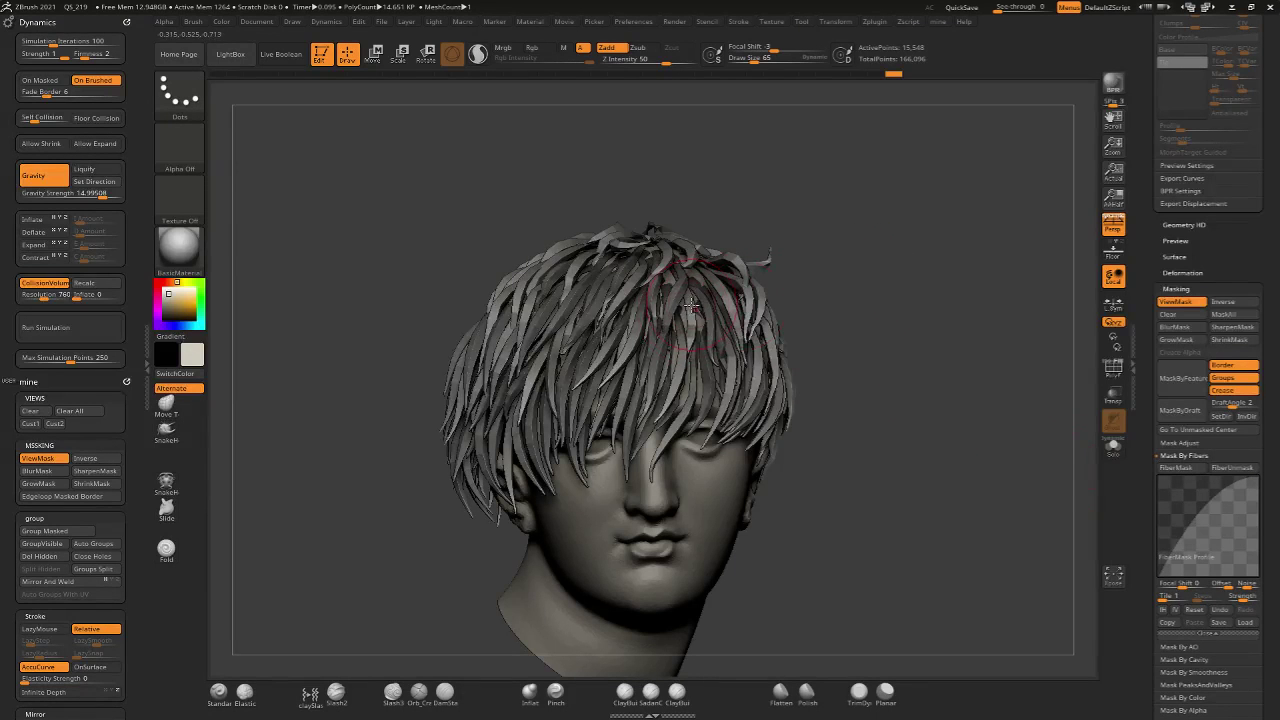
left_click_drag(831, 251, 845, 240)
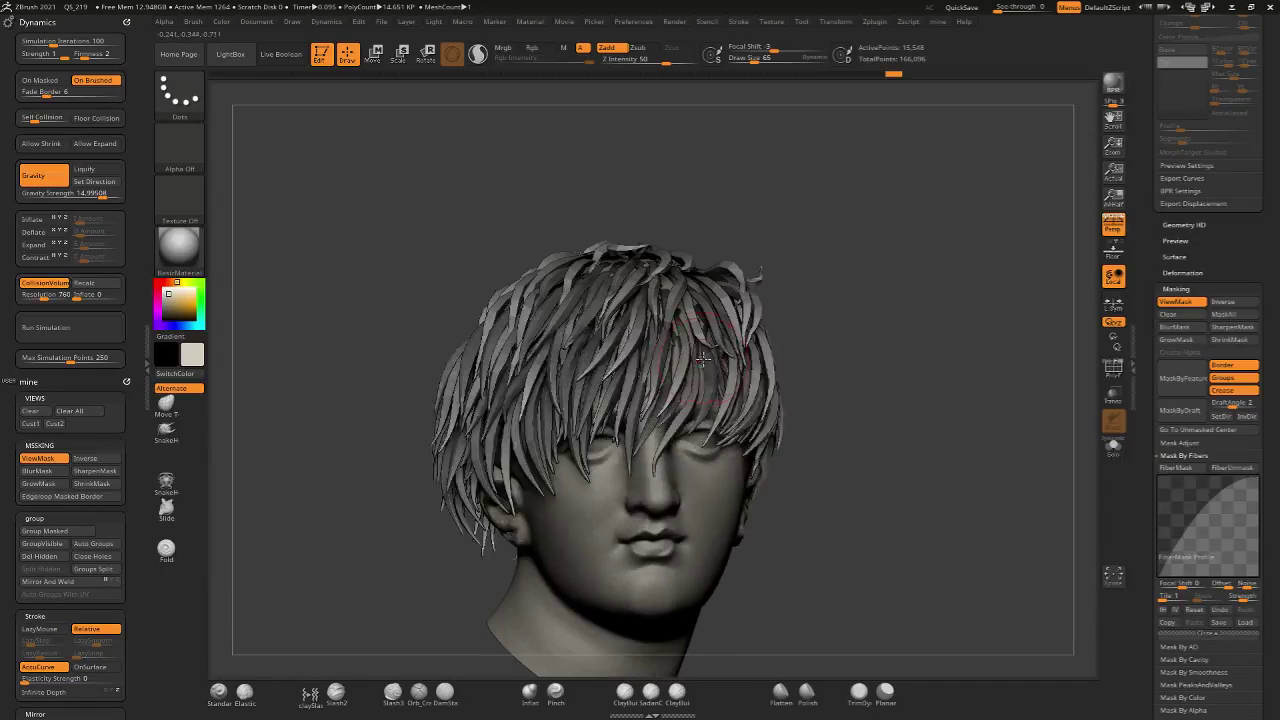
left_click_drag(811, 307, 870, 305)
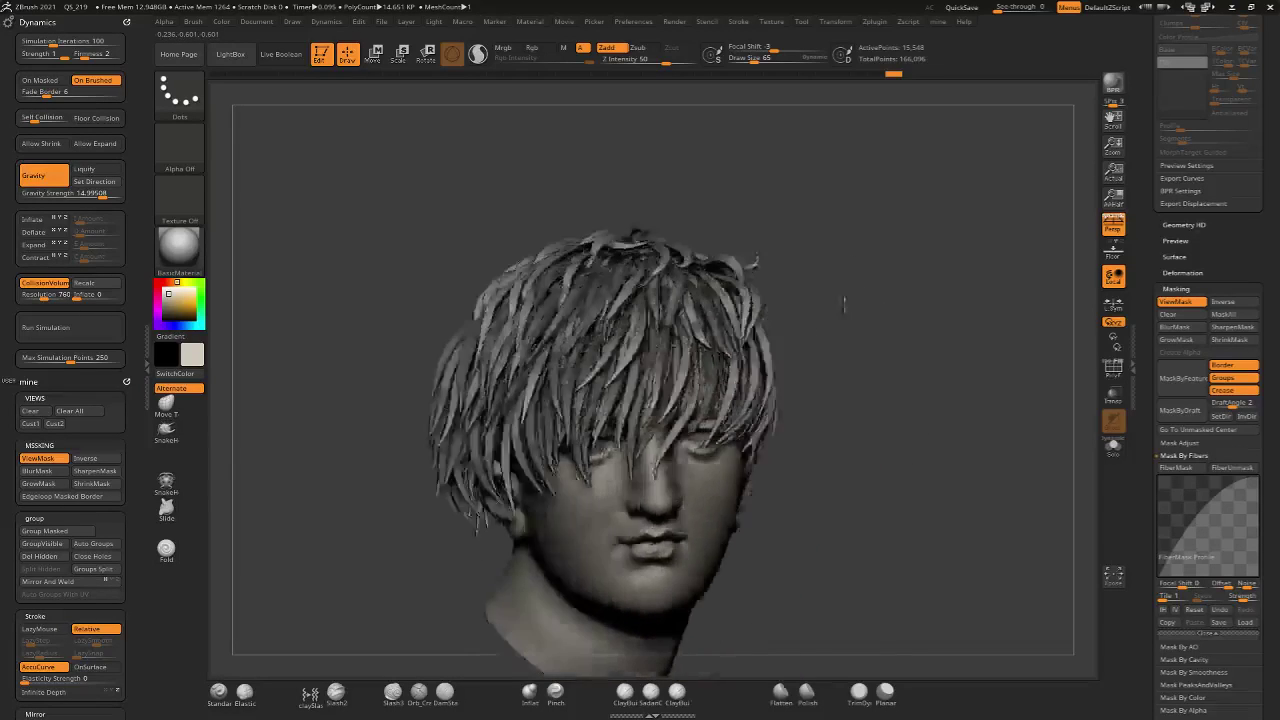
mouse_move(757, 366)
left_mouse_down()
mouse_move(752, 345)
mouse_move(702, 322)
left_mouse_up()
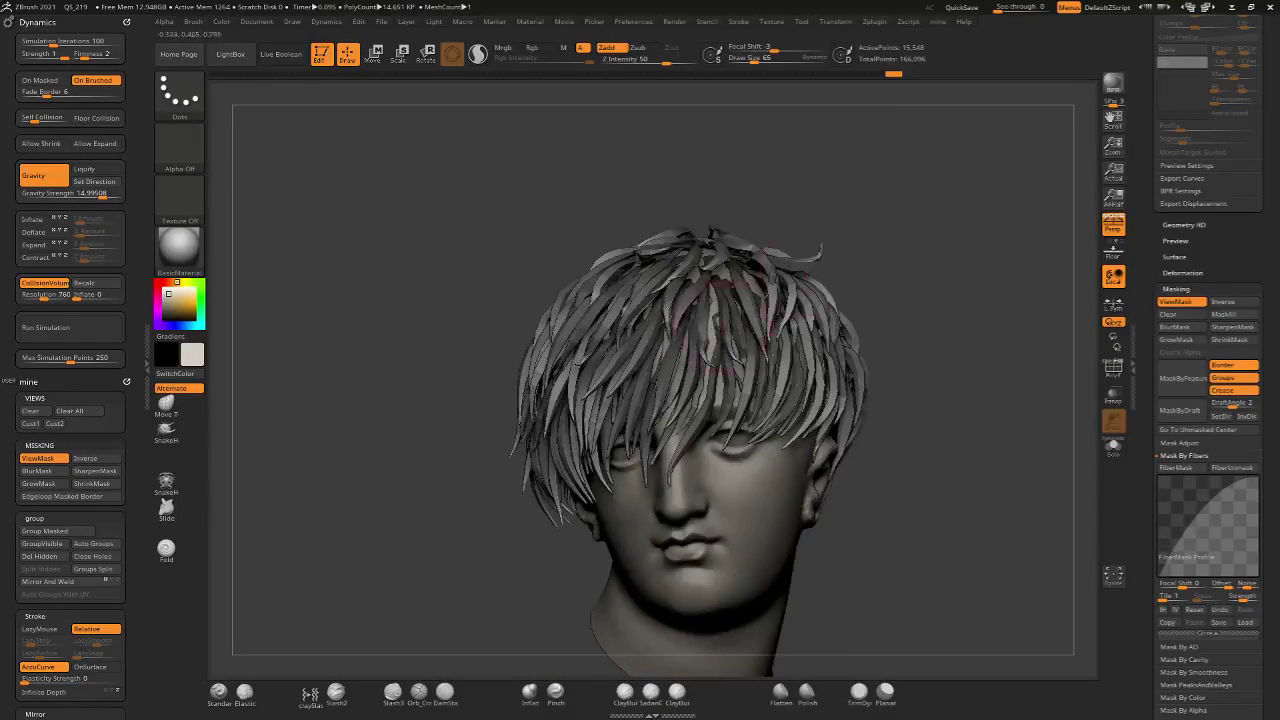
left_click_drag(676, 340, 672, 368)
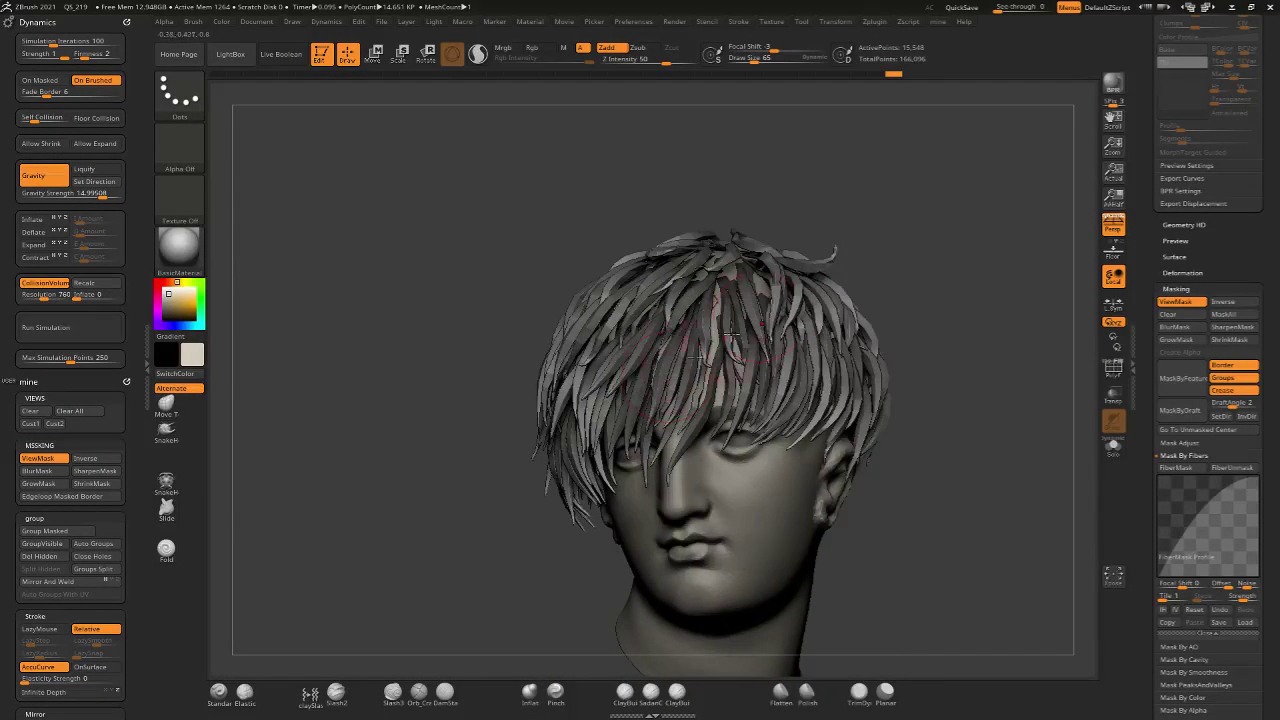
left_click_drag(950, 207, 961, 199)
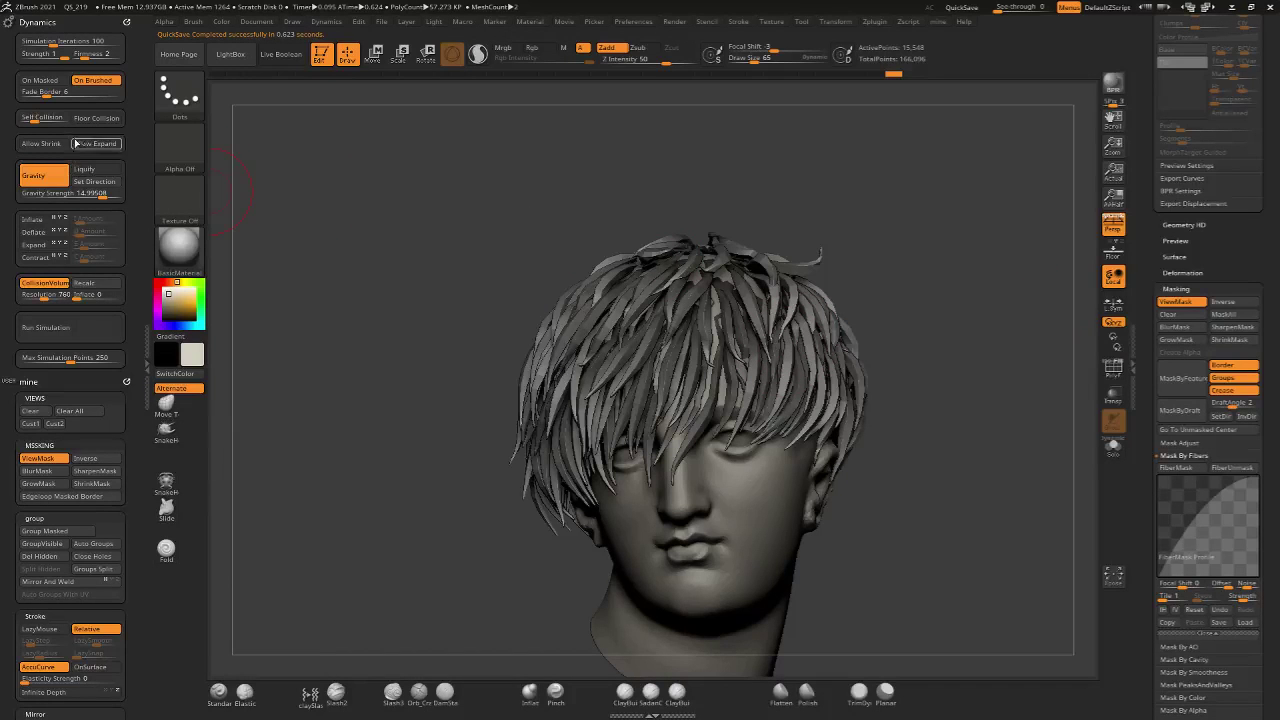
Rerun the hair simulation with Gravity Strength lowered to about 1.45, then delete the morph target
left_click(92, 328)
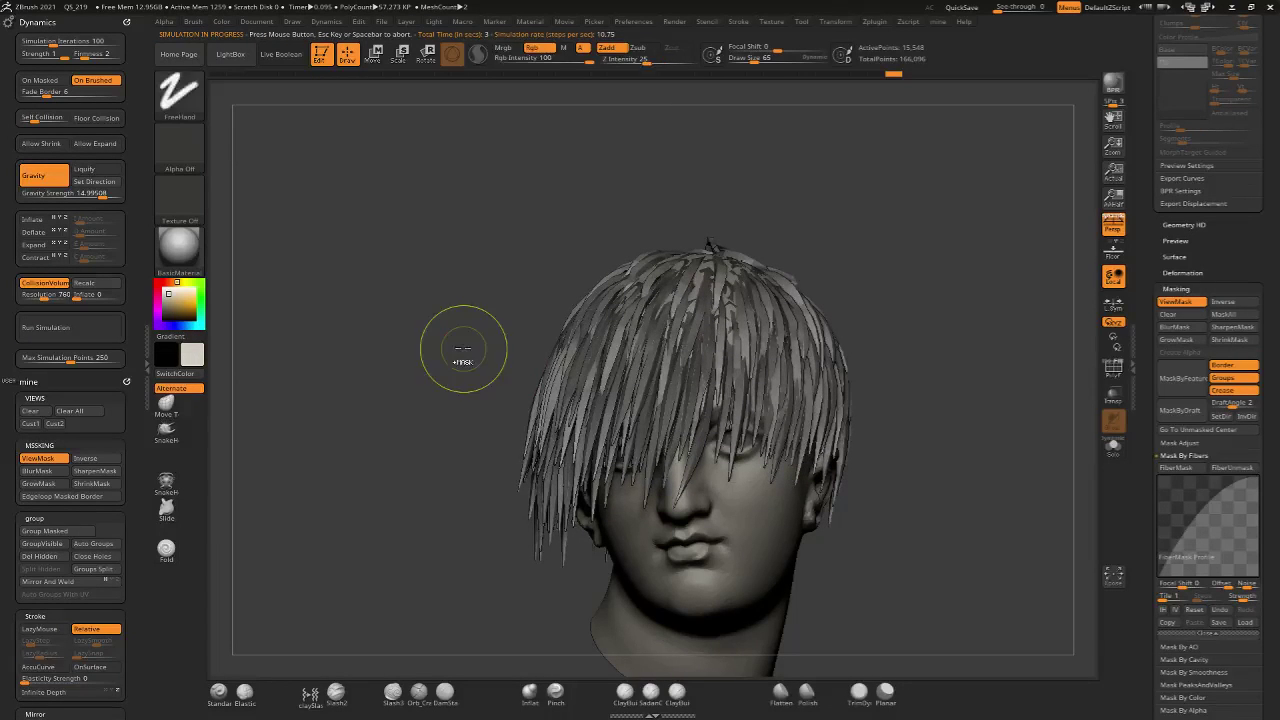
scroll(1178, 510, "down", 5)
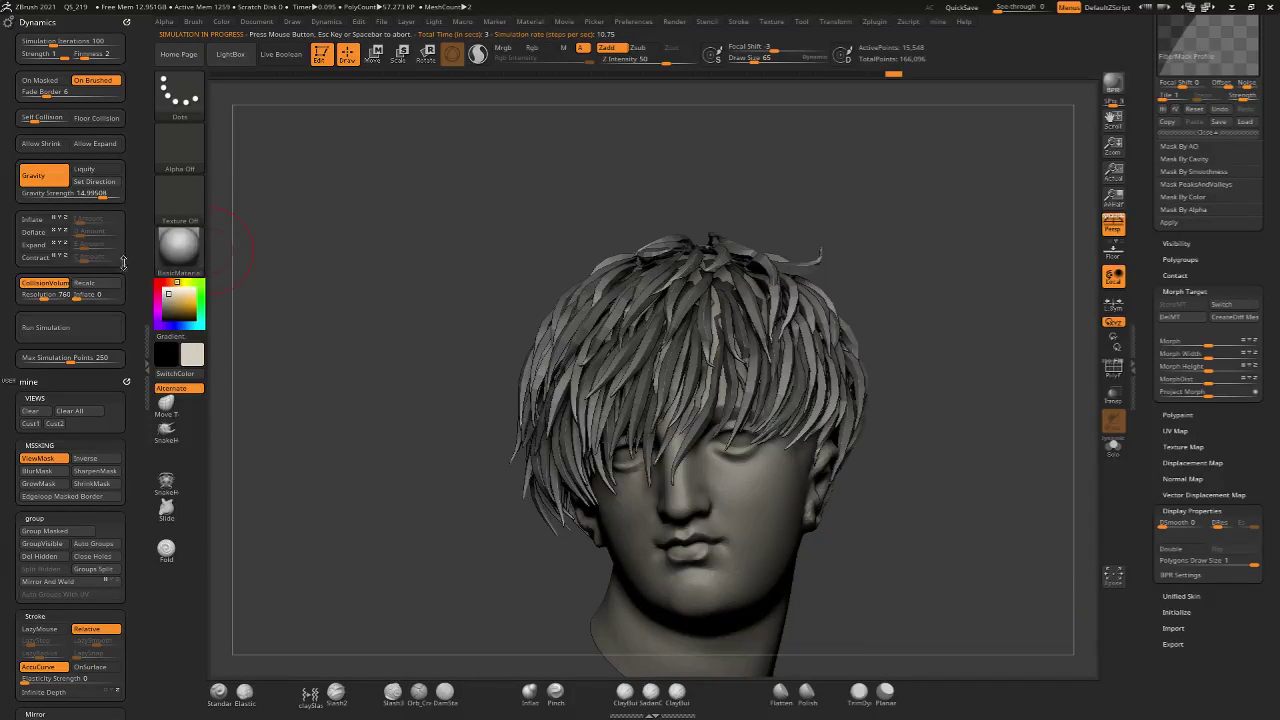
left_click_drag(102, 192, 92, 195)
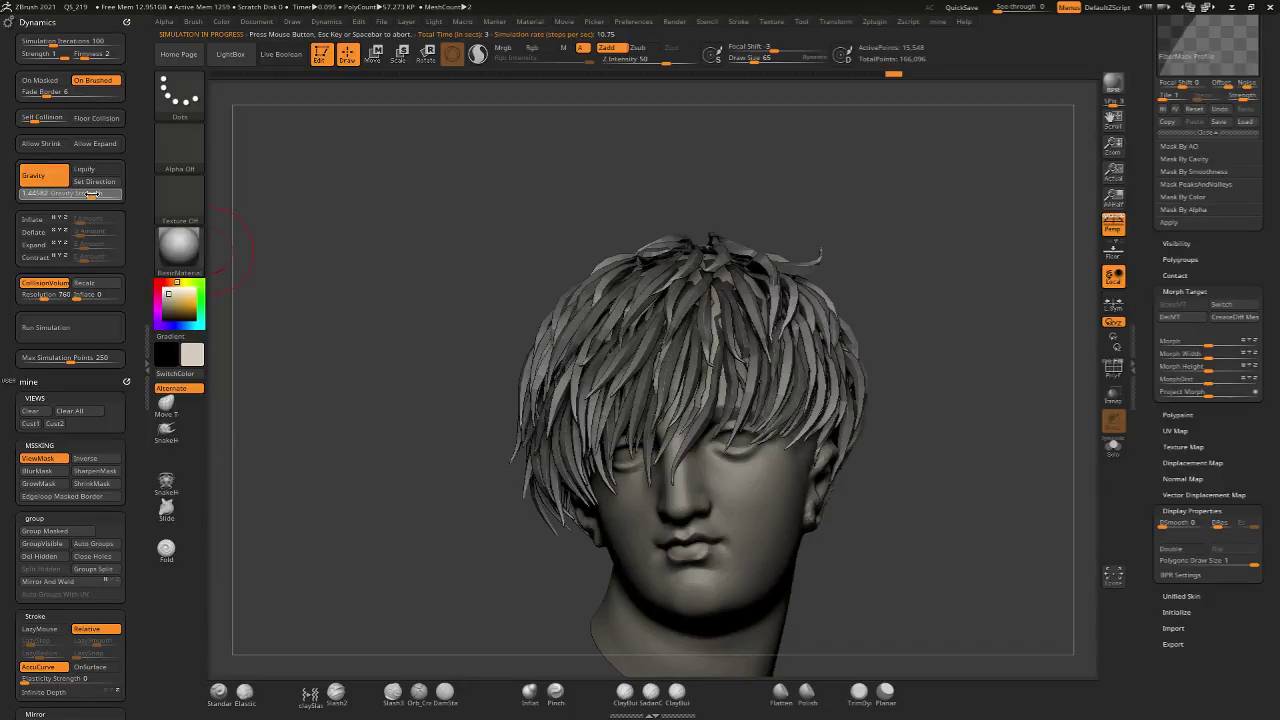
mouse_move(449, 314)
left_mouse_down()
mouse_move(340, 308)
mouse_move(394, 260)
mouse_move(366, 211)
mouse_move(404, 373)
left_mouse_up()
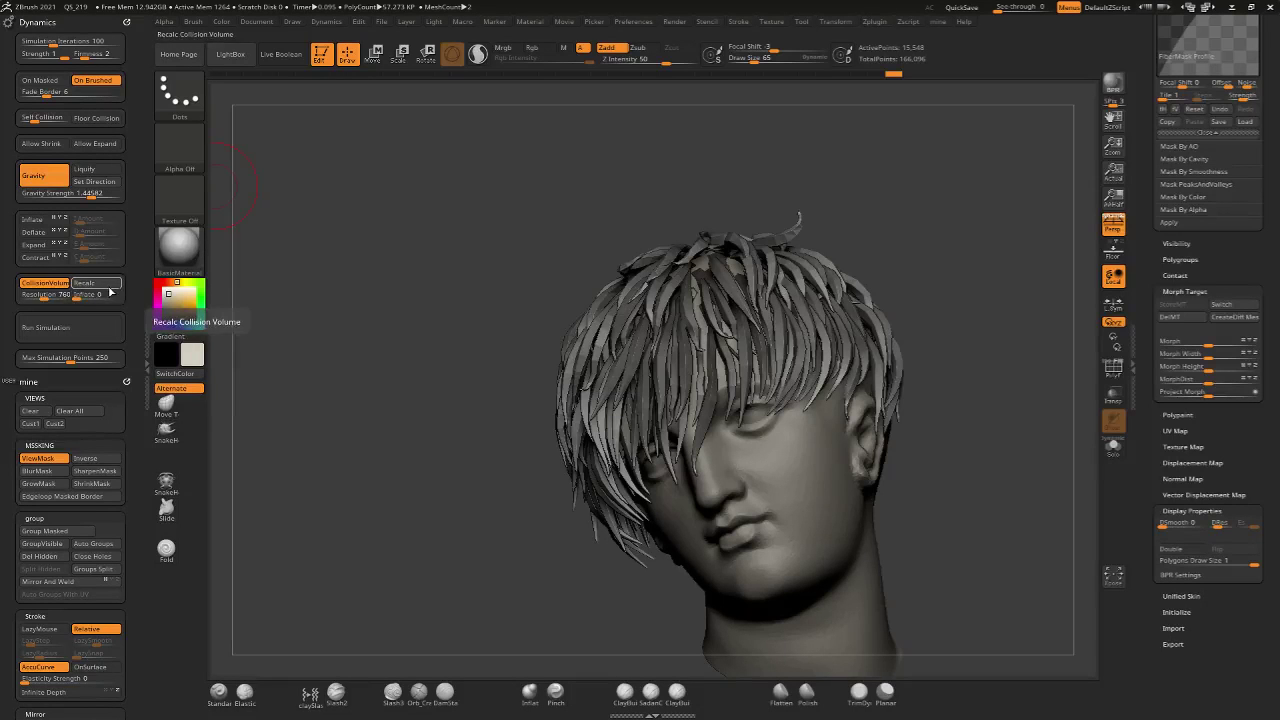
left_click(85, 333)
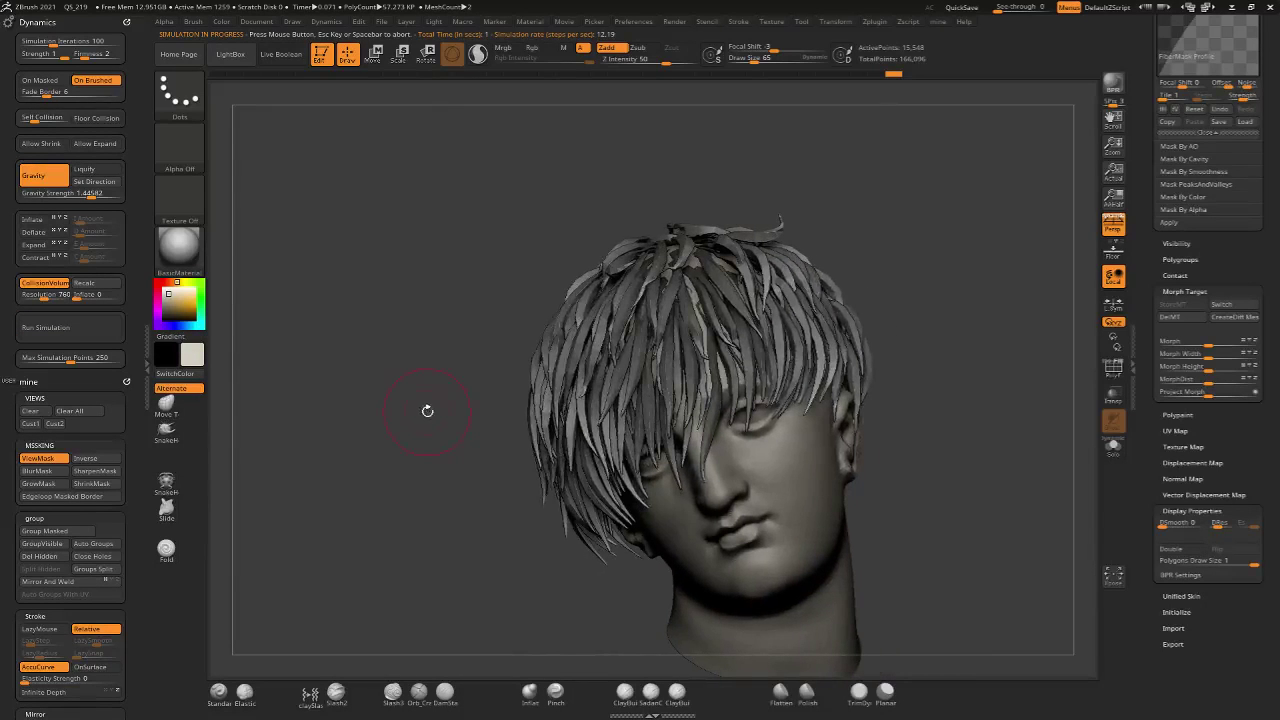
left_click(85, 333)
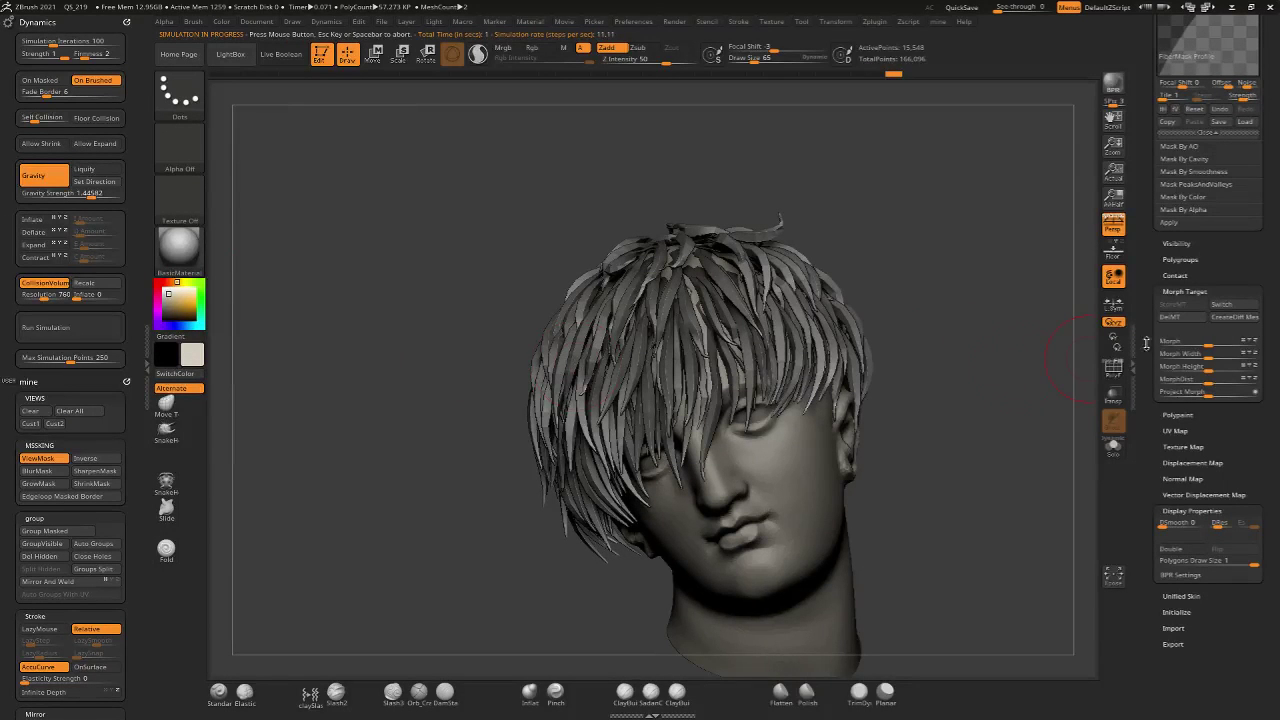
left_click(1193, 320)
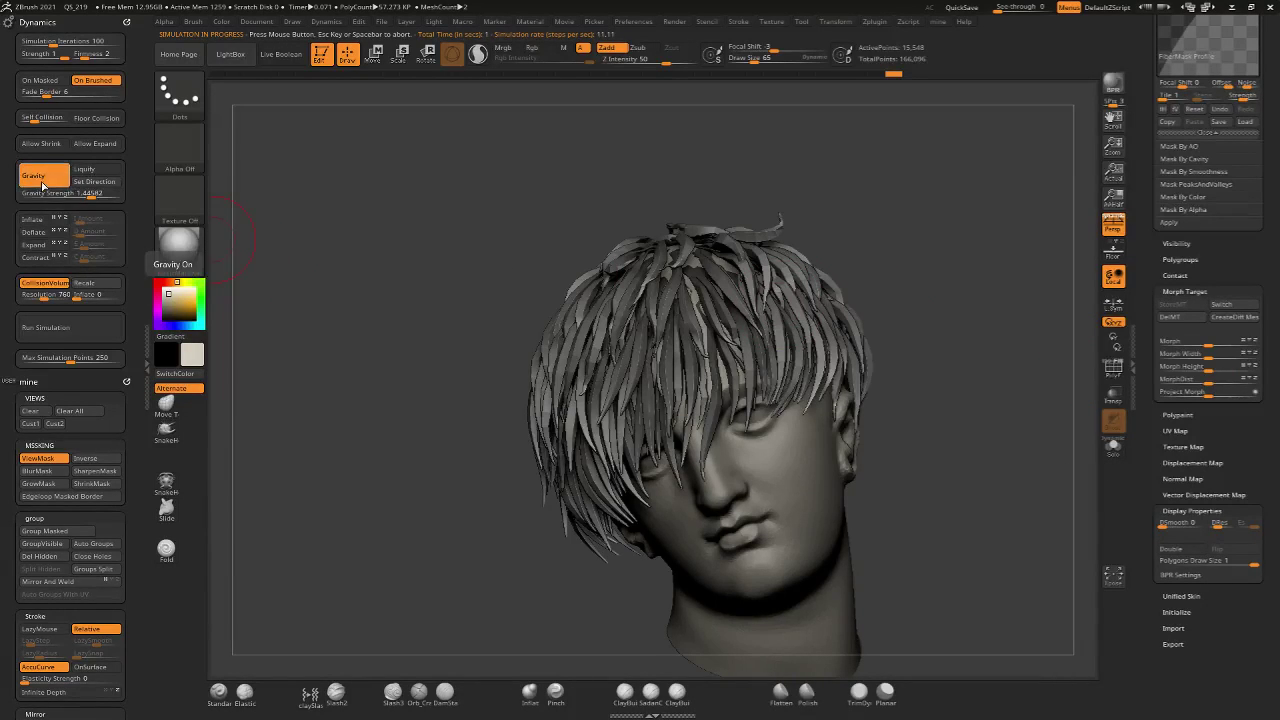
Turn Gravity off and run an Inflate simulation on the hair
left_click(40, 180)
left_click(33, 218)
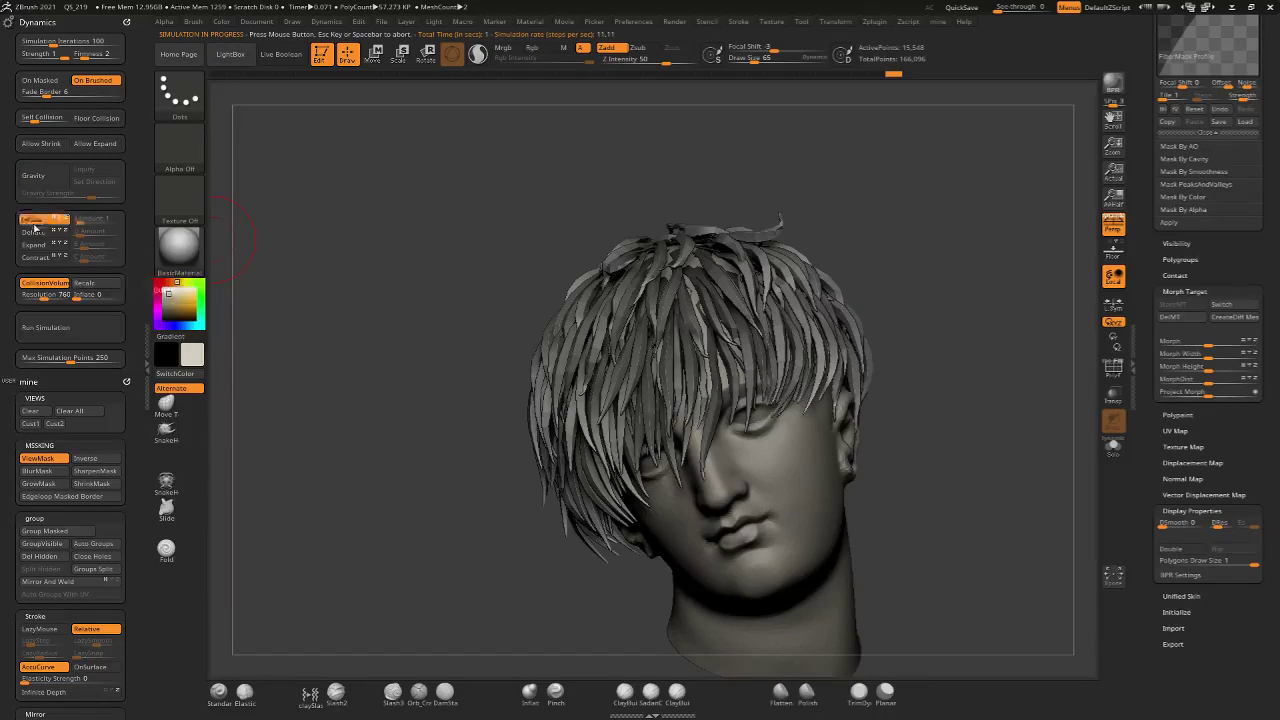
left_click(75, 329)
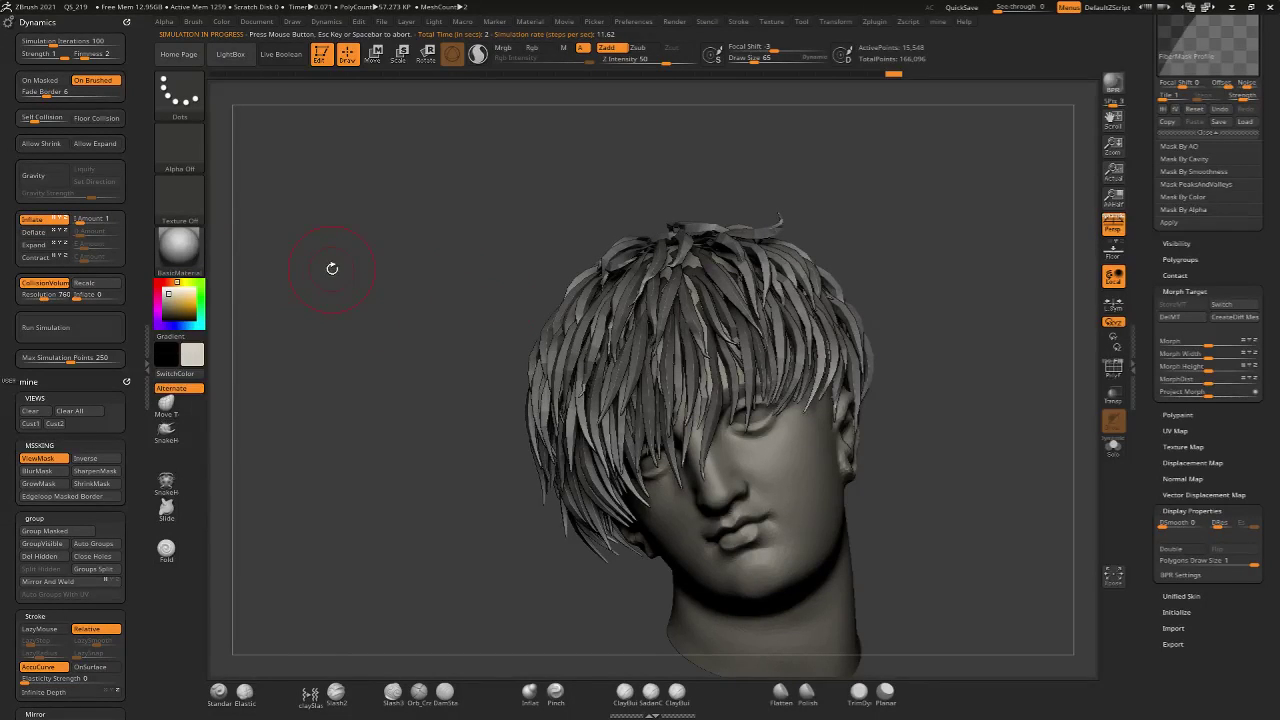
Switch from Inflate to Expand, store a morph target, and run the Expand simulation
left_click(36, 220)
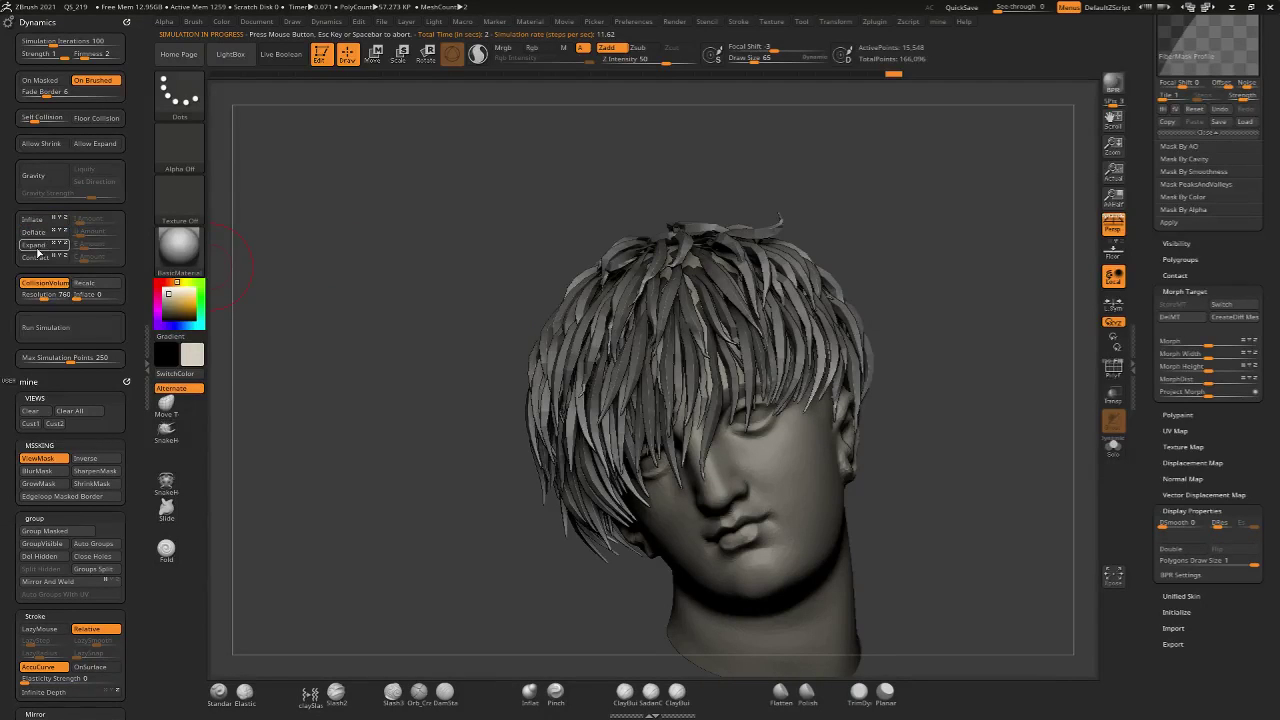
left_click(68, 334)
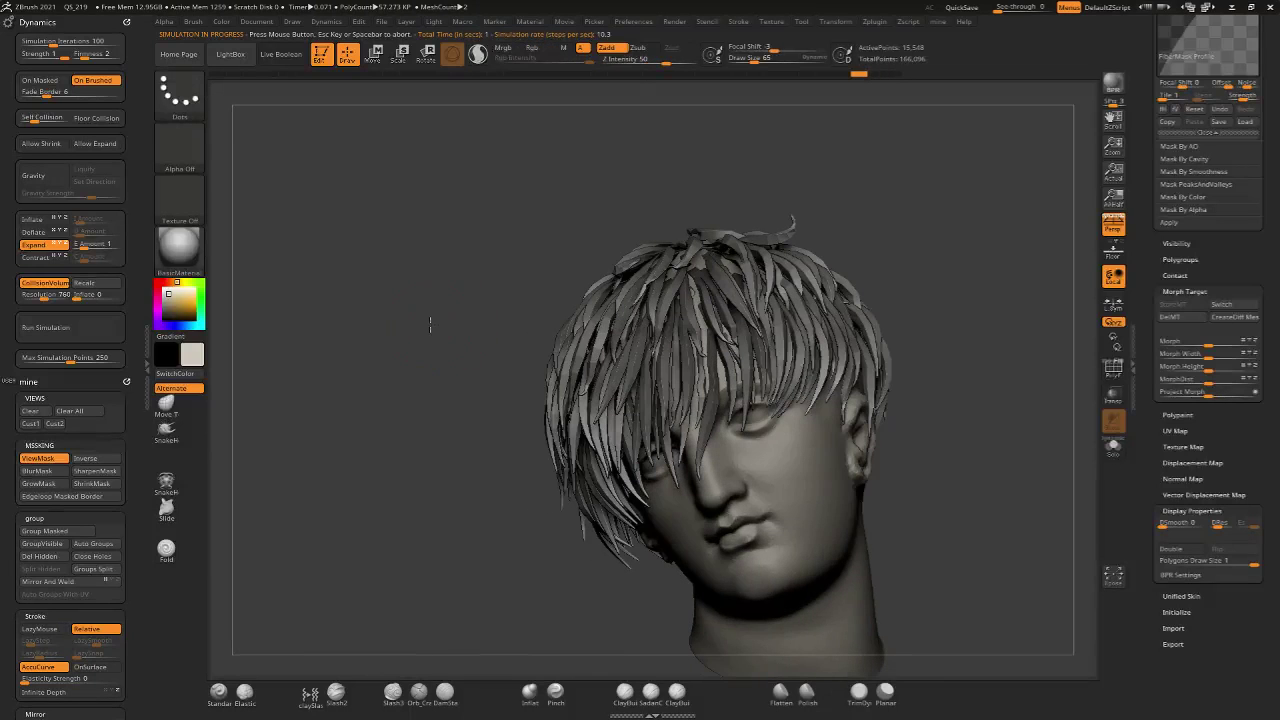
left_click(1175, 313)
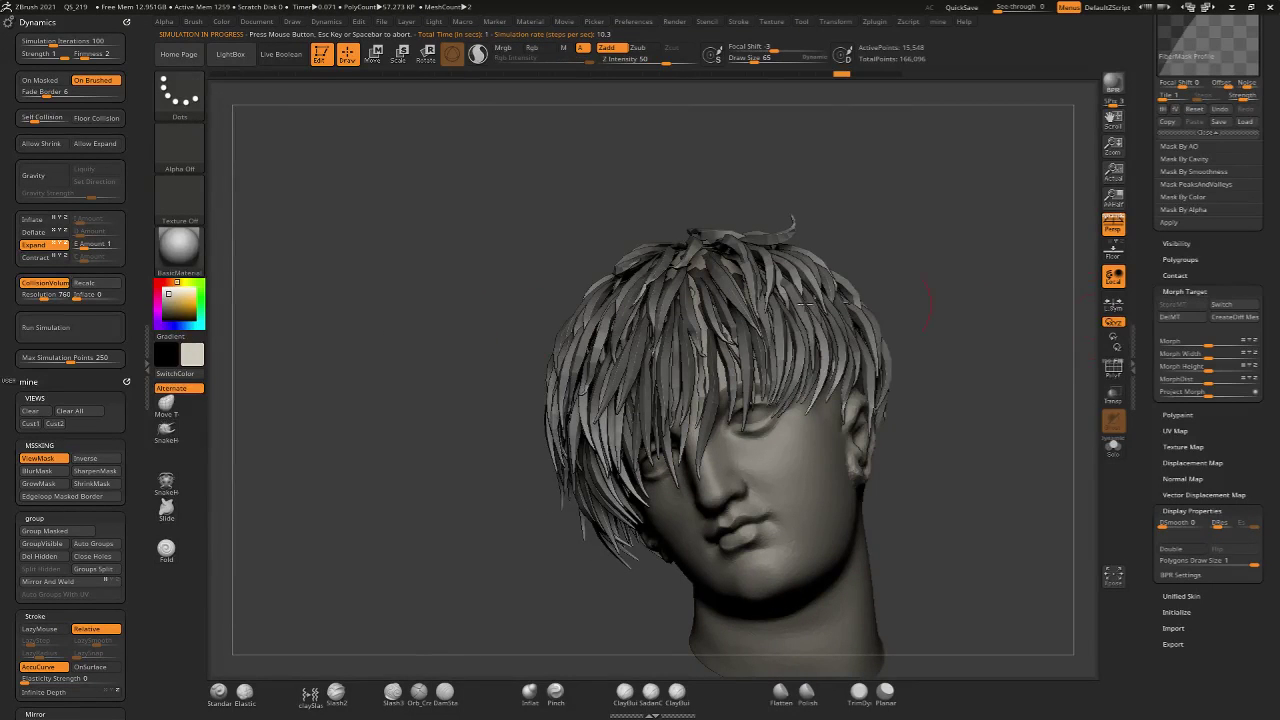
left_click(54, 332)
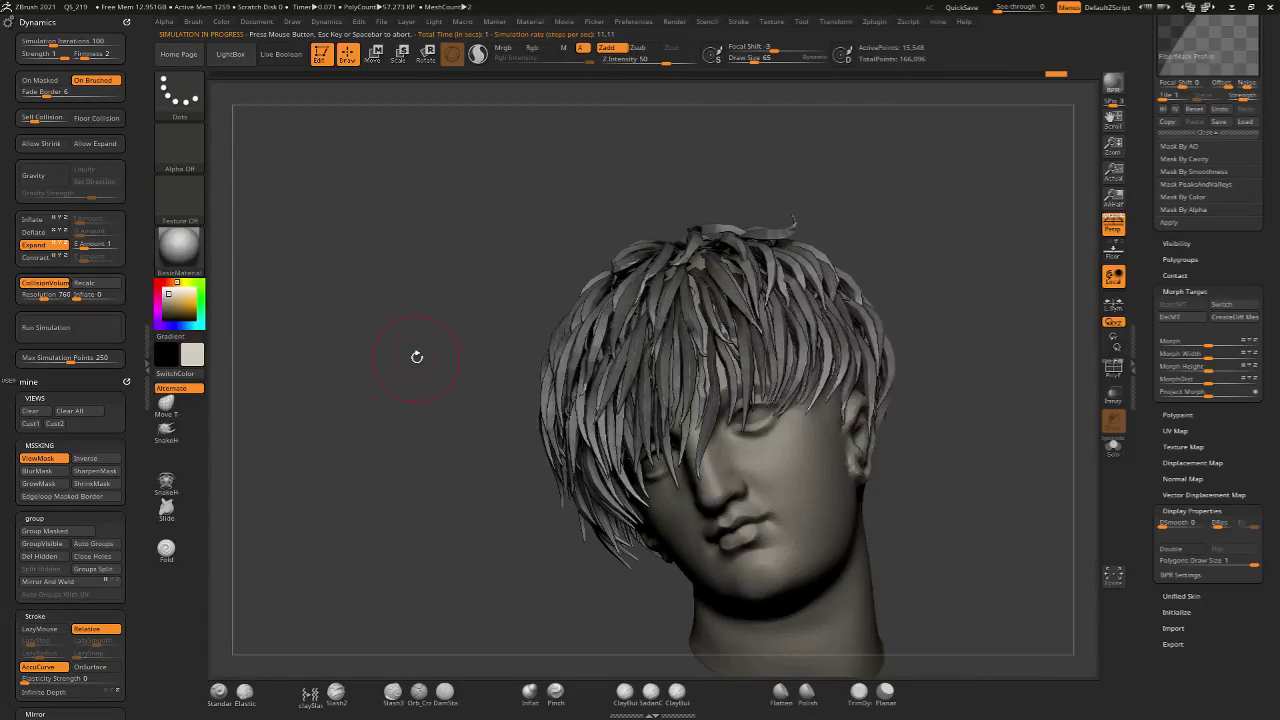
left_click_drag(428, 354, 430, 355)
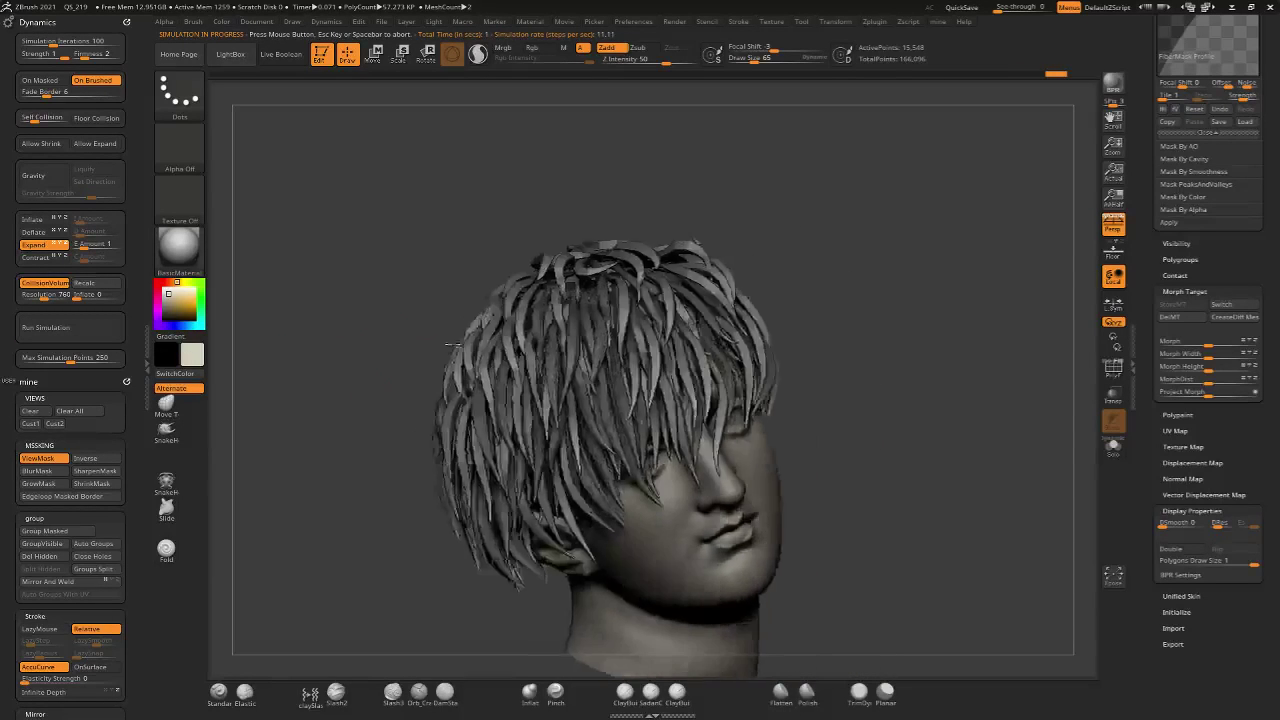
mouse_move(430, 355)
left_mouse_down()
mouse_move(415, 377)
mouse_move(436, 366)
left_mouse_up()
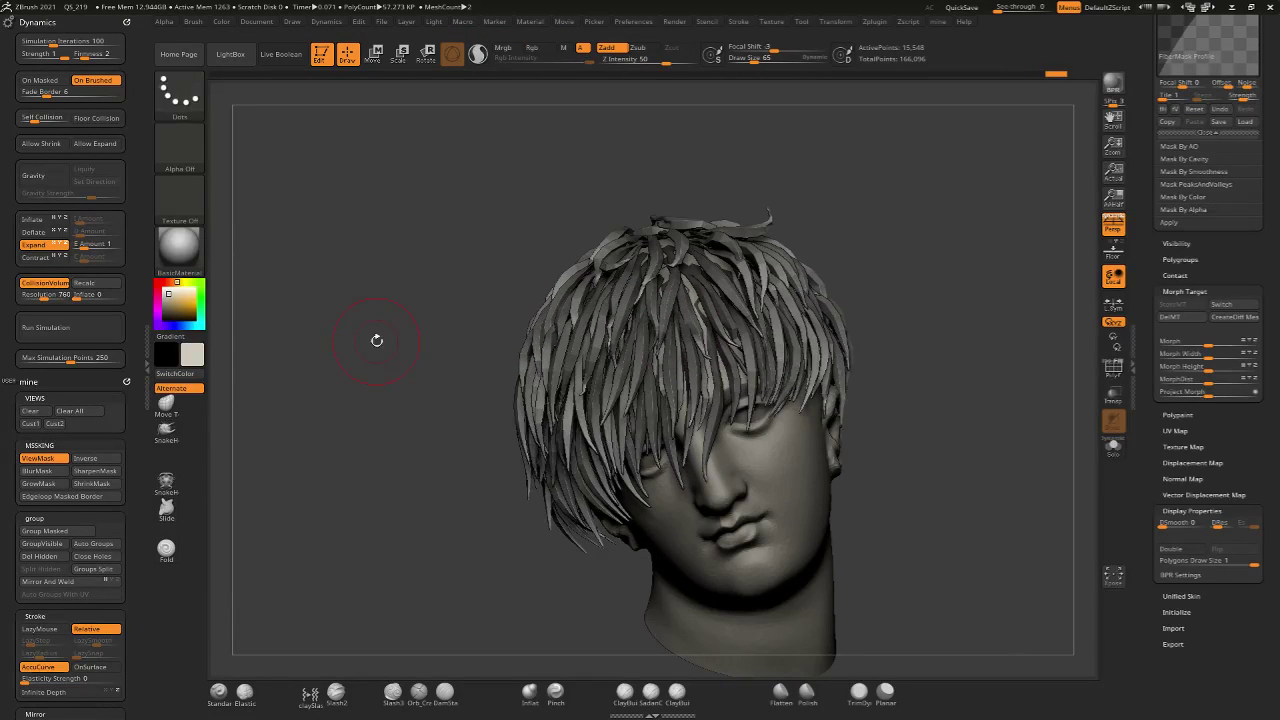
Run a combined Inflate and Expand simulation while orbiting the head
left_click(55, 221)
left_click(62, 329)
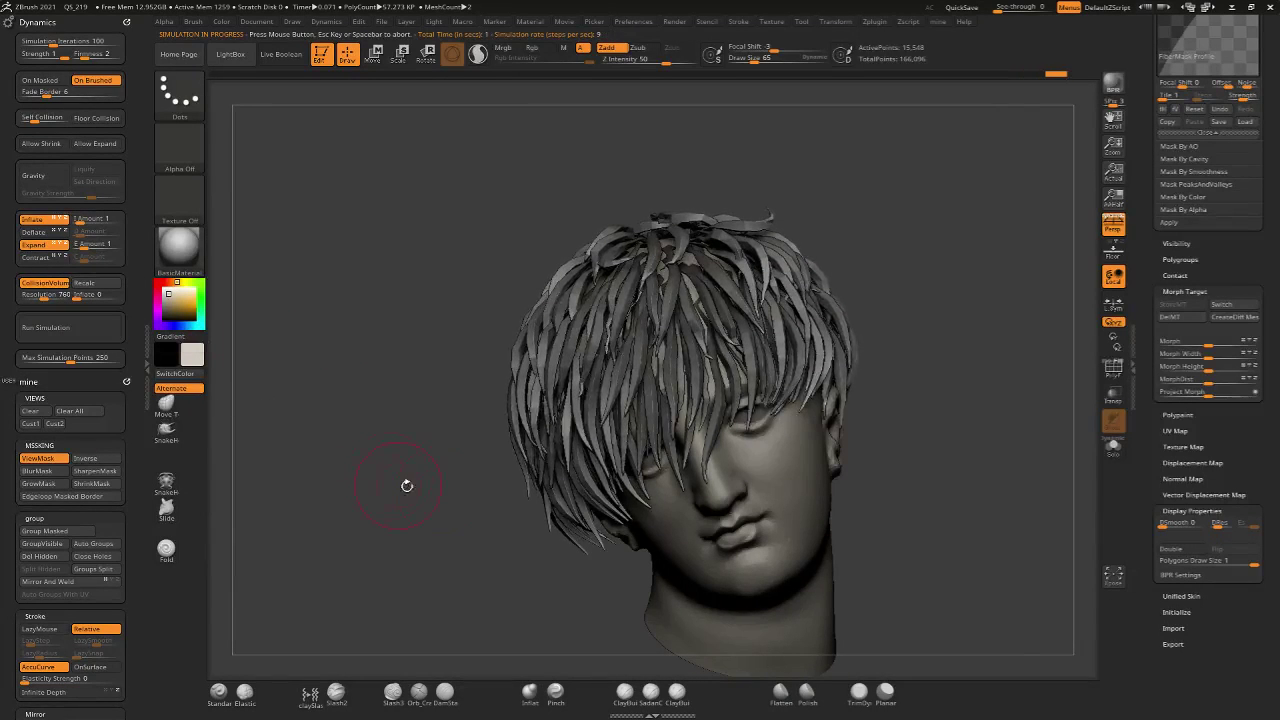
left_click_drag(409, 486, 560, 470)
mouse_move(420, 486)
left_mouse_down()
mouse_move(437, 492)
mouse_move(423, 489)
mouse_move(437, 471)
left_mouse_up()
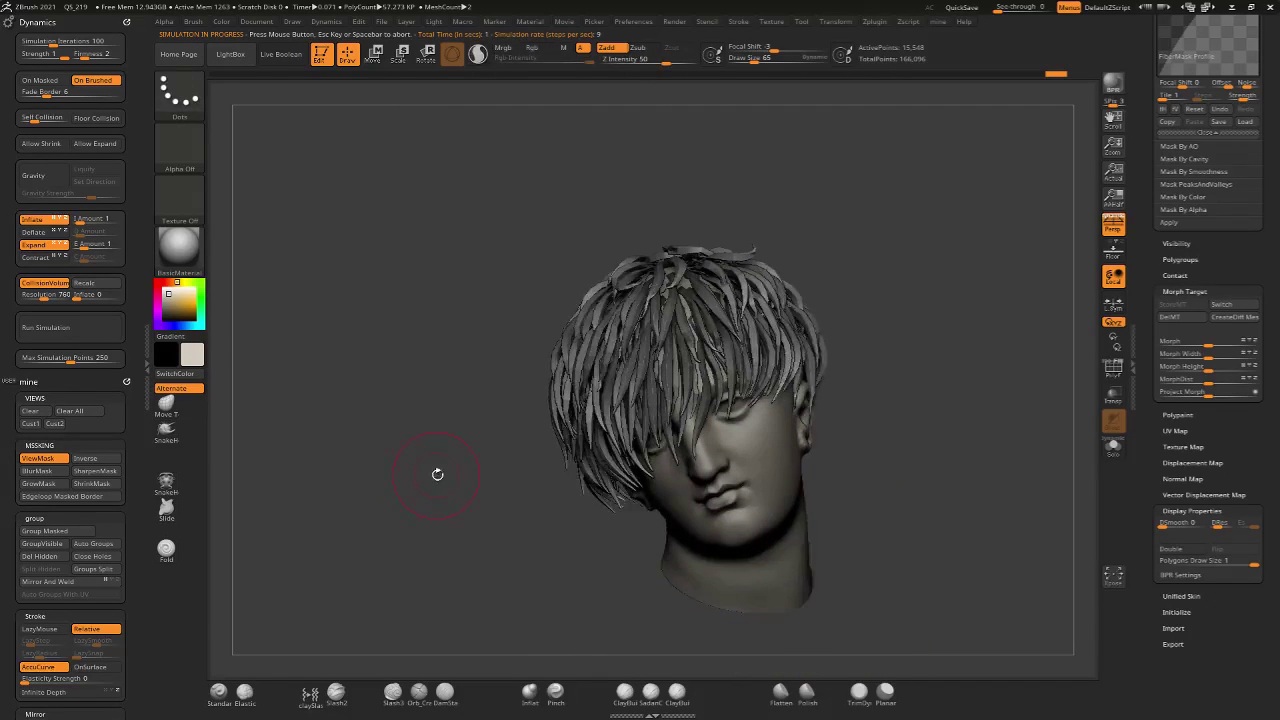
left_click_drag(434, 426, 433, 449)
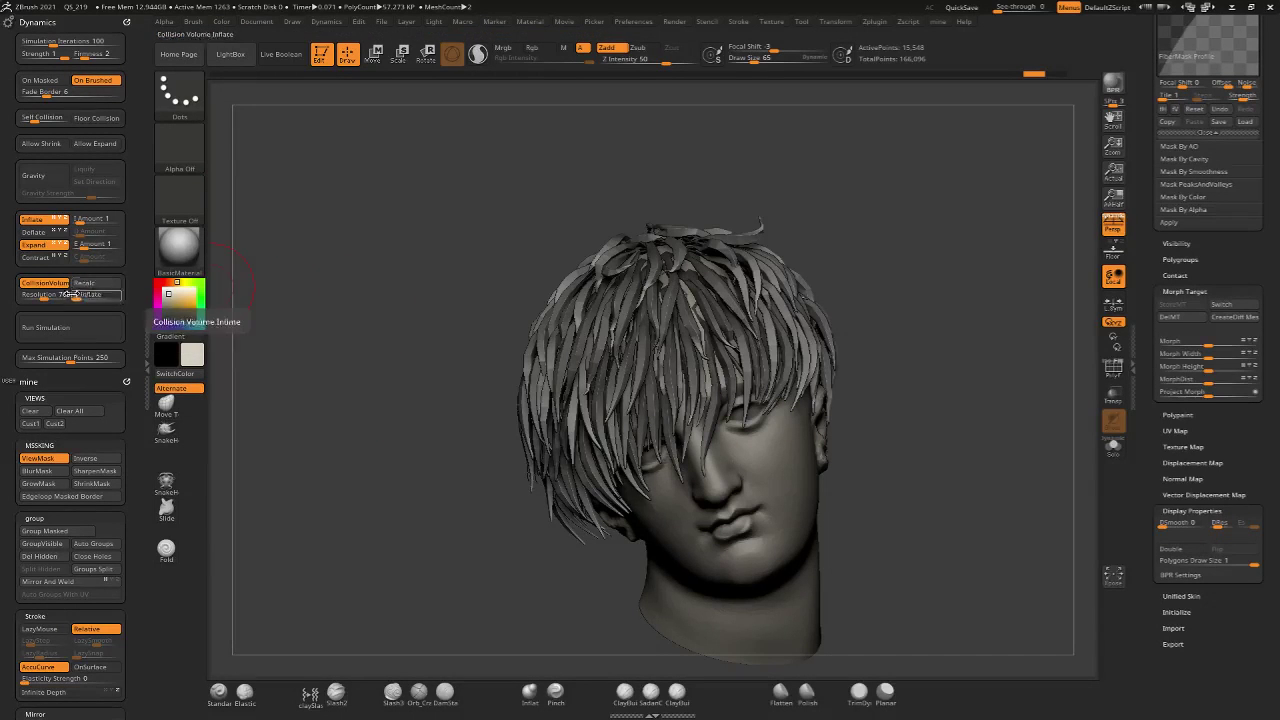
Enable Gravity at strength about 5.7 and run the hair simulation
left_click(59, 184)
left_click_drag(91, 203, 105, 200)
left_click(73, 328)
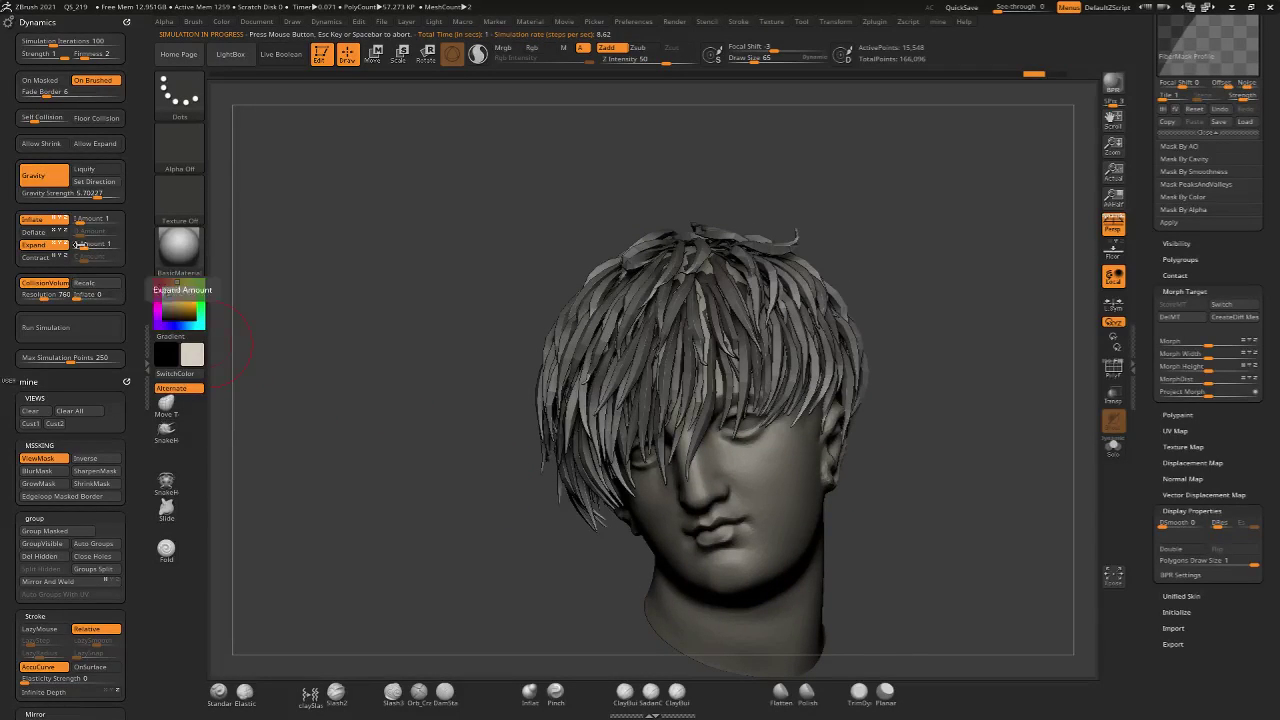
Turn off Gravity and Expand, store a morph target, and run the simulation again
left_click(50, 184)
left_click(53, 245)
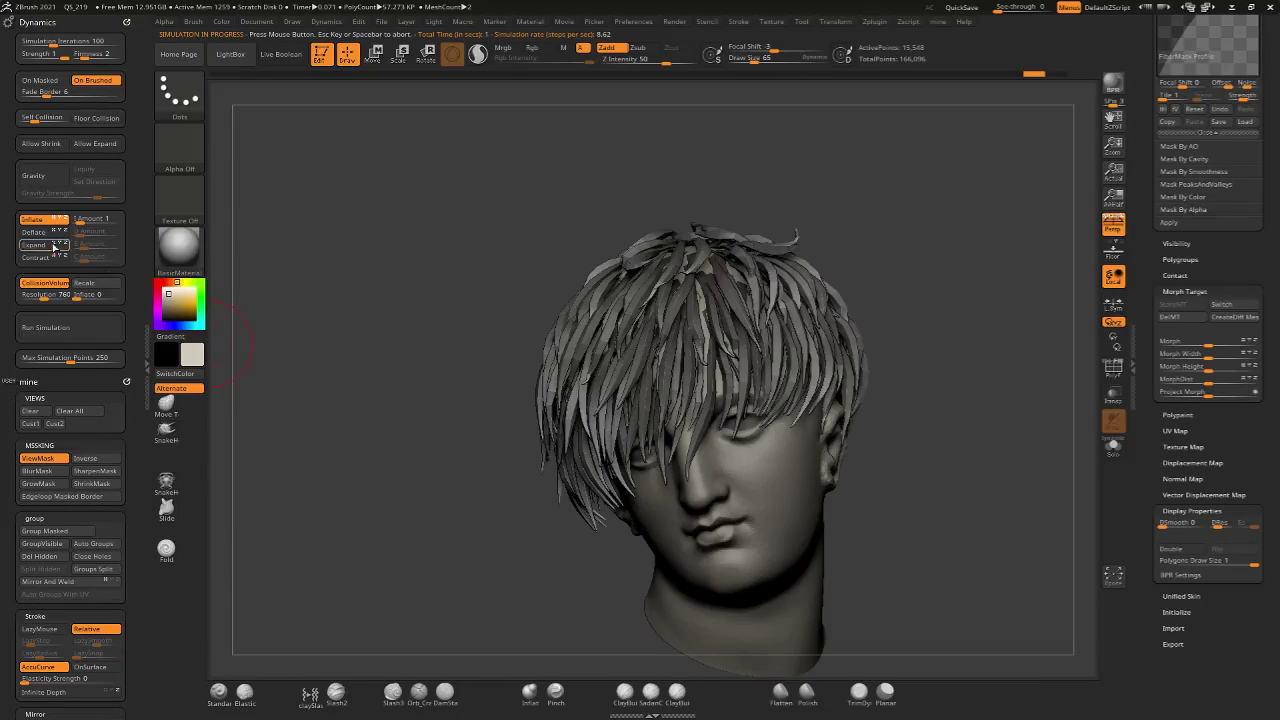
left_click(1181, 304)
left_click(62, 327)
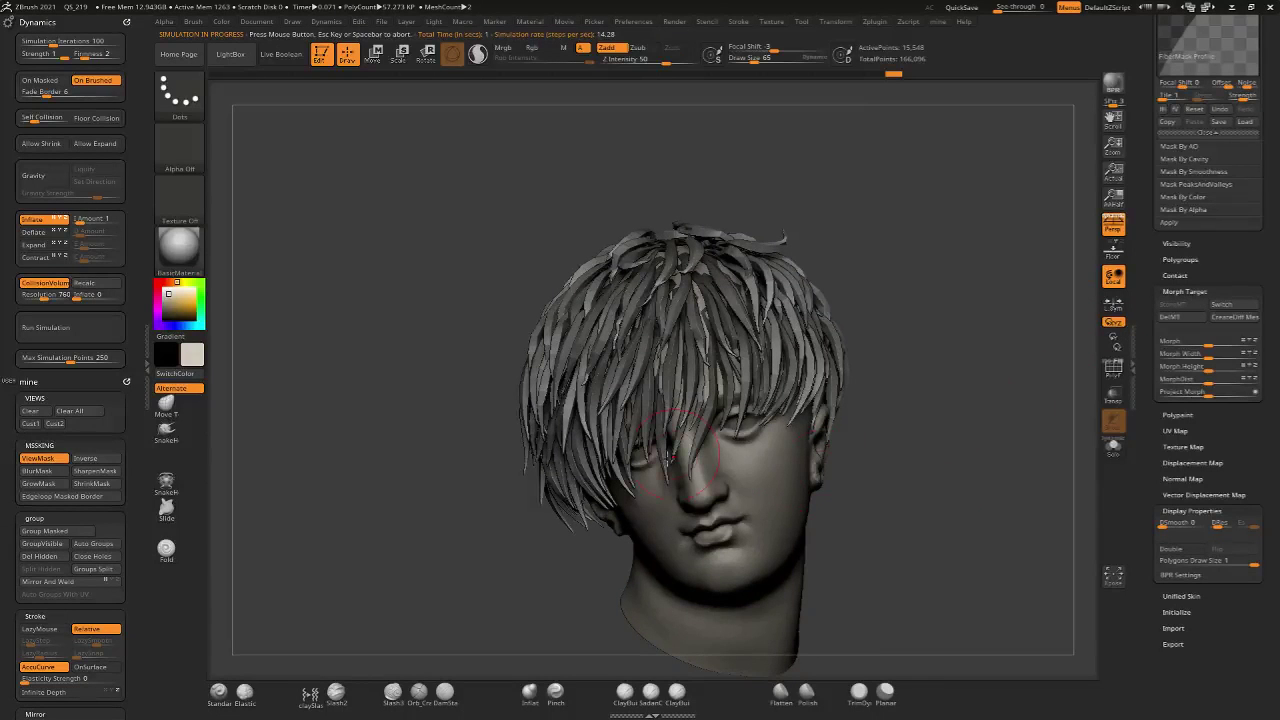
Set the brush Draw Size to 39, then 55, while orbiting to a frontal view of the hair
key("ctrl")
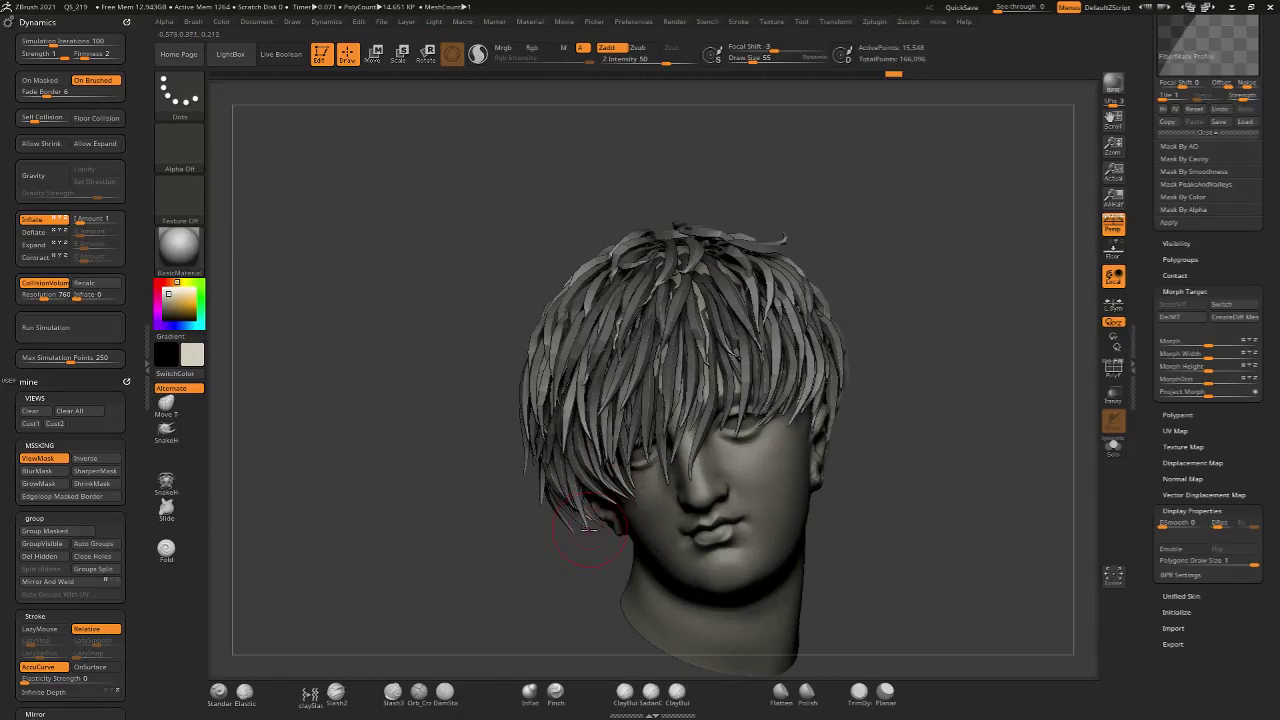
type("s39")
key("Return")
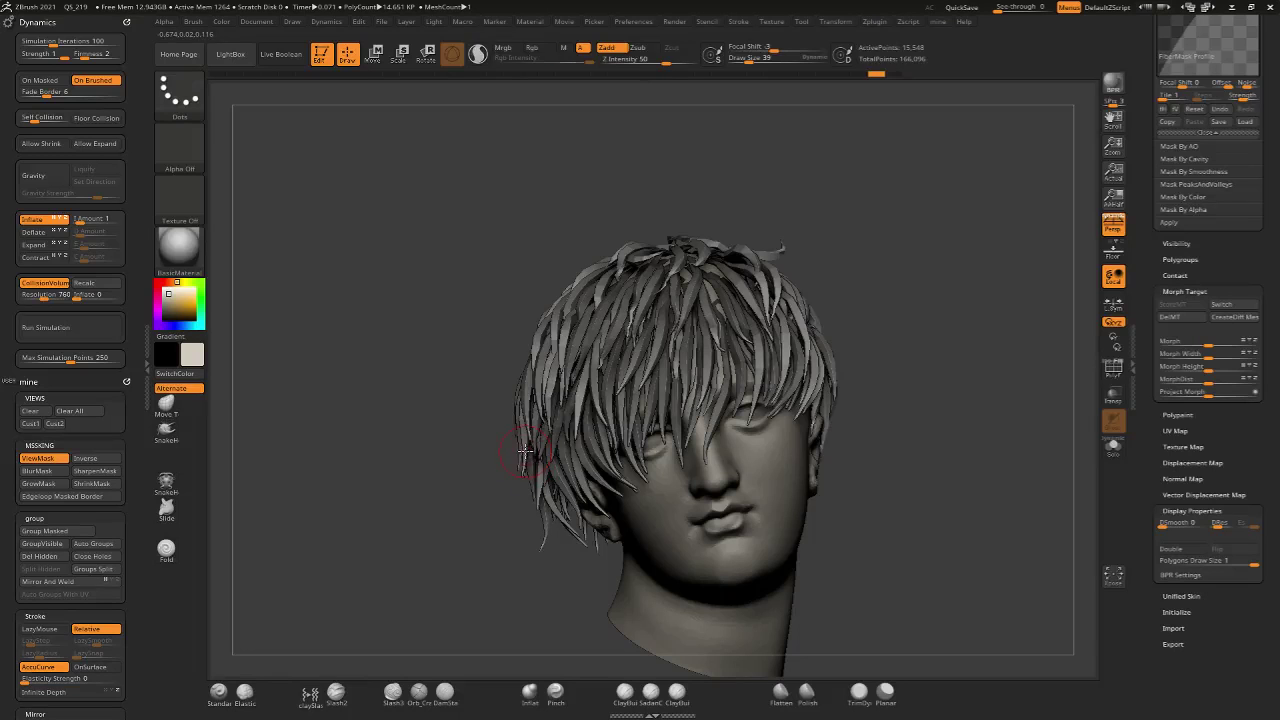
left_click_drag(491, 493, 493, 500)
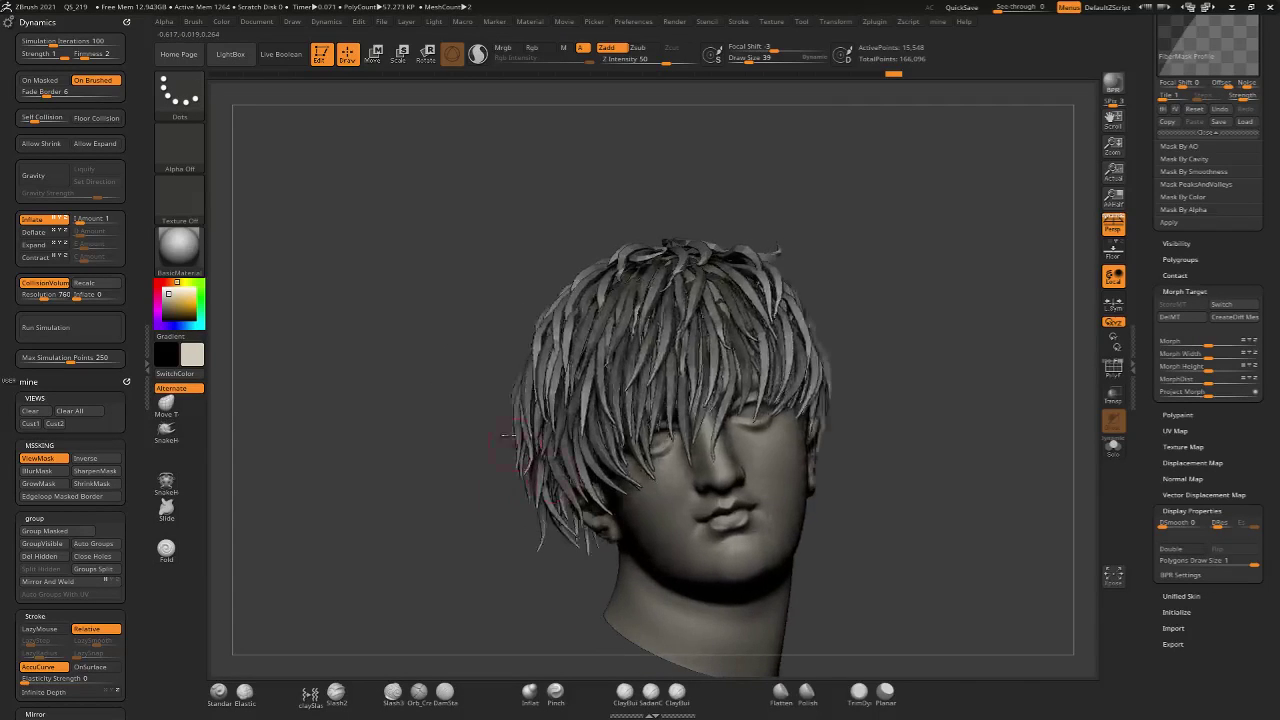
left_click_drag(481, 442, 537, 333)
key("bracketright")
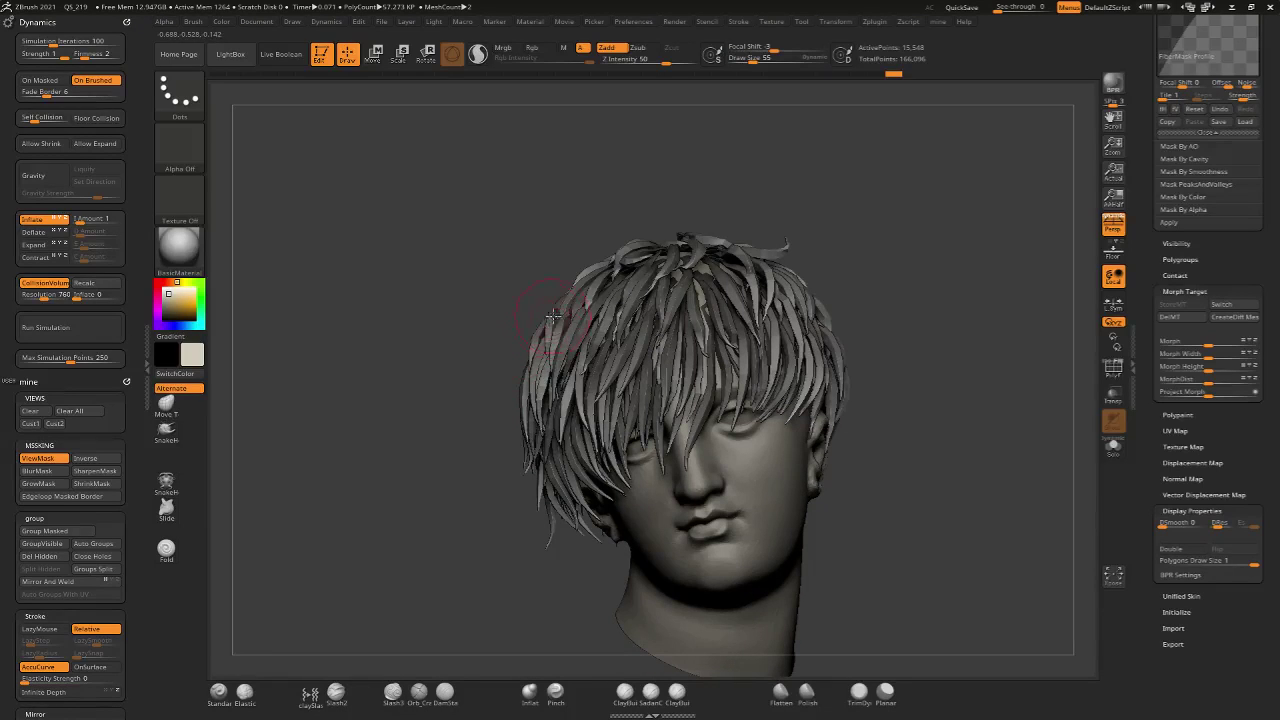
left_click_drag(529, 286, 568, 278)
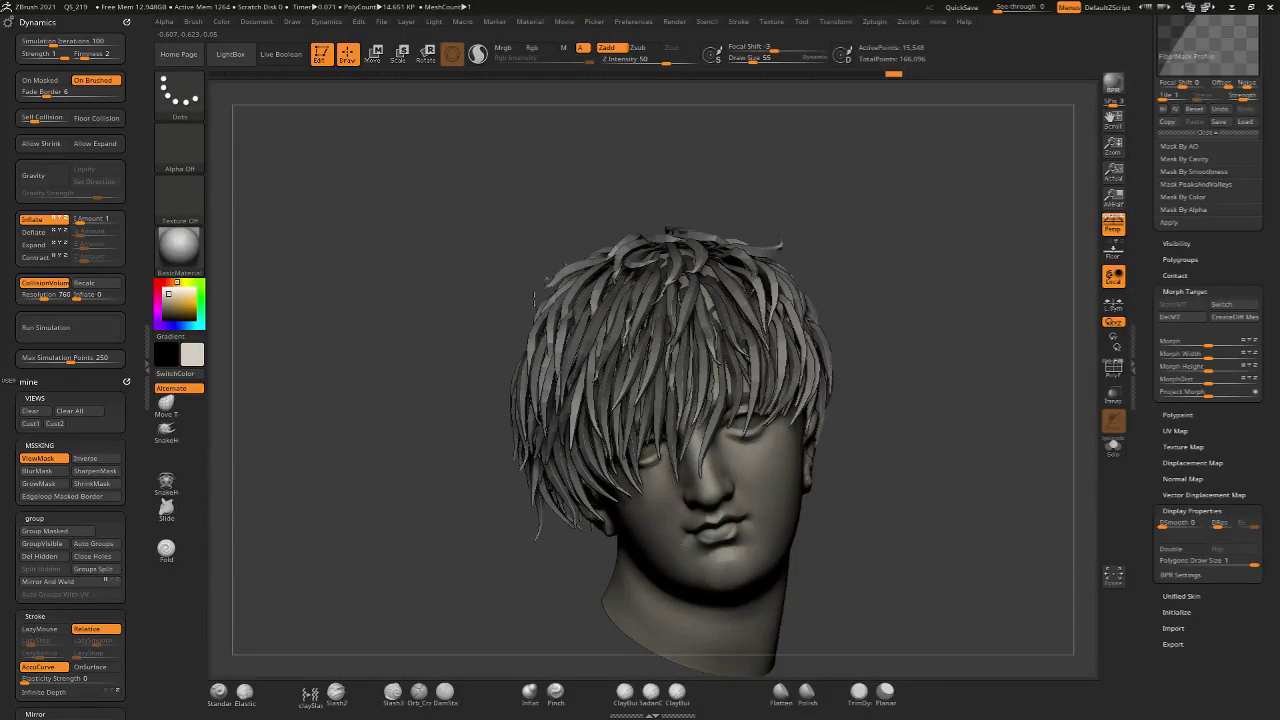
mouse_move(497, 327)
left_mouse_down()
mouse_move(523, 314)
mouse_move(517, 263)
mouse_move(555, 272)
left_mouse_up()
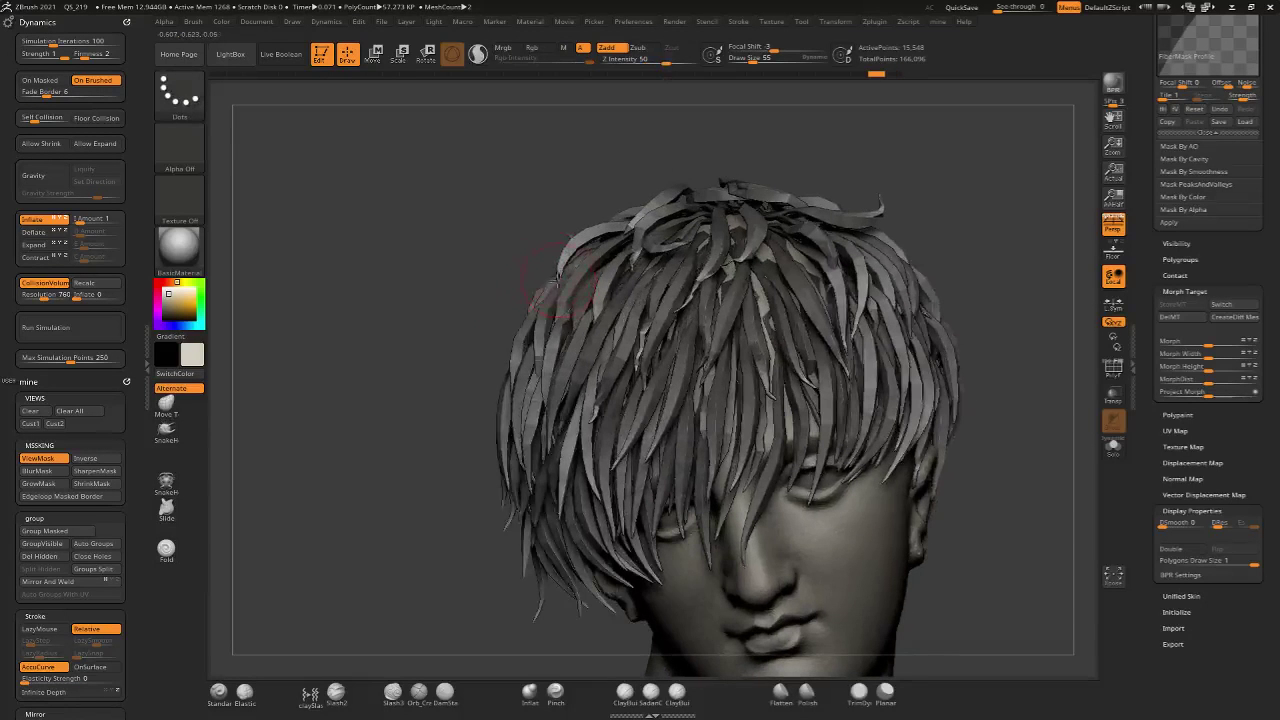
Reshape the hair strands at the top-left and along the left edge of the head
mouse_move(573, 262)
left_mouse_down()
mouse_move(580, 254)
mouse_move(510, 324)
left_mouse_up()
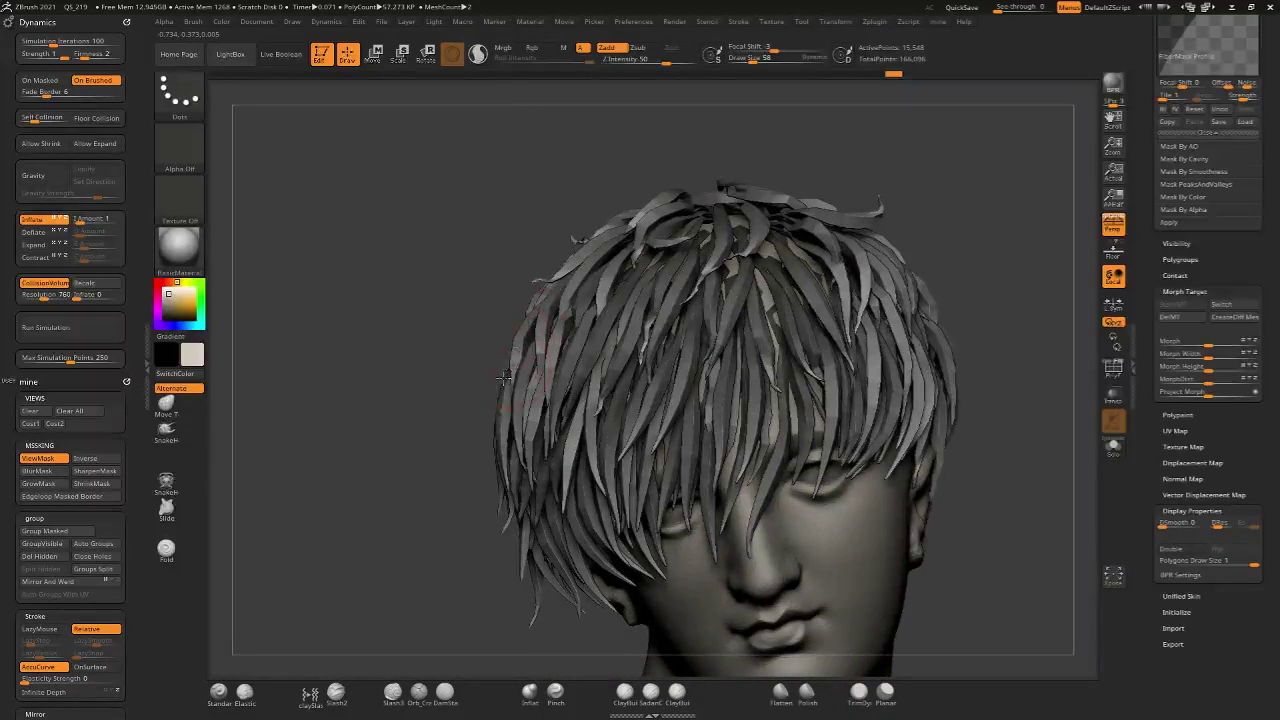
mouse_move(505, 370)
left_mouse_down()
mouse_move(490, 347)
mouse_move(506, 334)
left_mouse_up()
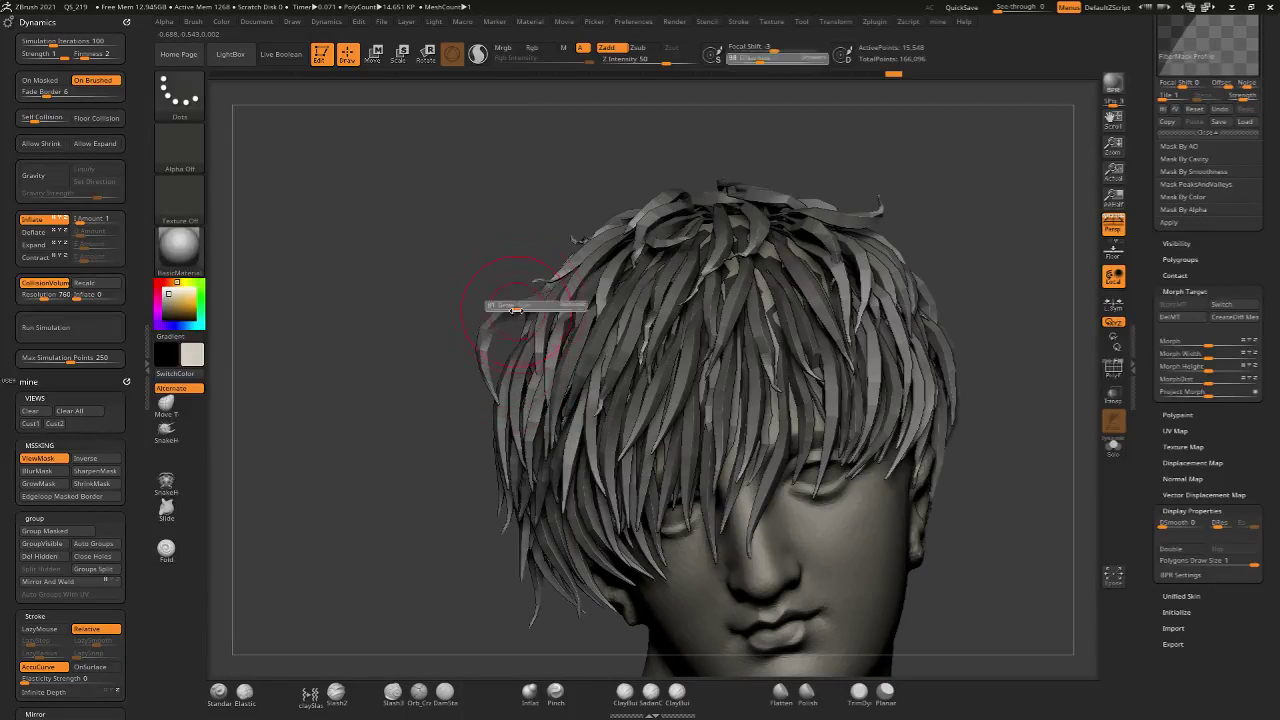
left_click_drag(505, 320, 509, 312)
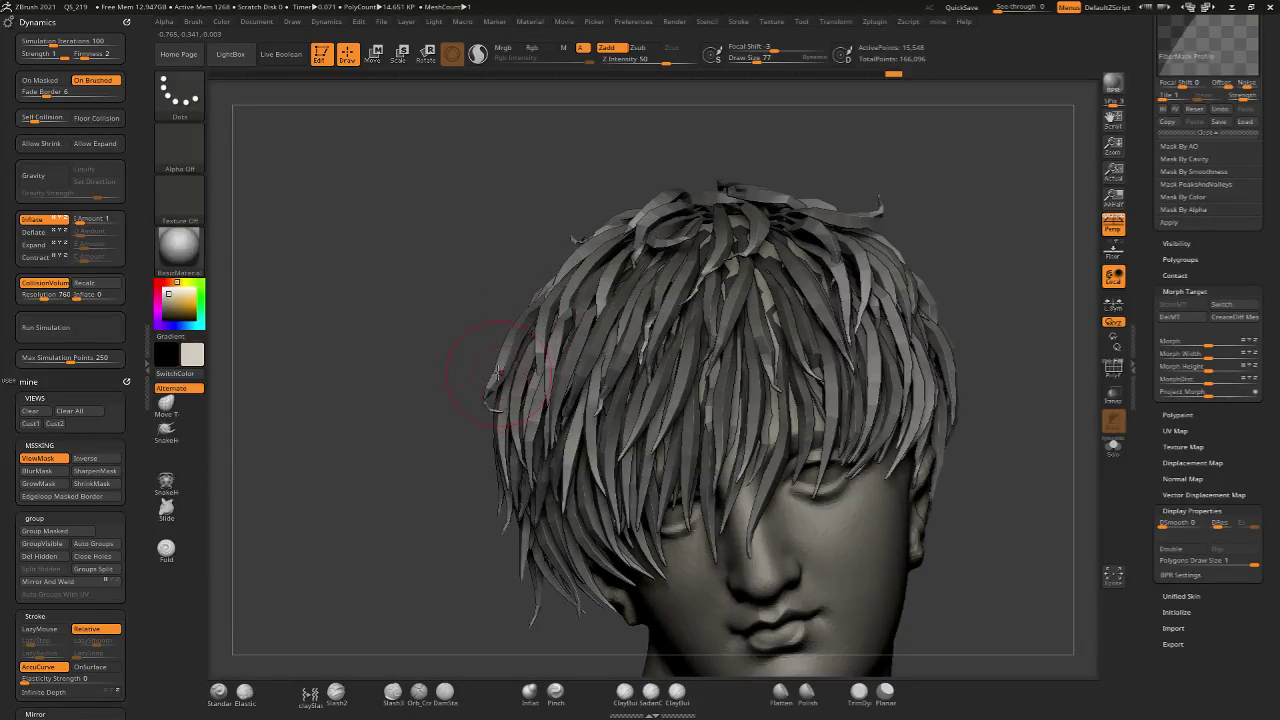
mouse_move(437, 457)
left_mouse_down()
mouse_move(480, 500)
mouse_move(486, 471)
mouse_move(521, 543)
mouse_move(466, 477)
mouse_move(457, 428)
mouse_move(420, 423)
mouse_move(562, 305)
left_mouse_up()
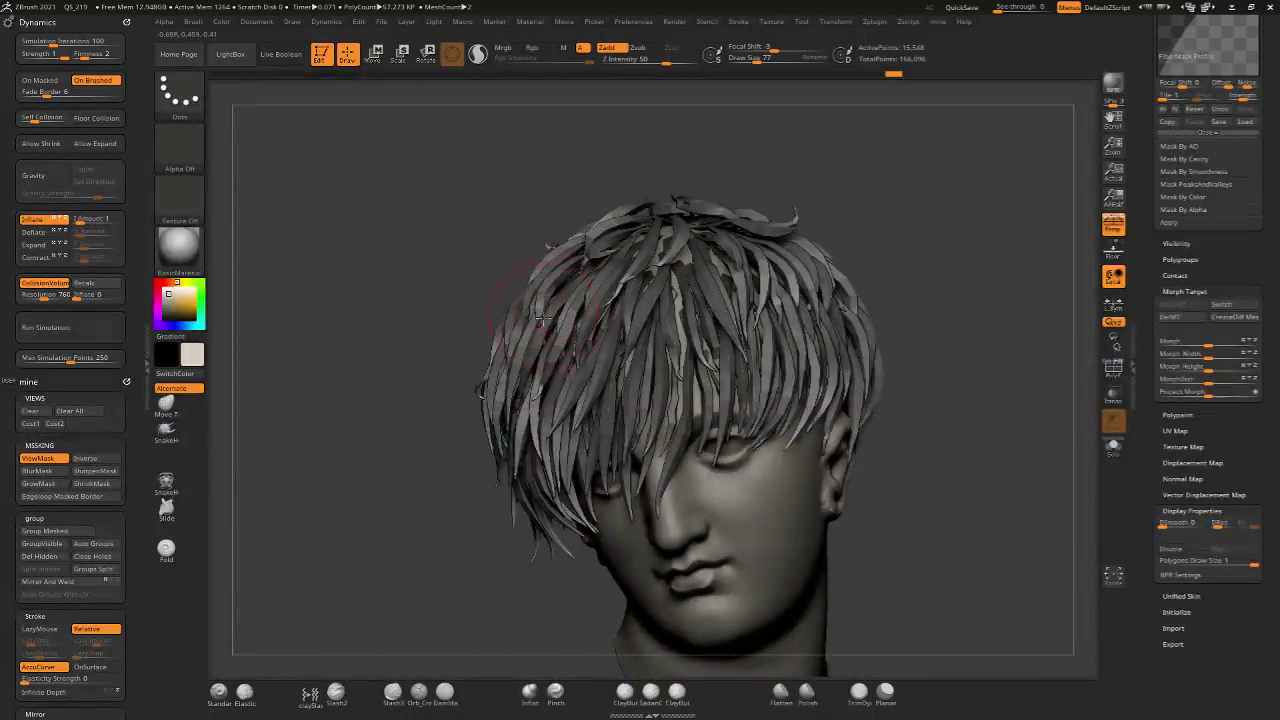
mouse_move(486, 329)
left_mouse_down()
mouse_move(475, 340)
mouse_move(670, 485)
mouse_move(637, 446)
left_mouse_up()
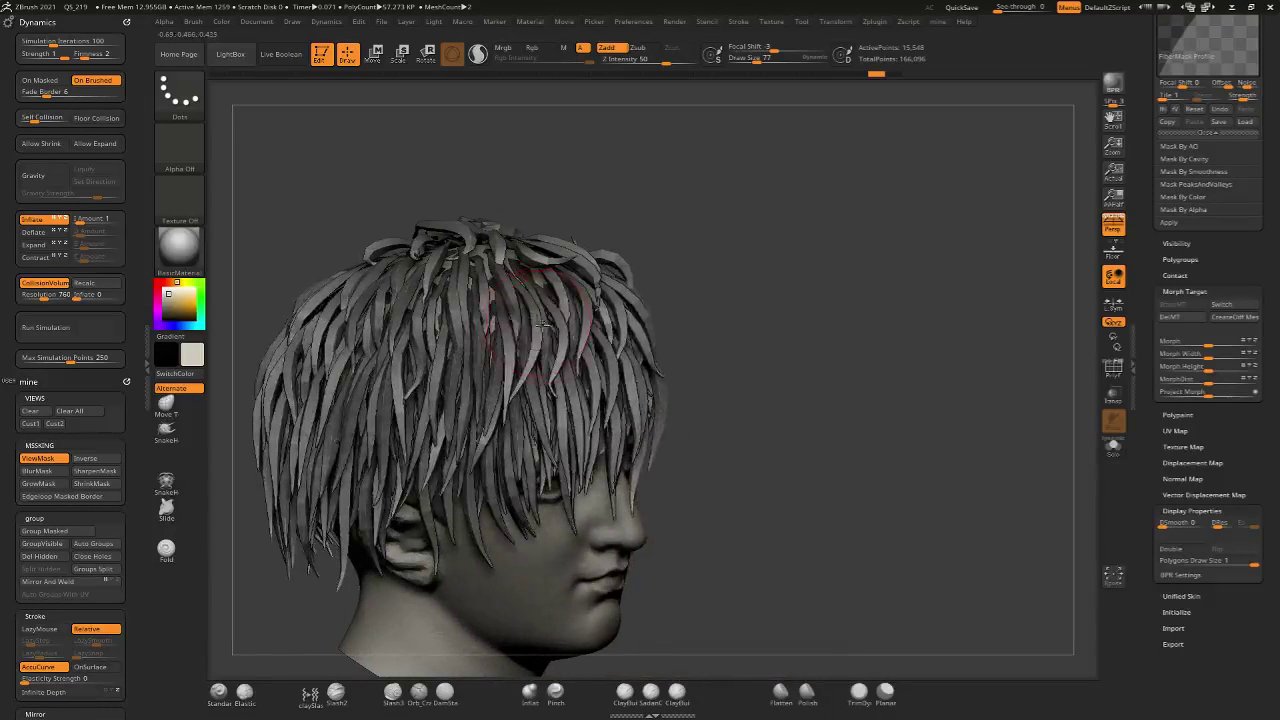
mouse_move(750, 320)
left_mouse_down()
mouse_move(720, 330)
mouse_move(729, 314)
mouse_move(749, 309)
mouse_move(648, 412)
left_mouse_up()
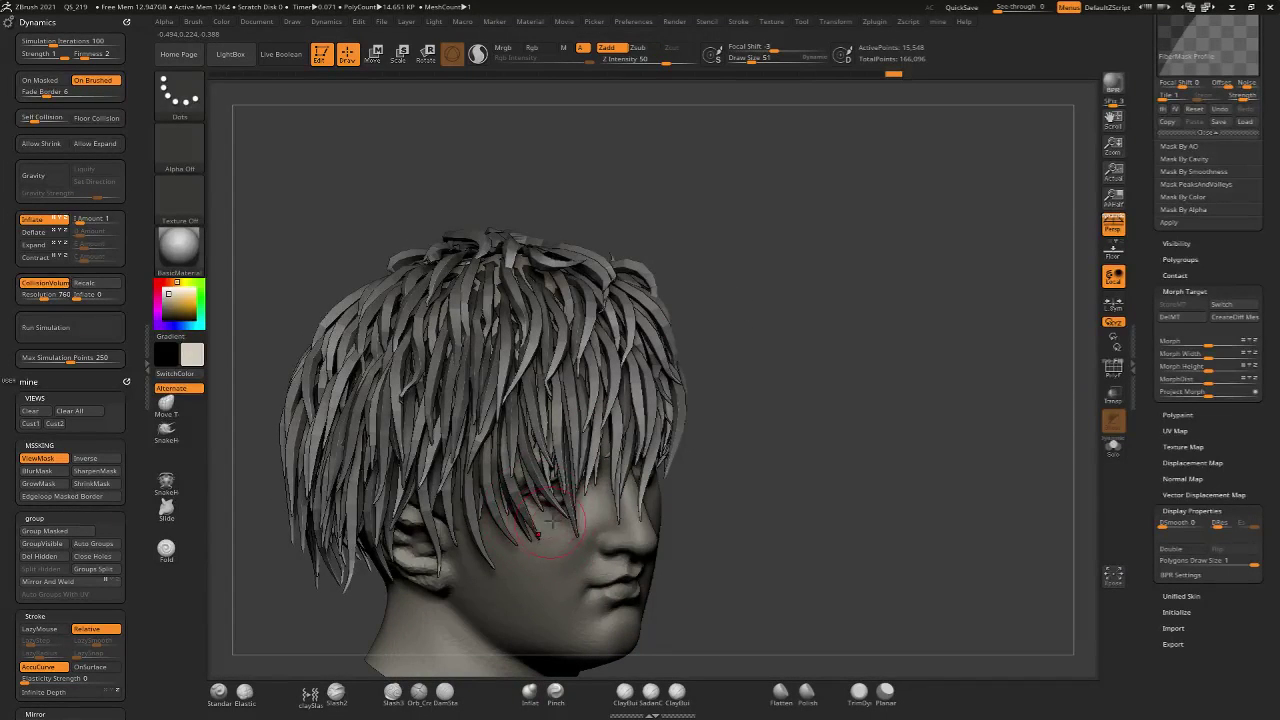
Shrink the brush to size 42 and pull a strand down over the right eye
key("s")
left_click_drag(537, 527, 522, 527)
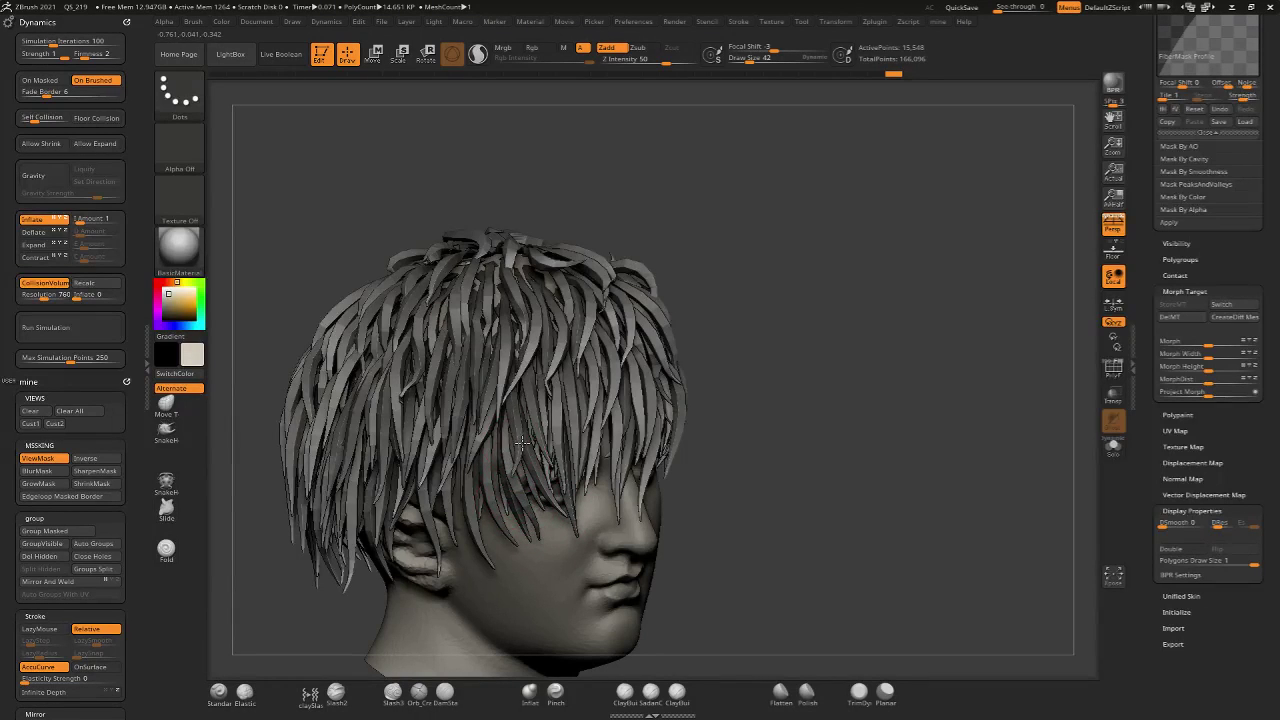
left_click_drag(734, 375, 826, 341)
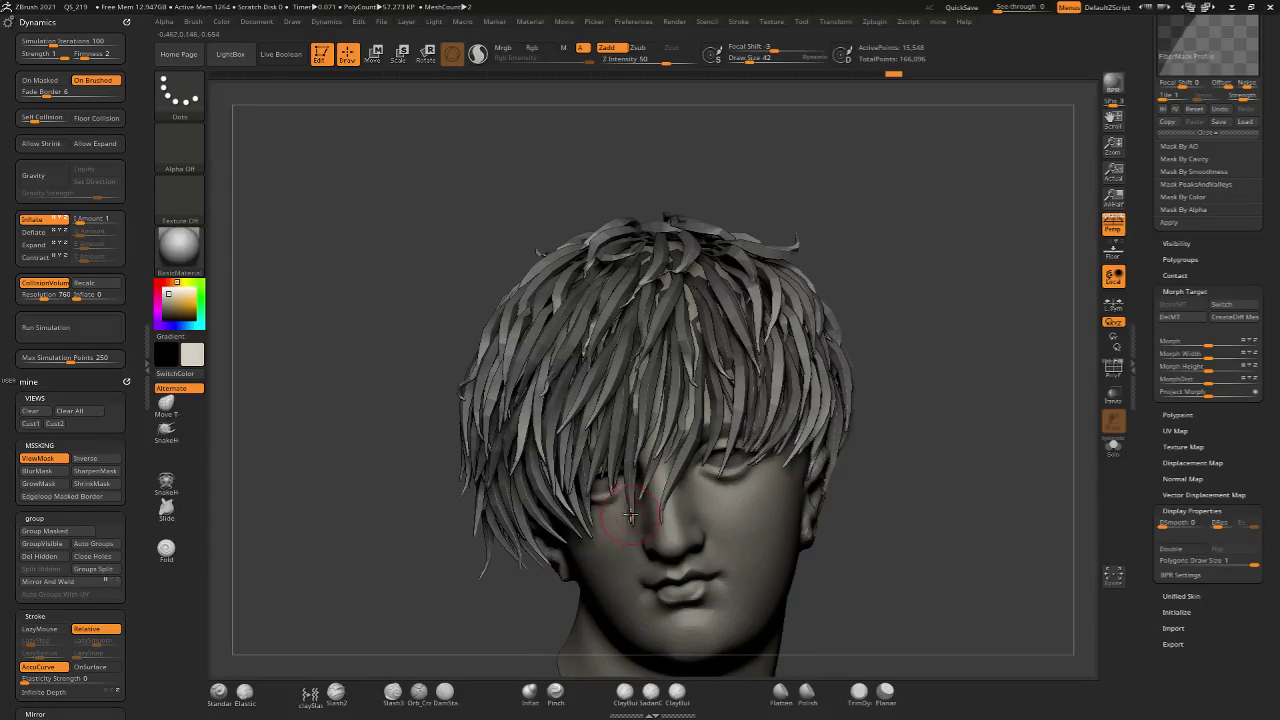
left_click_drag(624, 490, 624, 526)
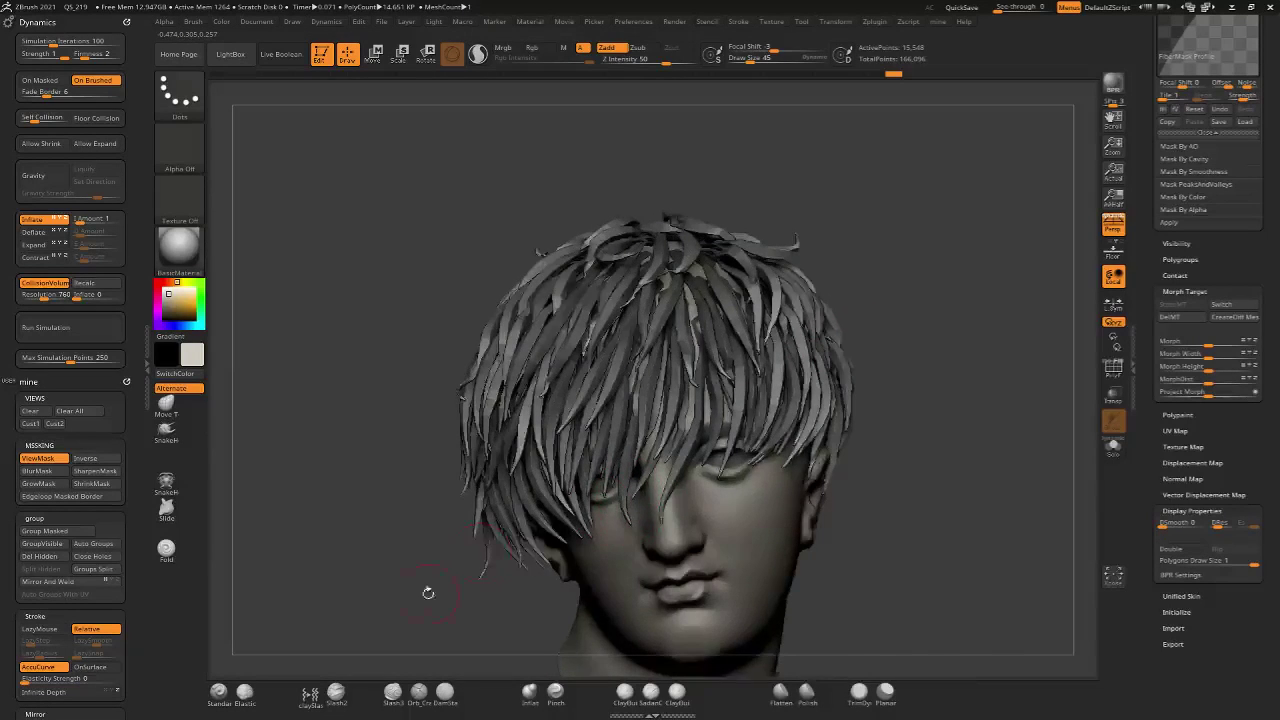
left_click_drag(438, 584, 446, 514)
left_click_drag(508, 584, 503, 553)
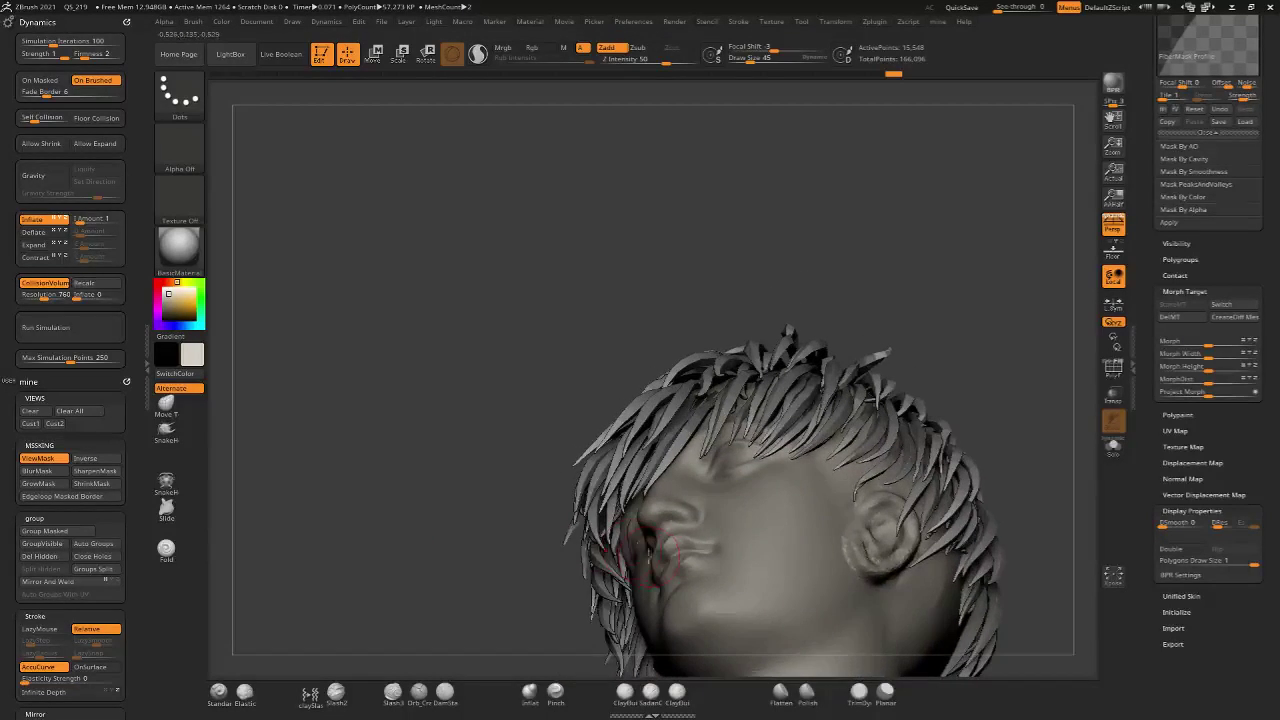
mouse_move(491, 605)
left_mouse_down()
mouse_move(631, 585)
mouse_move(506, 623)
mouse_move(962, 478)
mouse_move(876, 463)
left_mouse_up()
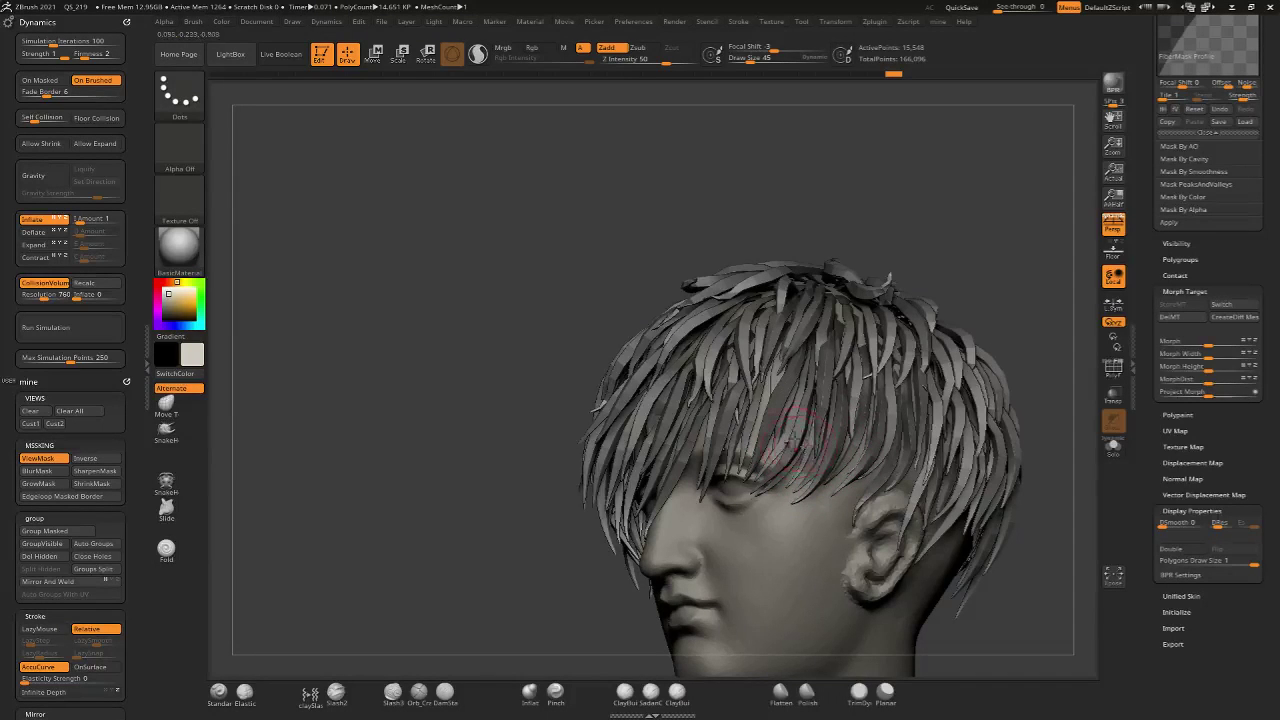
left_click_drag(968, 281, 935, 295)
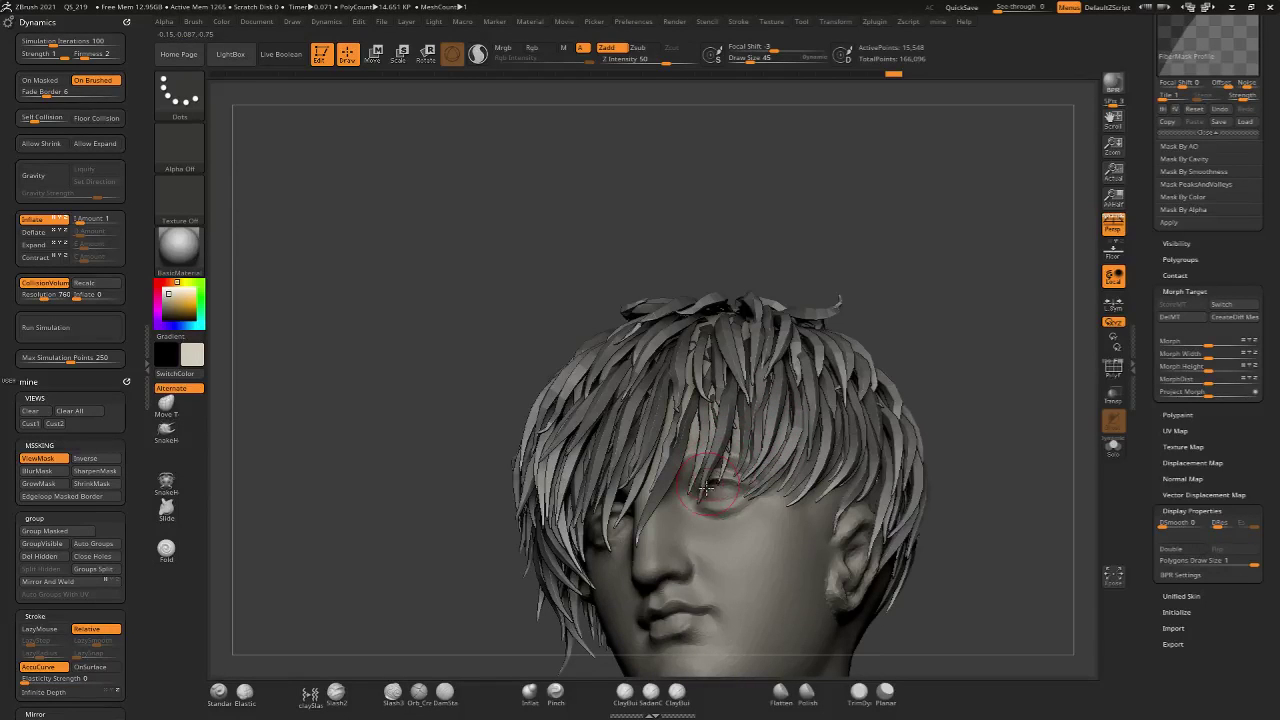
mouse_move(940, 295)
left_mouse_down()
mouse_move(870, 377)
mouse_move(920, 337)
mouse_move(922, 377)
left_mouse_up()
left_click_drag(904, 463, 892, 522)
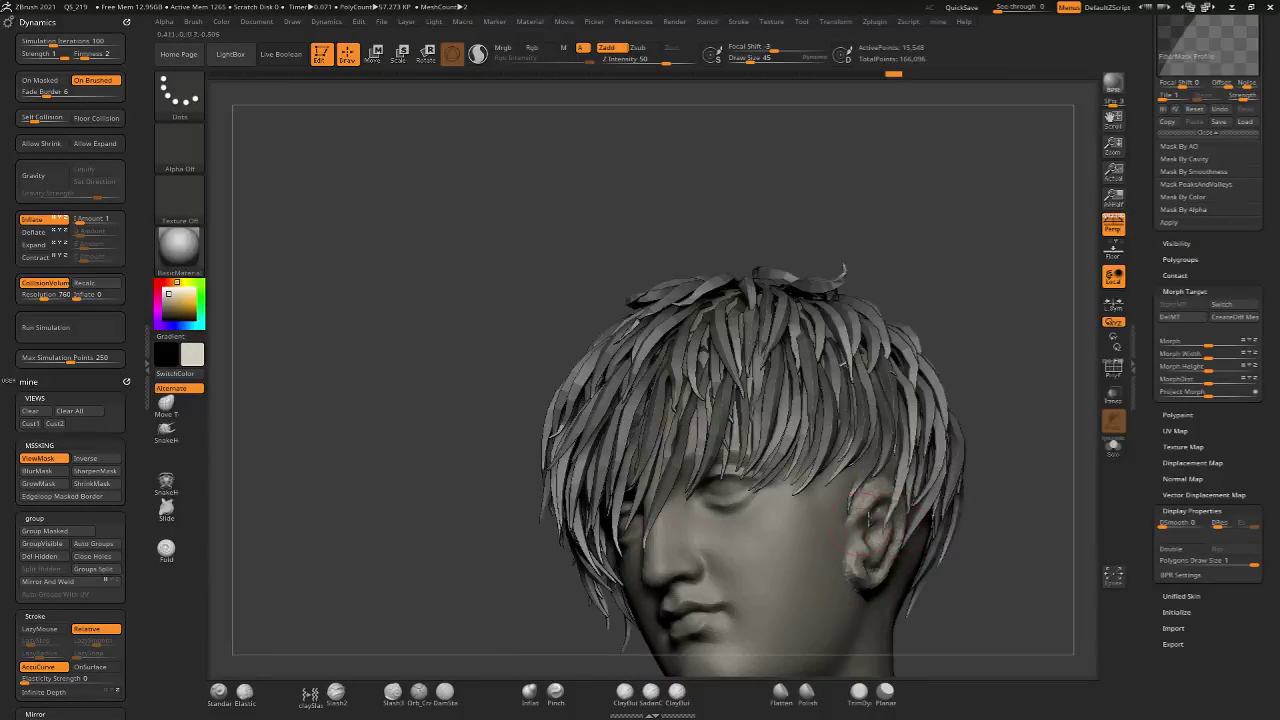
mouse_move(1012, 384)
left_mouse_down()
mouse_move(948, 372)
mouse_move(1049, 440)
mouse_move(1066, 580)
mouse_move(963, 543)
mouse_move(650, 566)
mouse_move(940, 455)
mouse_move(971, 470)
left_mouse_up()
key("s")
mouse_move(1000, 551)
left_mouse_down()
mouse_move(960, 514)
mouse_move(804, 469)
left_mouse_up()
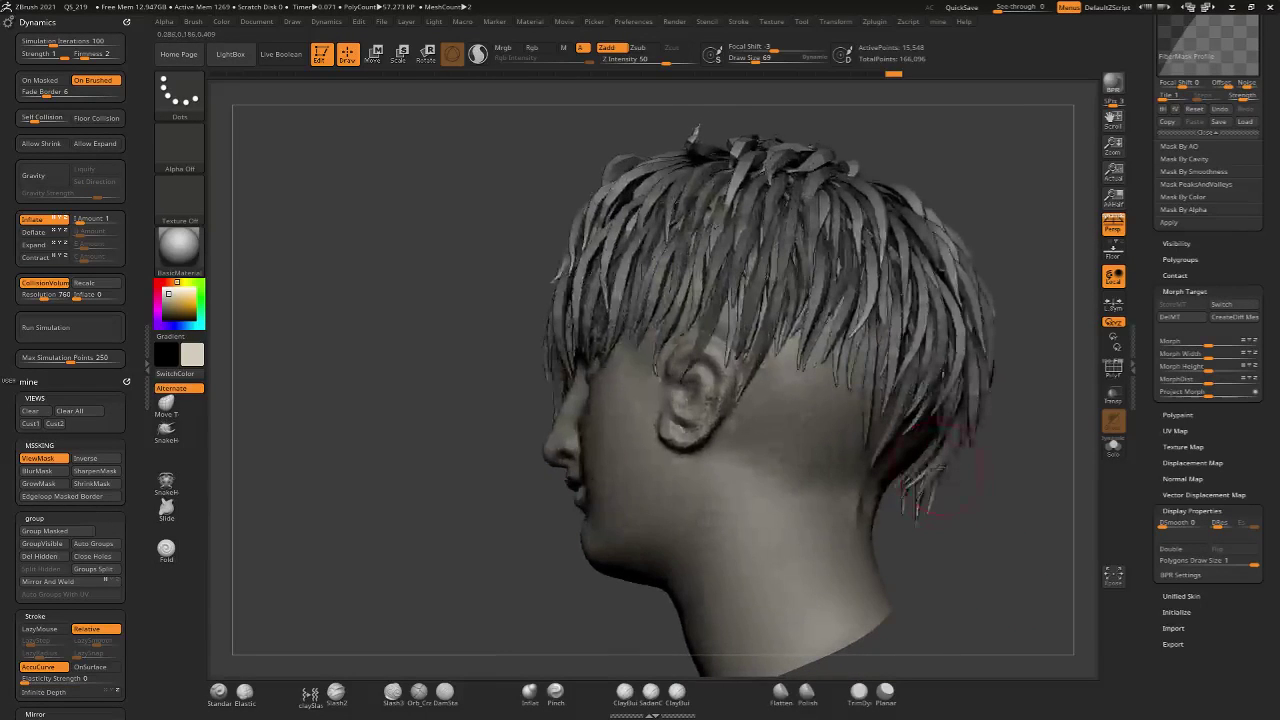
left_click_drag(906, 481, 881, 469)
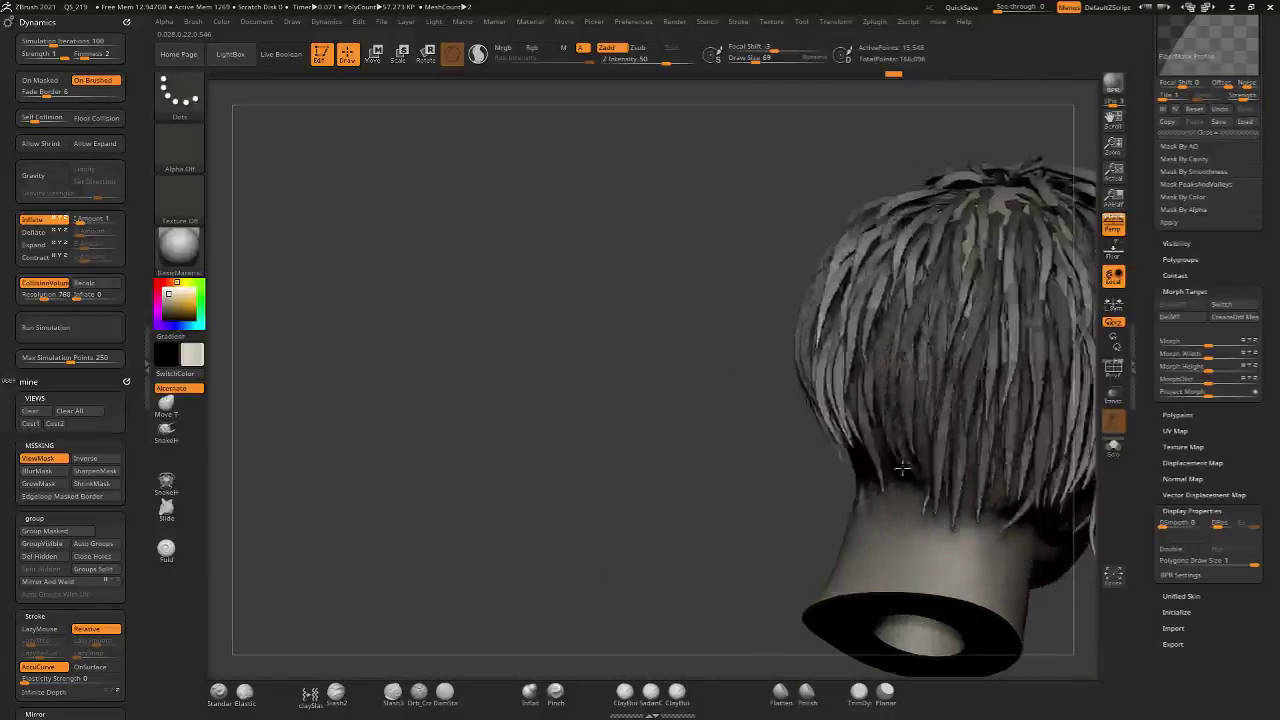
key("bracketleft")
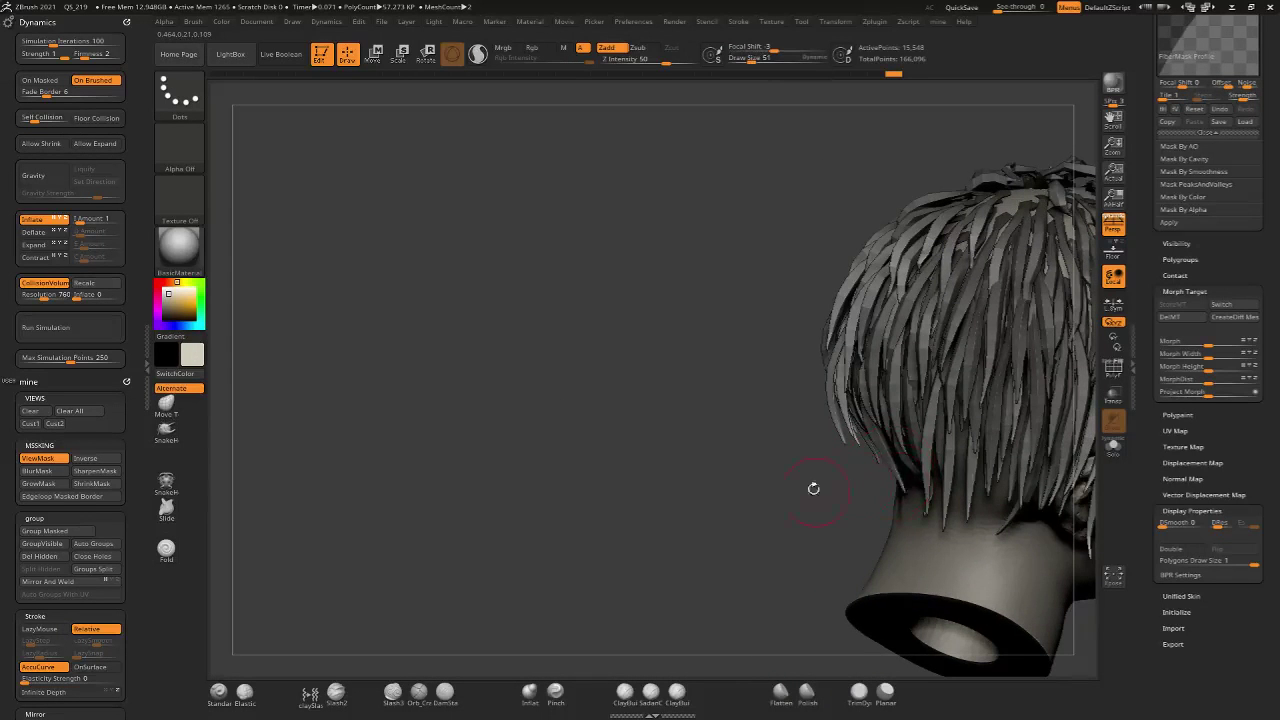
left_click_drag(824, 494, 947, 424)
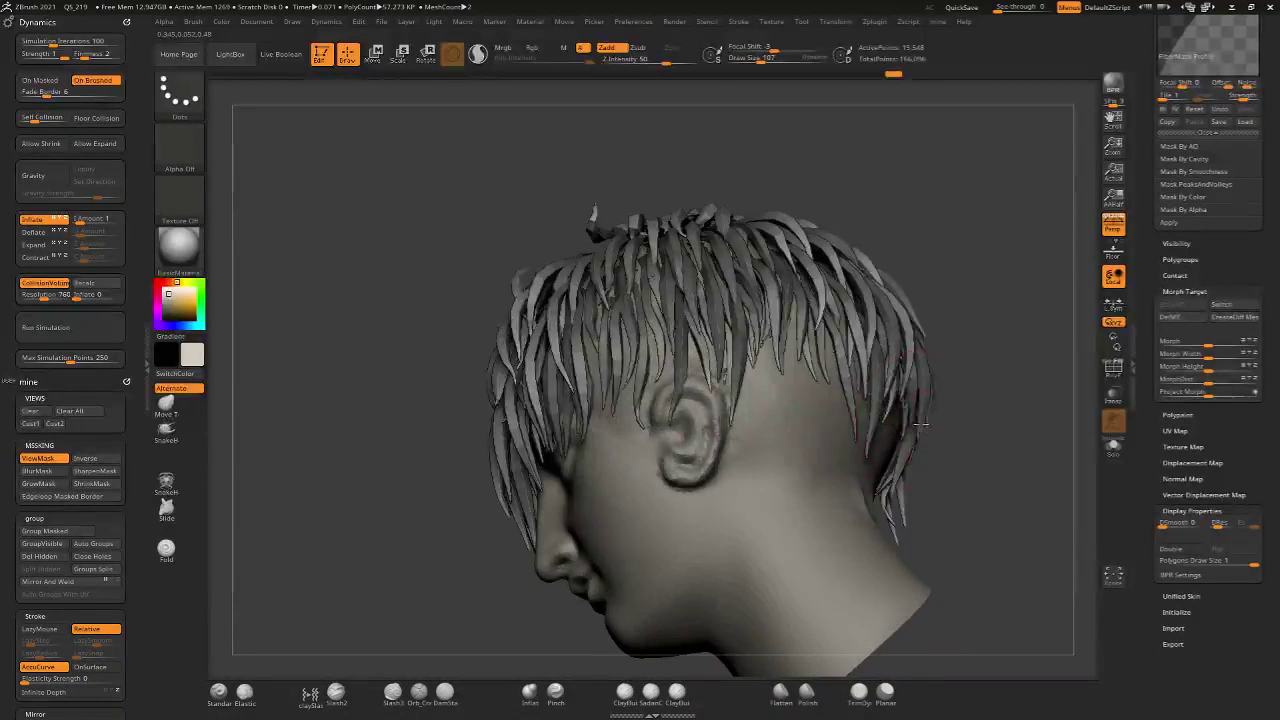
mouse_move(980, 386)
left_mouse_down()
mouse_move(924, 404)
mouse_move(911, 379)
left_mouse_up()
key("s")
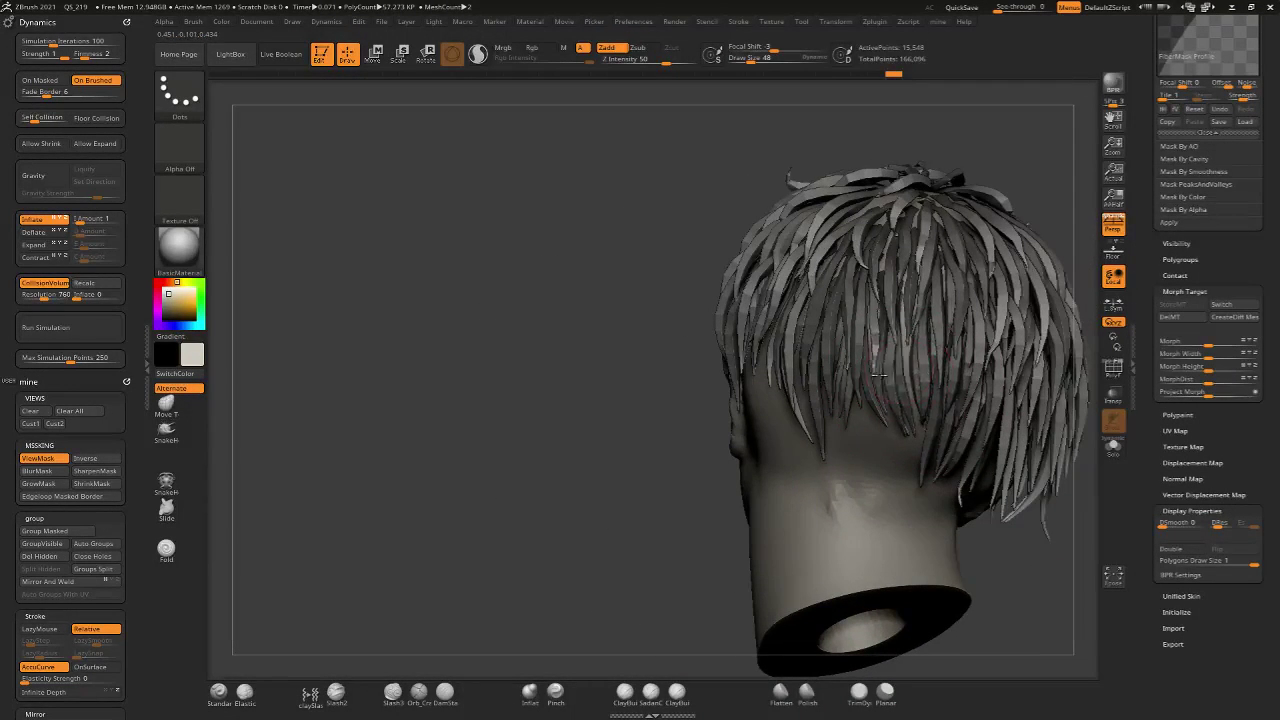
left_click_drag(684, 477, 757, 471)
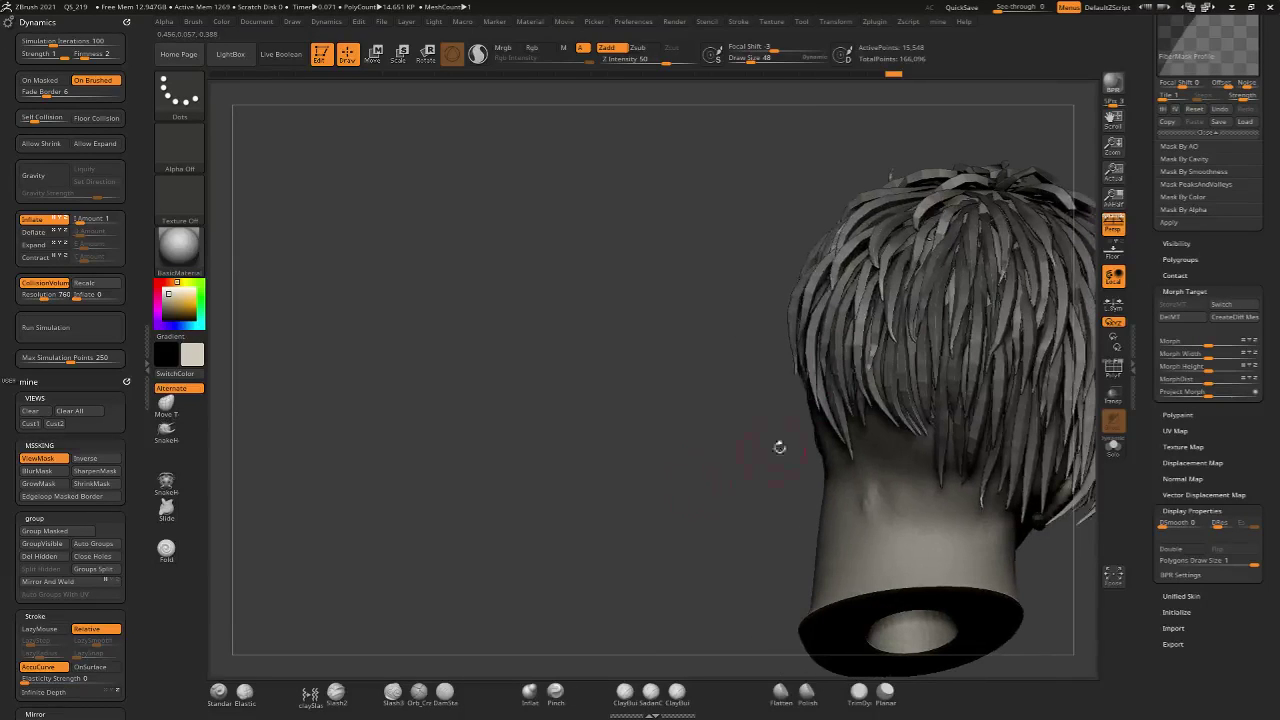
Replace the stored morph target and pick the ClothWind brush with Draw Size about 94
left_click(1182, 316)
left_click(1172, 304)
key("b")
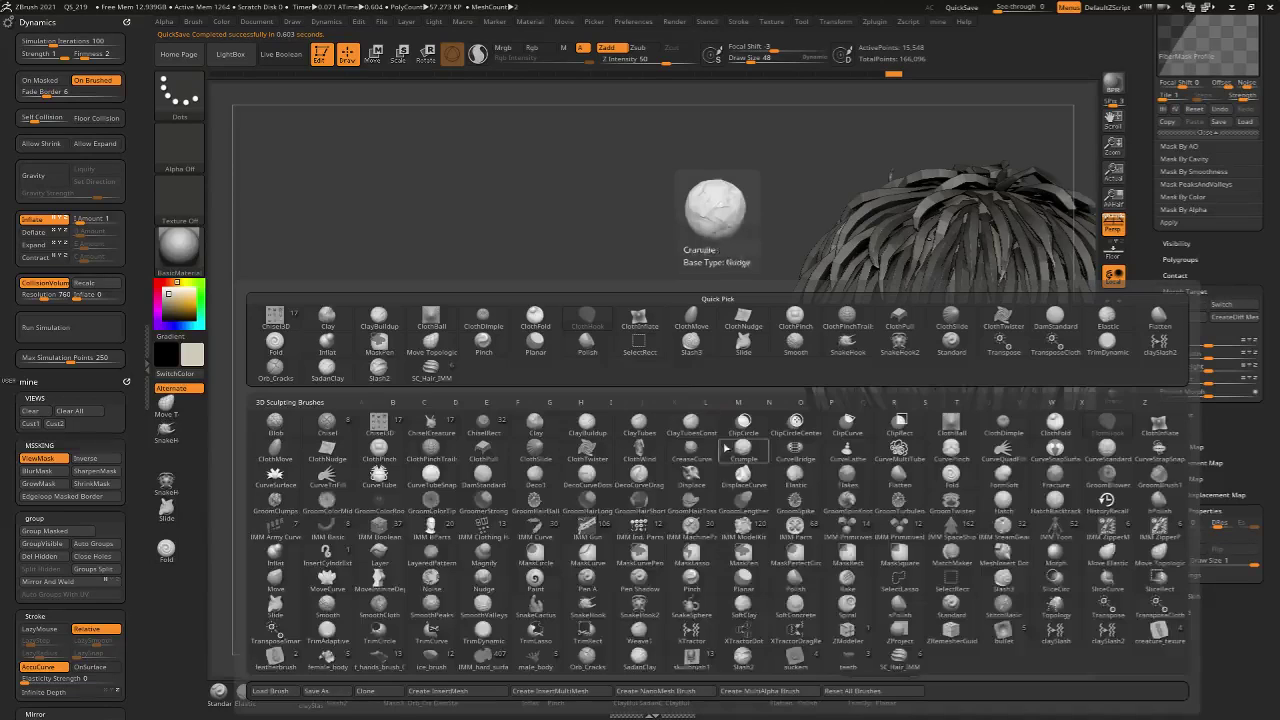
left_click(640, 447)
key("s")
mouse_move(890, 399)
left_mouse_down()
mouse_move(771, 469)
mouse_move(818, 398)
left_mouse_up()
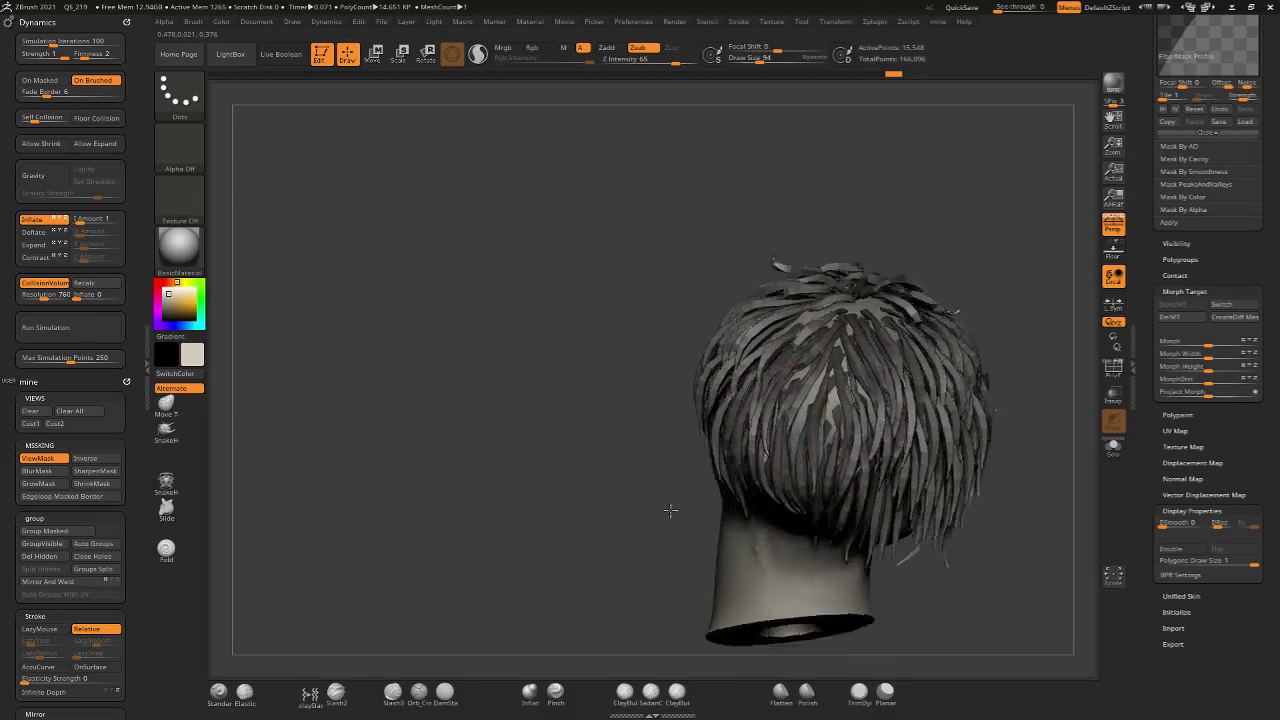
Sweep ClothWind across the hair while orbiting the head, then shrink the brush to 31
left_click_drag(671, 514, 818, 403)
key("shift")
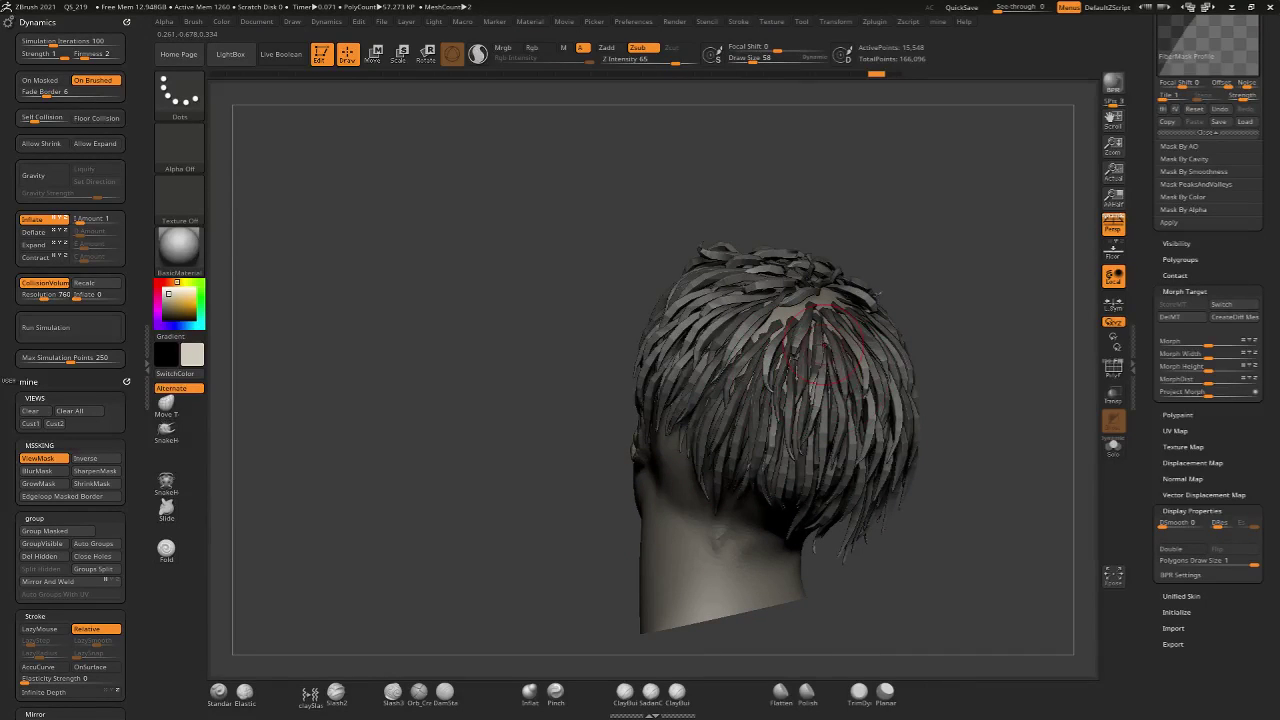
mouse_move(929, 297)
left_mouse_down()
mouse_move(880, 300)
mouse_move(781, 357)
left_mouse_up()
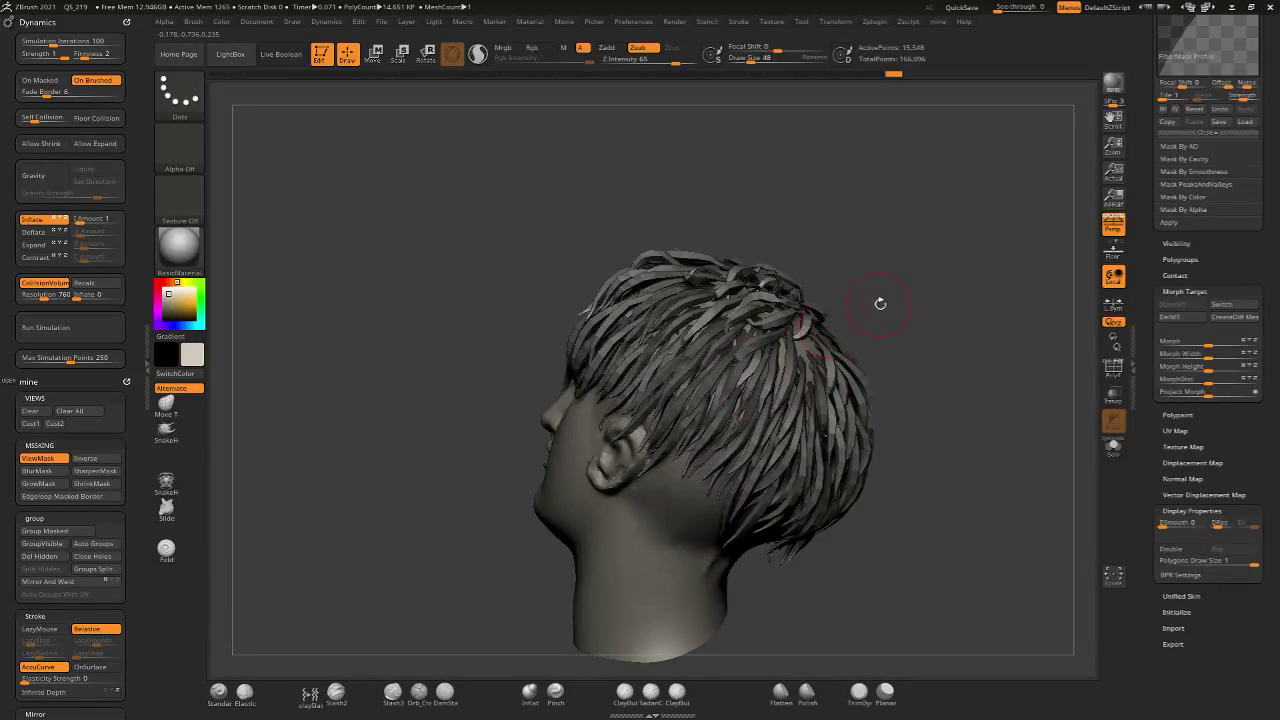
left_click_drag(880, 300, 810, 310)
left_click_drag(750, 365, 690, 420)
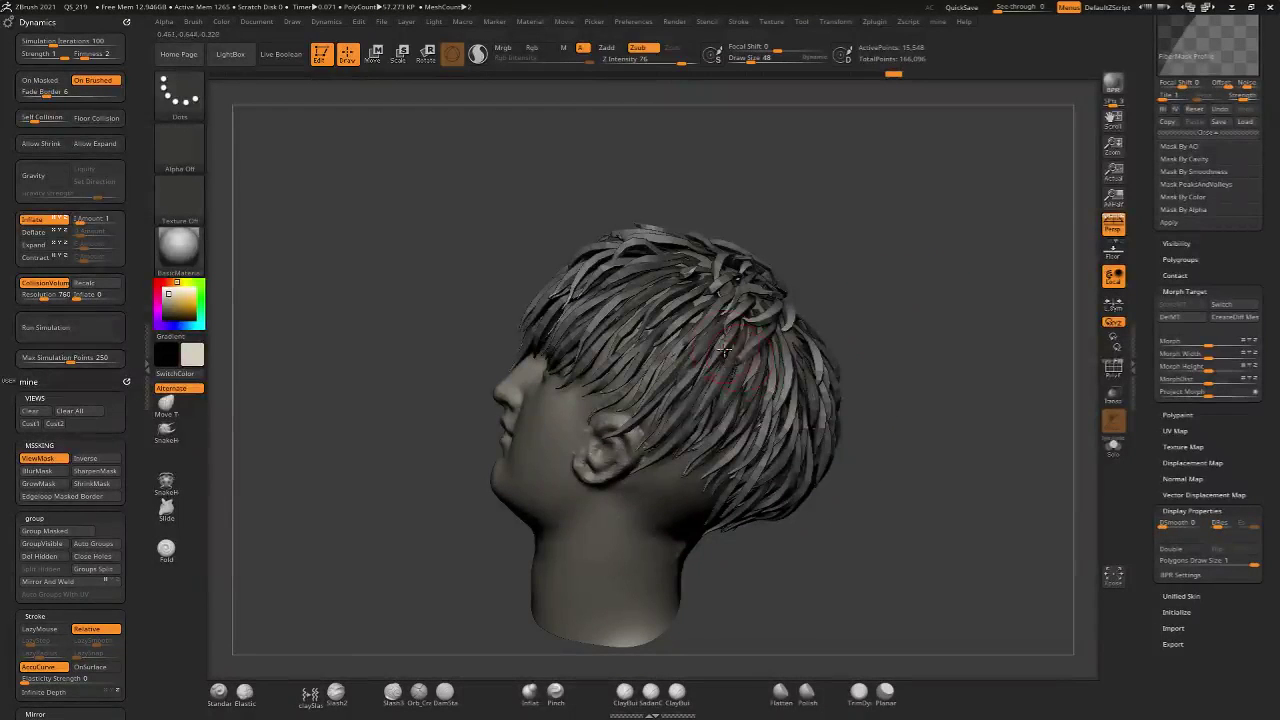
left_click_drag(849, 277, 700, 320)
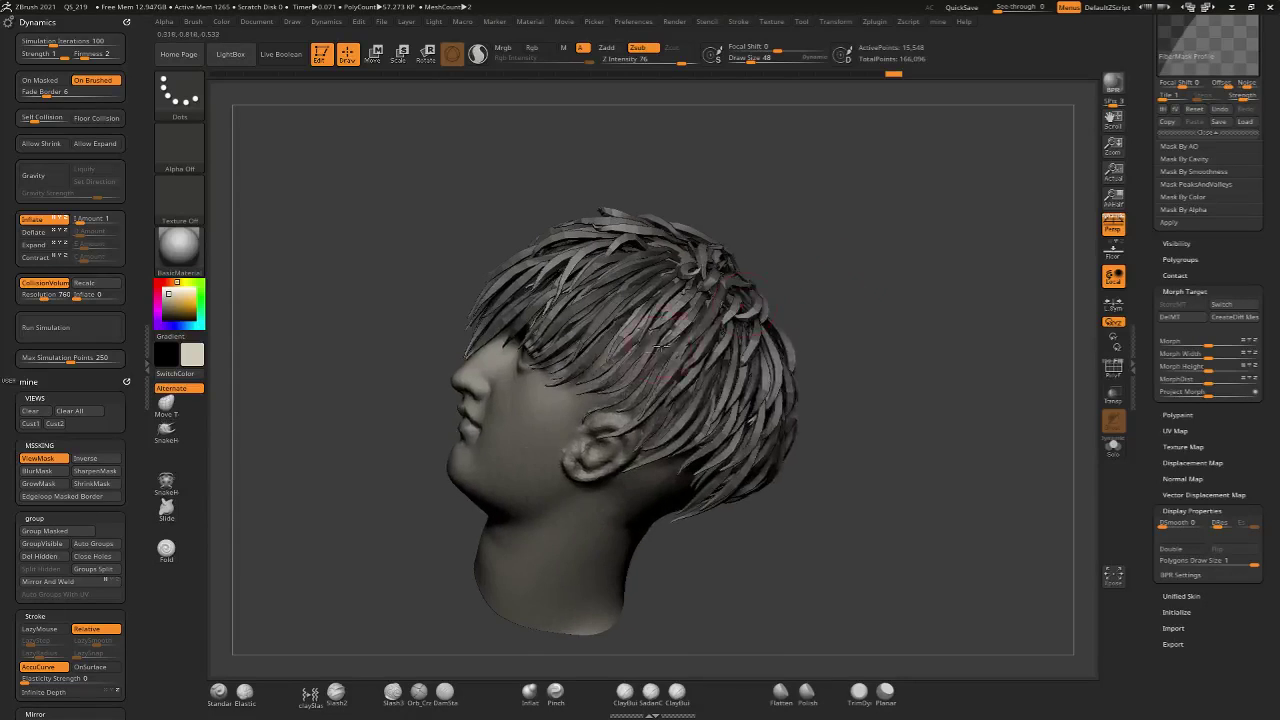
mouse_move(803, 251)
left_mouse_down()
mouse_move(814, 274)
mouse_move(777, 250)
mouse_move(777, 297)
mouse_move(811, 343)
mouse_move(790, 335)
left_mouse_up()
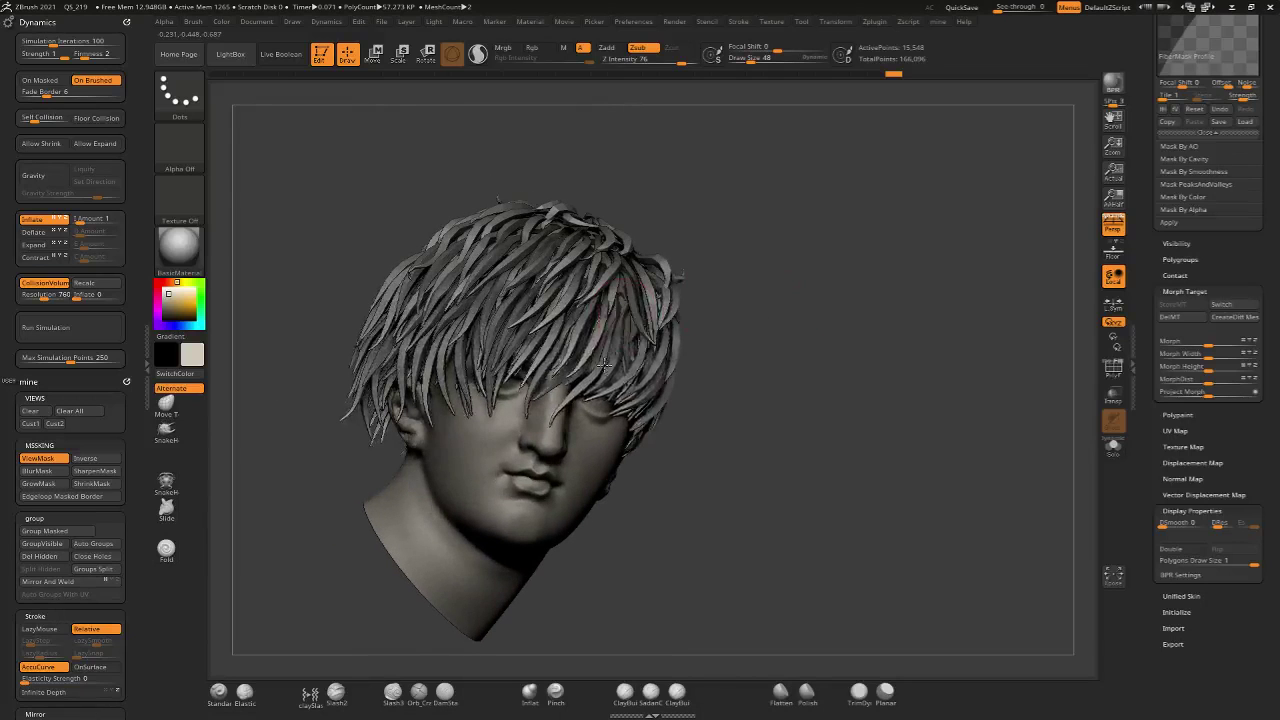
key("bracketleft")
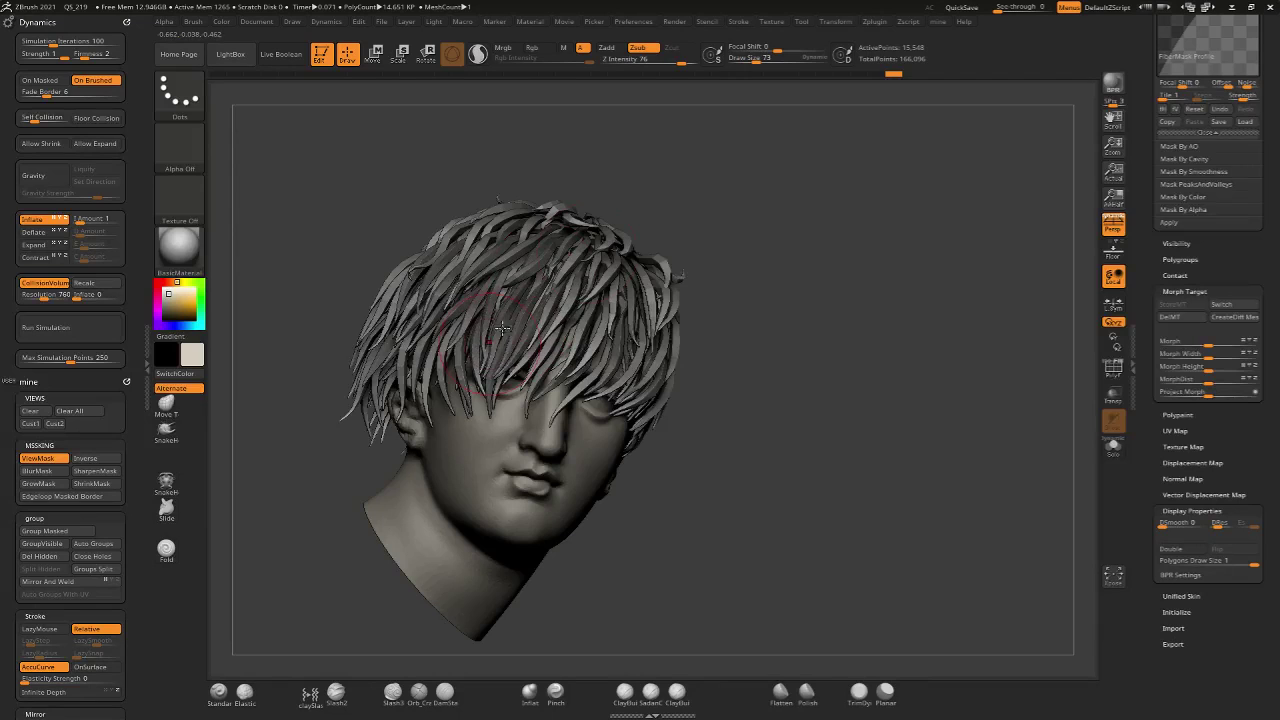
left_click_drag(662, 218, 680, 214)
key("s")
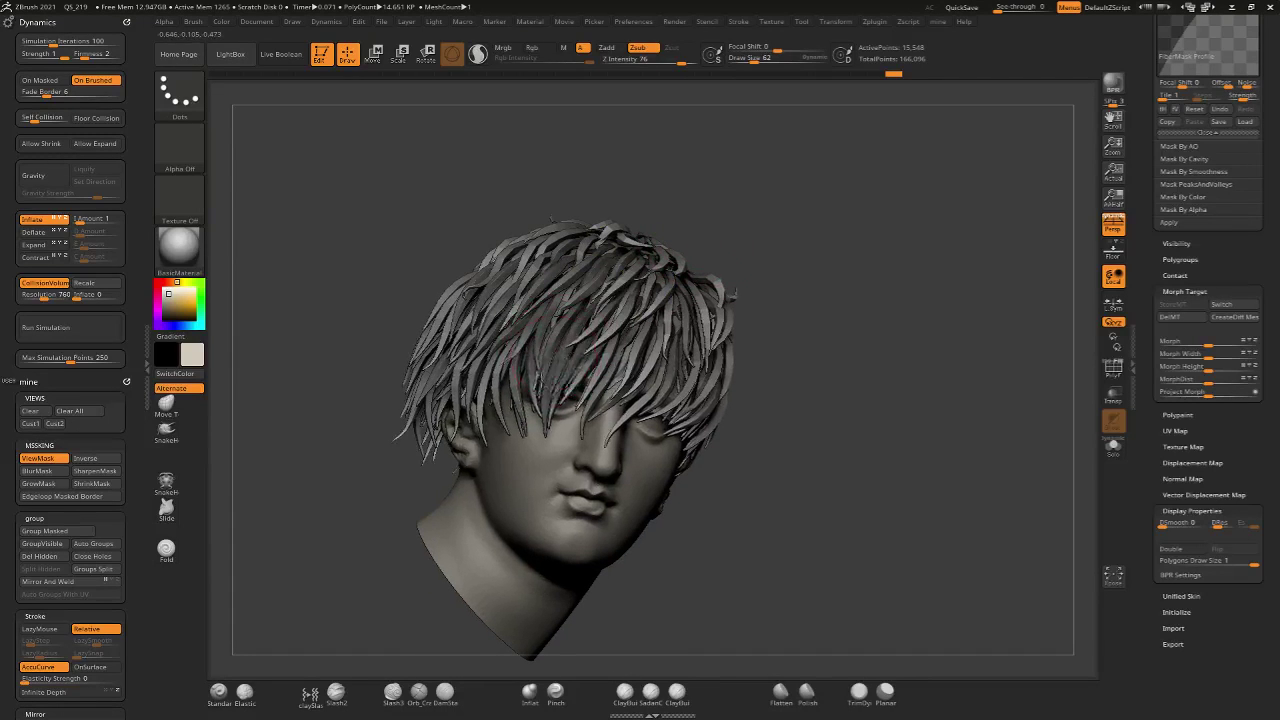
left_click_drag(760, 256, 722, 240)
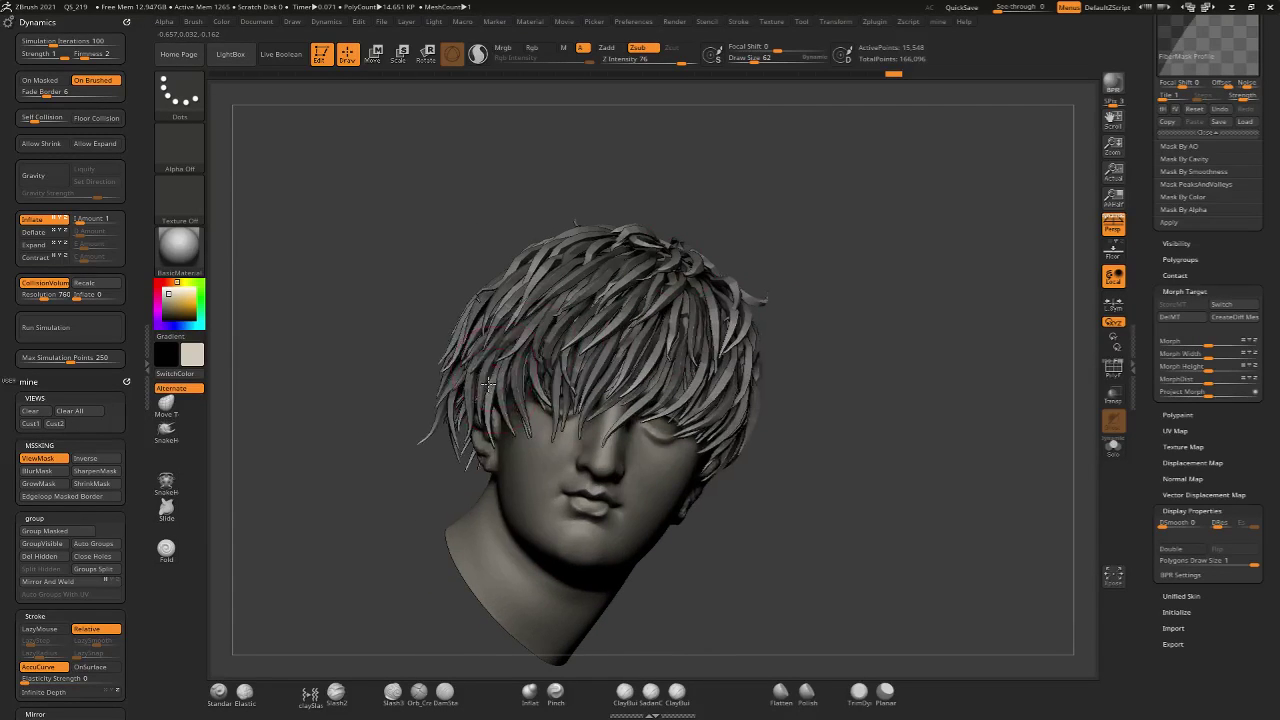
left_click_drag(380, 491, 536, 320)
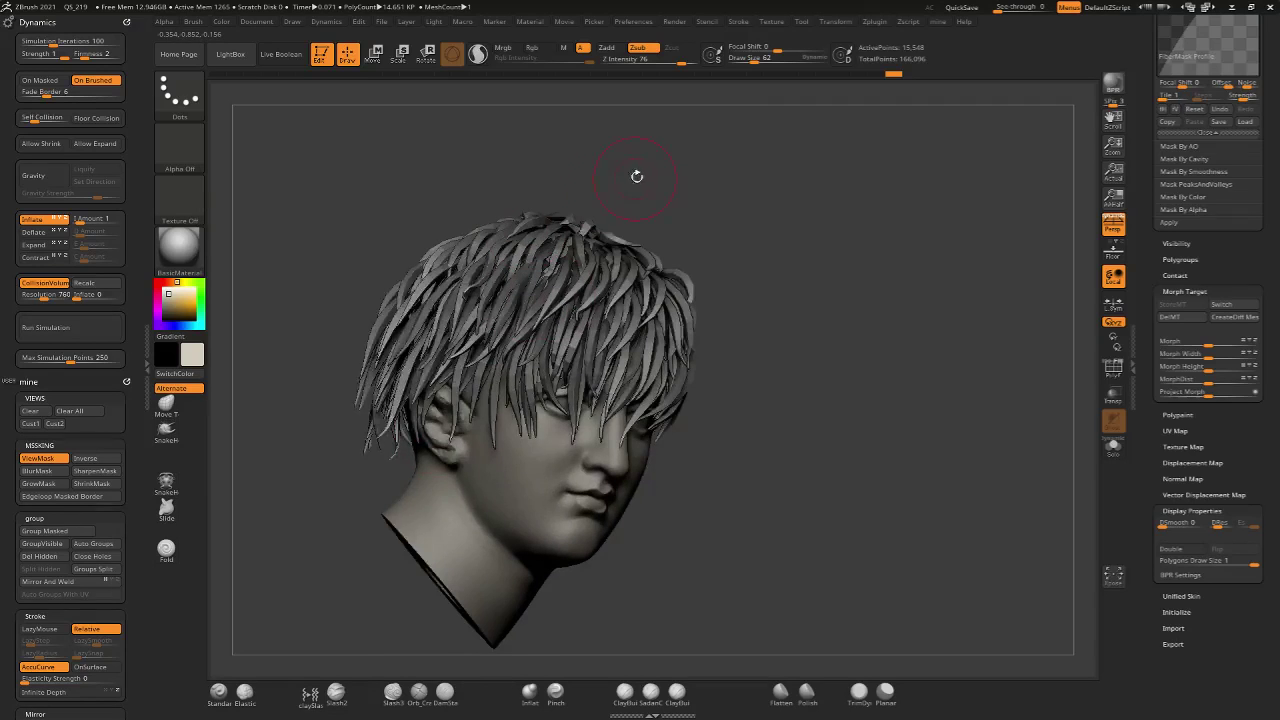
left_click_drag(617, 180, 560, 185)
left_click_drag(514, 243, 511, 339)
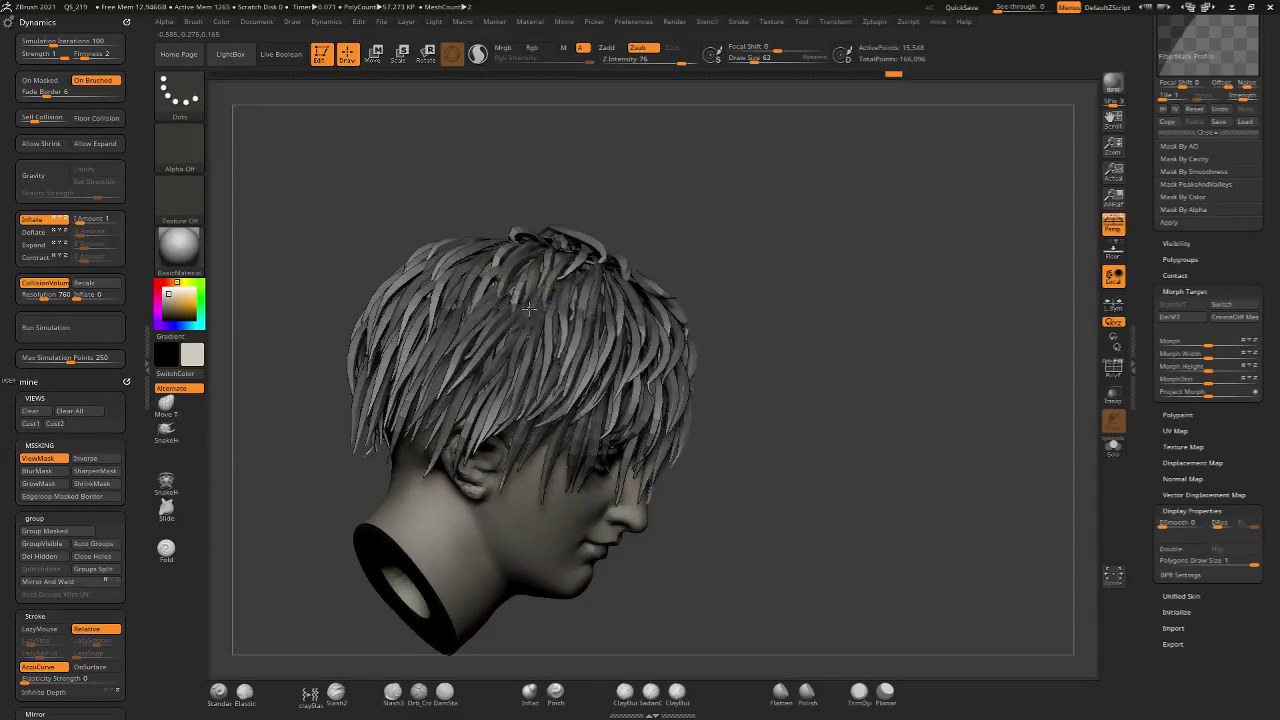
mouse_move(654, 200)
left_mouse_down()
mouse_move(452, 443)
mouse_move(473, 438)
left_mouse_up()
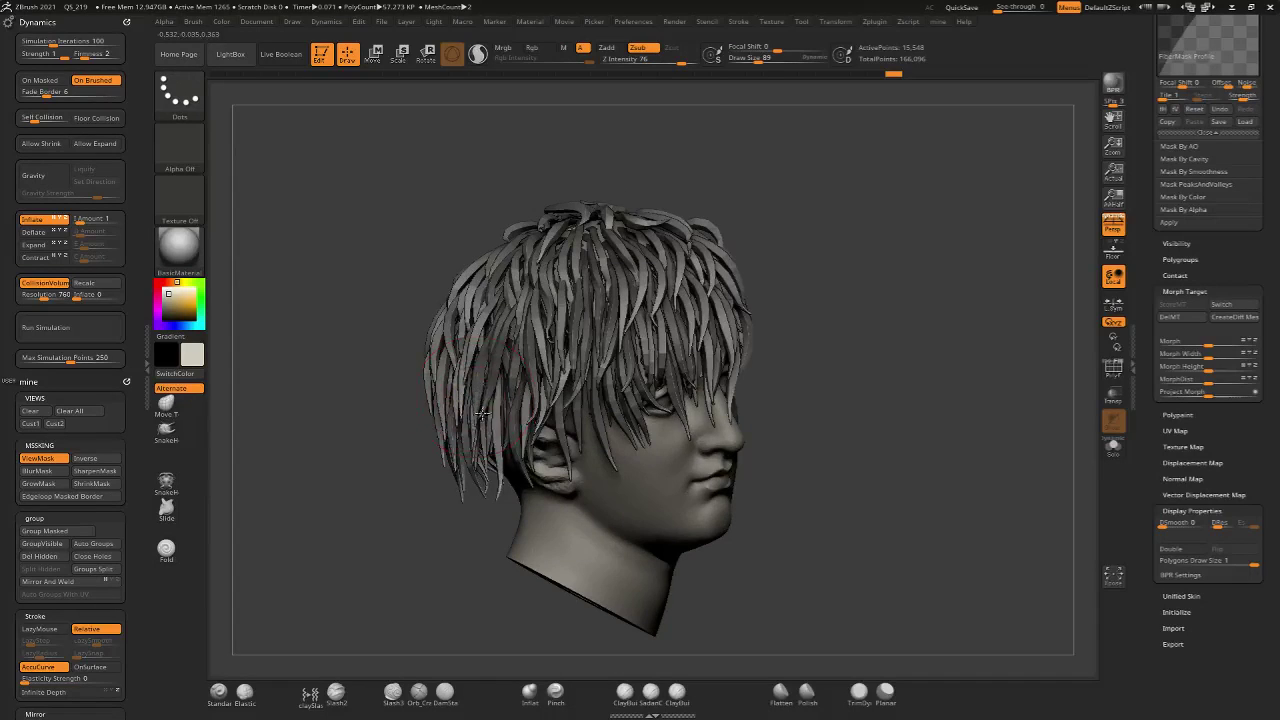
left_click_drag(408, 483, 449, 412)
left_click_drag(390, 440, 426, 413)
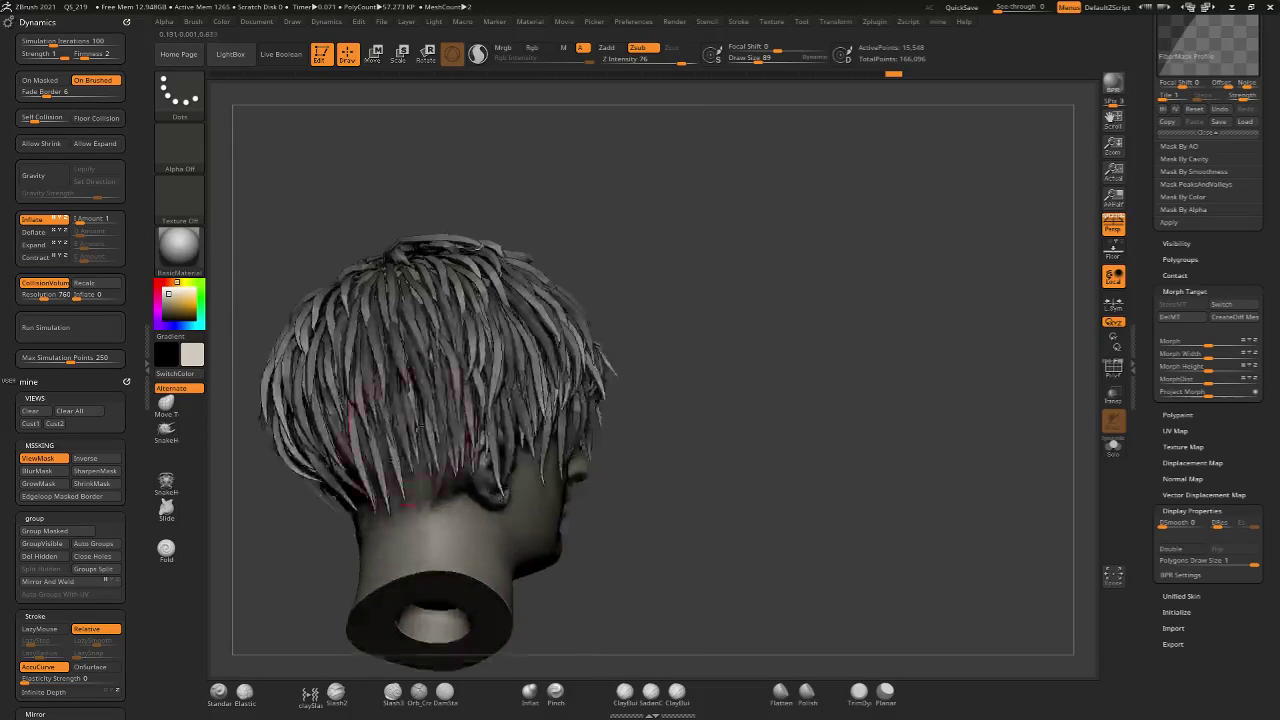
left_click_drag(537, 357, 356, 556)
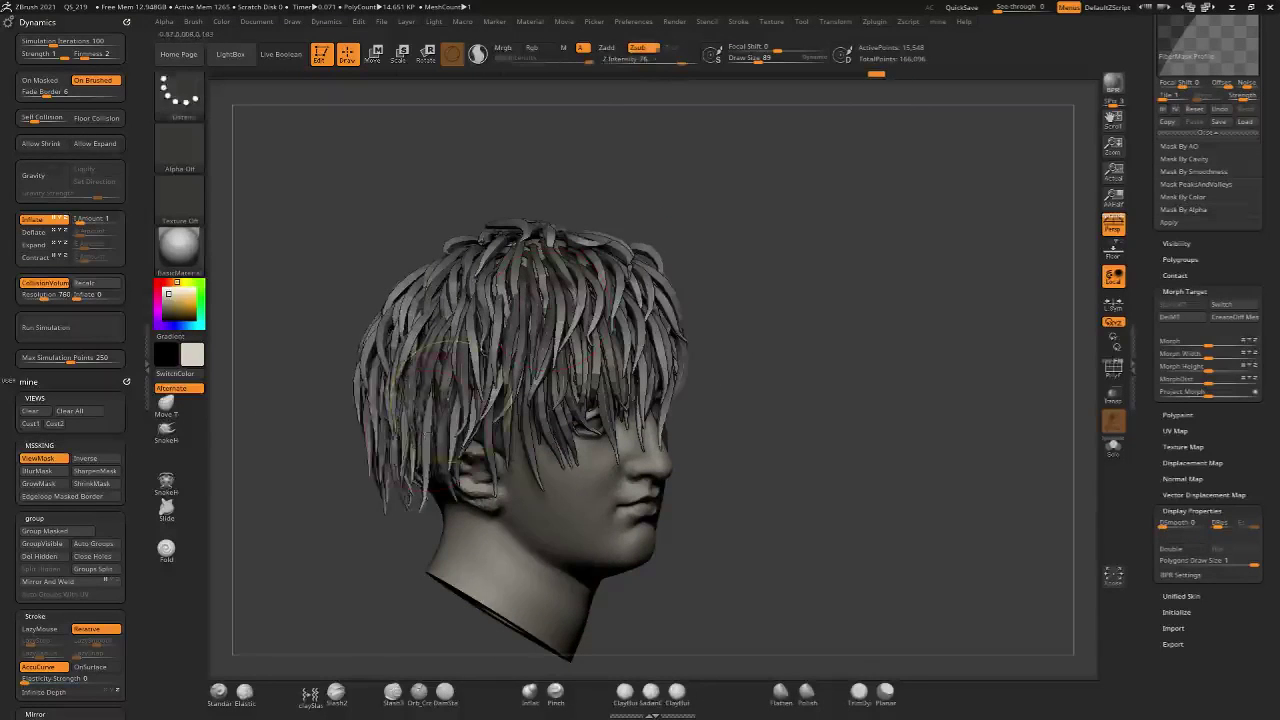
left_click_drag(343, 543, 378, 420)
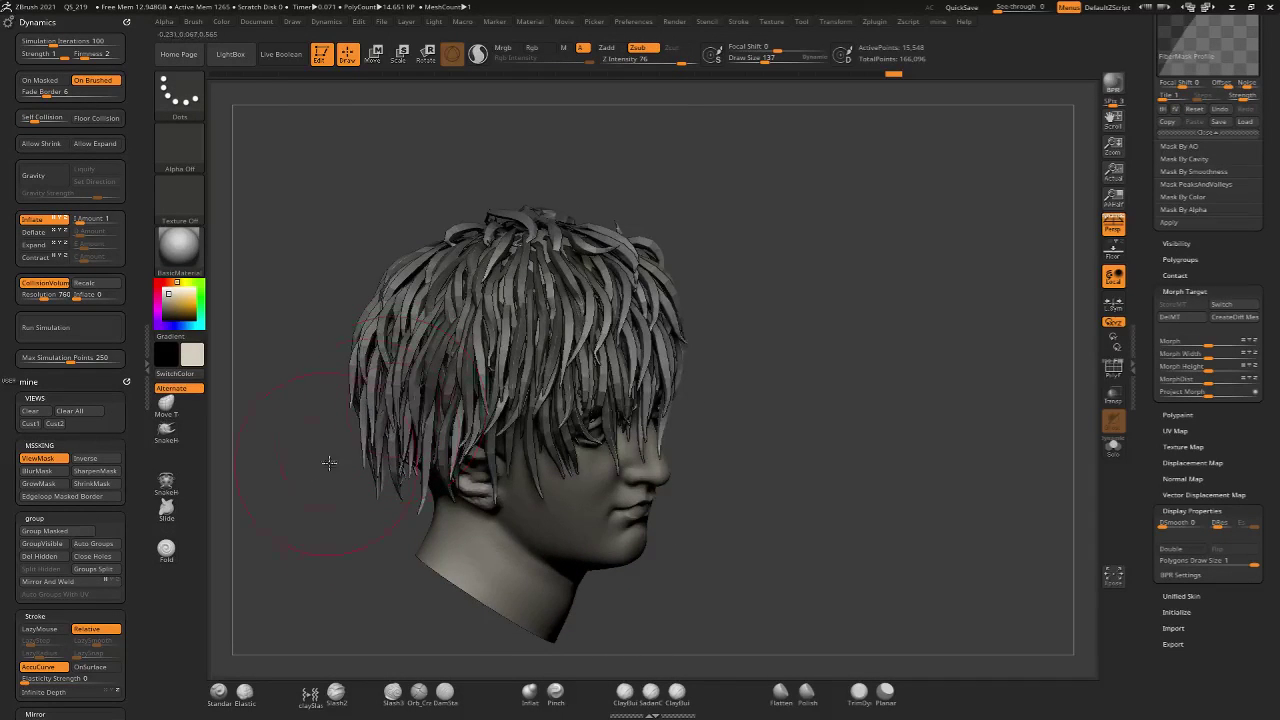
left_click_drag(329, 462, 380, 365)
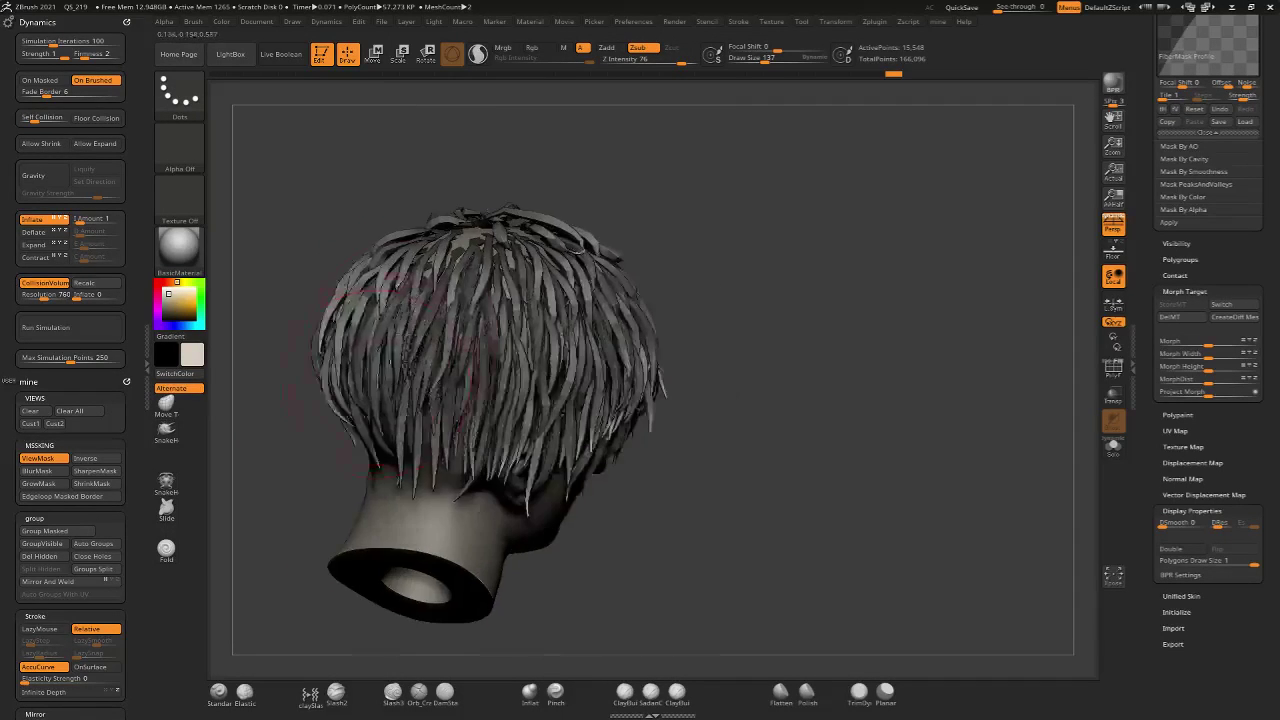
left_click_drag(689, 283, 637, 287)
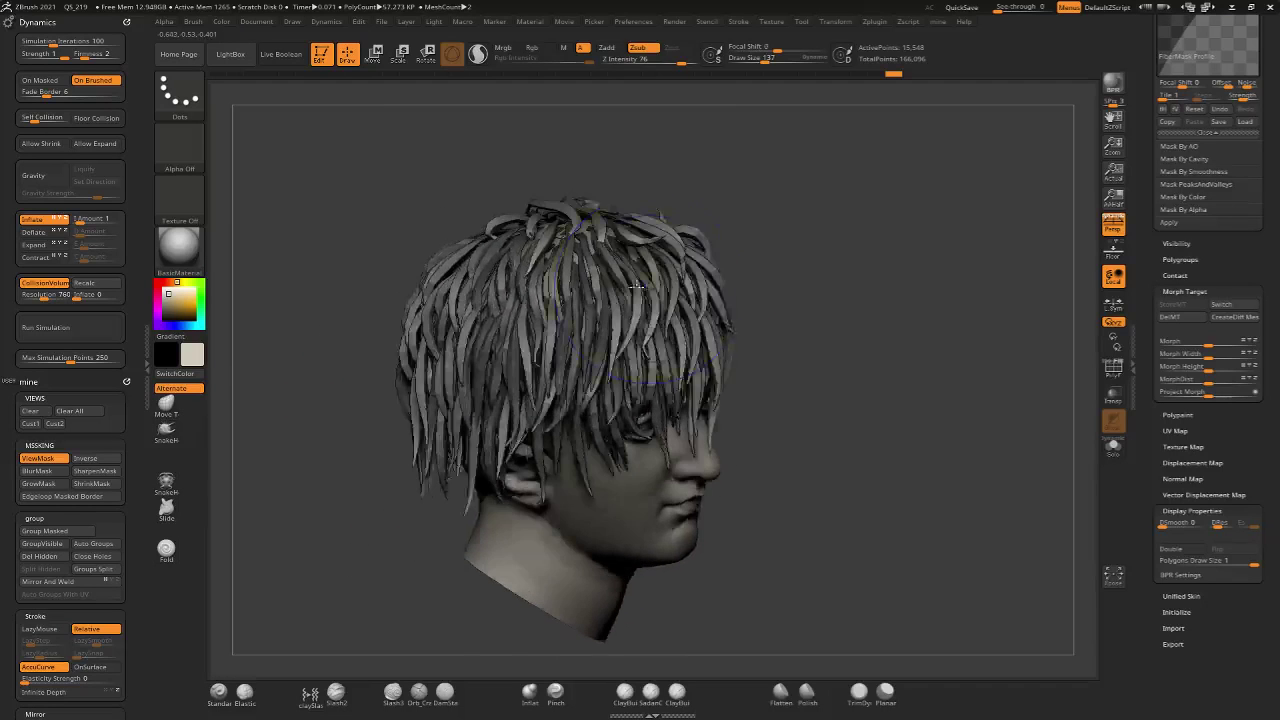
left_click_drag(806, 307, 766, 297)
left_click_drag(737, 343, 766, 329)
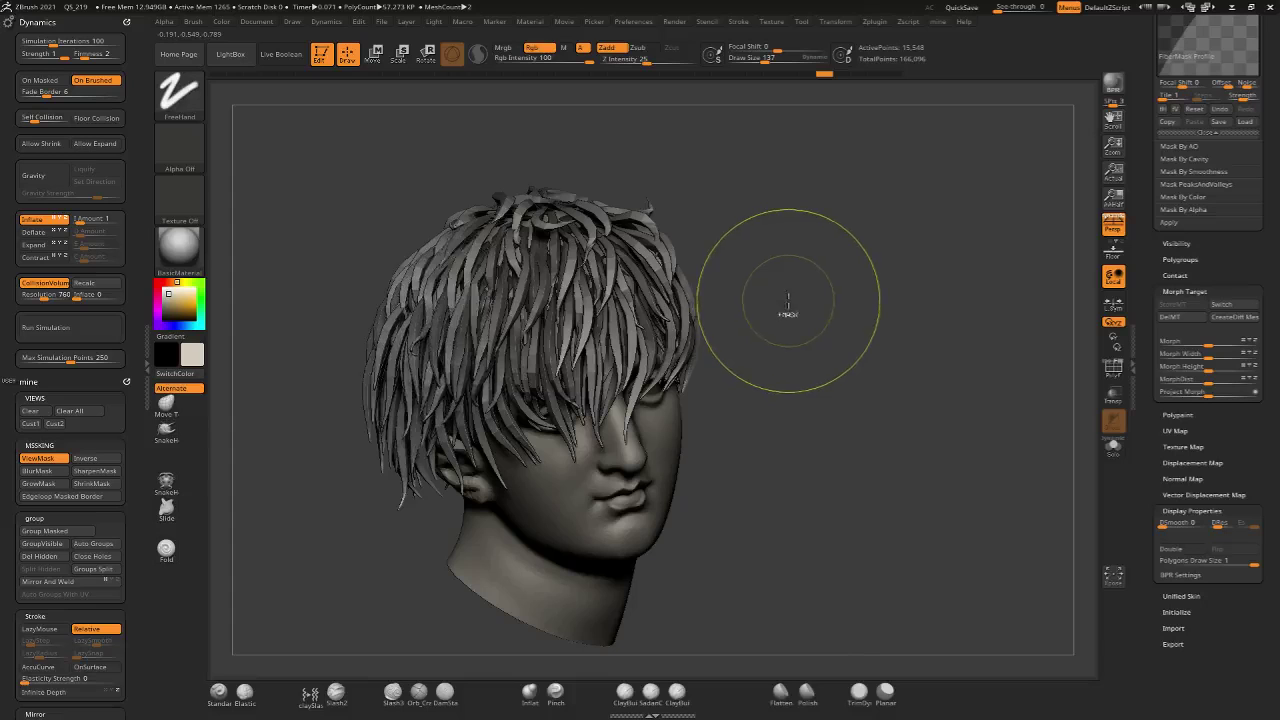
key("ctrl+z")
mouse_move(790, 301)
left_mouse_down()
mouse_move(723, 337)
mouse_move(783, 286)
left_mouse_up()
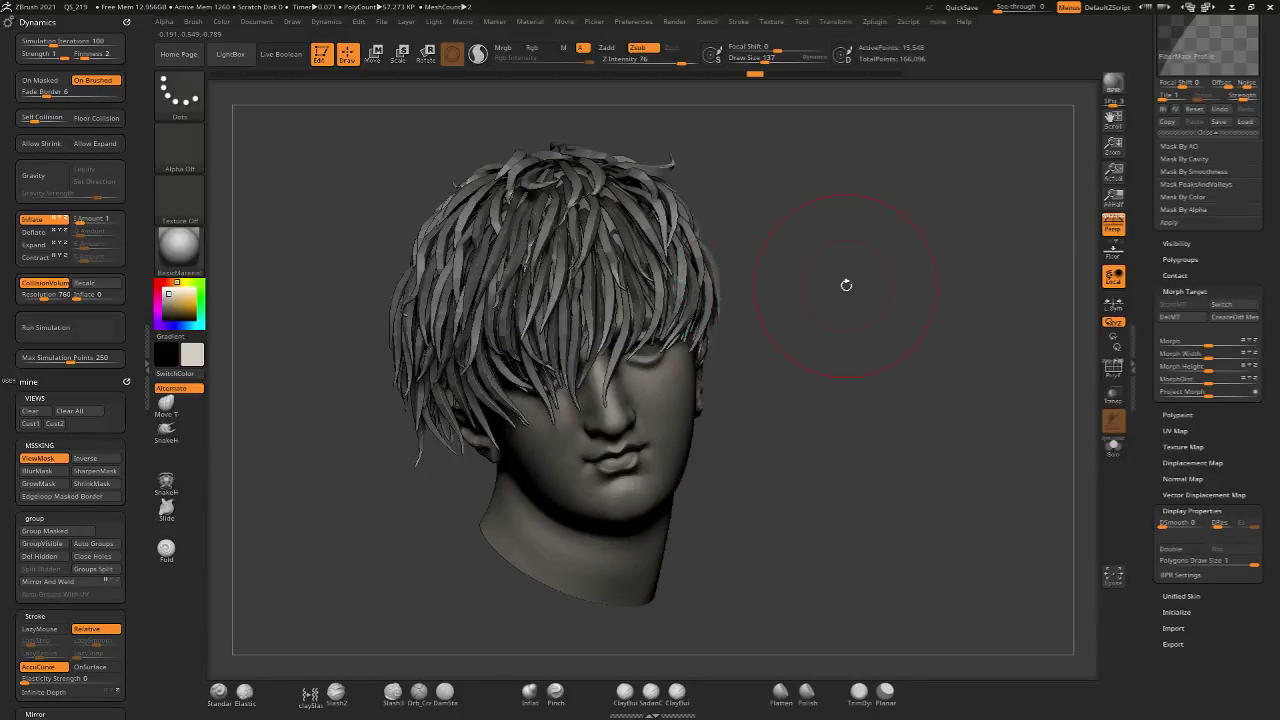
Toggle Switch several times to compare the hair with its stored morph shape
left_click(1238, 309)
left_click(1238, 309)
left_click(1238, 311)
left_click(1238, 311)
left_click(1238, 310)
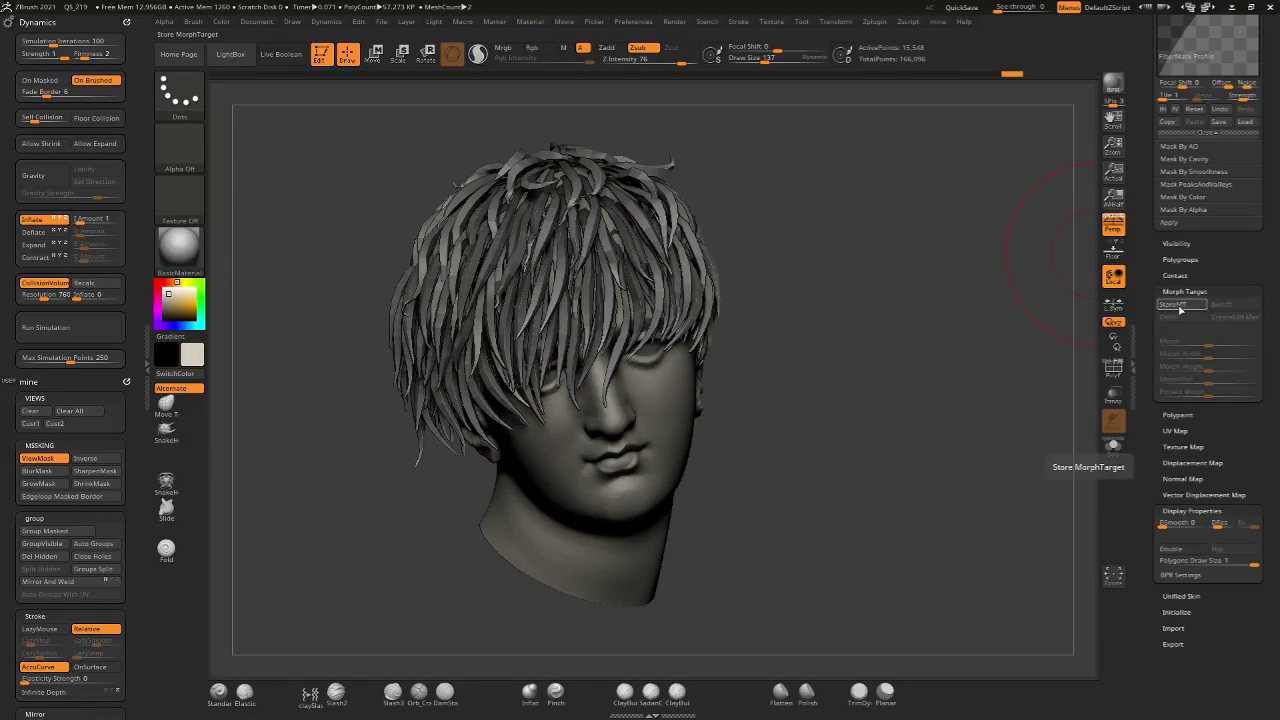
Reshape the crown strands with the brush enlarged to 73, orbiting around the head
key("s")
left_click_drag(563, 258, 548, 258)
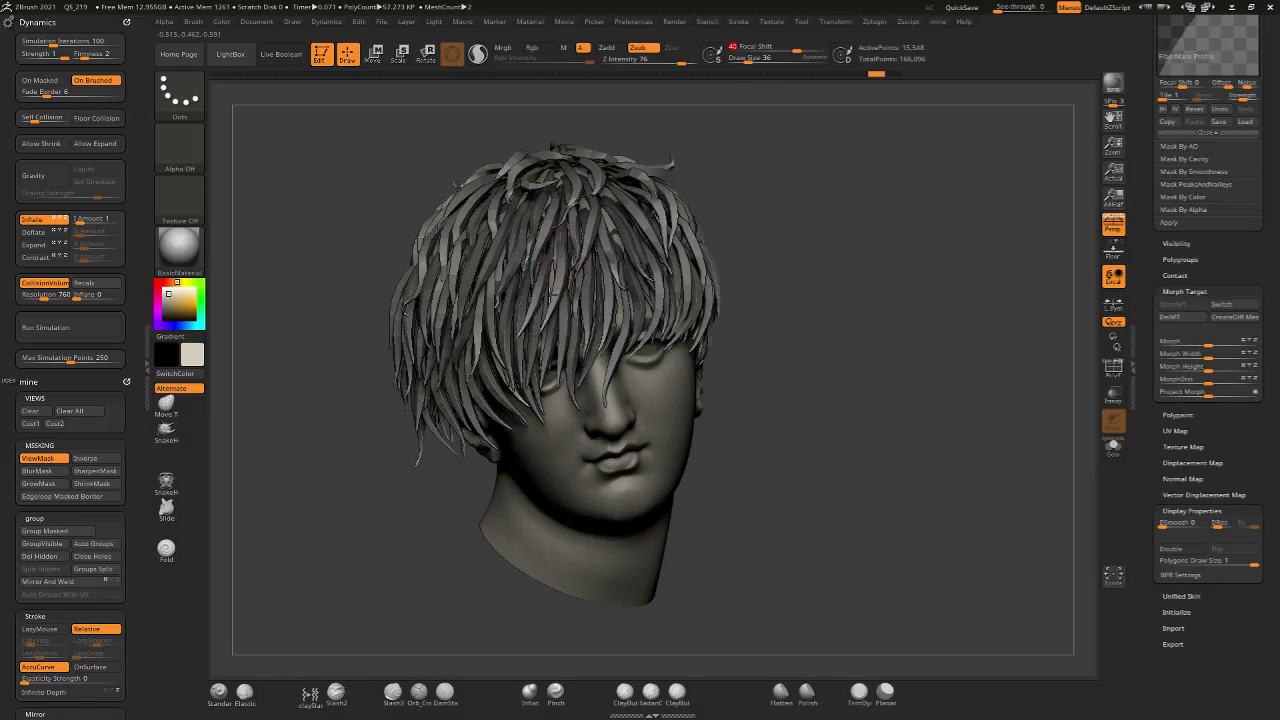
key("s")
left_click_drag(505, 280, 525, 280)
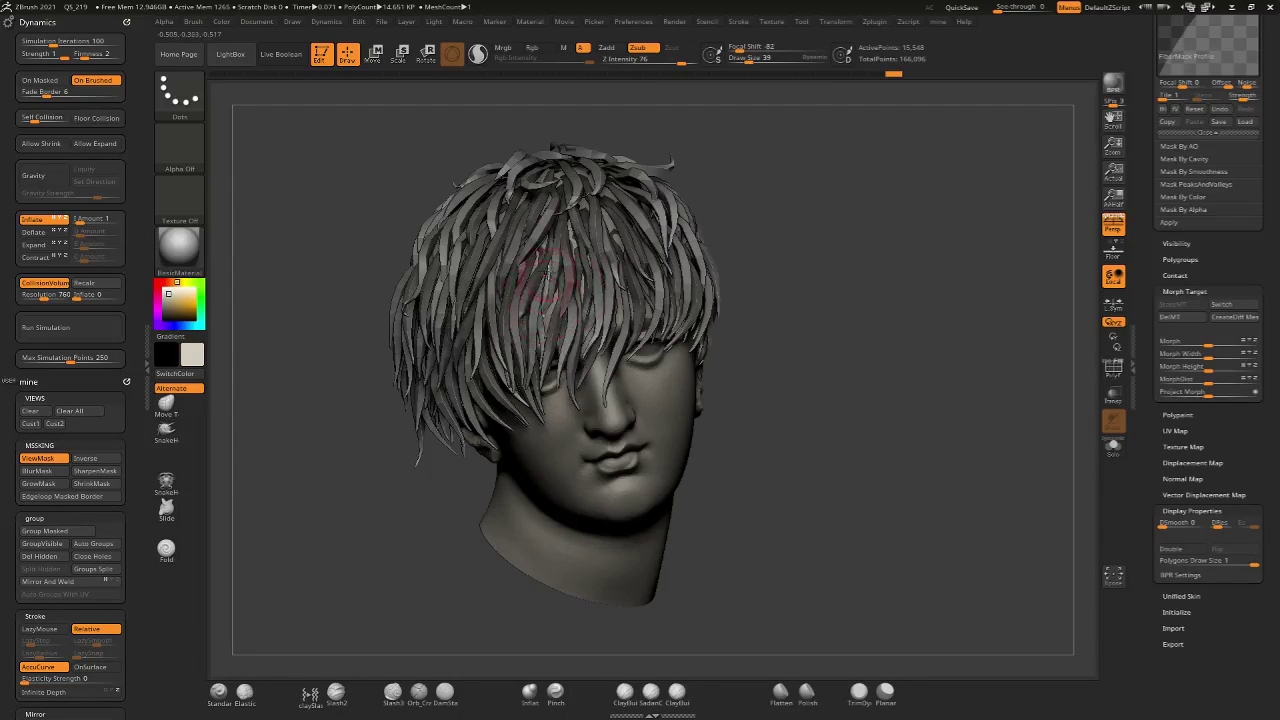
mouse_move(354, 488)
left_mouse_down()
mouse_move(512, 295)
mouse_move(505, 378)
left_mouse_up()
key("bracketright")
mouse_move(430, 235)
left_mouse_down()
mouse_move(456, 190)
mouse_move(428, 230)
mouse_move(347, 212)
left_mouse_up()
mouse_move(714, 167)
left_mouse_down()
mouse_move(789, 200)
mouse_move(749, 194)
left_mouse_up()
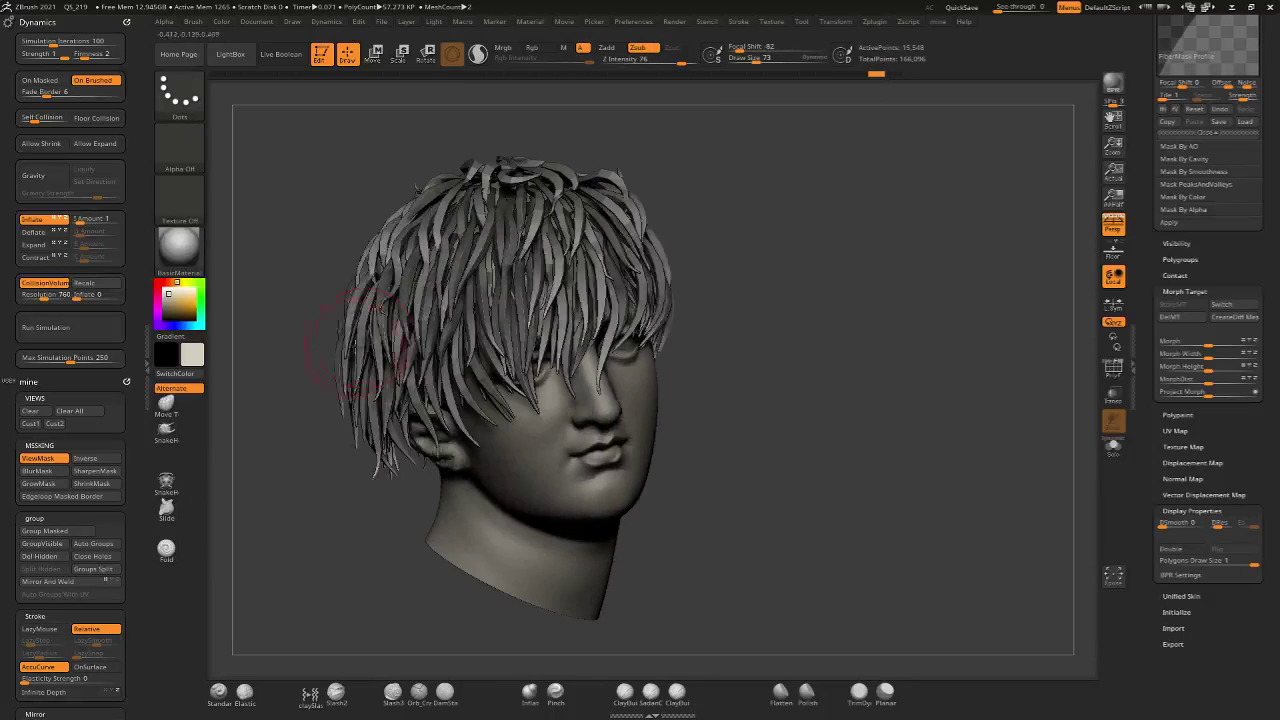
mouse_move(329, 343)
left_mouse_down()
mouse_move(452, 342)
mouse_move(451, 308)
mouse_move(370, 344)
left_mouse_up()
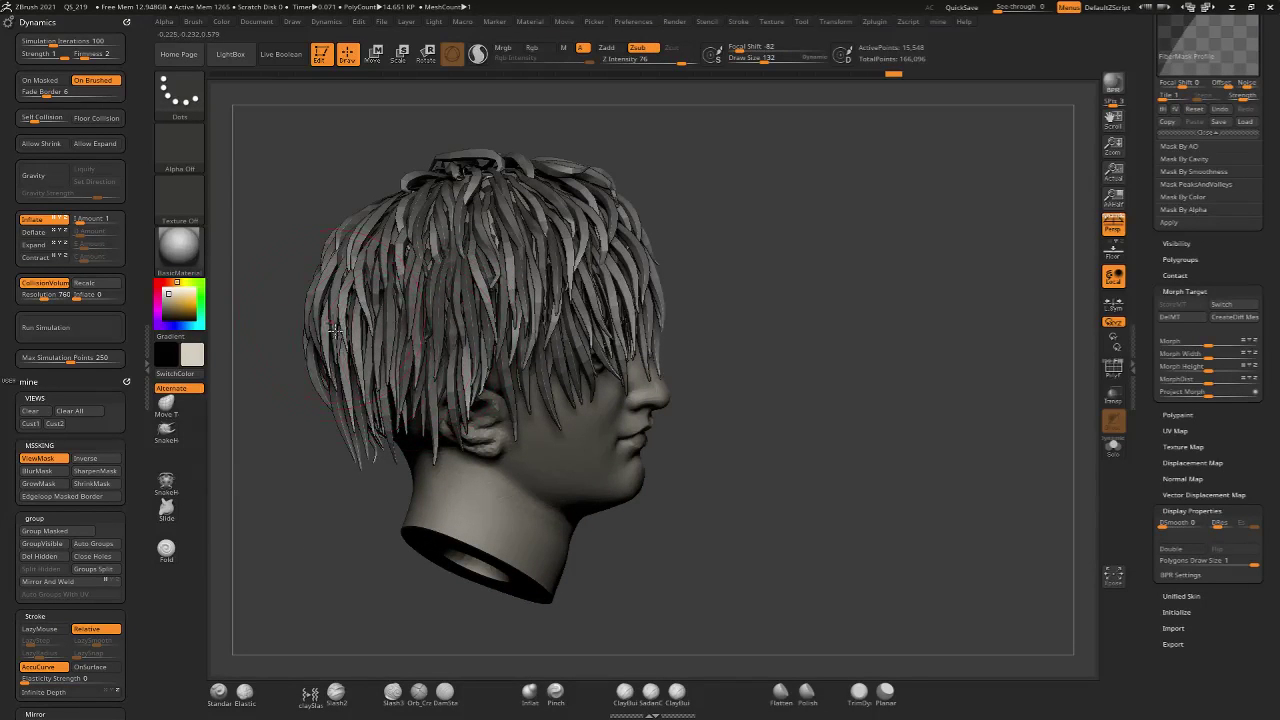
mouse_move(337, 523)
left_mouse_down()
mouse_move(300, 531)
mouse_move(402, 563)
mouse_move(428, 243)
mouse_move(477, 308)
left_mouse_up()
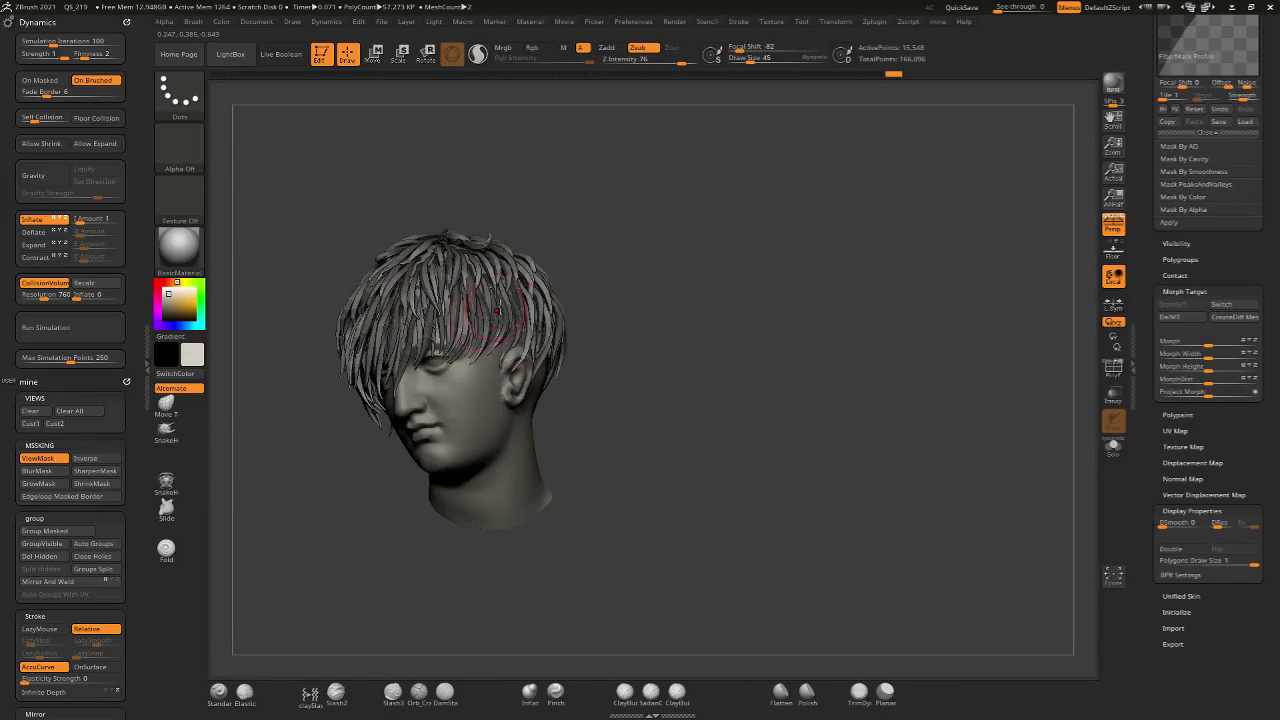
mouse_move(572, 290)
left_mouse_down()
mouse_move(600, 229)
mouse_move(614, 286)
mouse_move(634, 251)
mouse_move(705, 238)
left_mouse_up()
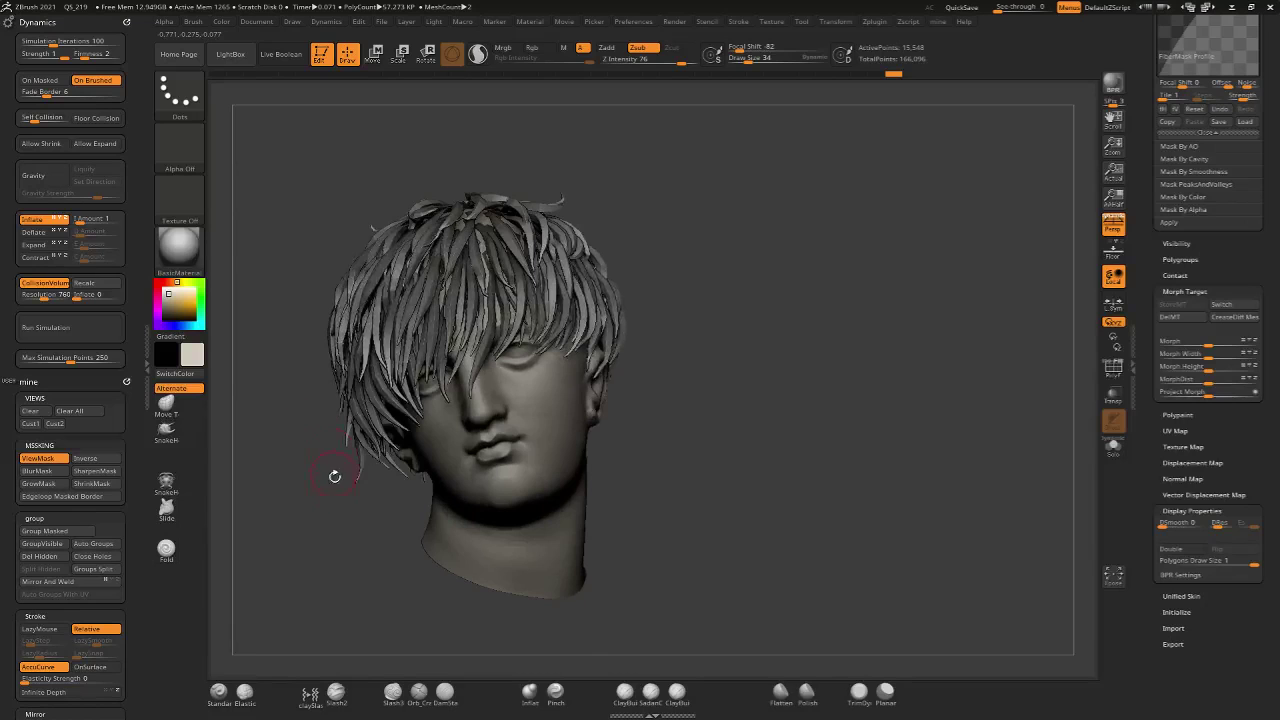
Reset Draw Size to 62 and flip Switch repeatedly to compare against the stored morph
key("s")
left_click_drag(306, 342, 334, 342)
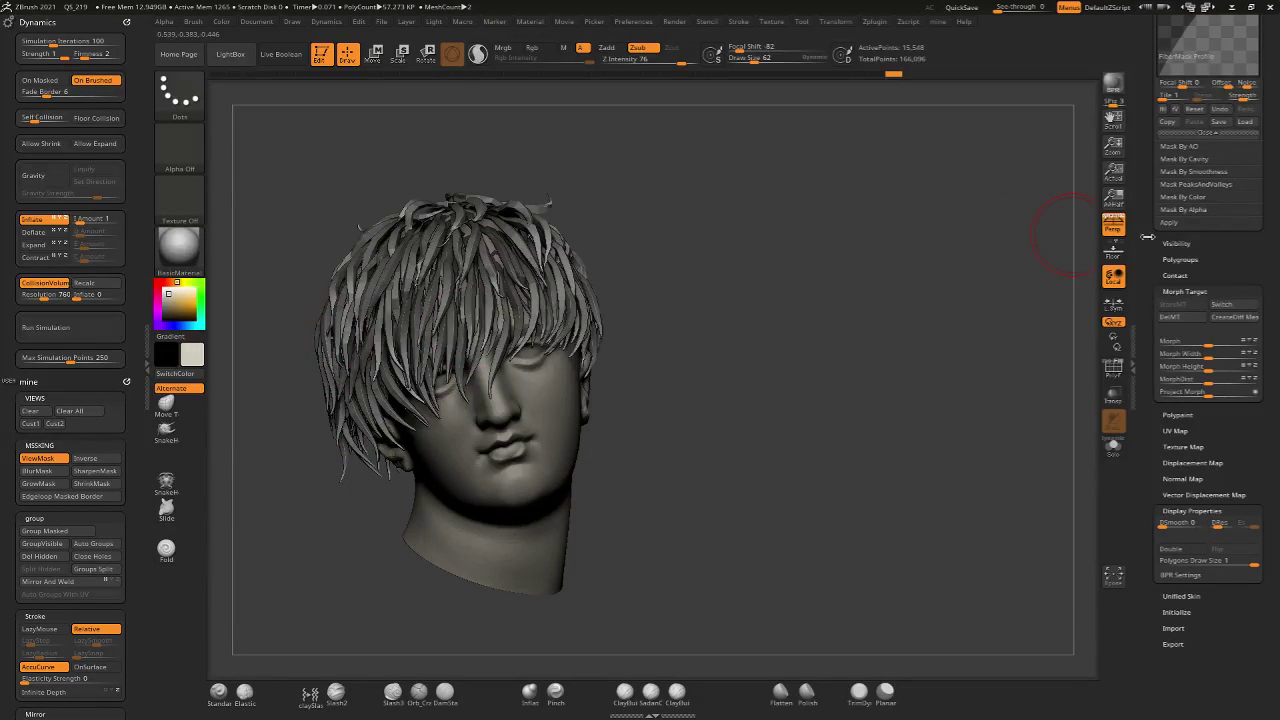
left_click(1241, 304)
left_click(1241, 304)
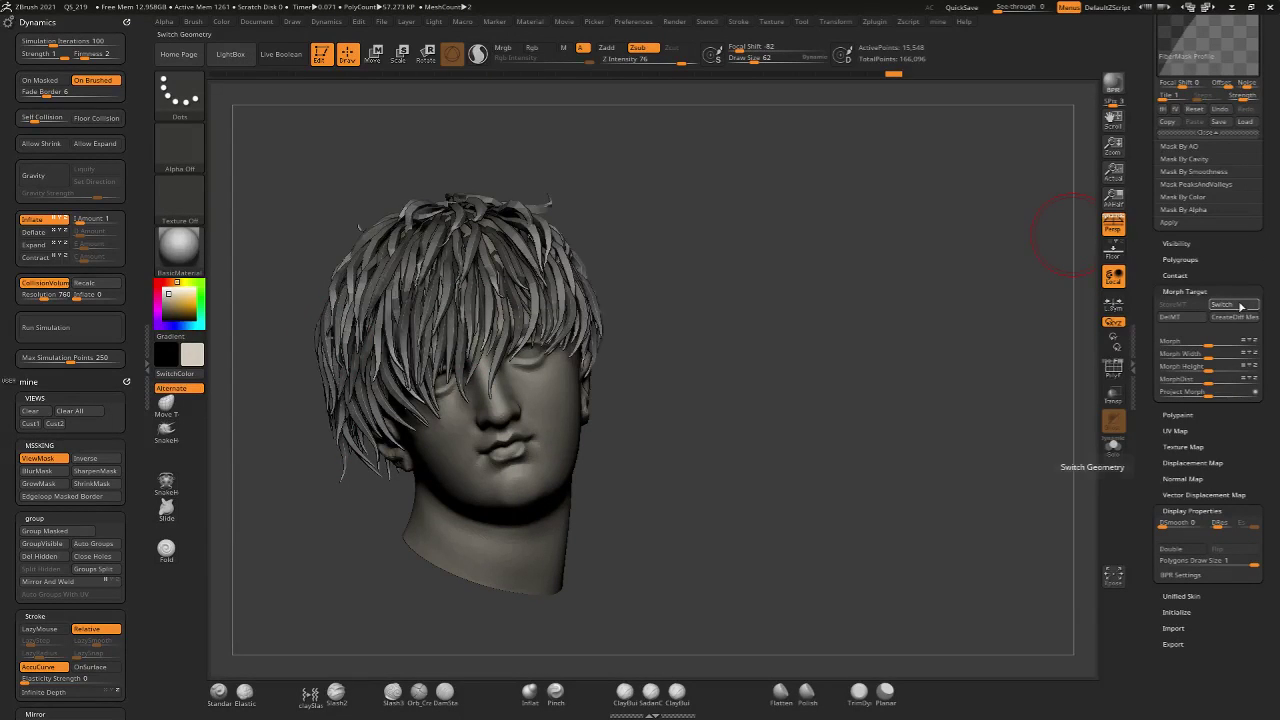
left_click(1241, 304)
left_click(1241, 304)
left_click(1241, 305)
left_click(1241, 305)
mouse_move(914, 351)
left_mouse_down()
mouse_move(834, 380)
mouse_move(846, 349)
mouse_move(900, 352)
left_mouse_up()
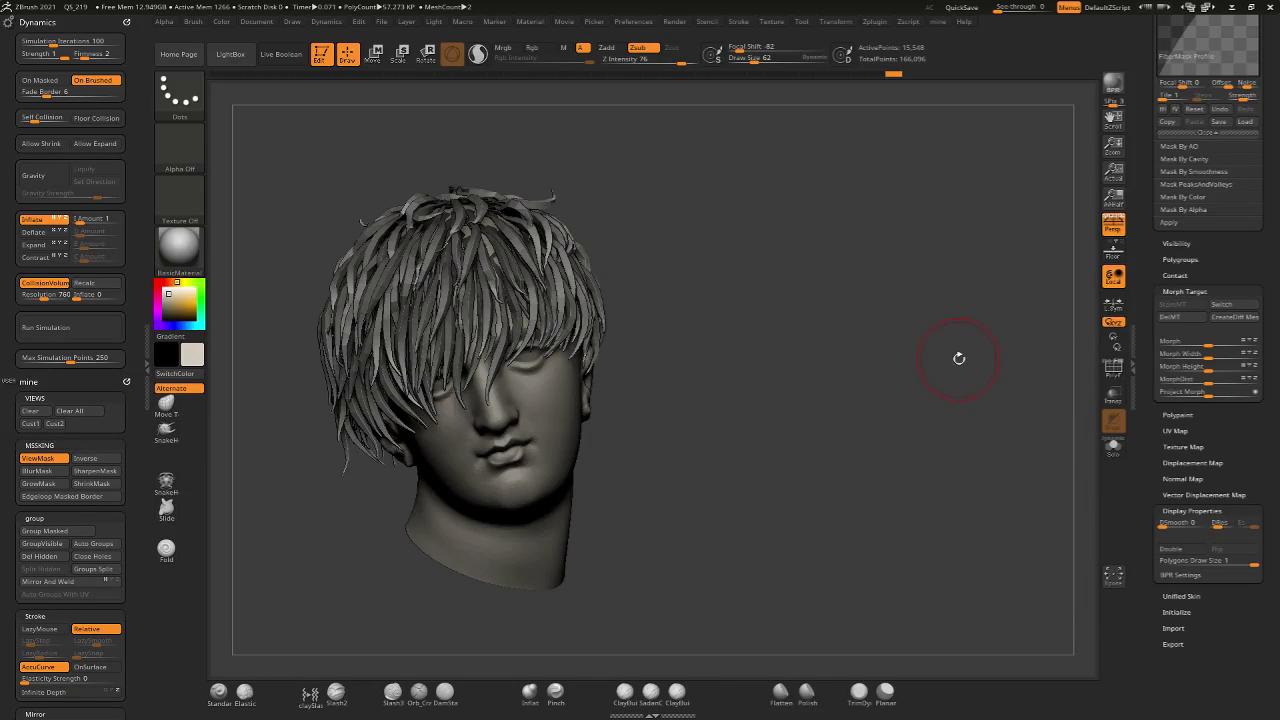
Choose a new sculpting brush from the C brush list
key("b")
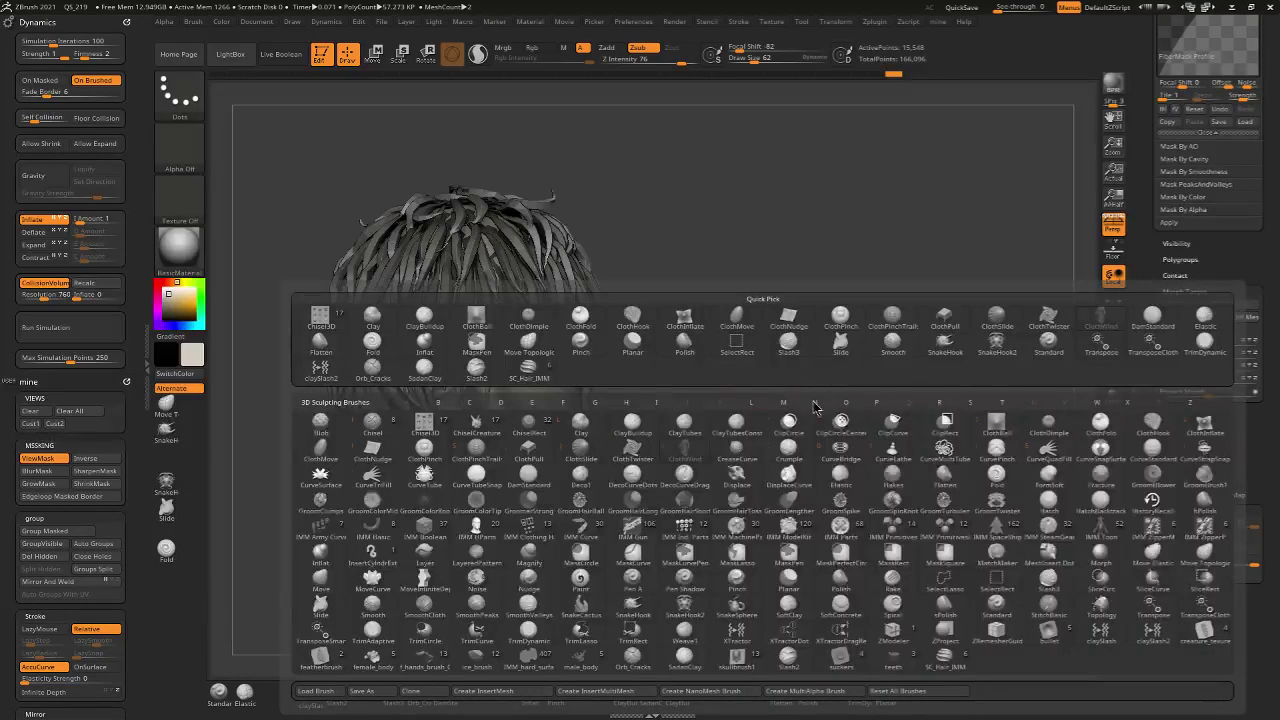
key("c")
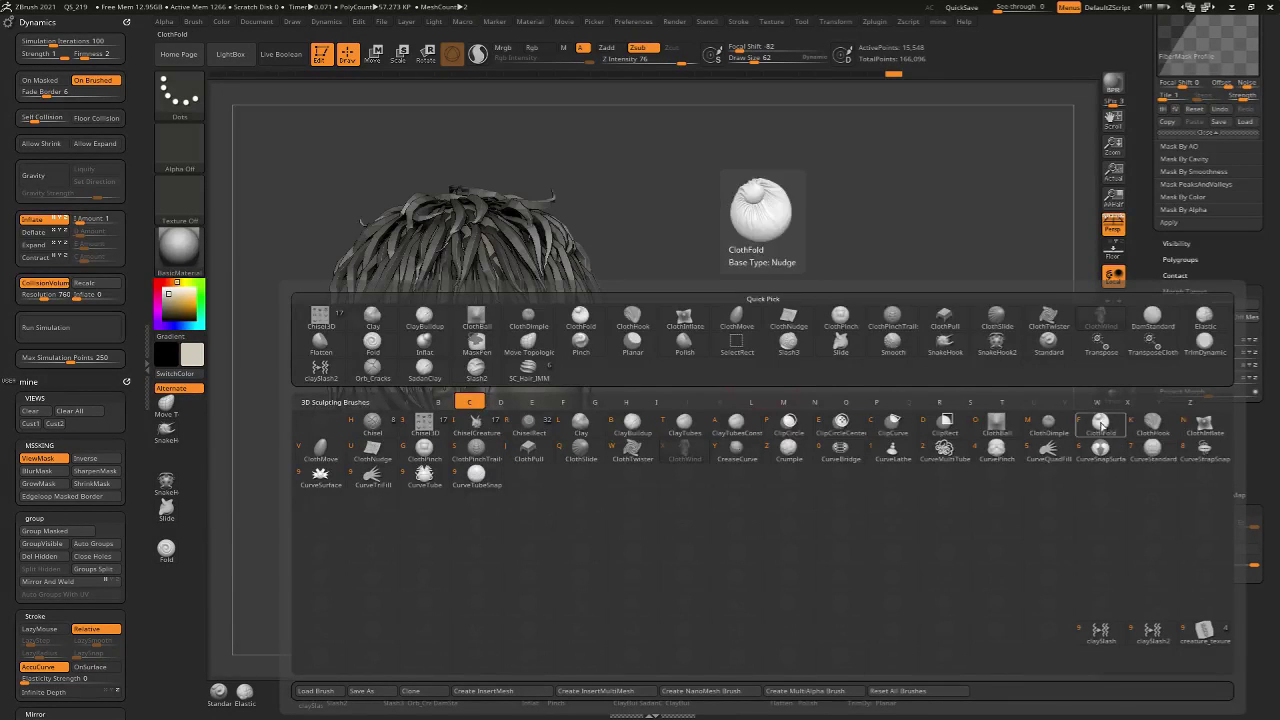
left_click(1140, 455)
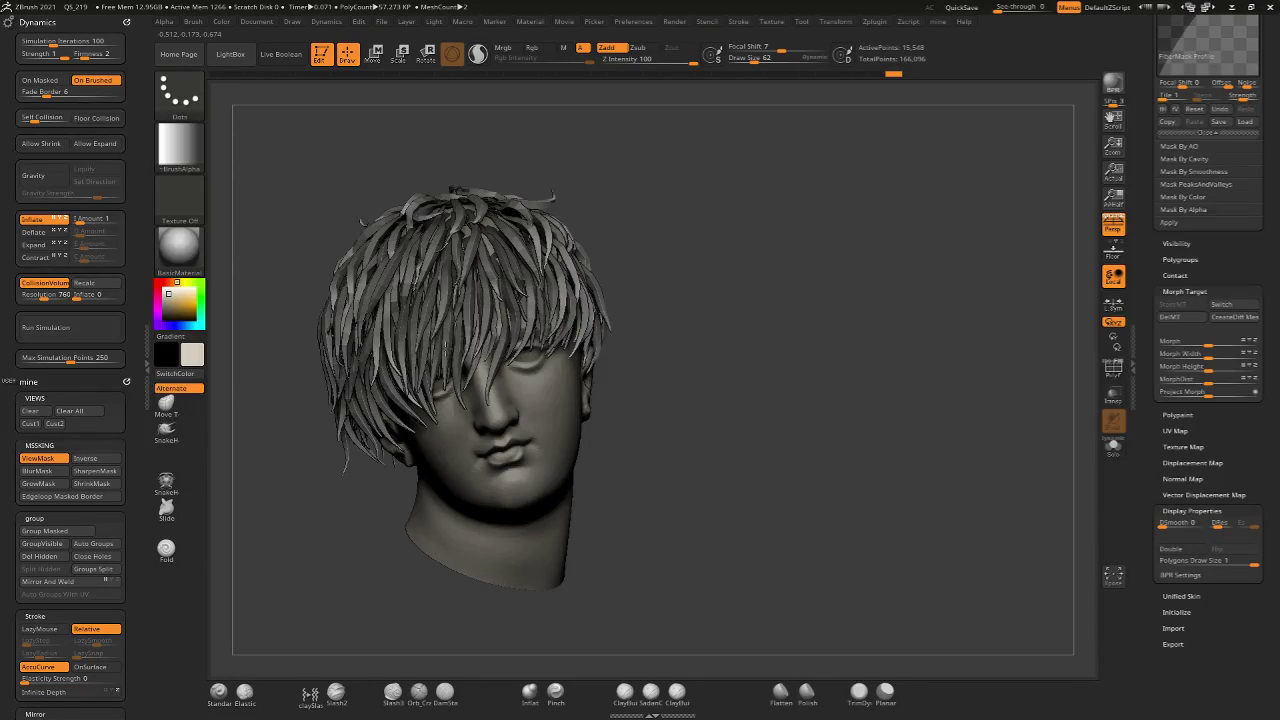
left_click_drag(332, 547, 378, 515)
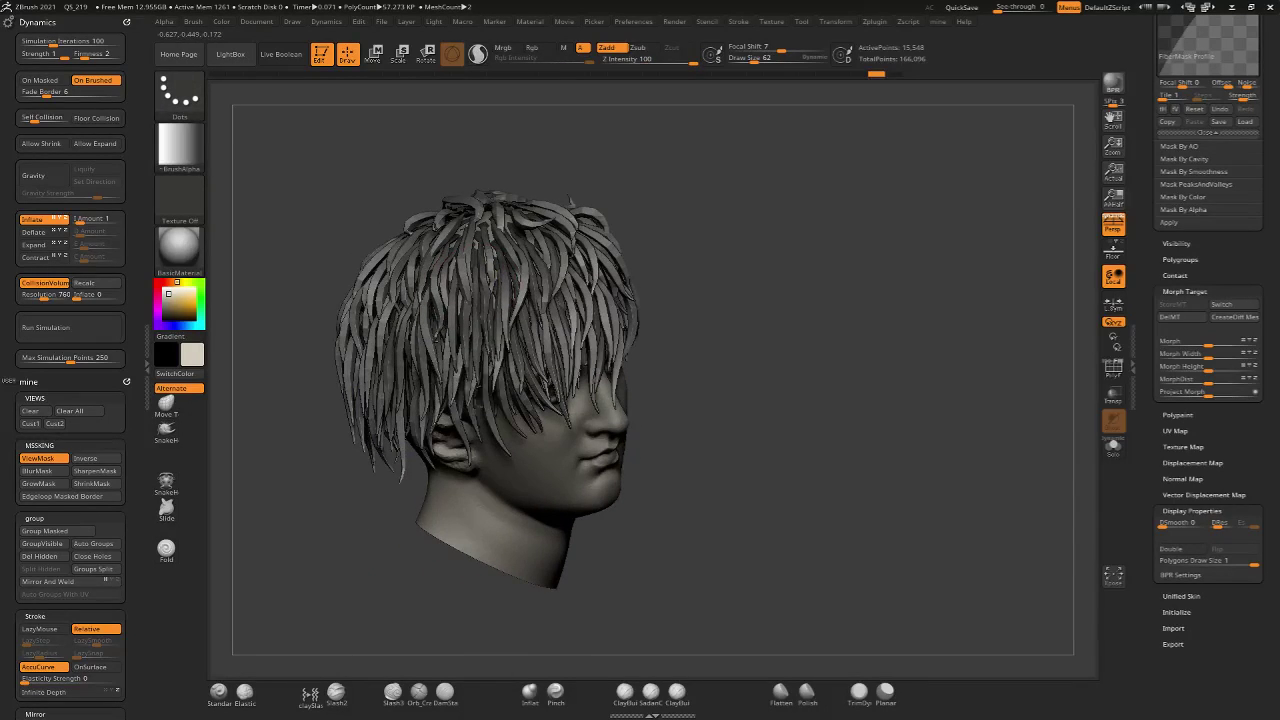
left_click_drag(329, 517, 490, 515)
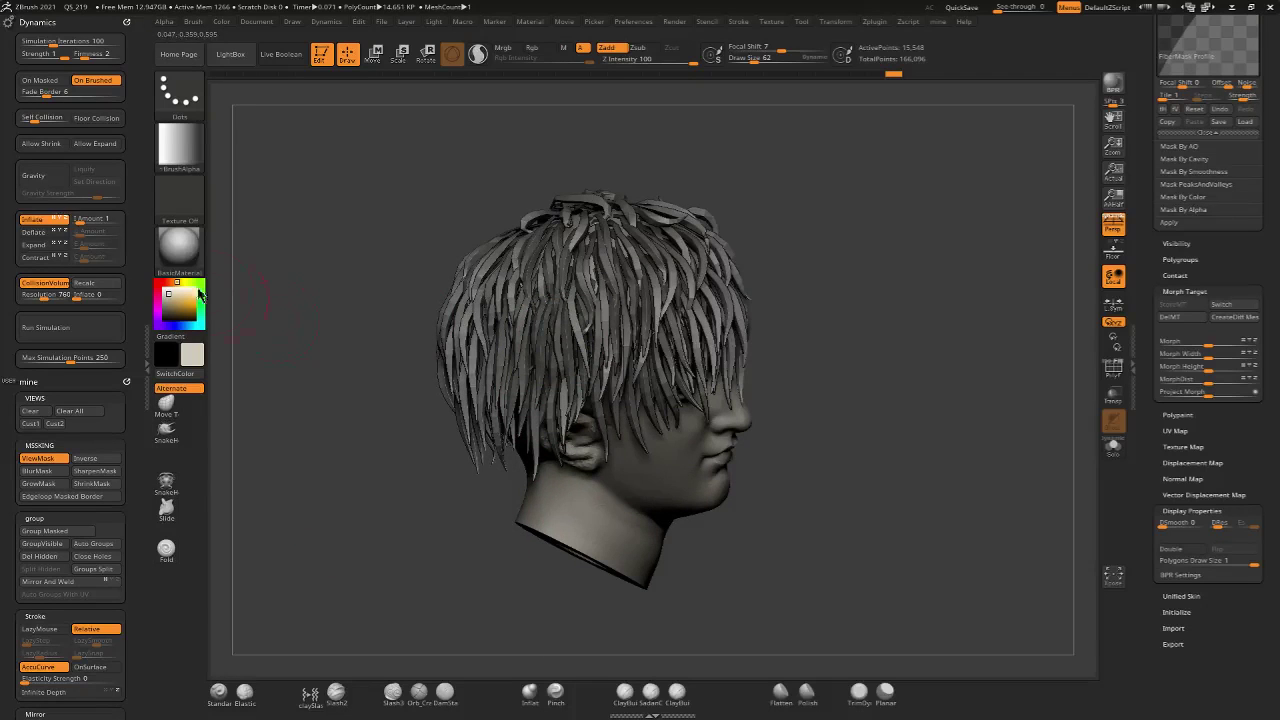
Turn off Inflate in Dynamics and rotate the head to check front and back
left_click(34, 220)
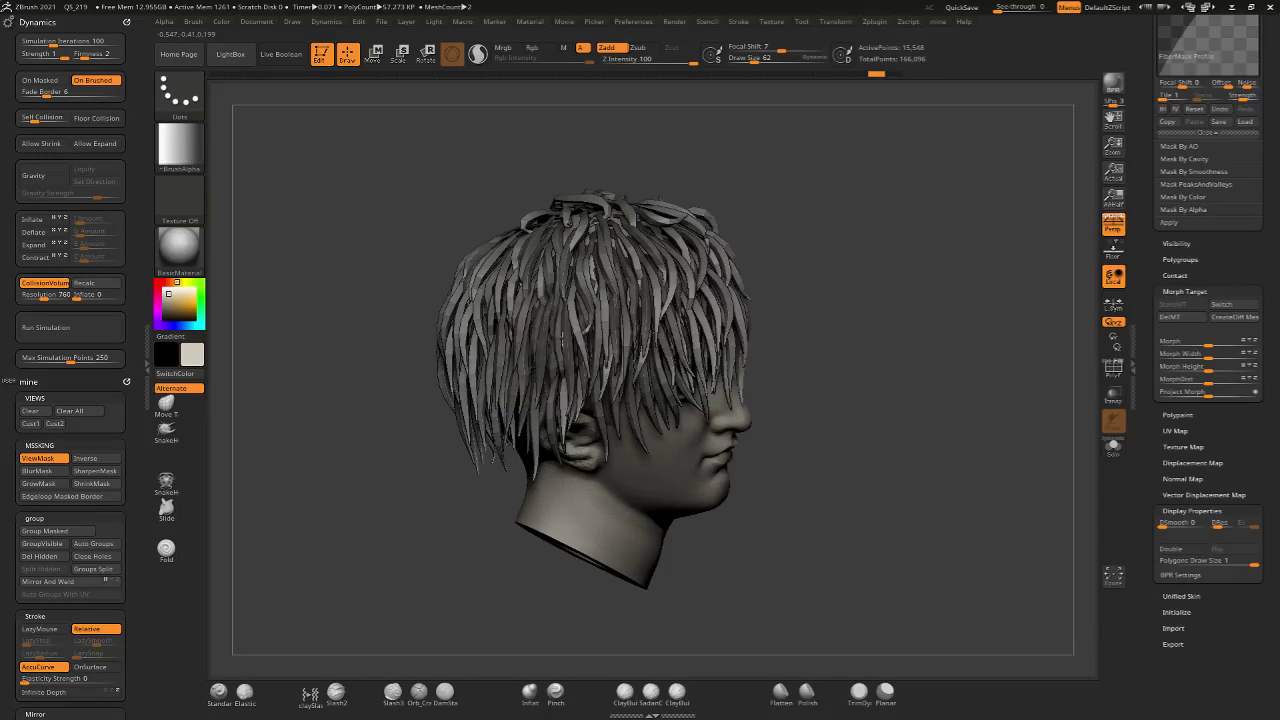
left_click_drag(761, 243, 700, 250)
mouse_move(843, 240)
left_mouse_down()
mouse_move(740, 270)
mouse_move(808, 312)
left_mouse_up()
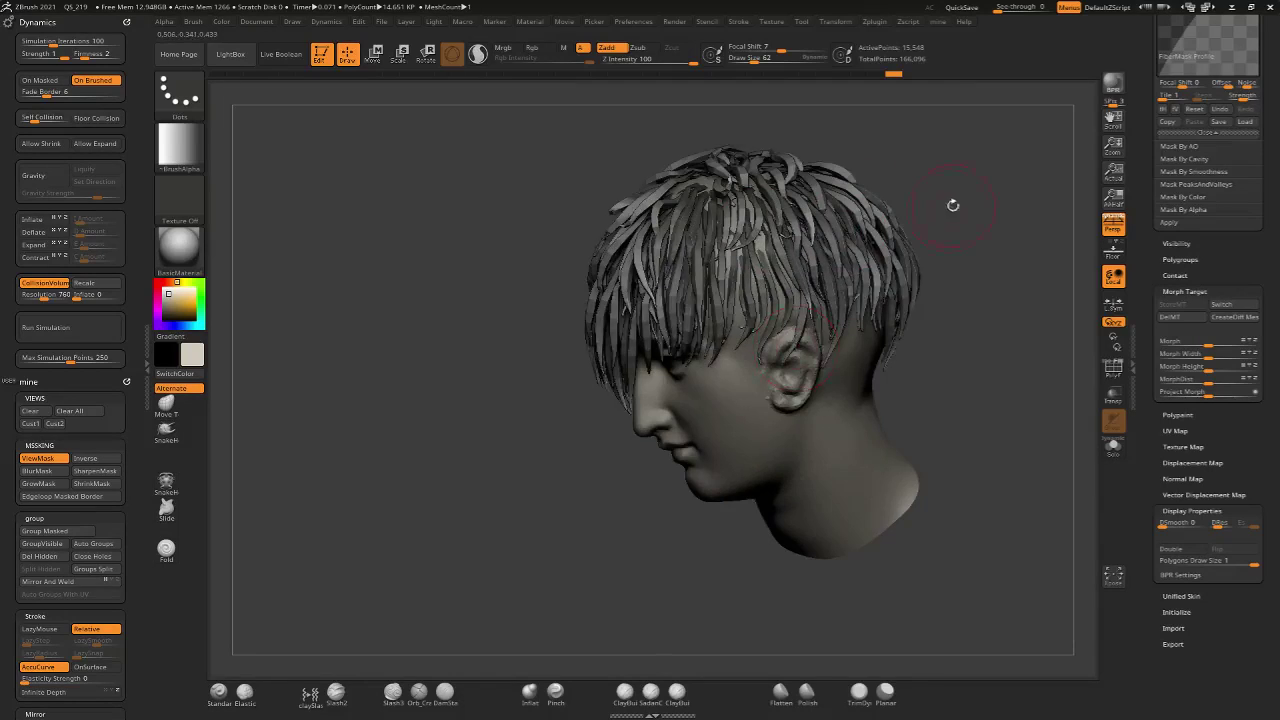
left_click_drag(951, 200, 858, 236)
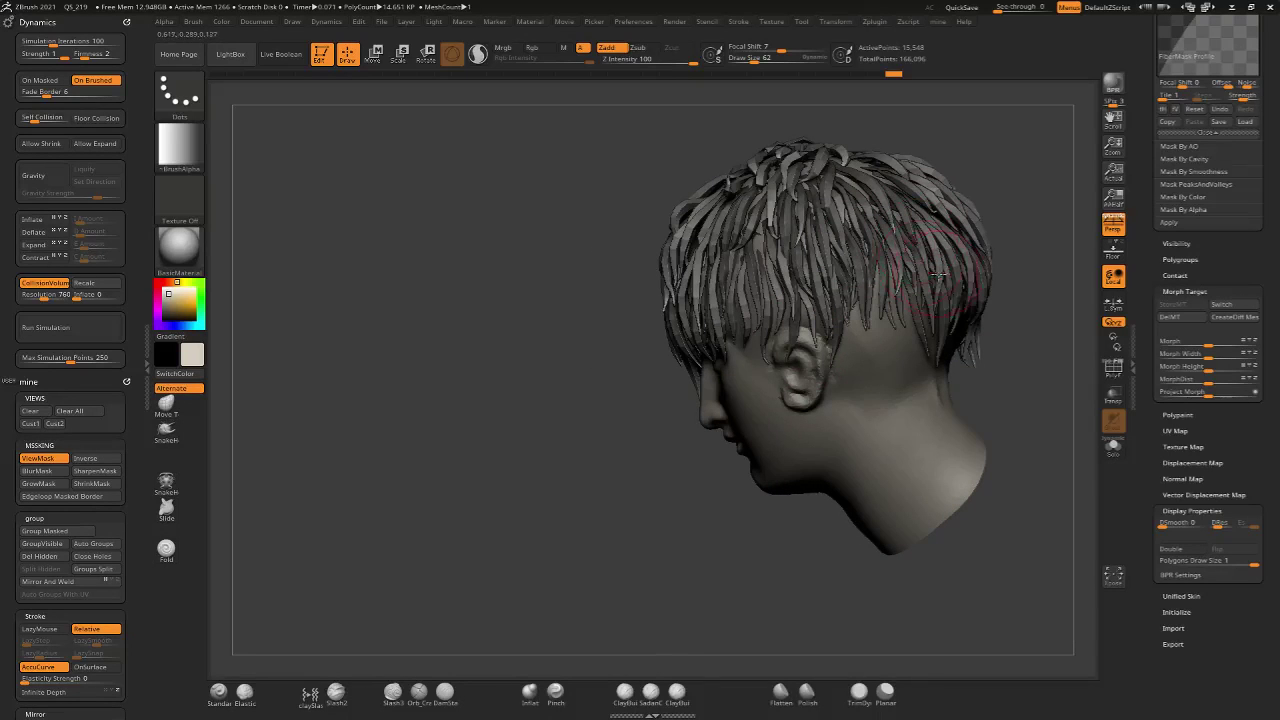
Set Z Intensity to 87 and Draw Size to 98, orbiting to view the face profile
key("u")
mouse_move(936, 276)
left_mouse_down()
mouse_move(924, 276)
mouse_move(961, 278)
left_mouse_up()
key("s")
left_click_drag(680, 445, 611, 477)
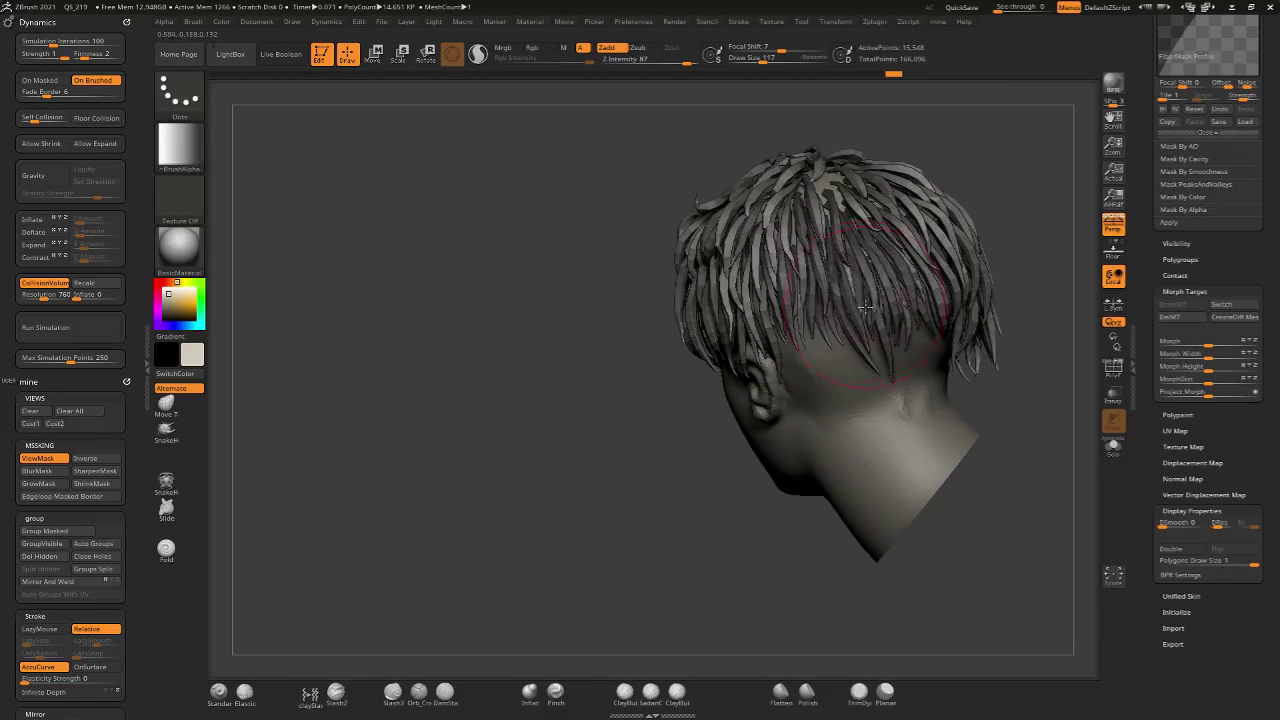
key("s")
left_click_drag(851, 316, 838, 316)
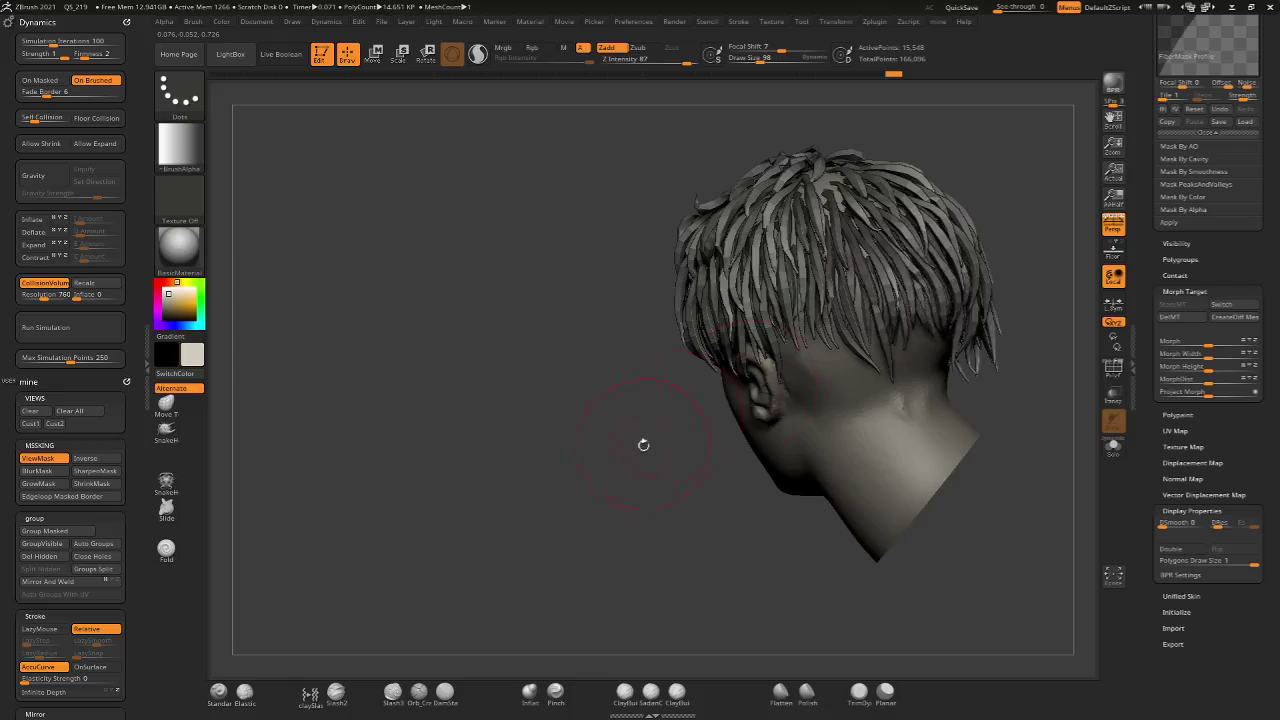
left_click_drag(666, 423, 671, 427)
mouse_move(930, 250)
left_mouse_down()
mouse_move(943, 194)
mouse_move(903, 206)
left_mouse_up()
key("shift")
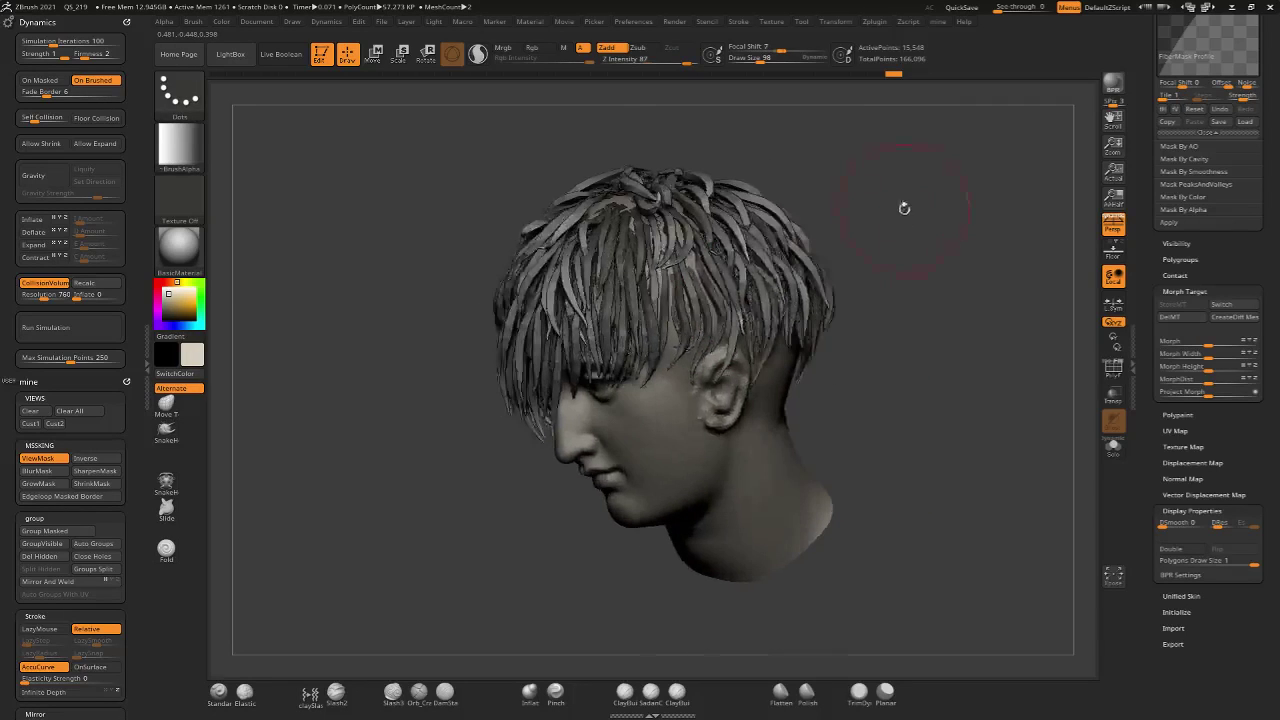
Pick the ClothTwister brush and twist the strands along the fringe
key("b")
key("c")
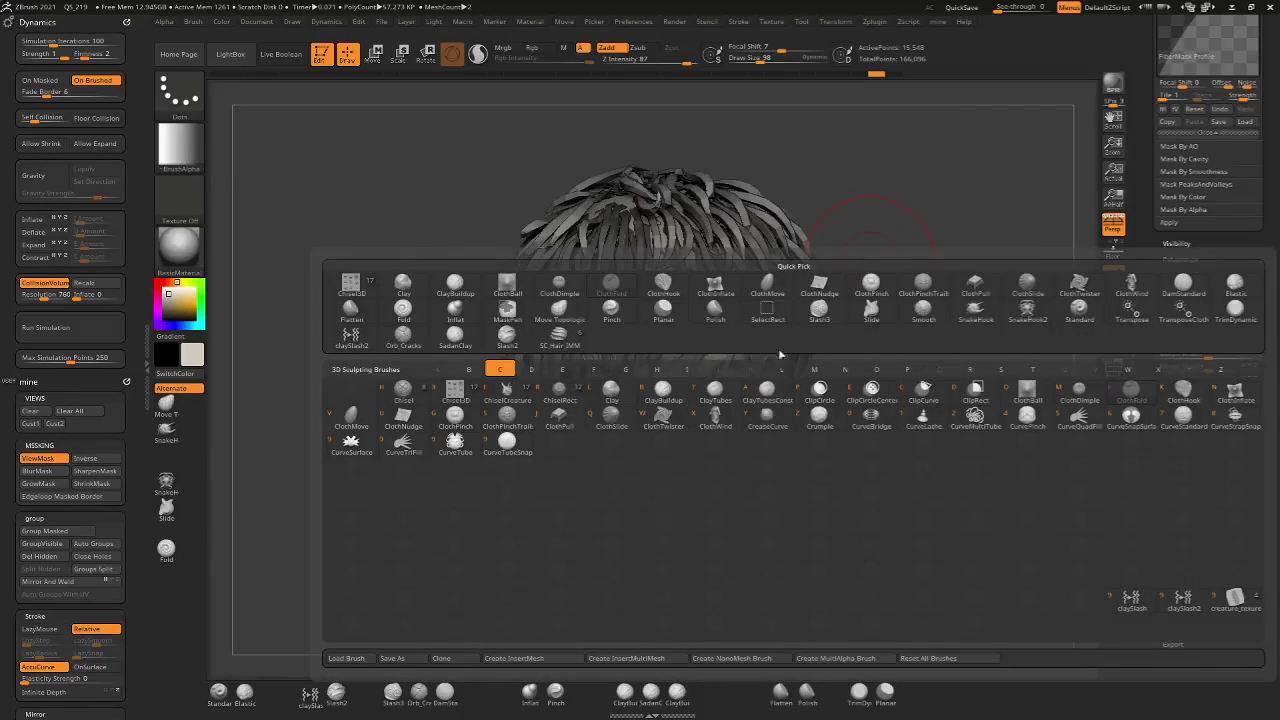
left_click(660, 418)
left_click_drag(690, 330, 707, 318)
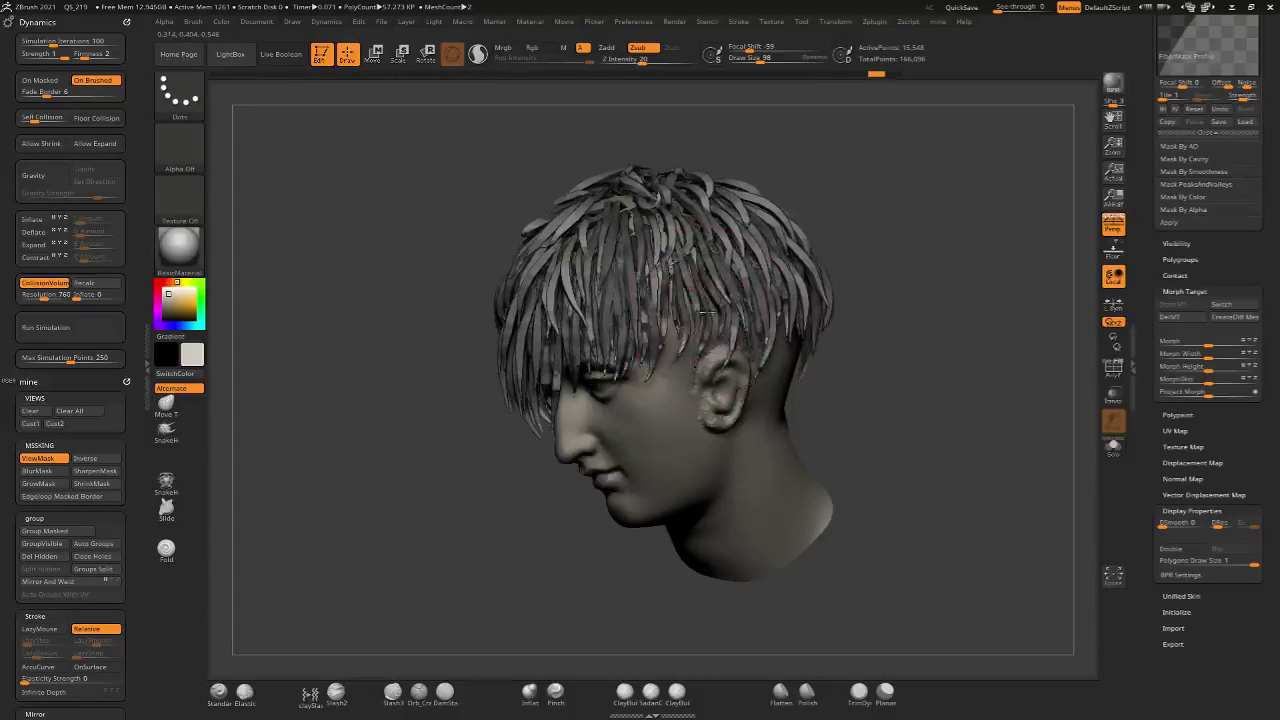
left_click_drag(488, 493, 488, 443)
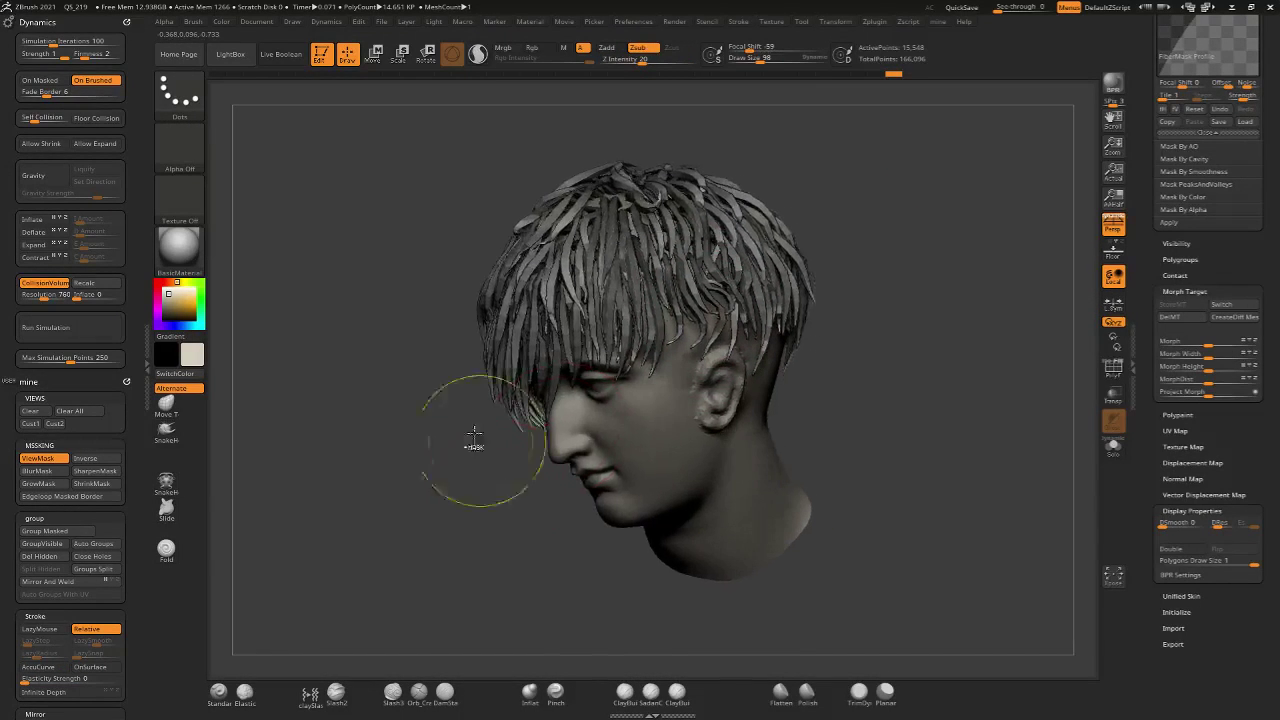
Shrink the brush to 73, orbit to a right three-quarter view, and delete the stored morph target
key("bracketleft")
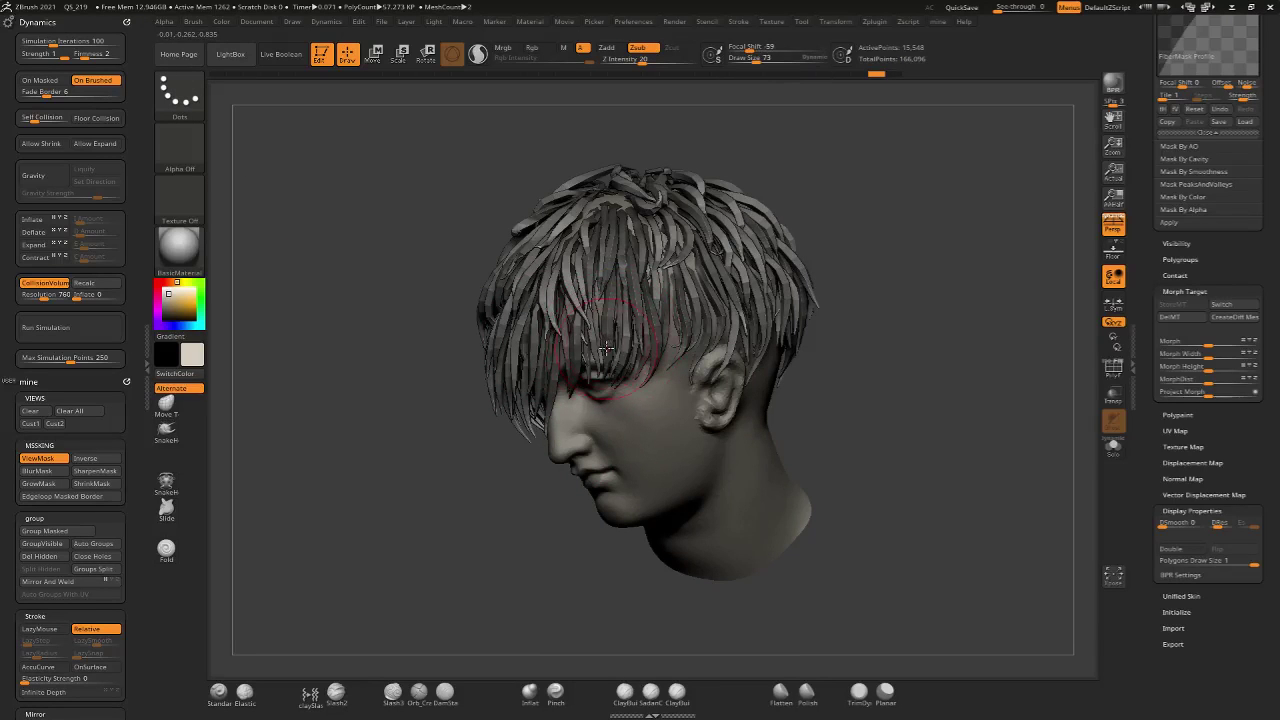
left_click_drag(490, 492, 526, 462)
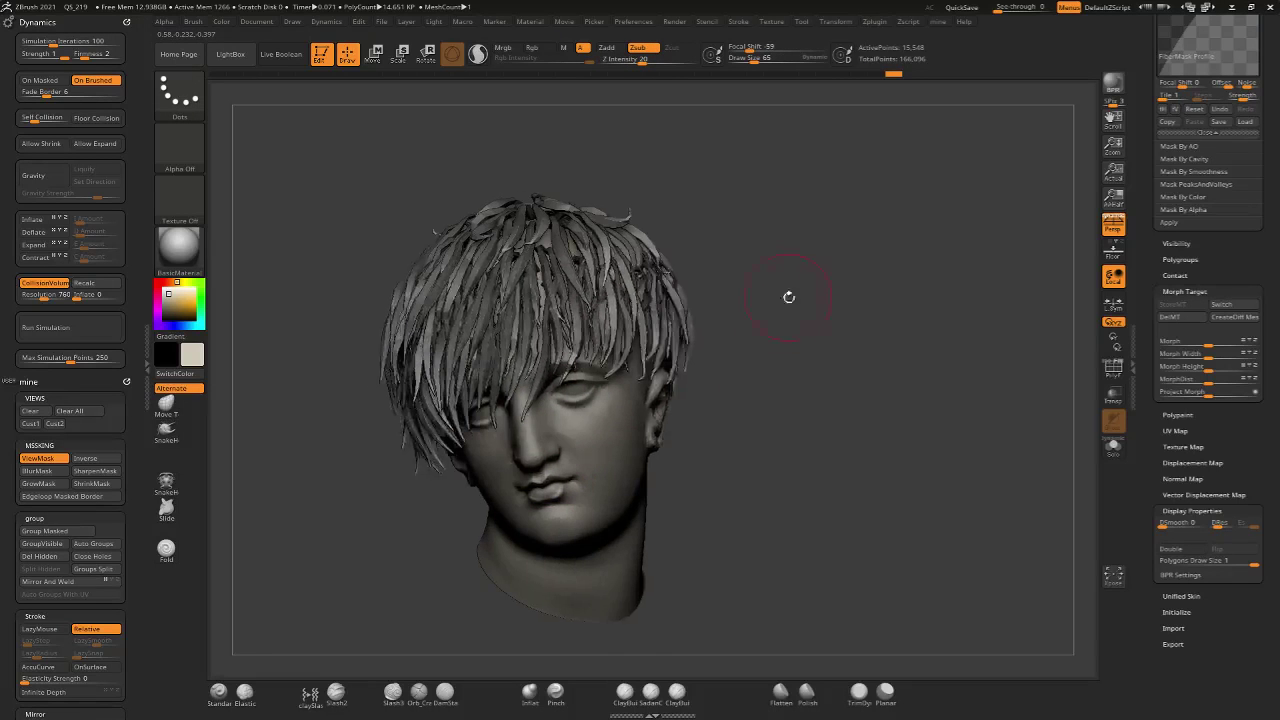
left_click_drag(789, 301, 837, 269)
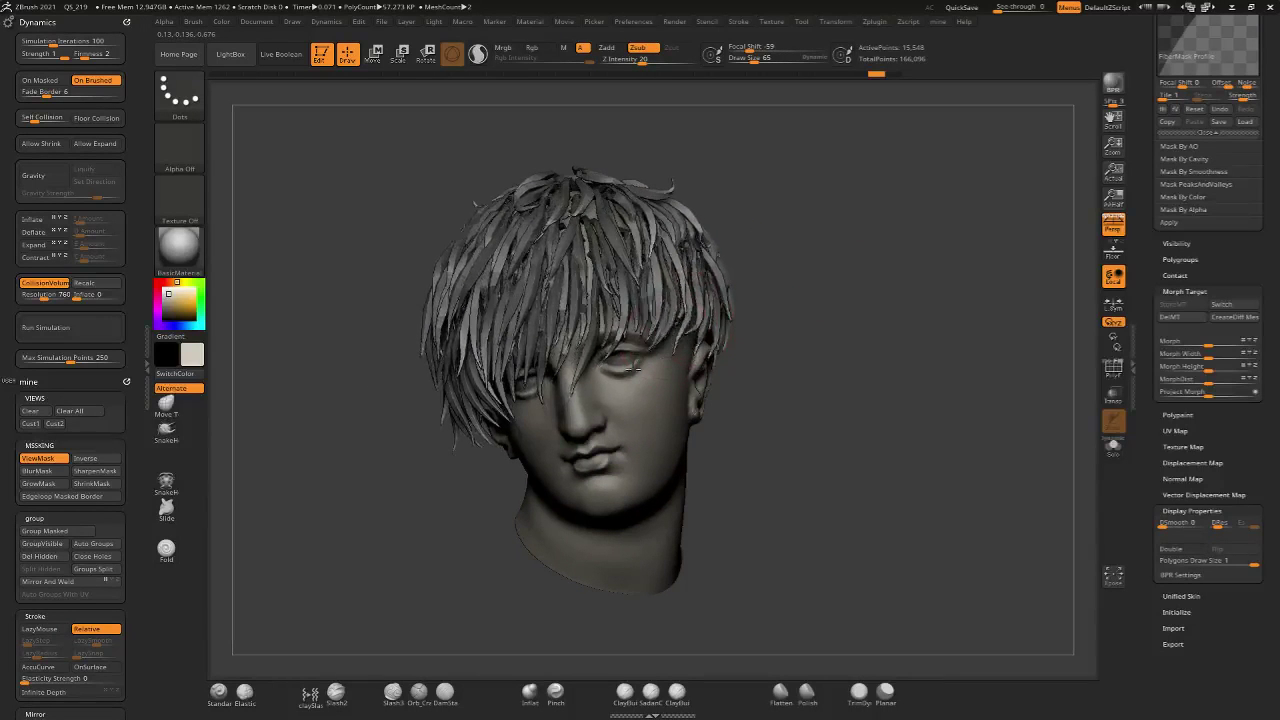
mouse_move(800, 243)
left_mouse_down()
mouse_move(822, 240)
mouse_move(806, 243)
left_mouse_up()
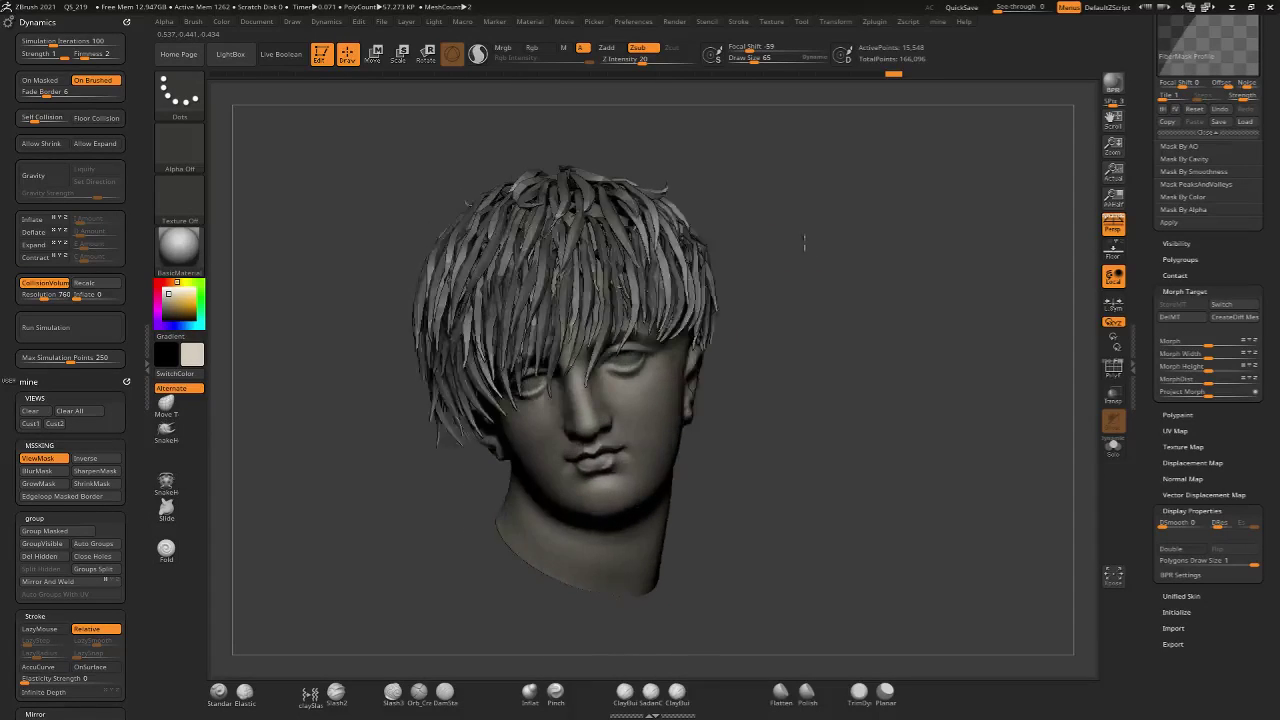
left_click(1190, 318)
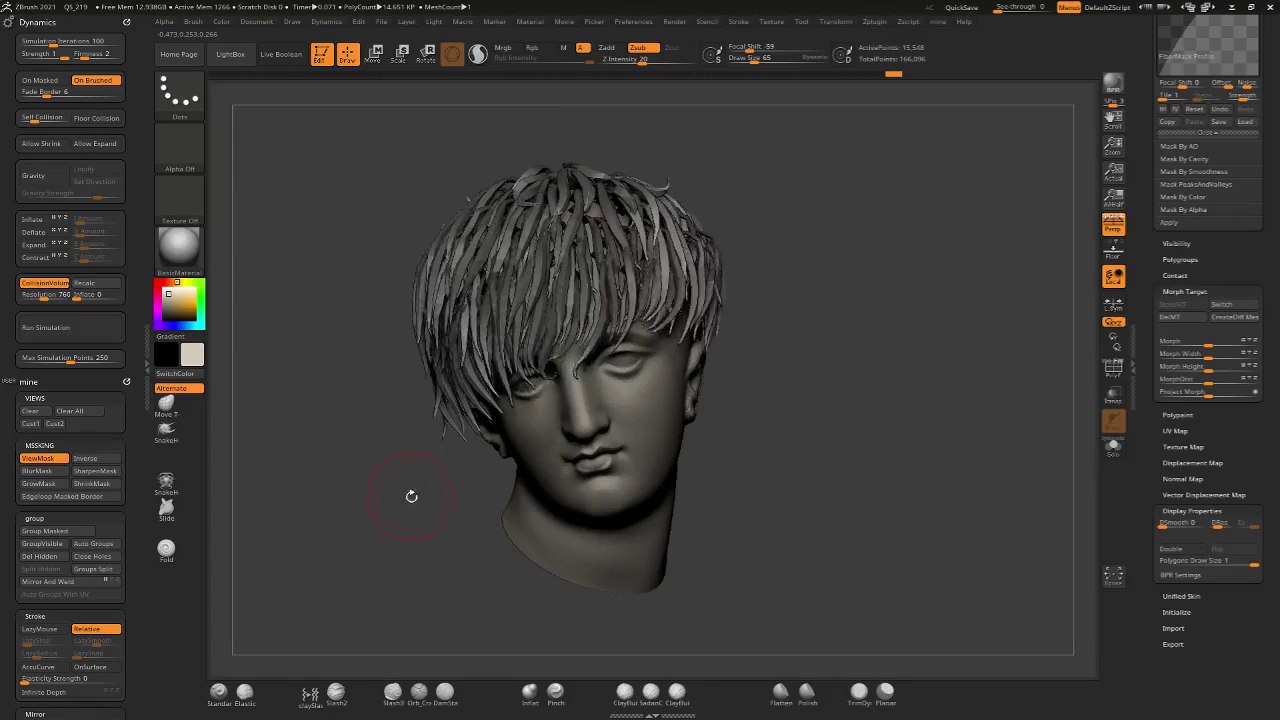
Push the hair upward into a fuller volume with a size-98 brush, then enable gravity at about 5.7
key("bracketright")
key("bracketright")
key("bracketright")
key("bracketleft")
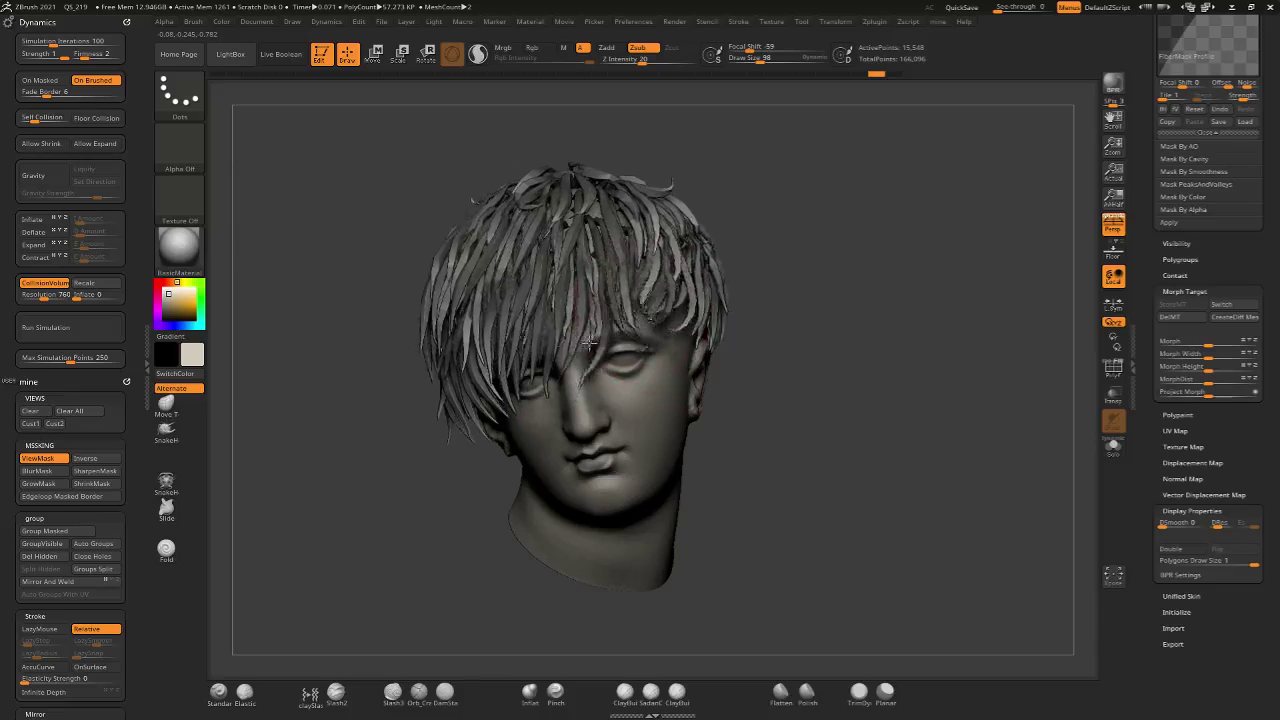
mouse_move(414, 508)
left_mouse_down()
mouse_move(392, 502)
mouse_move(481, 430)
left_mouse_up()
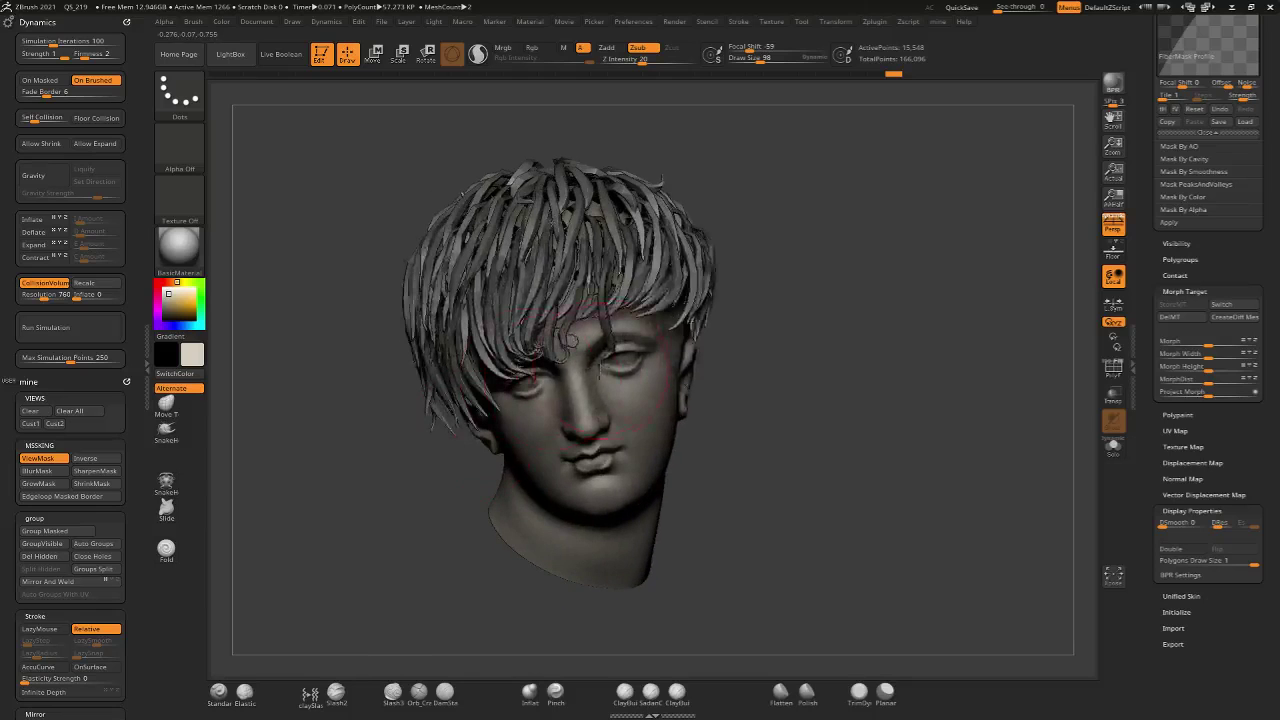
left_click_drag(601, 370, 614, 243)
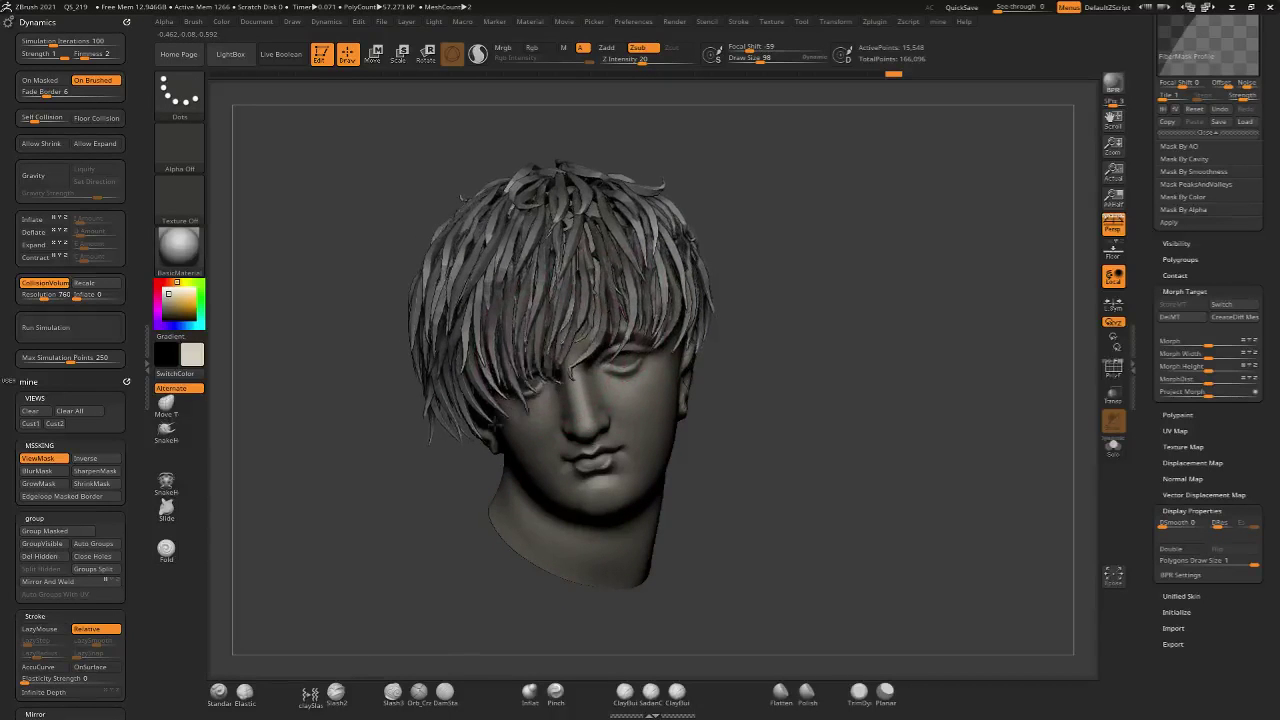
key("s")
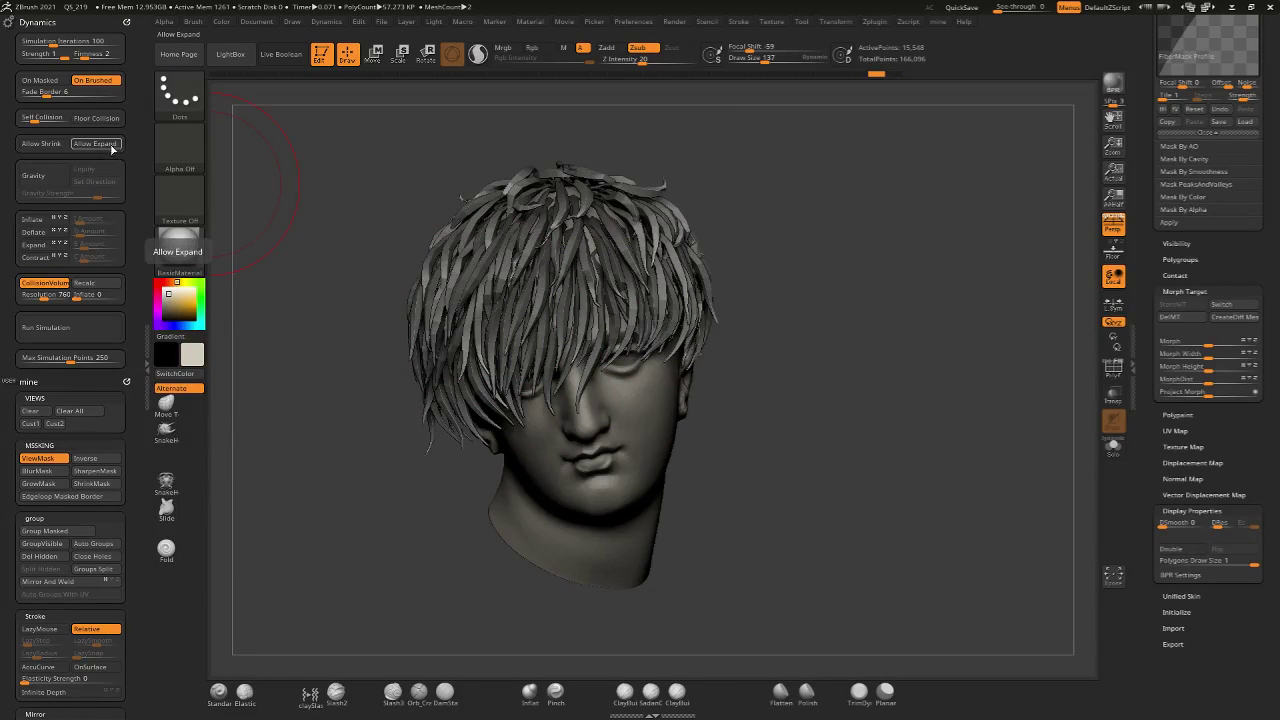
left_click(62, 178)
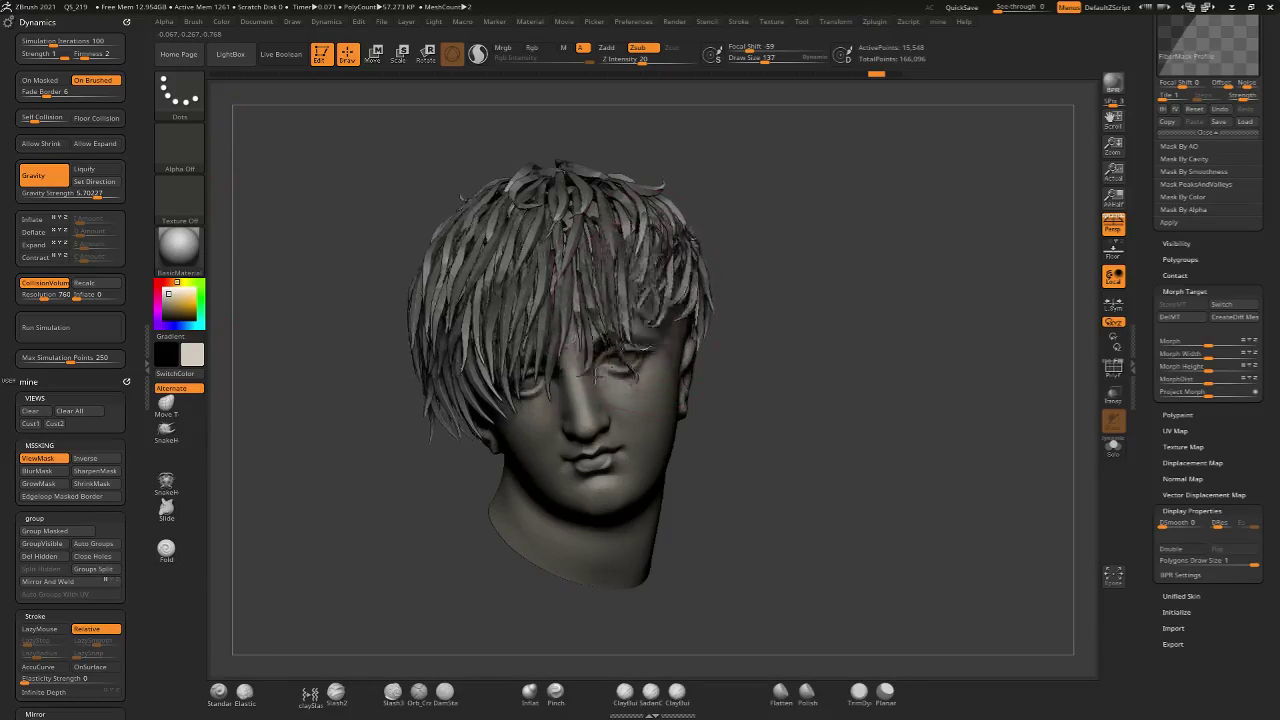
Shrink the brush to 89 and reshape the strands under gravity from a left-profile view
key("bracketleft")
key("bracketleft")
key("bracketleft")
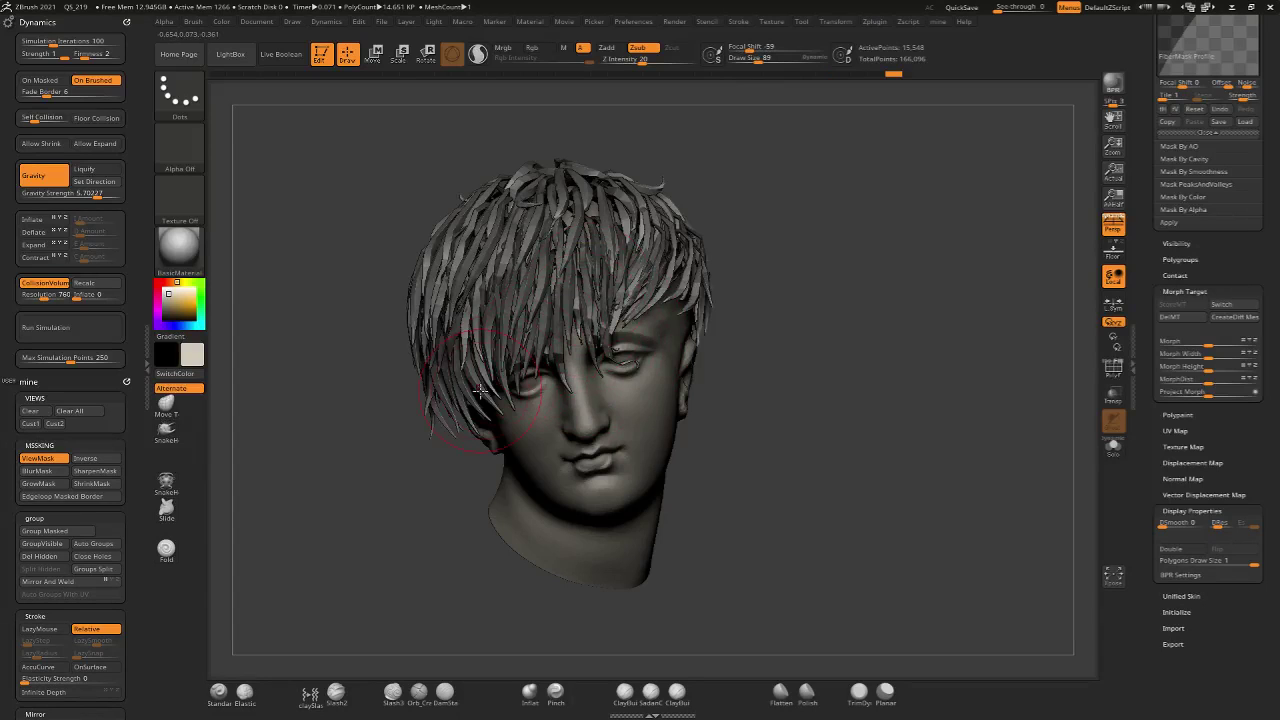
left_click_drag(406, 528, 378, 526)
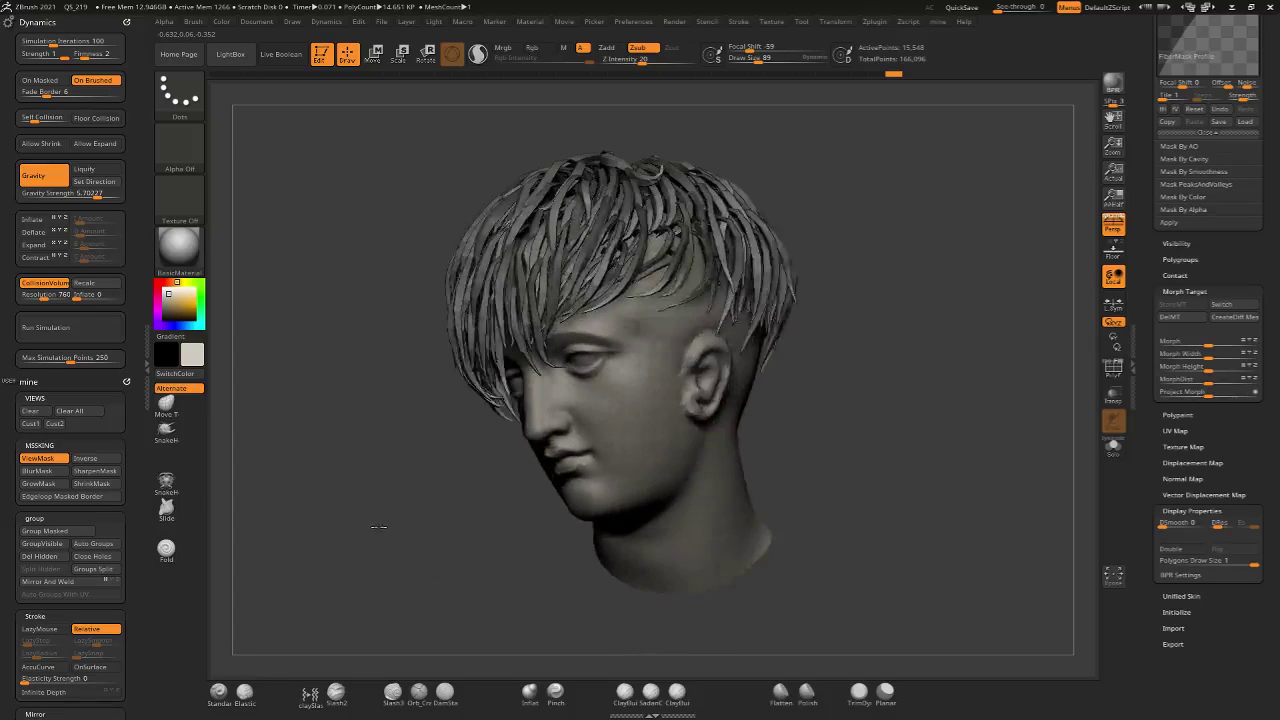
mouse_move(888, 261)
left_mouse_down()
mouse_move(891, 271)
mouse_move(840, 271)
mouse_move(886, 263)
left_mouse_up()
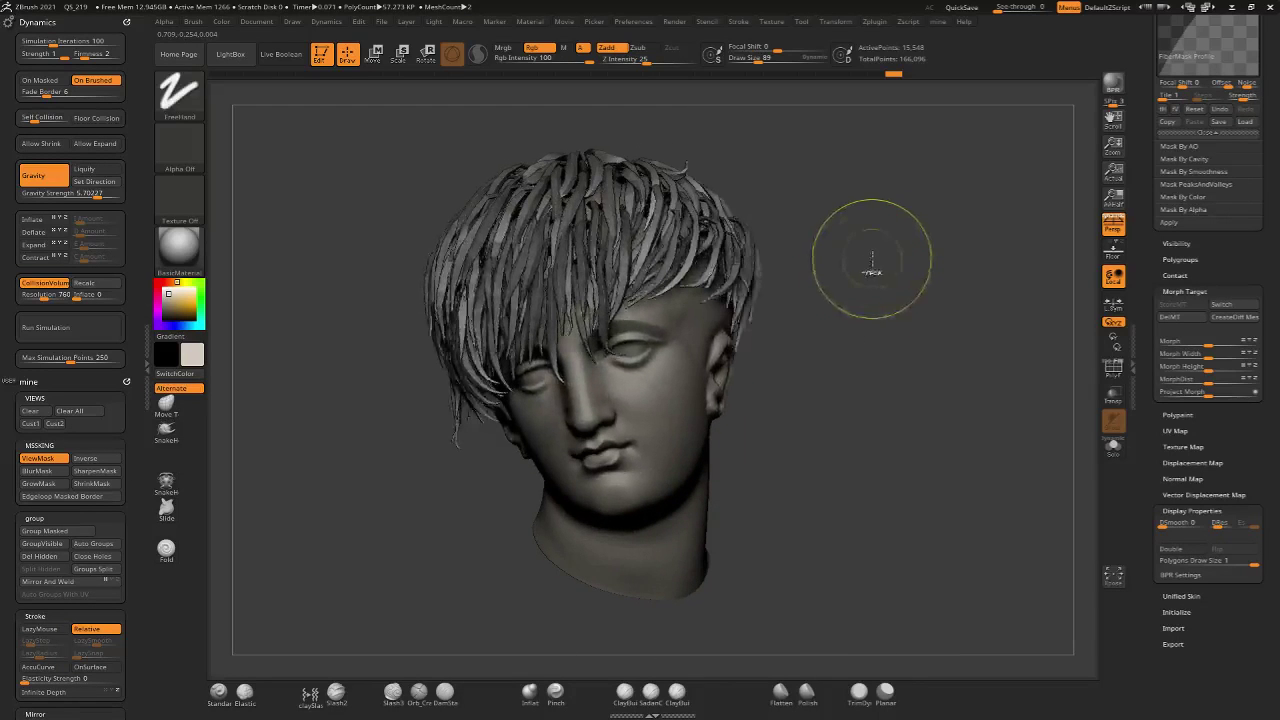
key("alt")
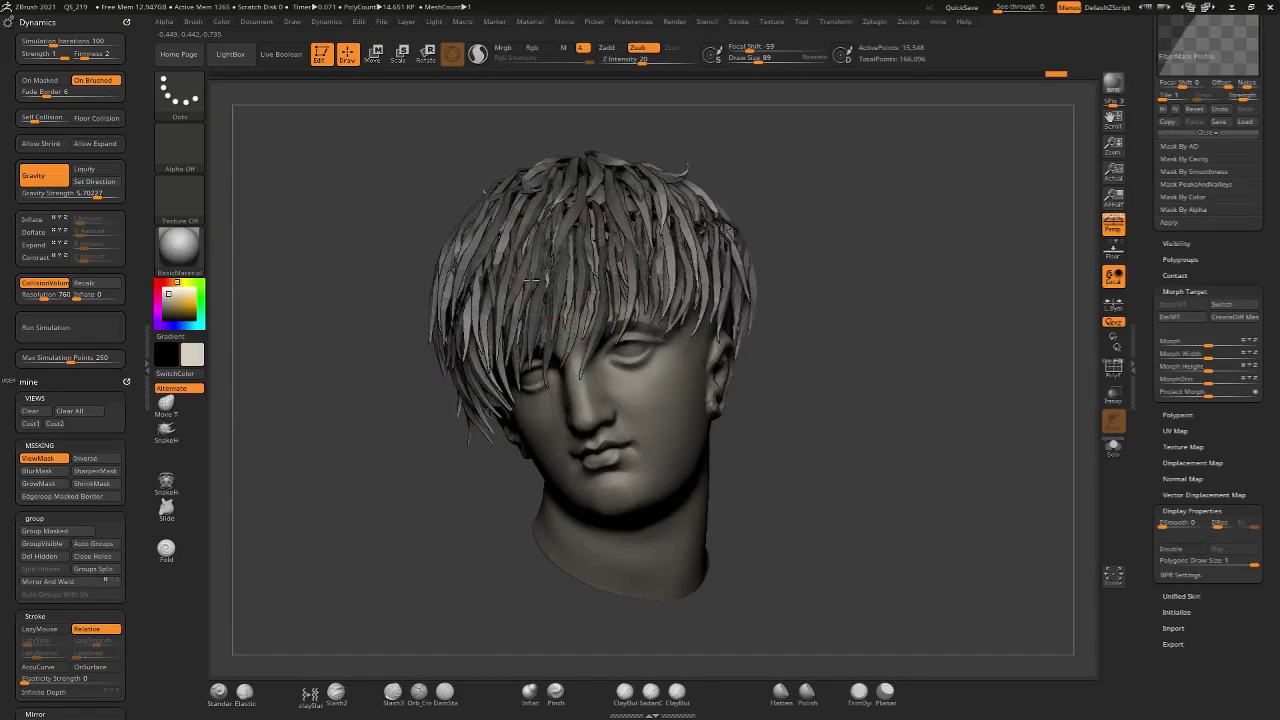
left_click_drag(786, 217, 809, 208)
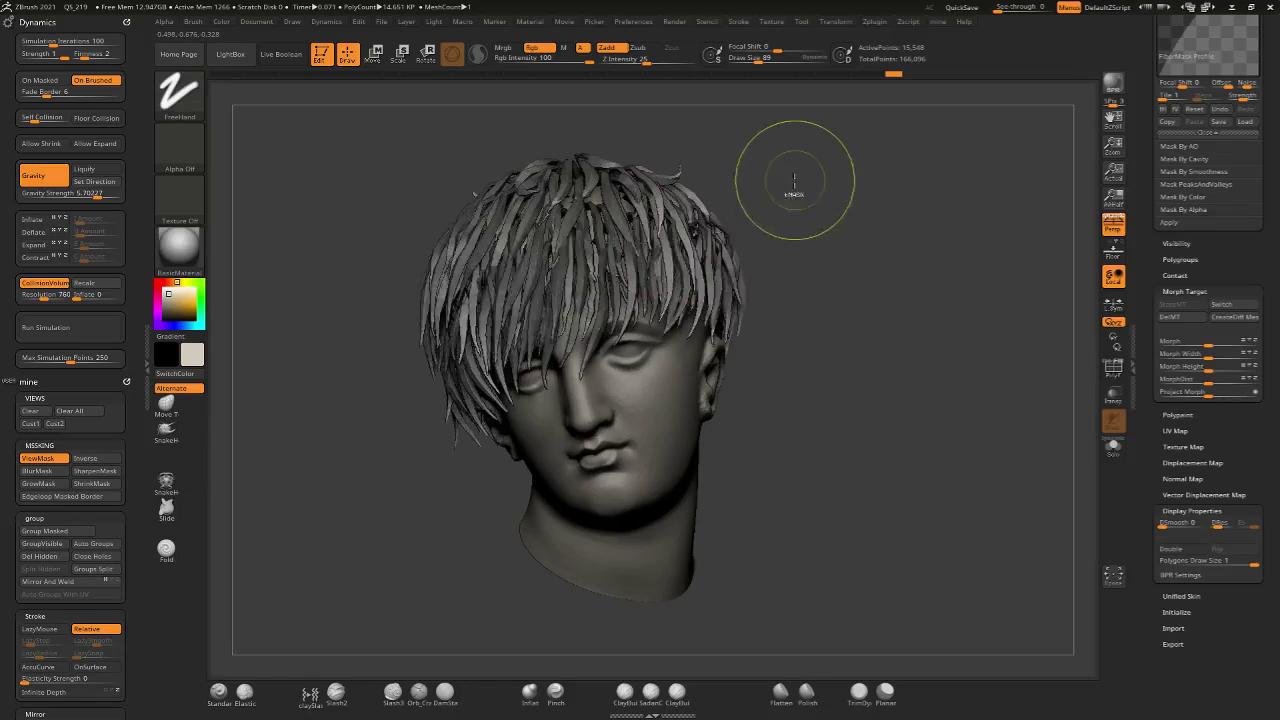
key("alt")
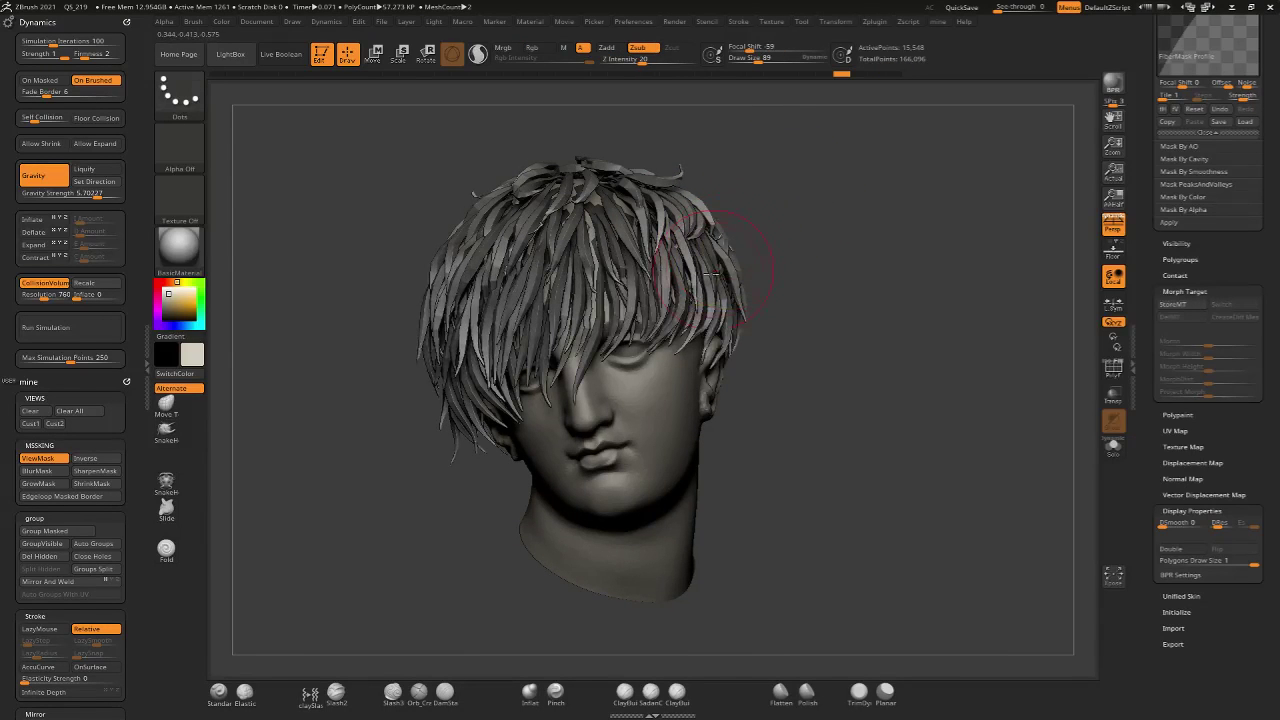
Store the hair as a morph target, set the brush to 85, and inspect it from several angles
left_click(1181, 305)
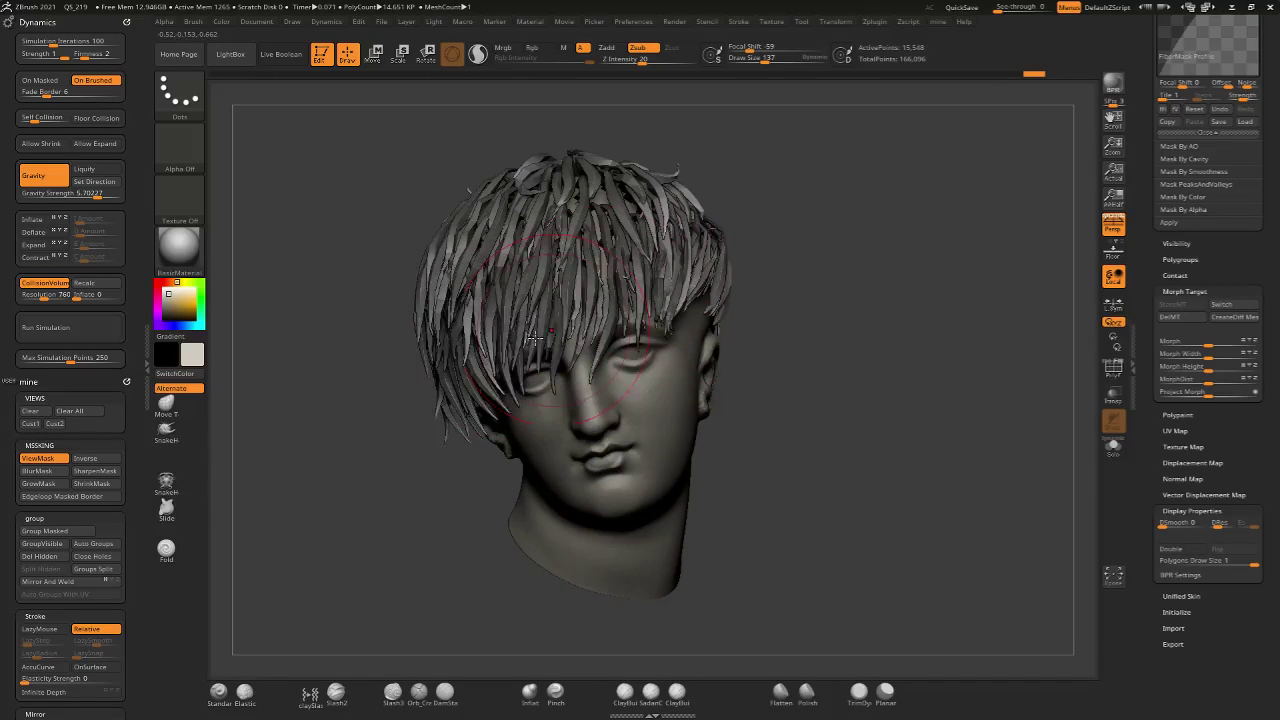
left_click_drag(425, 458, 587, 330)
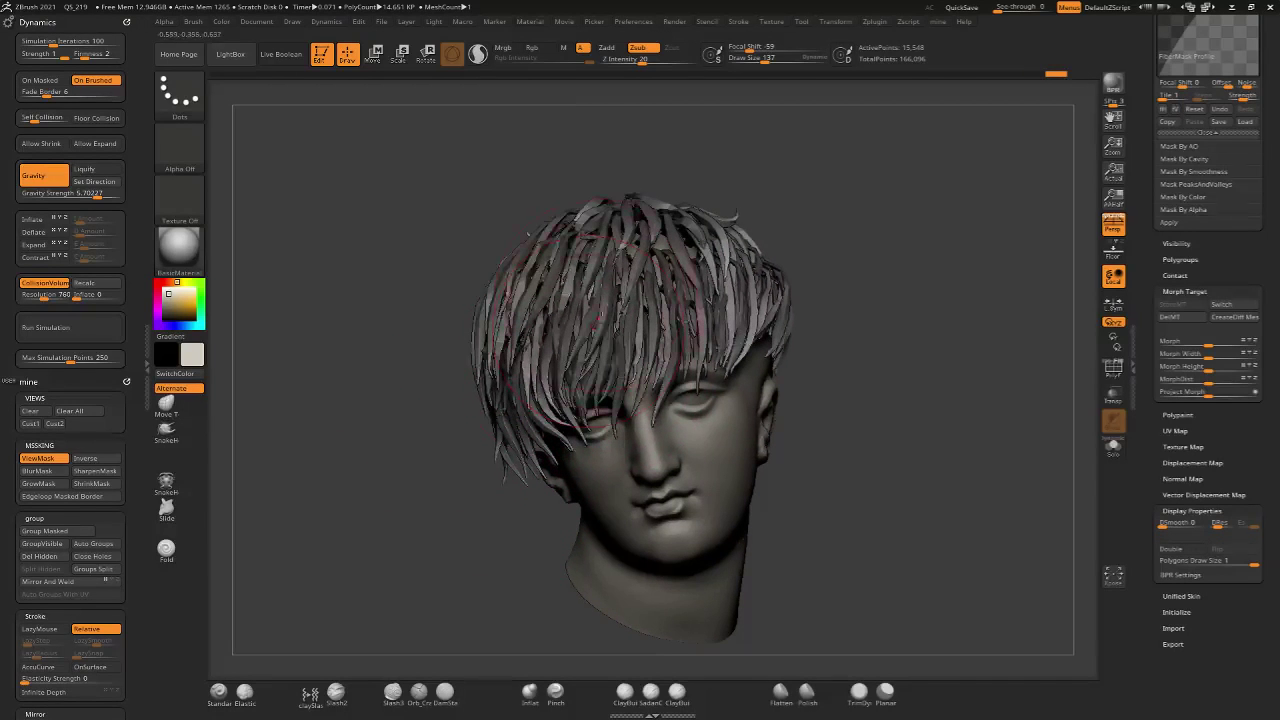
key("bracketleft")
key("bracketleft")
key("bracketleft")
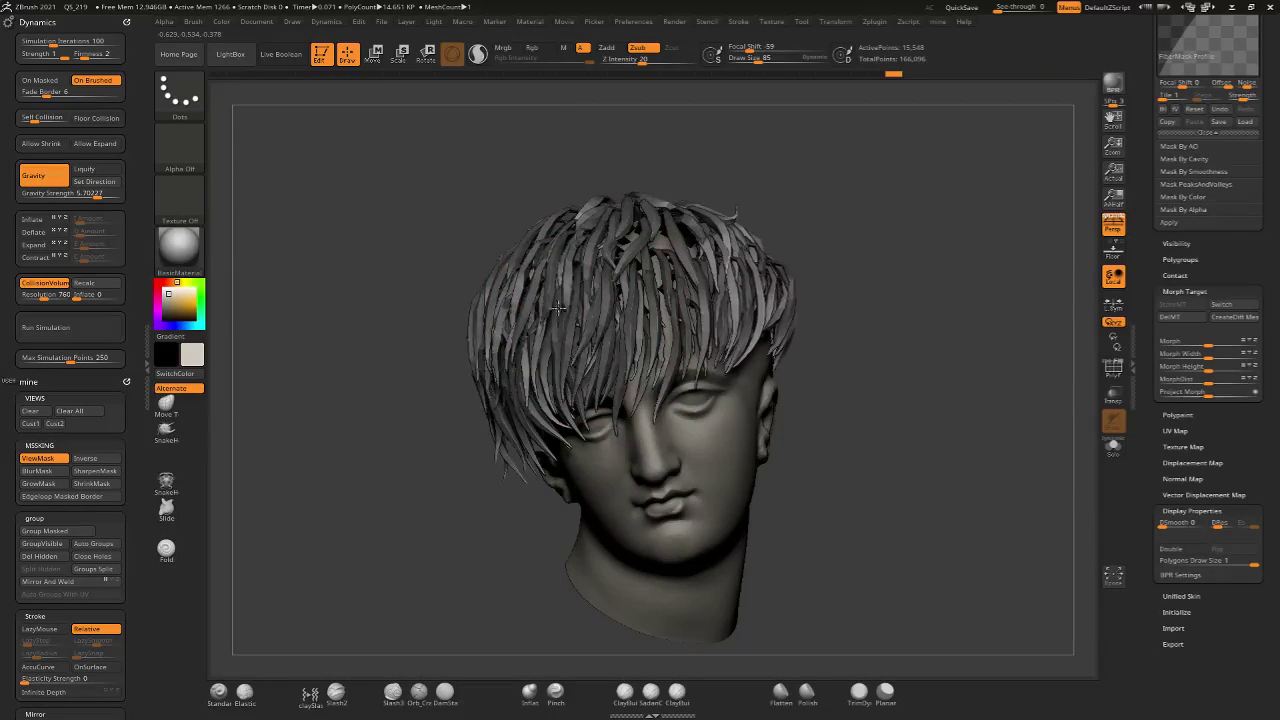
left_click_drag(620, 272, 731, 262)
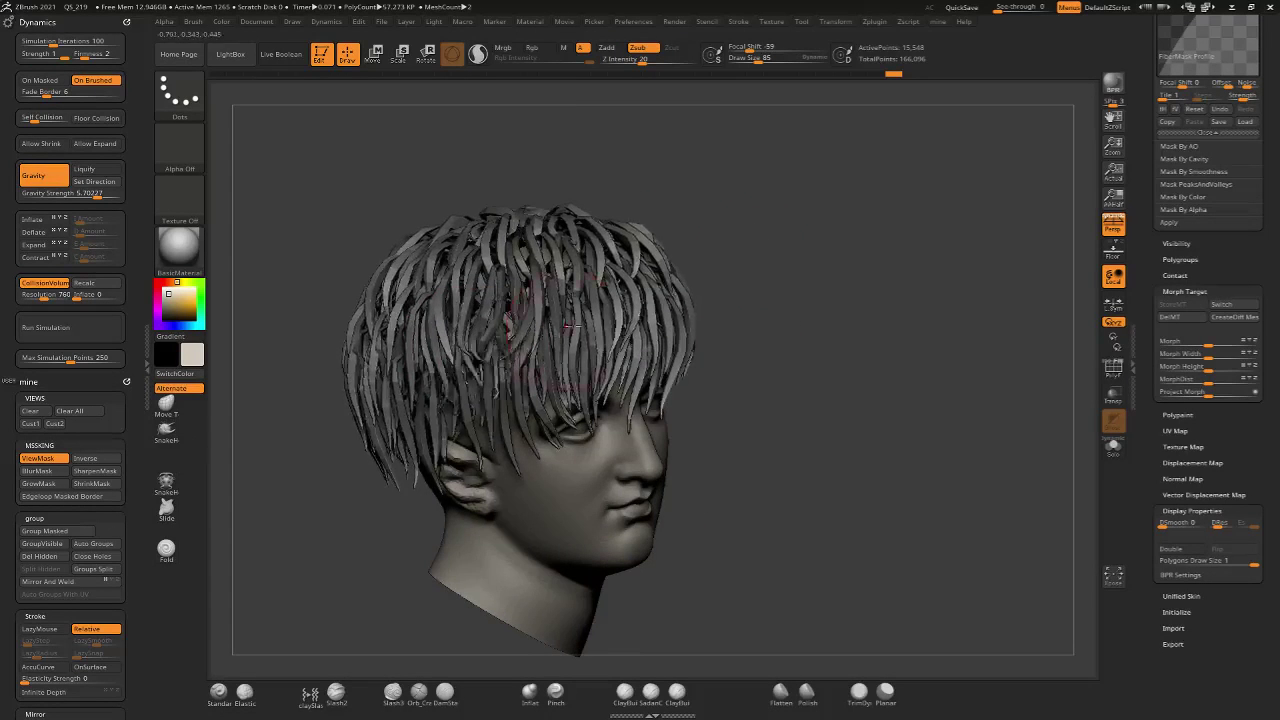
left_click_drag(823, 274, 686, 229)
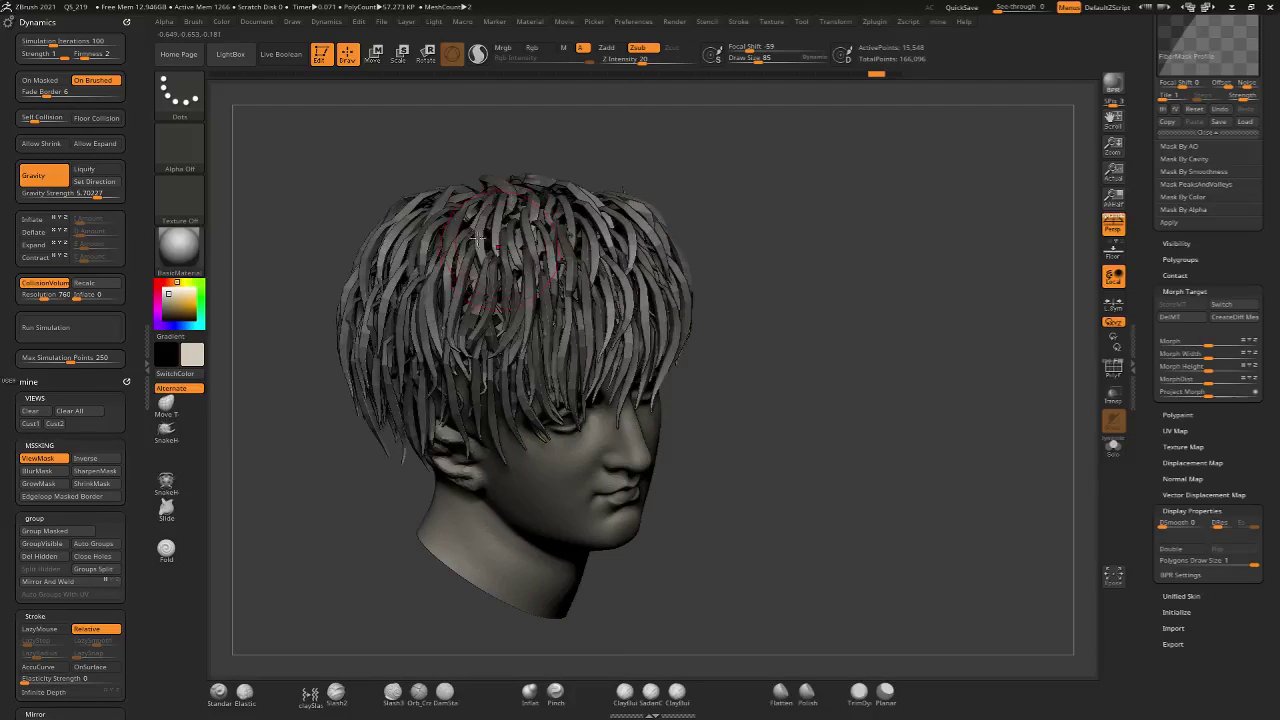
mouse_move(735, 194)
left_mouse_down()
mouse_move(798, 278)
mouse_move(874, 265)
mouse_move(820, 280)
mouse_move(843, 337)
left_mouse_up()
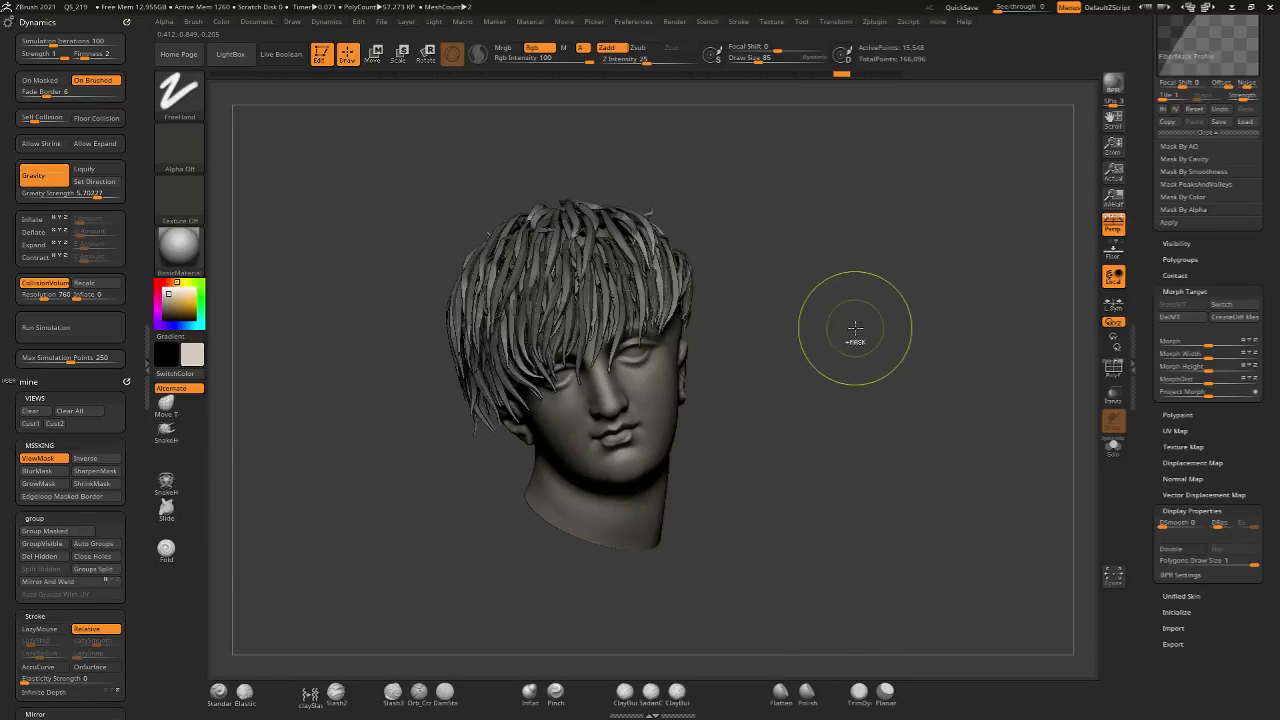
key("alt")
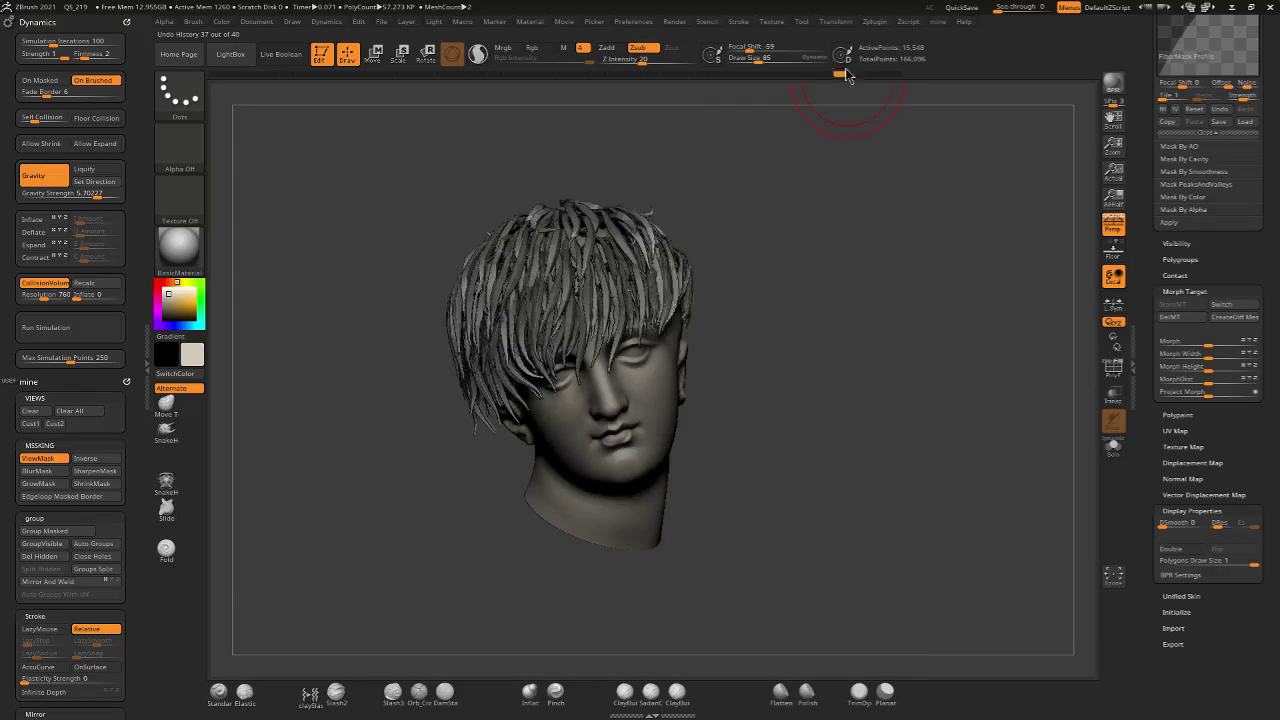
Blend the hair back toward its stored morph shape, then delete the morph target
mouse_move(1210, 342)
left_mouse_down()
mouse_move(1270, 342)
mouse_move(1250, 342)
left_mouse_up()
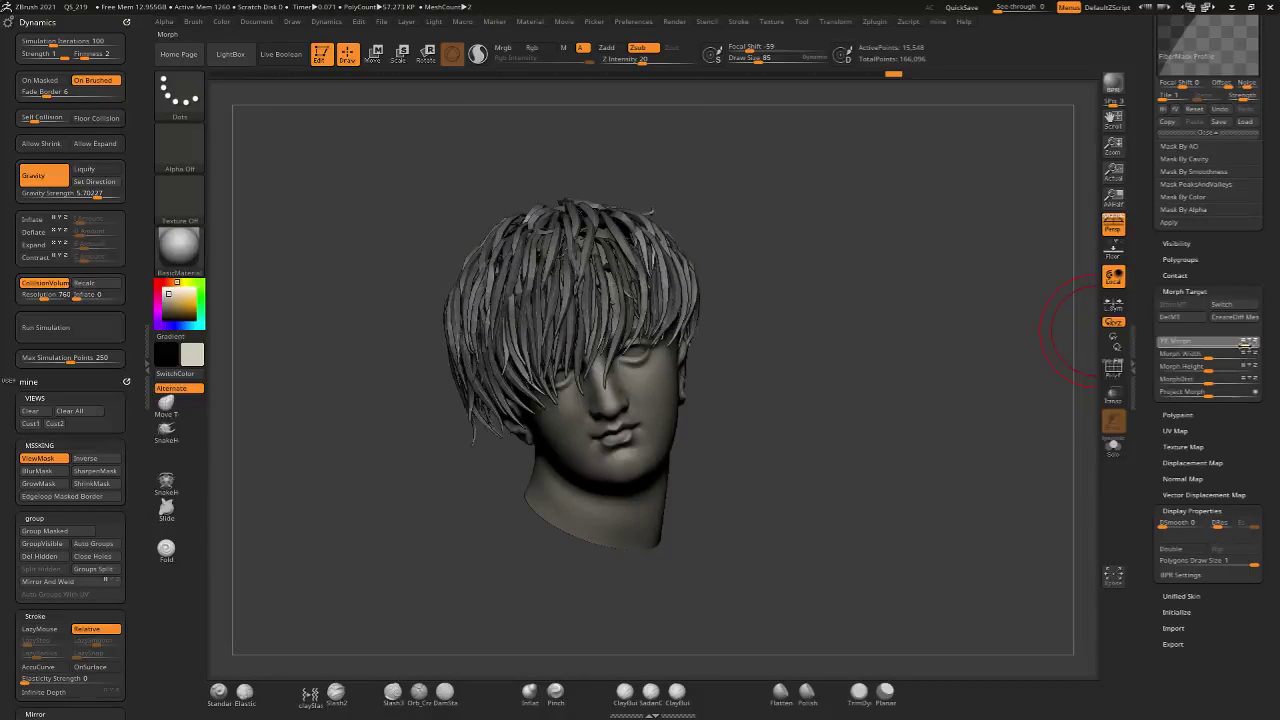
mouse_move(974, 457)
left_mouse_down()
mouse_move(960, 466)
mouse_move(968, 488)
left_mouse_up()
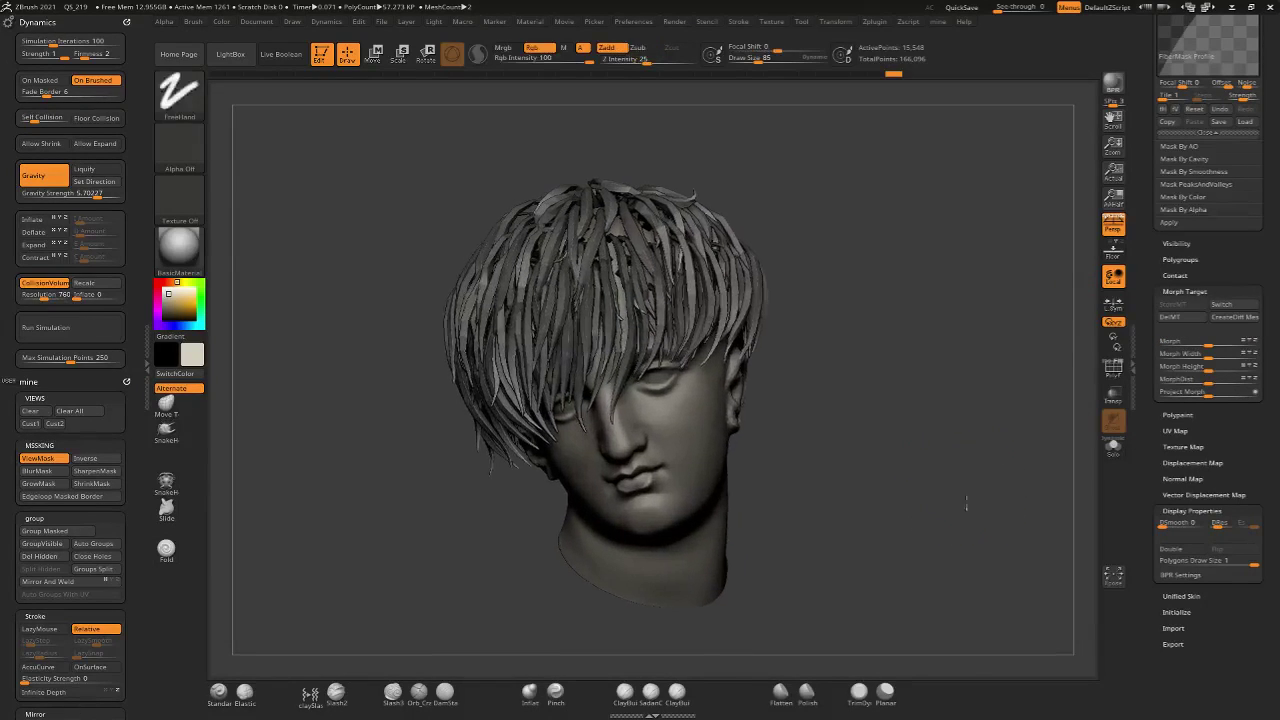
left_click(1192, 318)
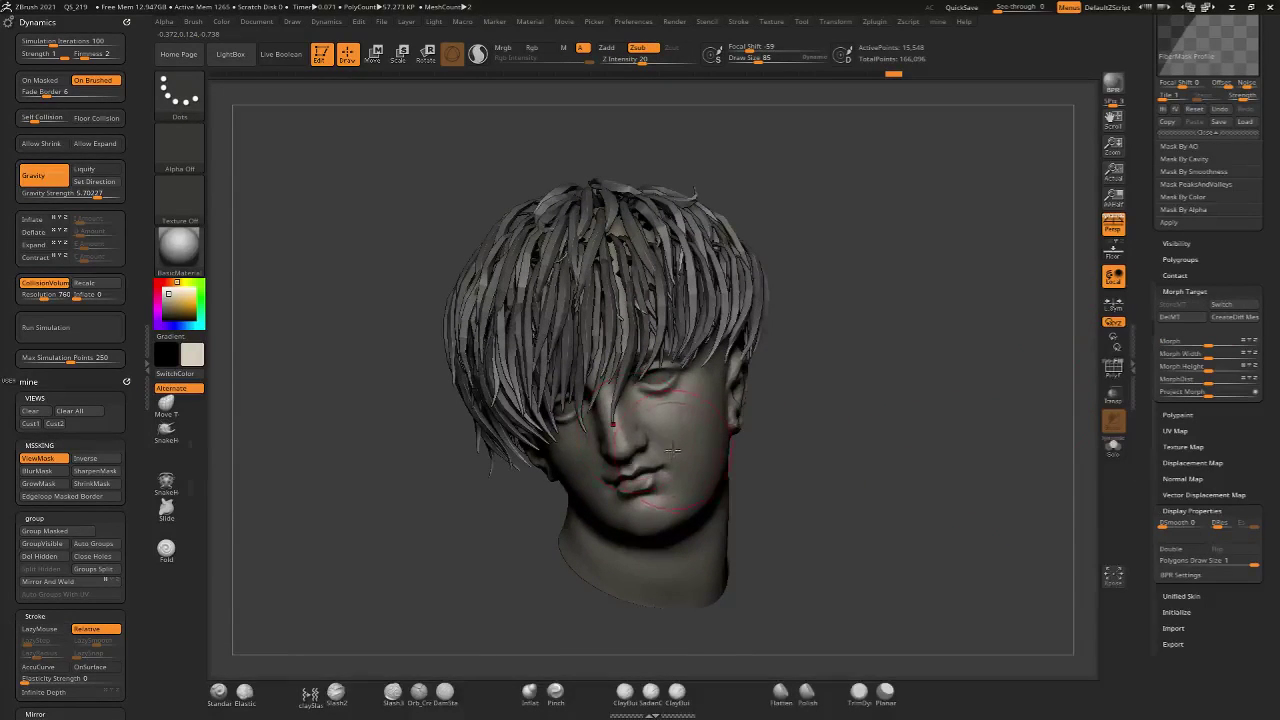
Sweep the front strands further over the forehead with the ClothWind brush
key("b")
key("c")
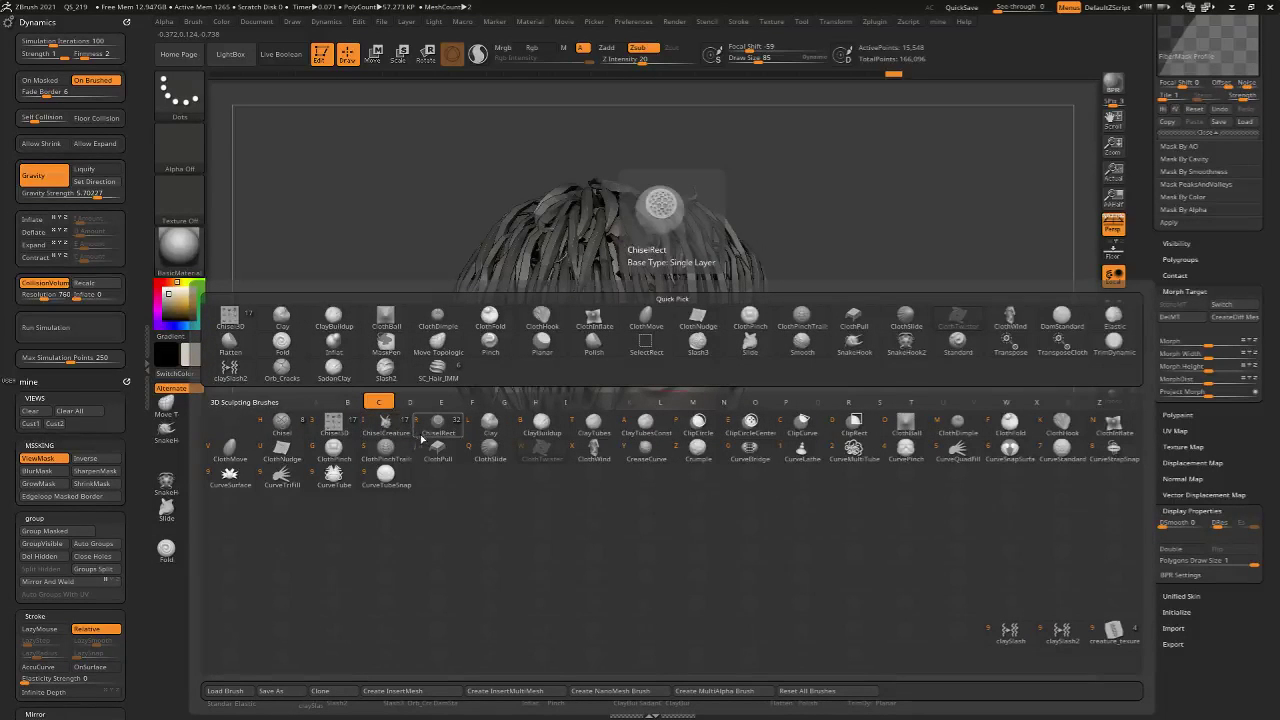
left_click(596, 452)
left_click_drag(597, 328, 650, 345)
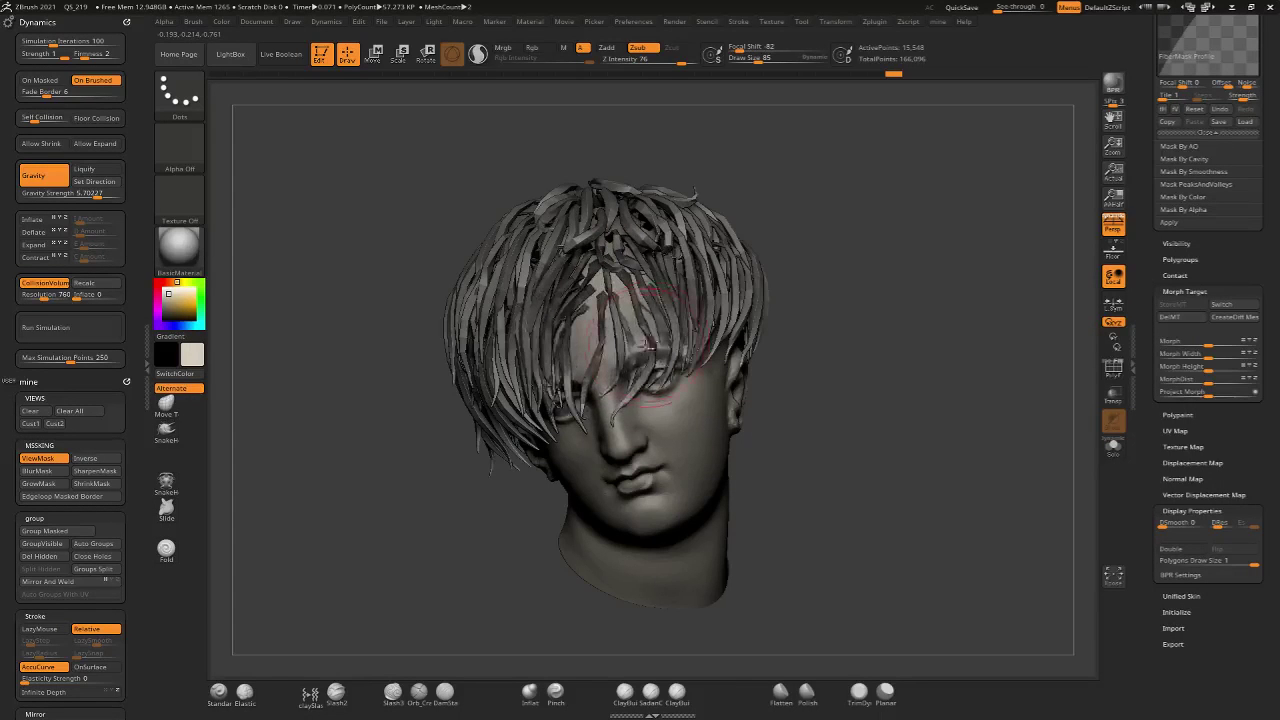
Switch to another brush from the C group and size it to about 69
key("b")
key("c")
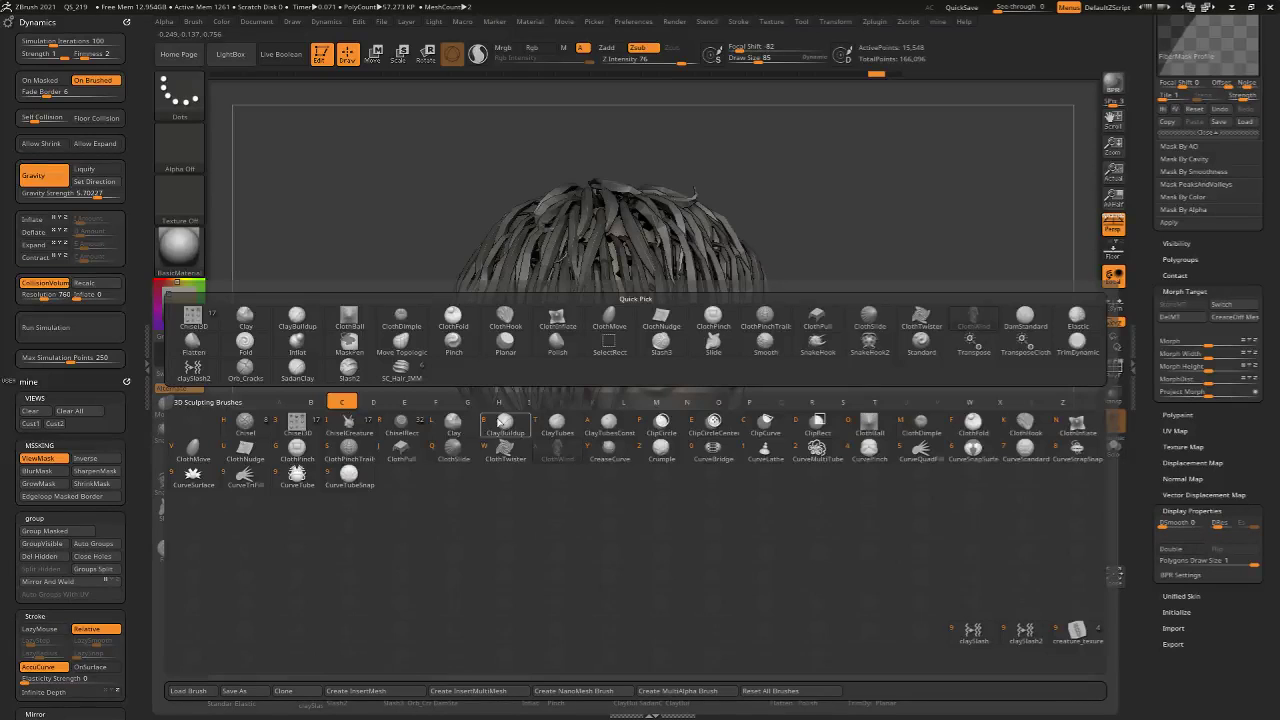
left_click(455, 424)
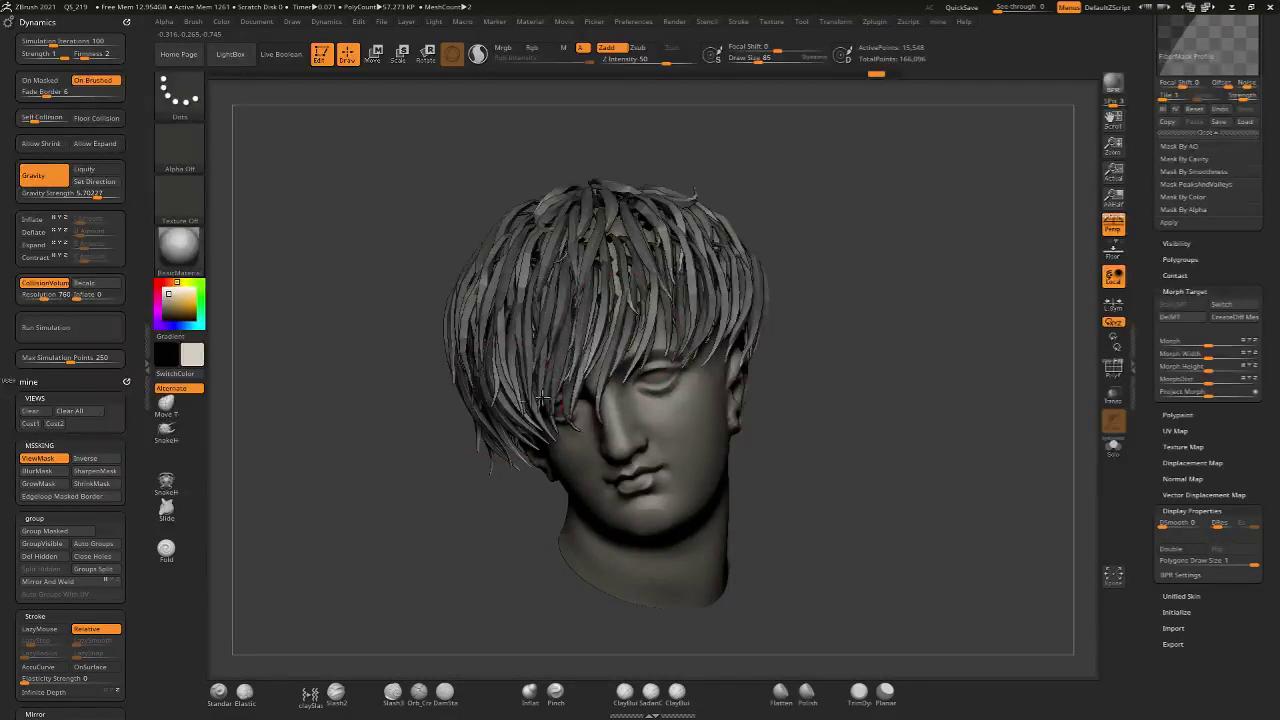
key("bracketleft")
key("bracketleft")
key("bracketleft")
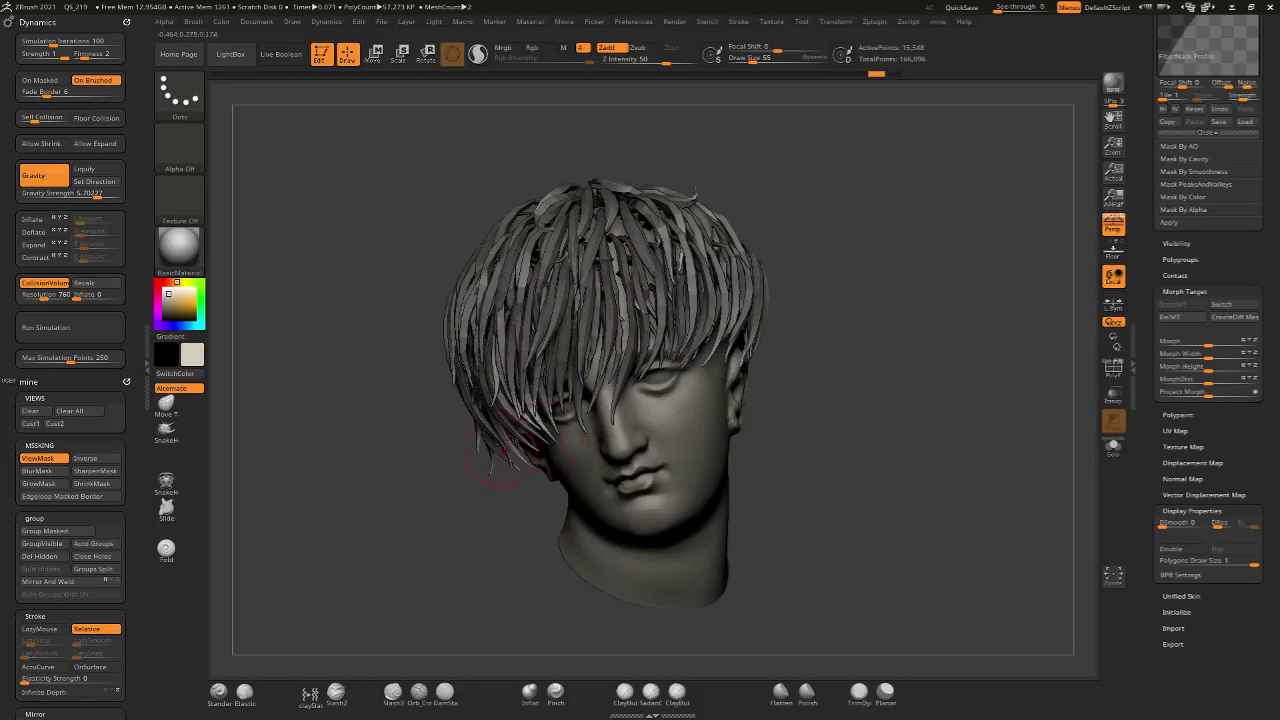
right_click_drag(537, 436, 560, 390)
key("bracketright")
key("bracketright")
key("bracketright")
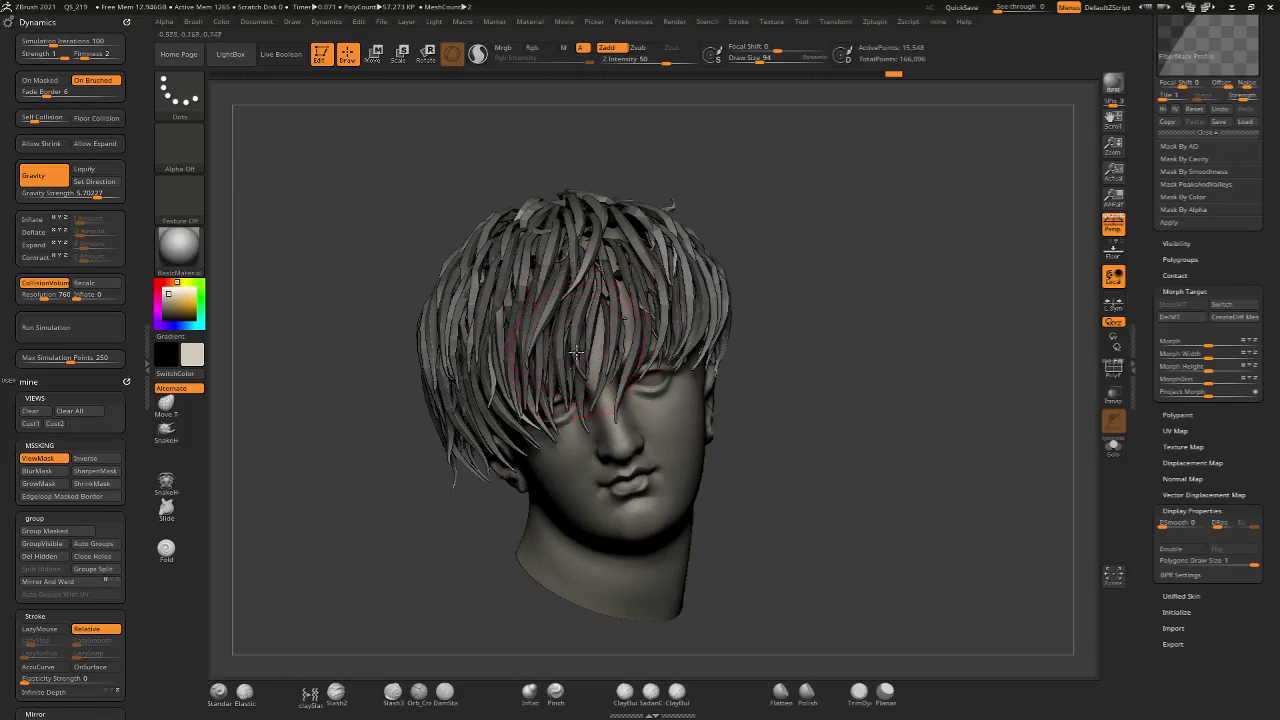
key("bracketleft")
key("bracketleft")
Curl the hair strands above the ear, resizing the brush between 65 and 112 while rotating the head
right_click_drag(789, 266, 720, 290)
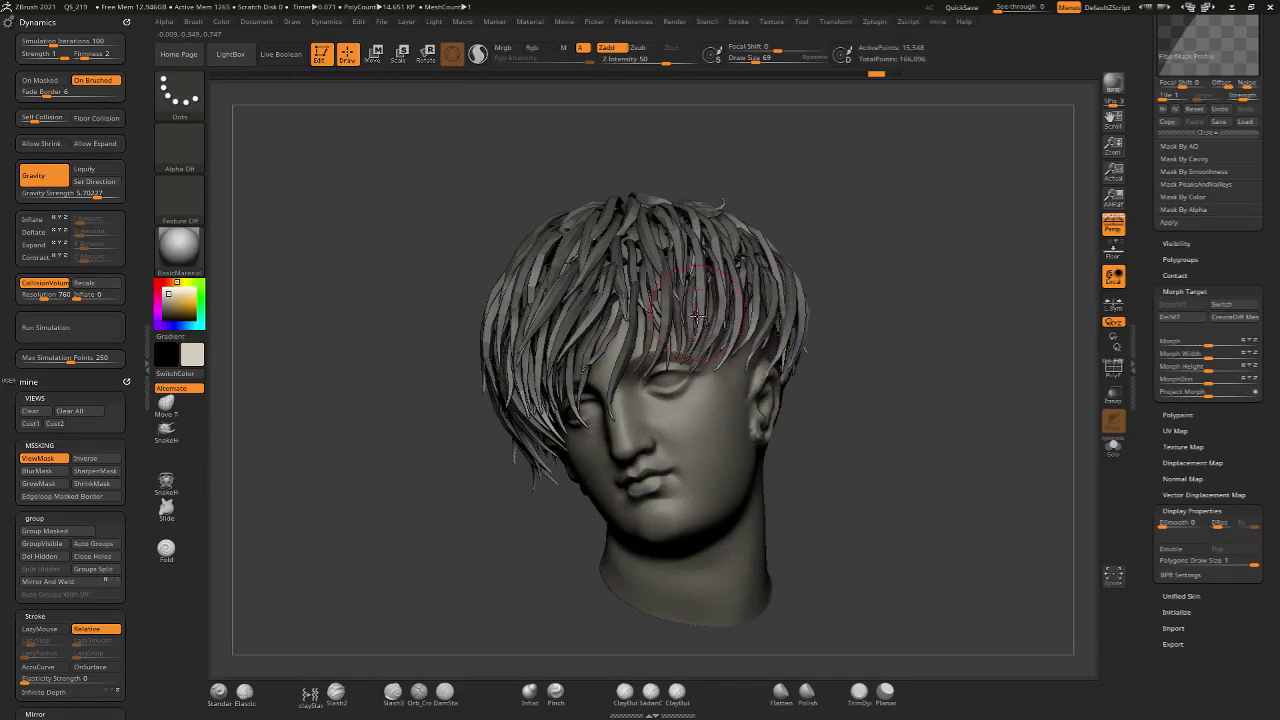
right_click_drag(696, 314, 731, 296)
key("bracketright")
key("bracketright")
left_click_drag(731, 296, 719, 301)
key("bracketleft")
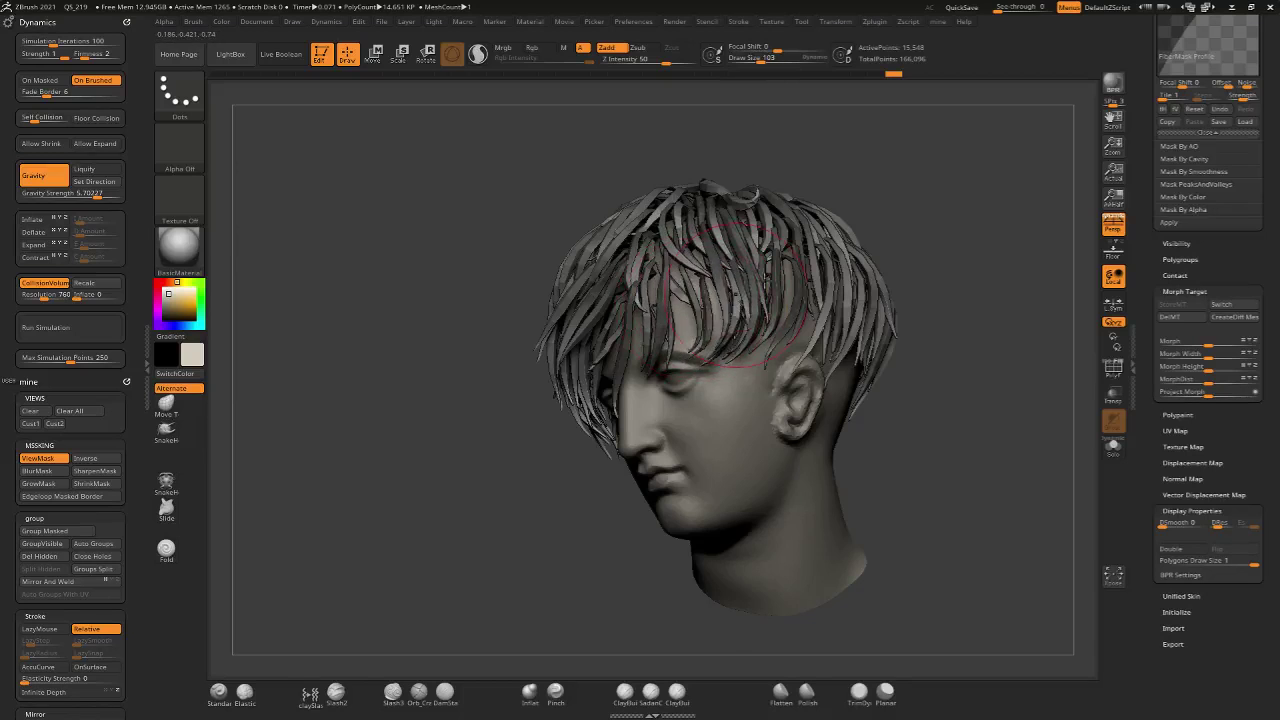
left_click_drag(885, 219, 891, 199)
key("bracketleft")
key("bracketleft")
left_click_drag(825, 254, 838, 245)
key("bracketright")
key("bracketright")
mouse_move(714, 286)
right_mouse_down()
mouse_move(716, 210)
mouse_move(680, 290)
right_mouse_up()
key("bracketleft")
key("bracketleft")
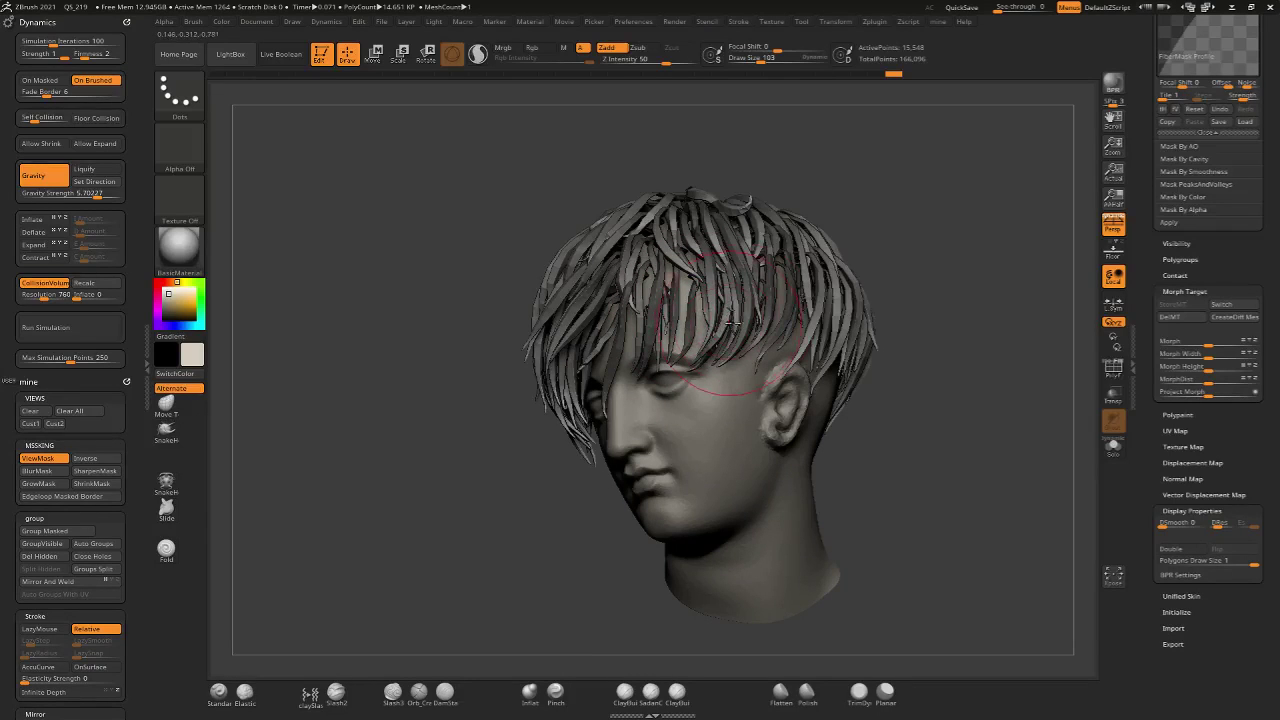
right_click_drag(748, 297, 748, 315)
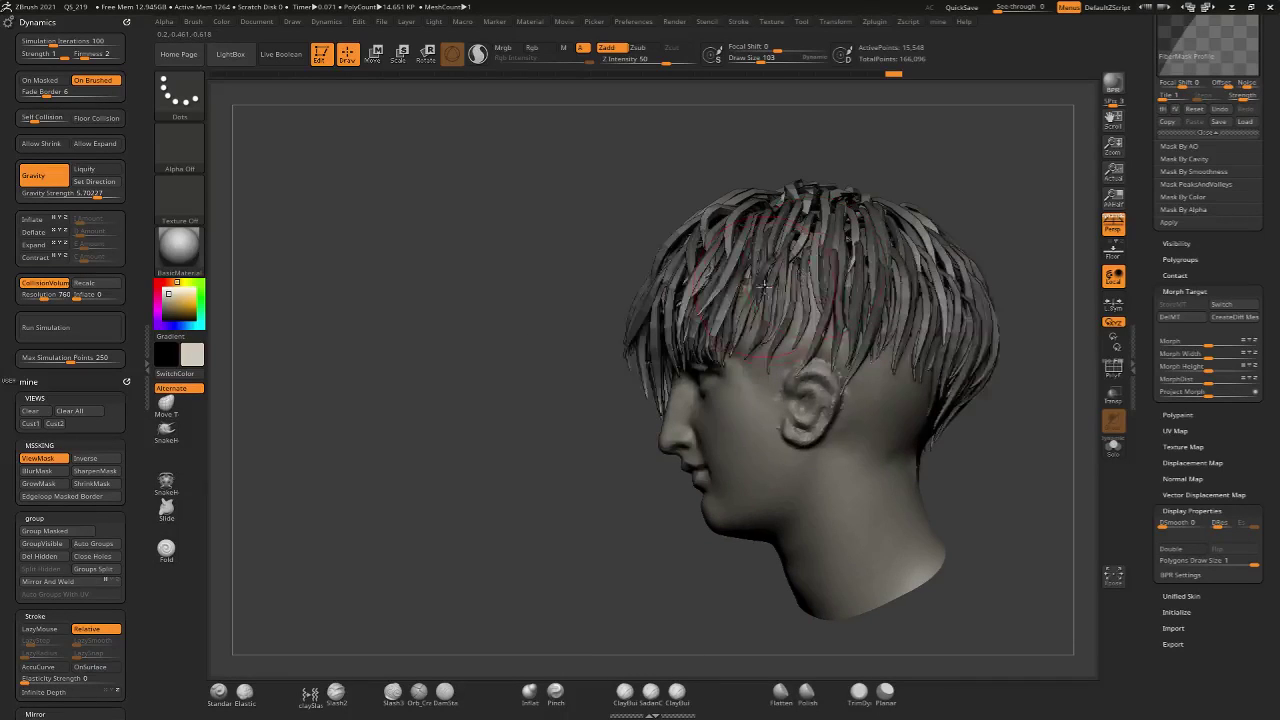
Lower the brush to 77 and nudge the side strands, checking the head from several angles
key("s")
left_click_drag(748, 315, 738, 315)
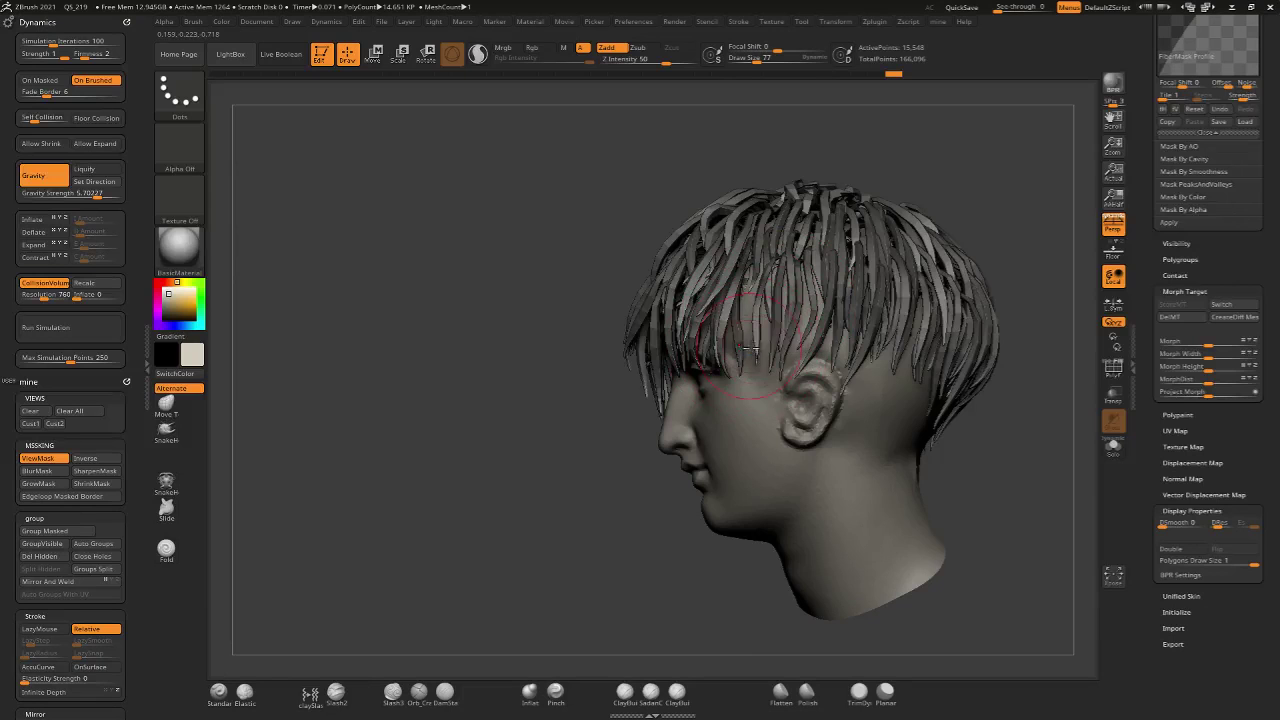
left_click_drag(613, 488, 770, 360)
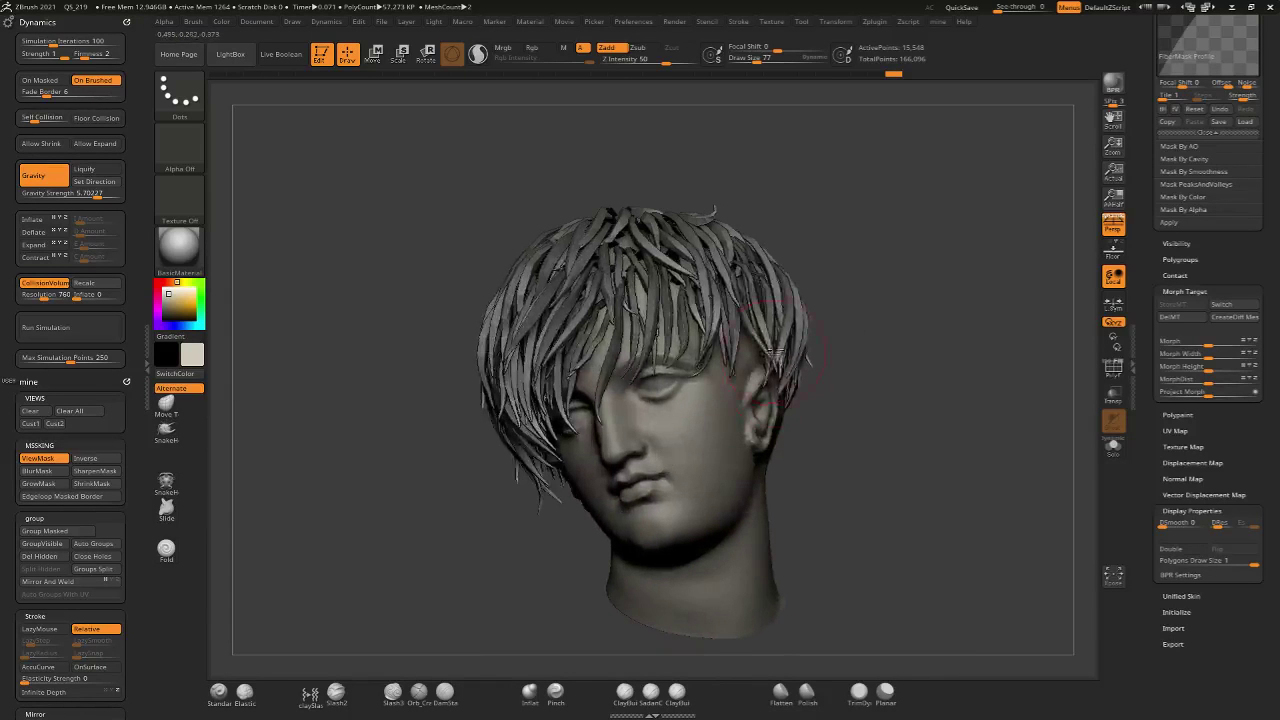
right_click_drag(746, 370, 768, 330)
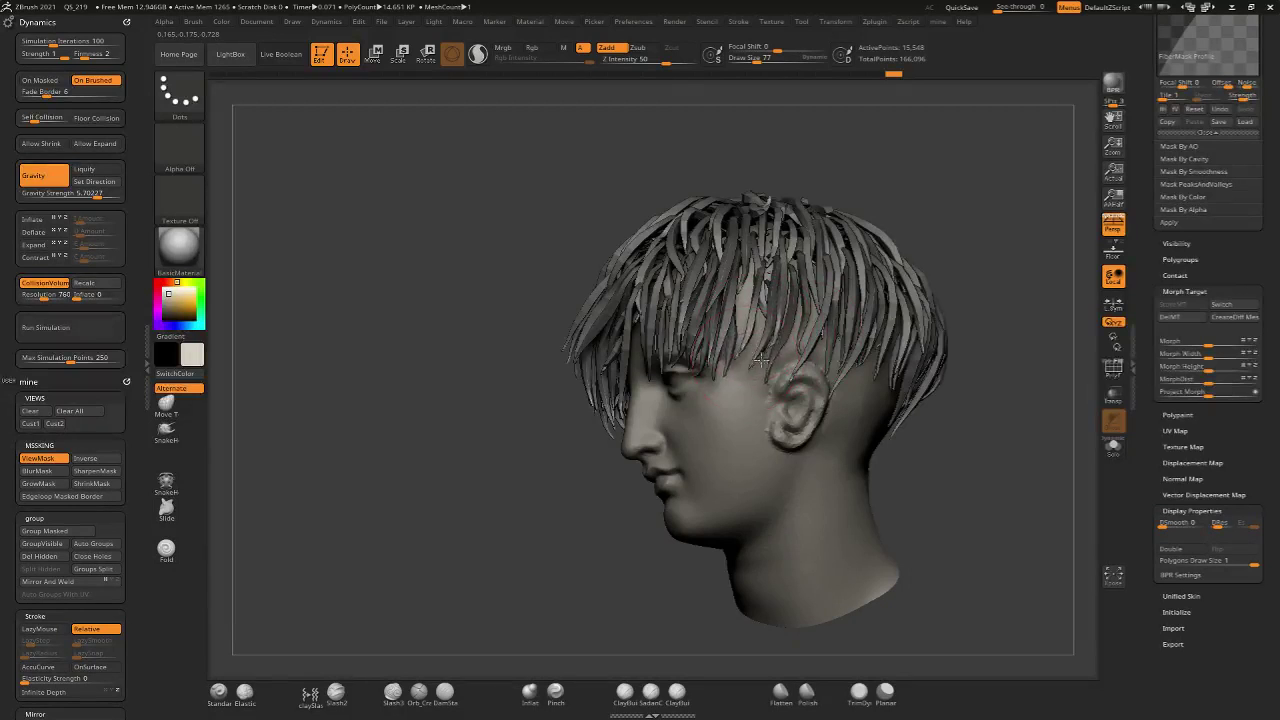
left_click_drag(574, 470, 730, 352)
left_click_drag(700, 305, 712, 315)
mouse_move(609, 411)
left_mouse_down()
mouse_move(777, 303)
mouse_move(750, 303)
mouse_move(700, 345)
left_mouse_up()
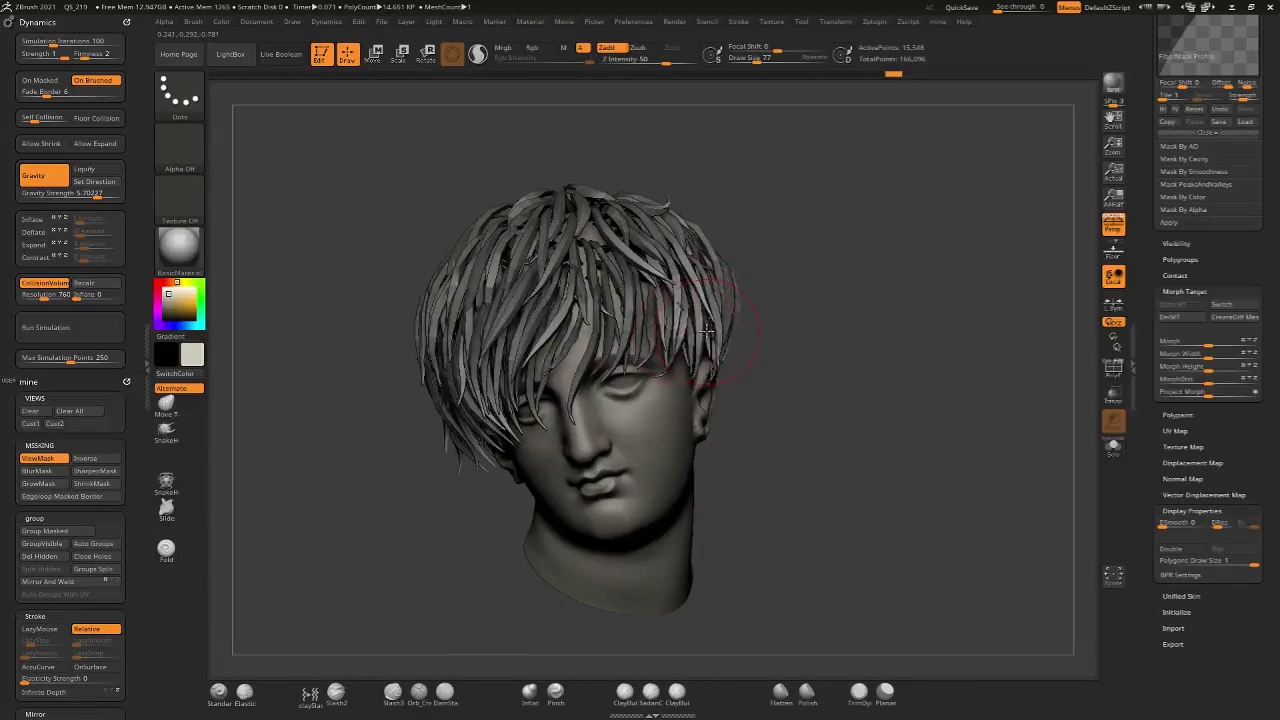
left_click_drag(784, 264, 786, 247)
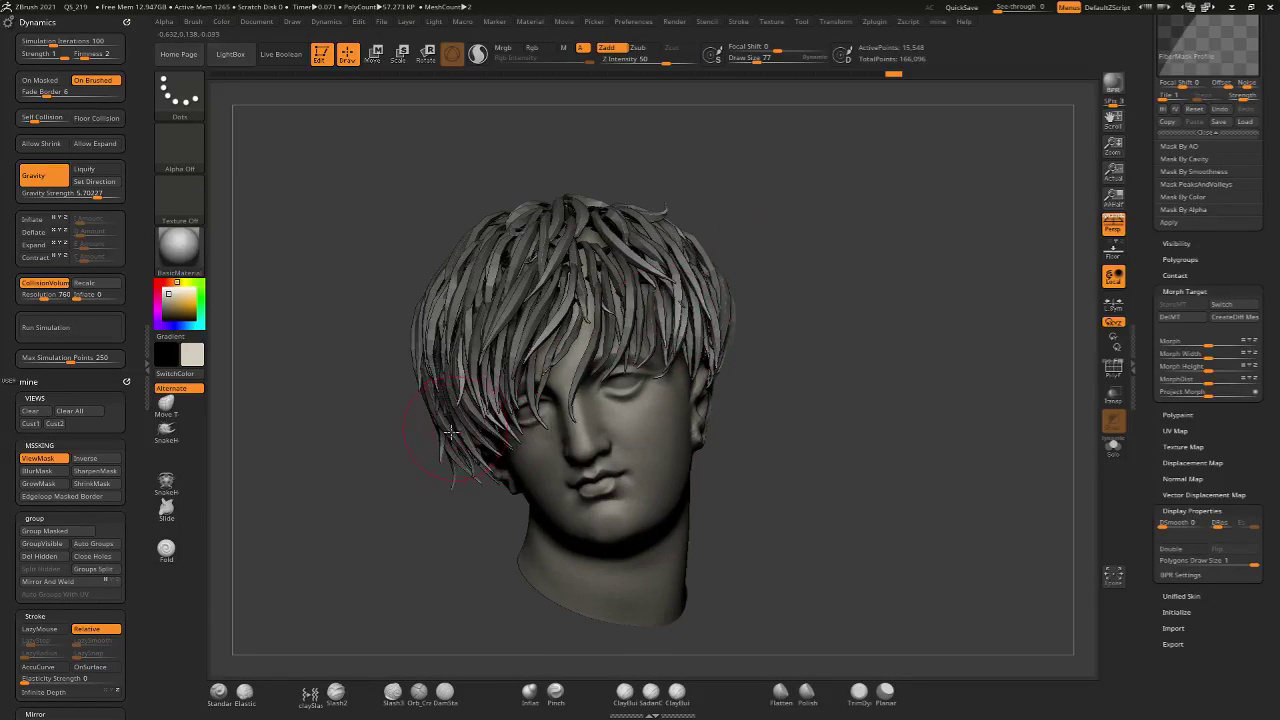
left_click_drag(456, 425, 550, 395)
Reshape the strands over the temple and top of the head at brush sizes 112 and 89
key("s")
left_click_drag(549, 414, 560, 414)
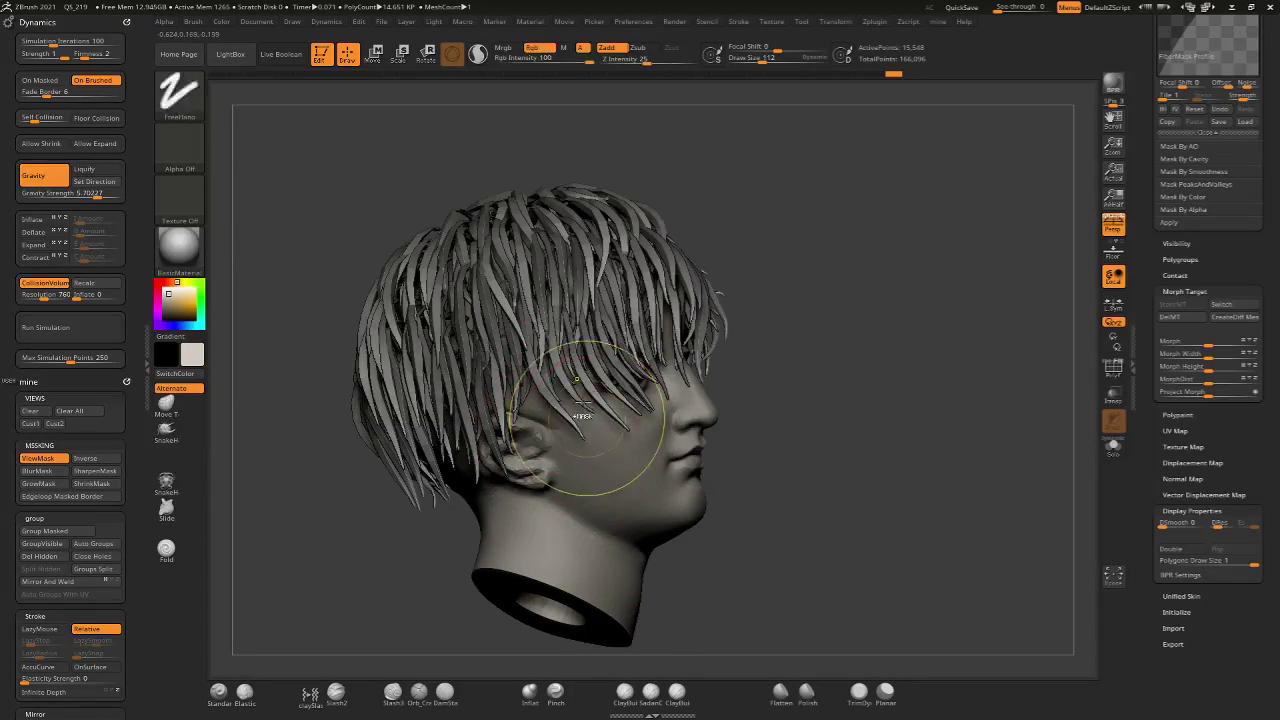
left_click_drag(521, 304, 520, 296)
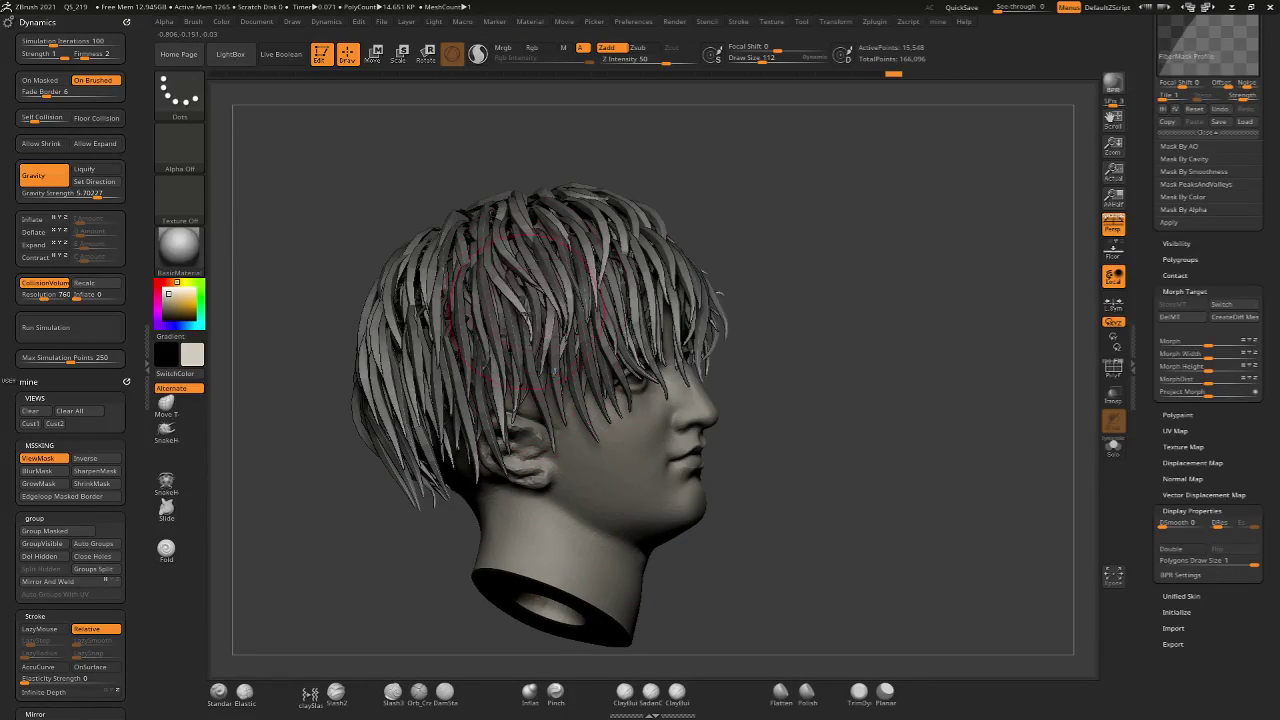
key("bracketleft")
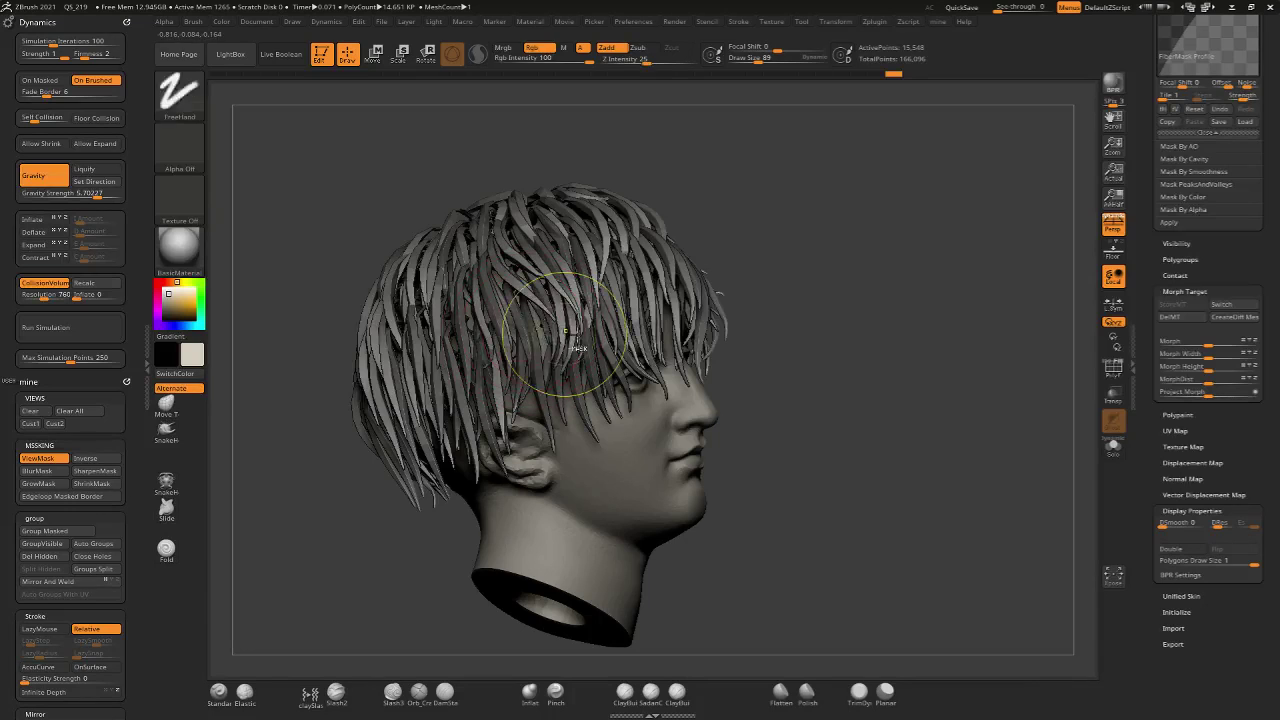
mouse_move(582, 287)
left_mouse_down()
mouse_move(684, 243)
mouse_move(528, 280)
left_mouse_up()
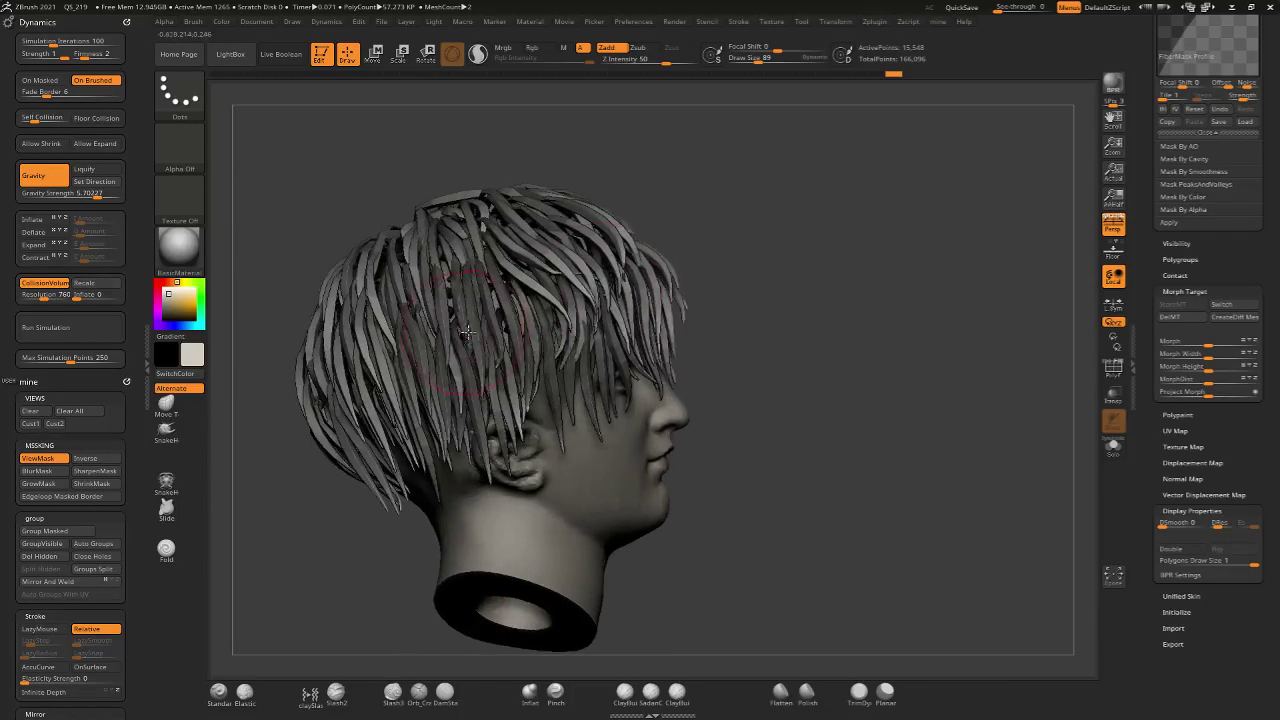
Reshape the crown strands with a size-137 brush, then turn the head to face front
mouse_move(375, 483)
left_mouse_down()
mouse_move(618, 272)
mouse_move(546, 303)
left_mouse_up()
key("bracketright")
key("bracketright")
key("bracketright")
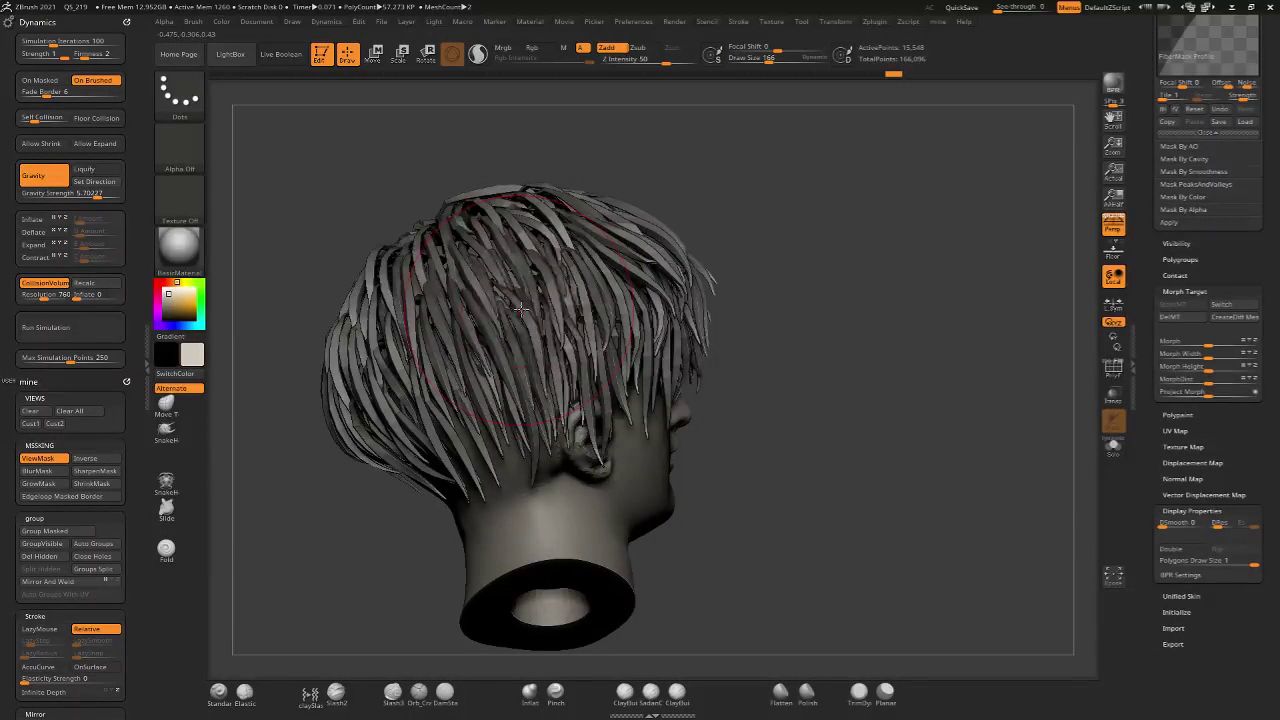
key("bracketleft")
mouse_move(499, 283)
left_mouse_down()
mouse_move(744, 363)
mouse_move(600, 400)
mouse_move(481, 458)
left_mouse_up()
key("bracketleft")
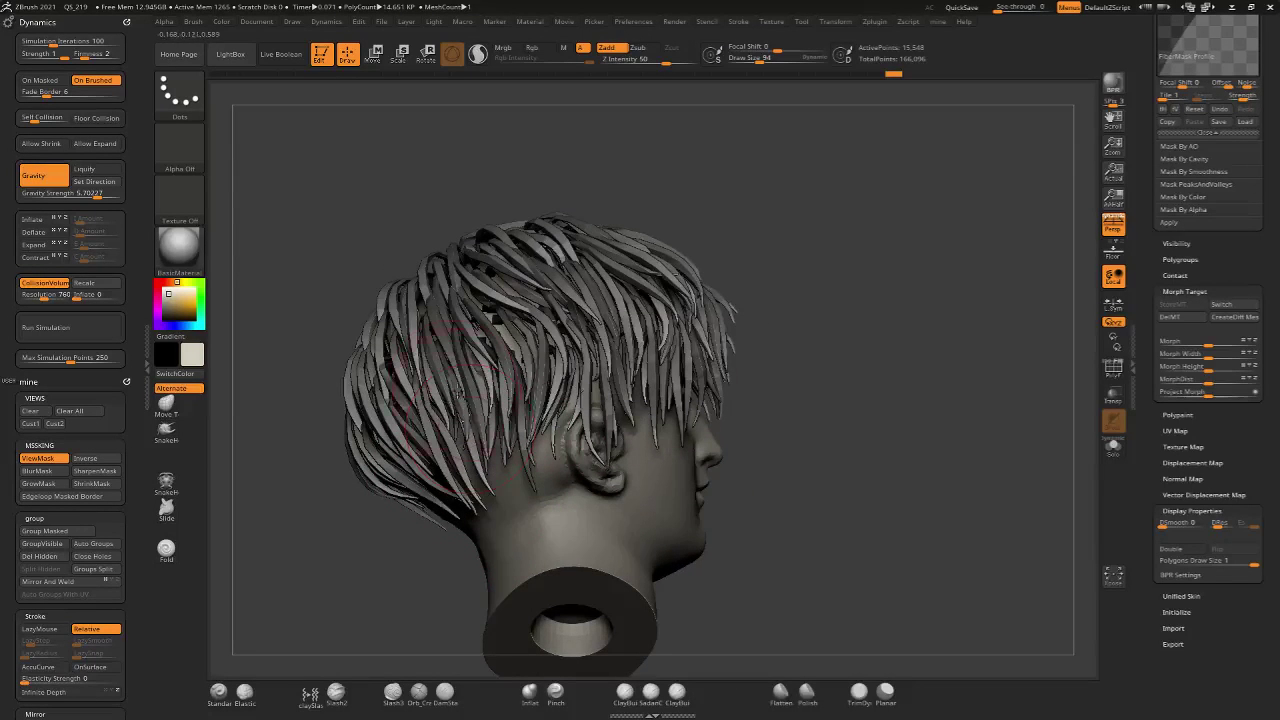
mouse_move(380, 580)
left_mouse_down()
mouse_move(363, 607)
mouse_move(363, 585)
mouse_move(377, 643)
left_mouse_up()
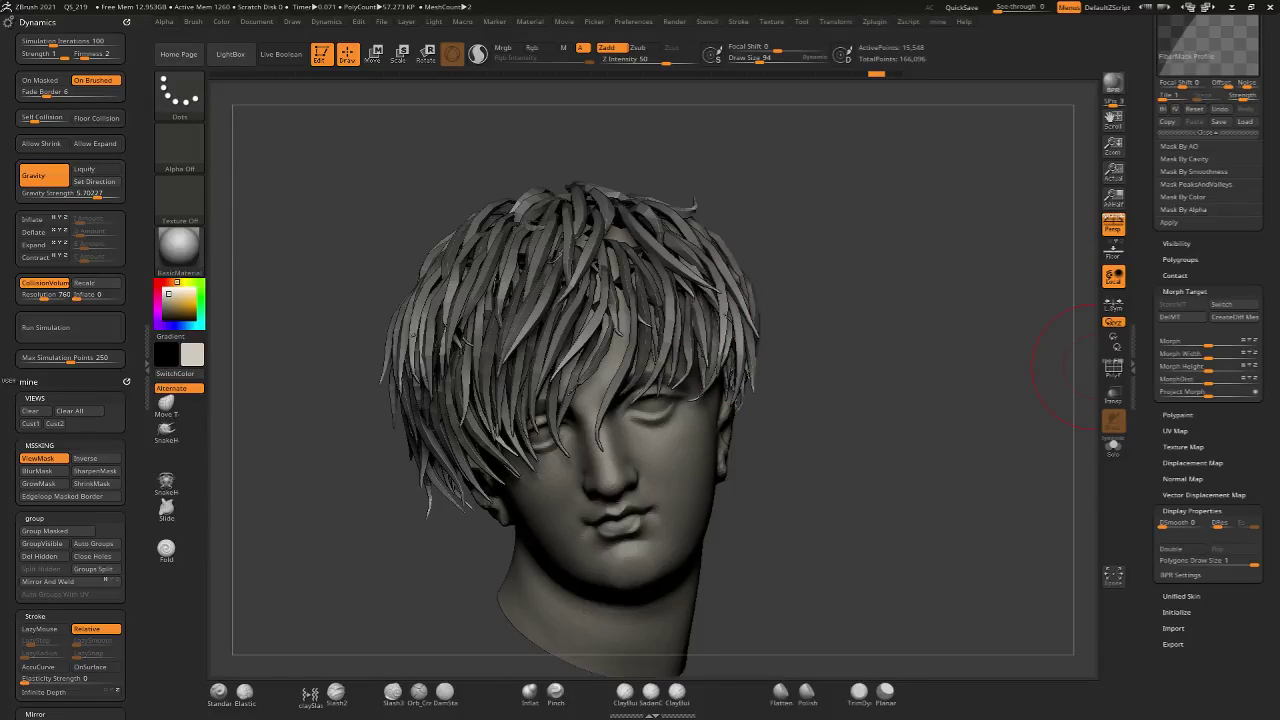
mouse_move(1207, 343)
left_mouse_down()
mouse_move(1268, 342)
mouse_move(1222, 341)
left_mouse_up()
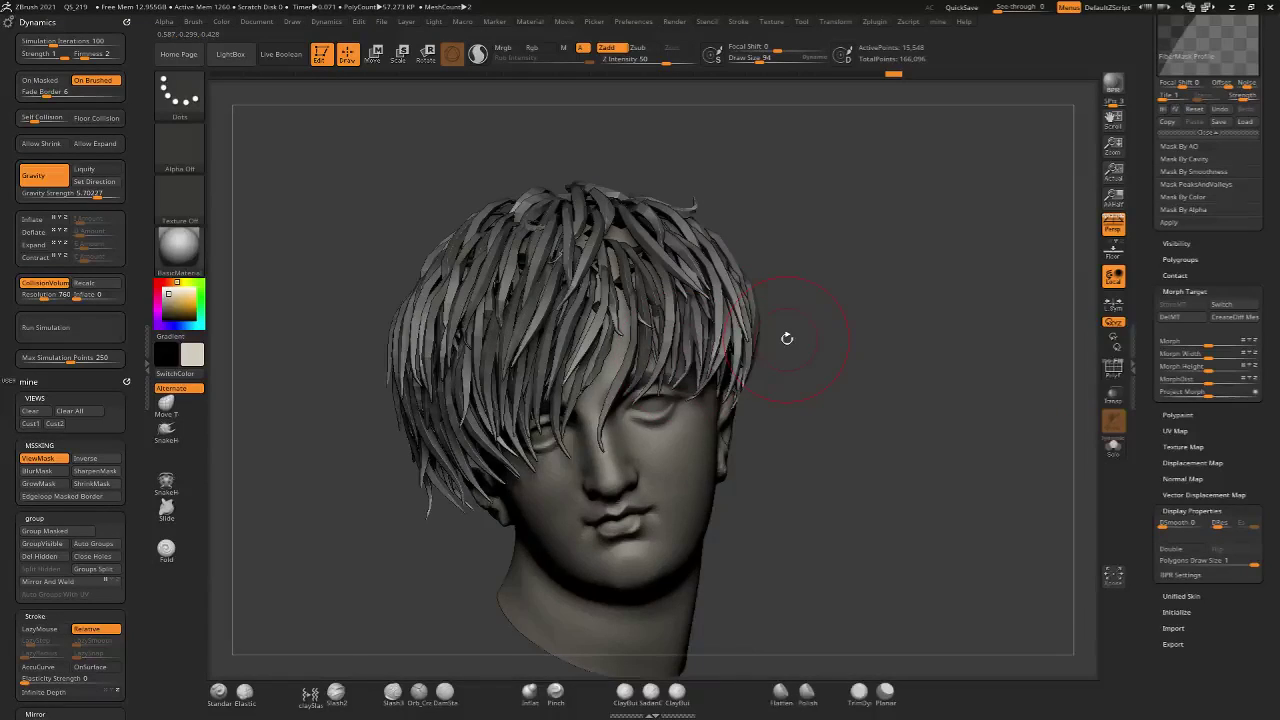
key("b")
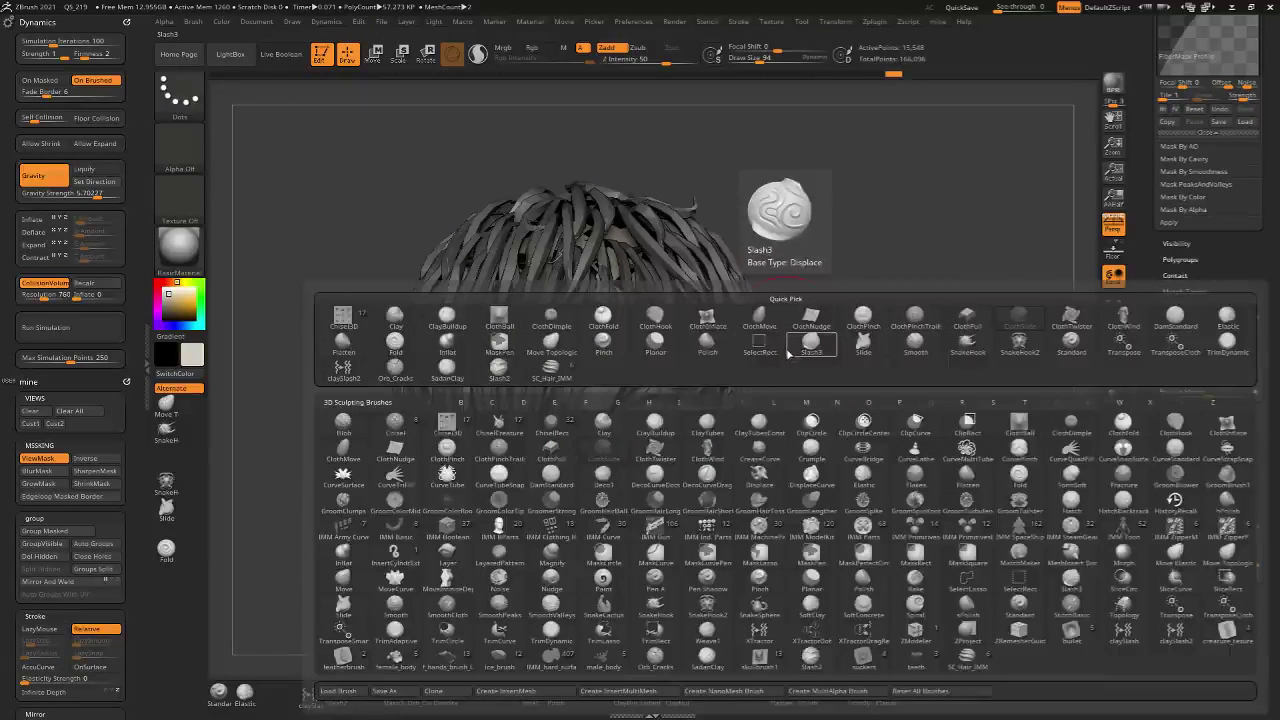
Pick the Slash3 brush, run the hair simulation, and rerun it with Expand enabled
left_click(789, 354)
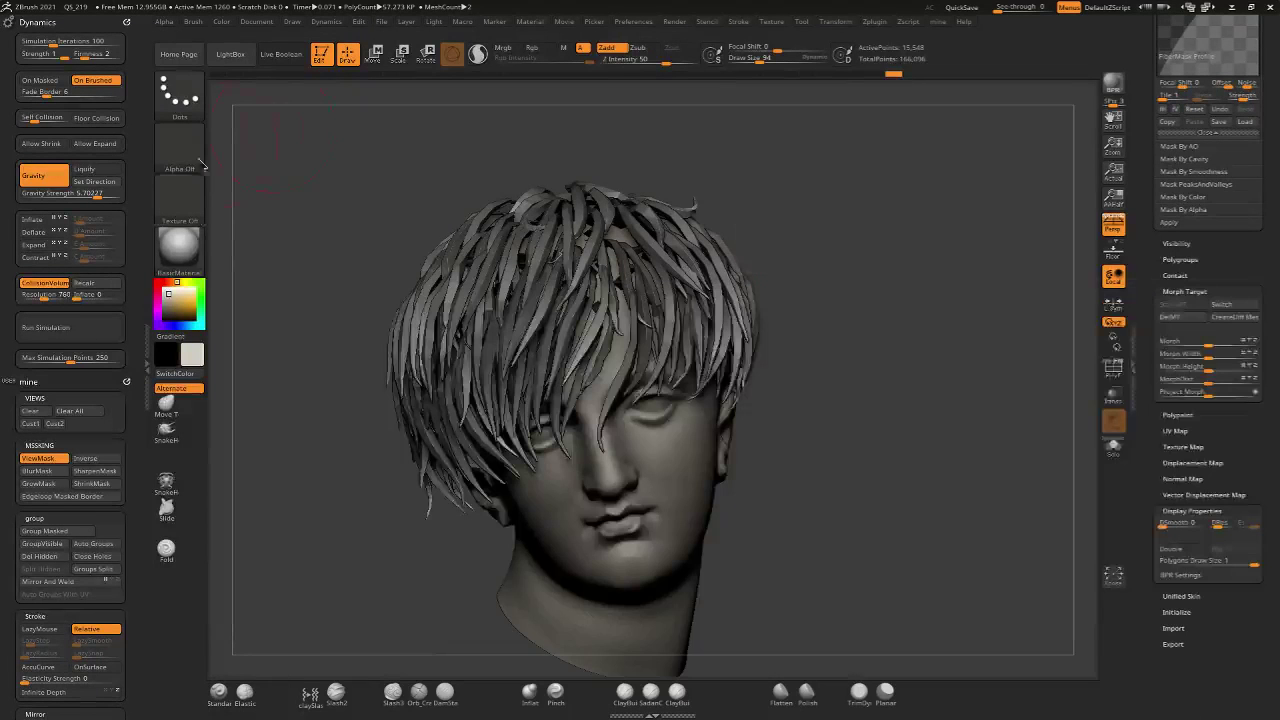
left_click(77, 326)
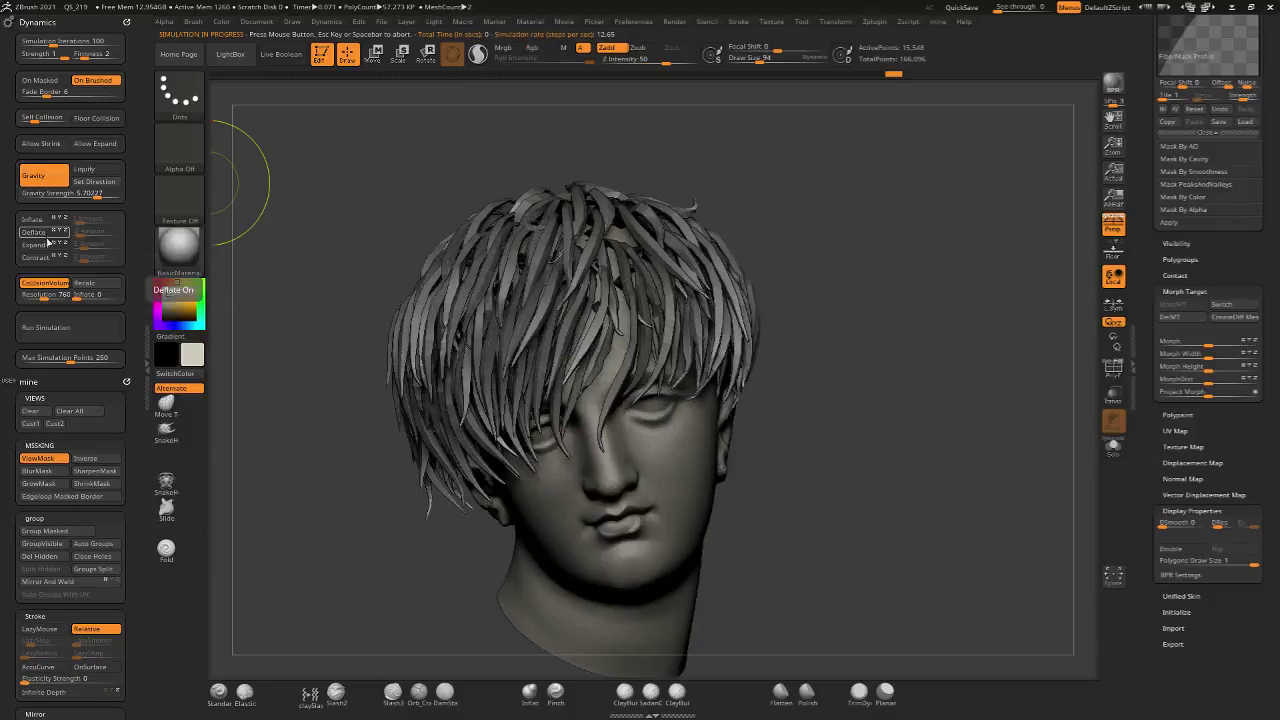
left_click(45, 244)
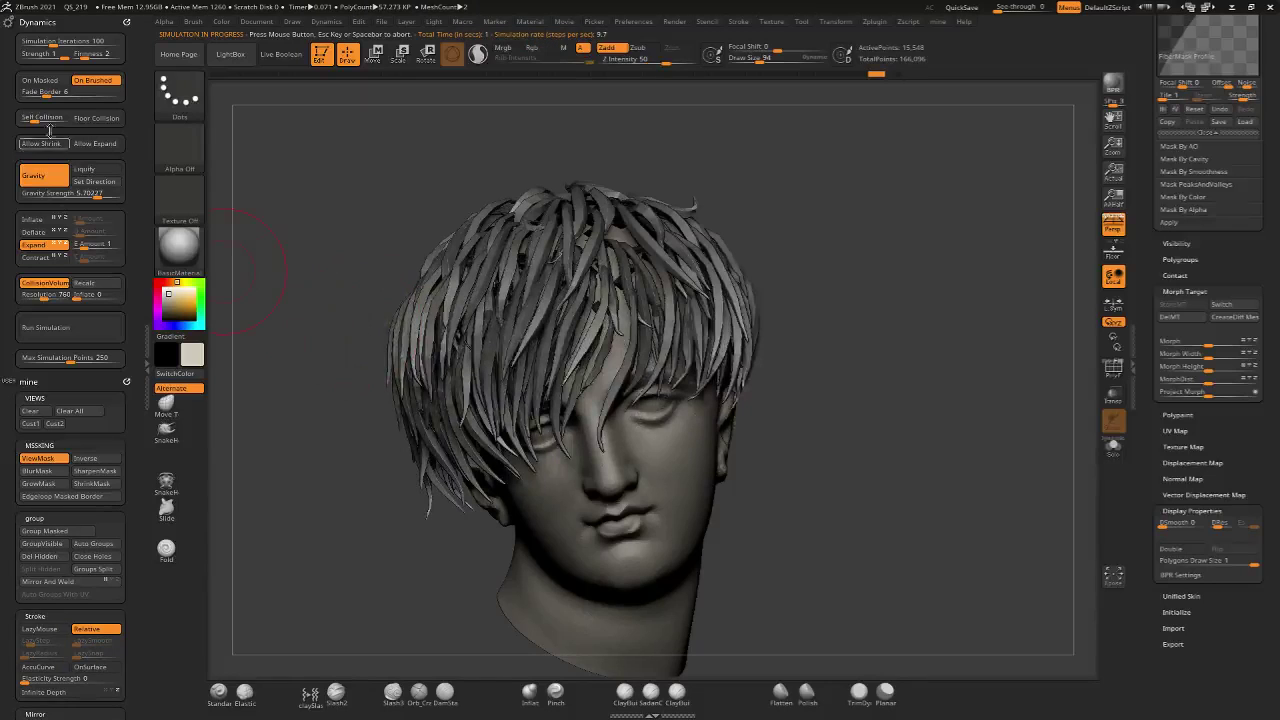
left_click(57, 328)
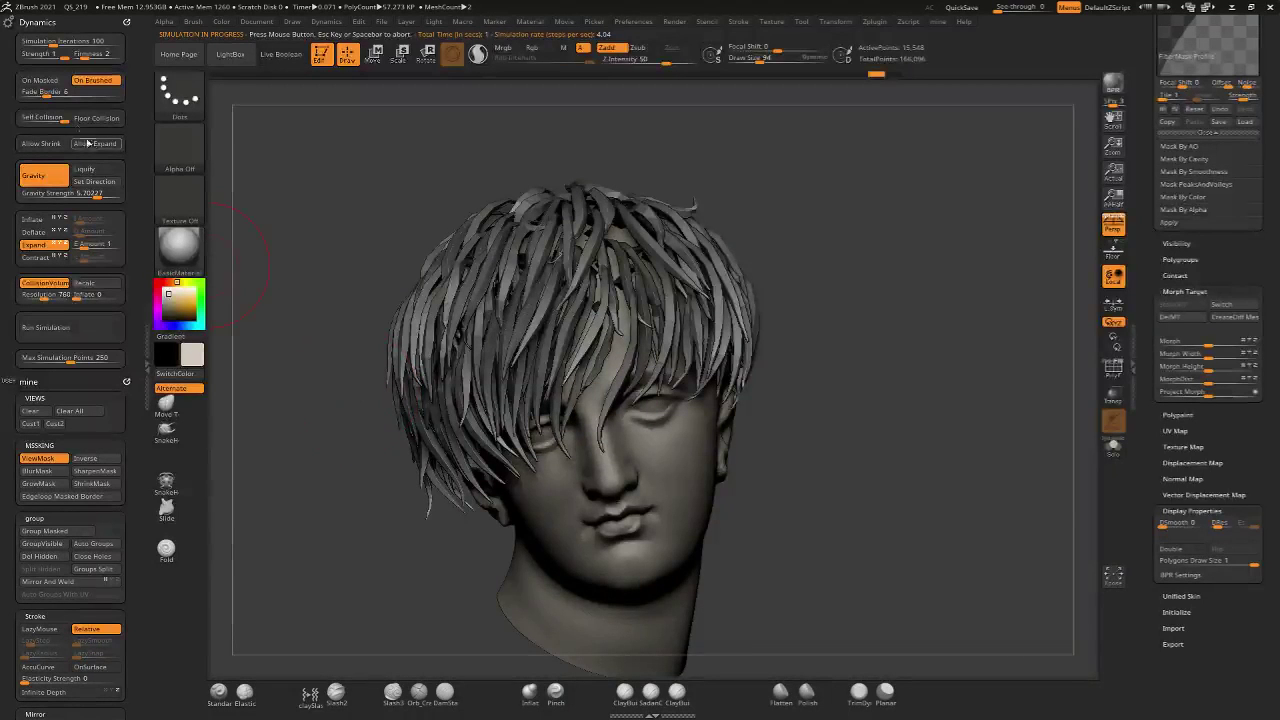
Rerun the simulation with Self Collision on, then switch gravity off
left_click(50, 118)
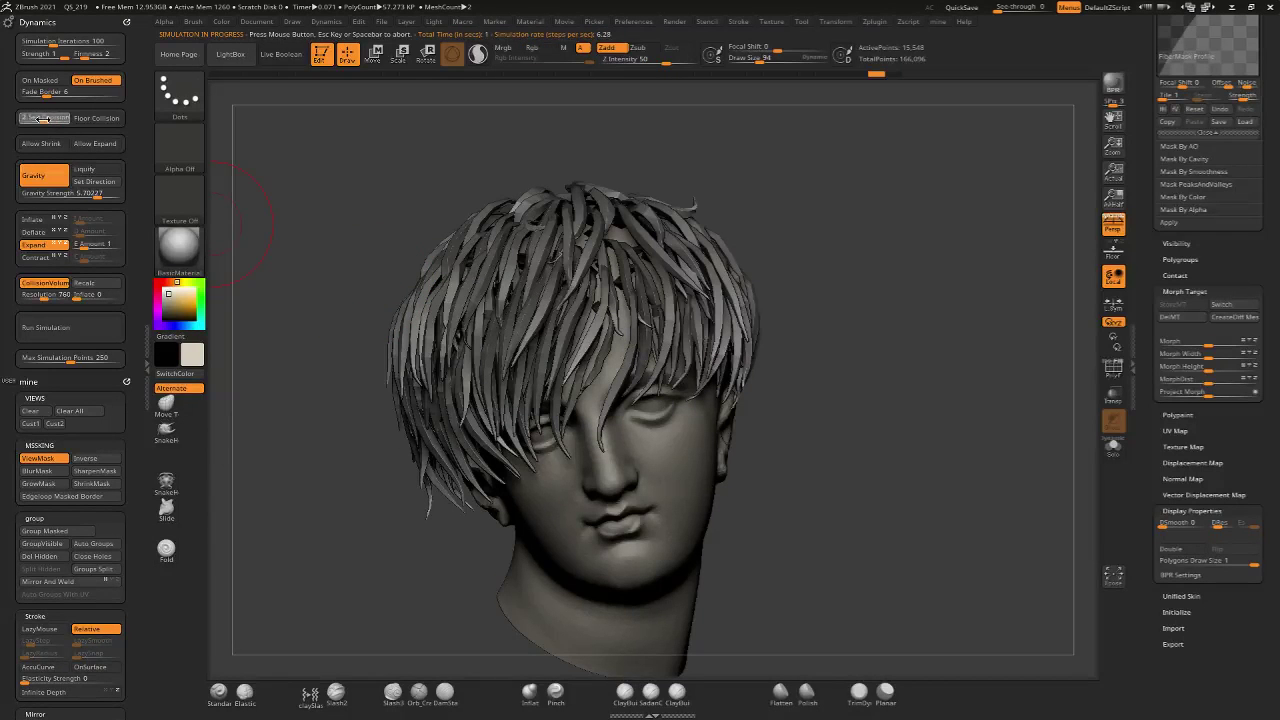
left_click(72, 330)
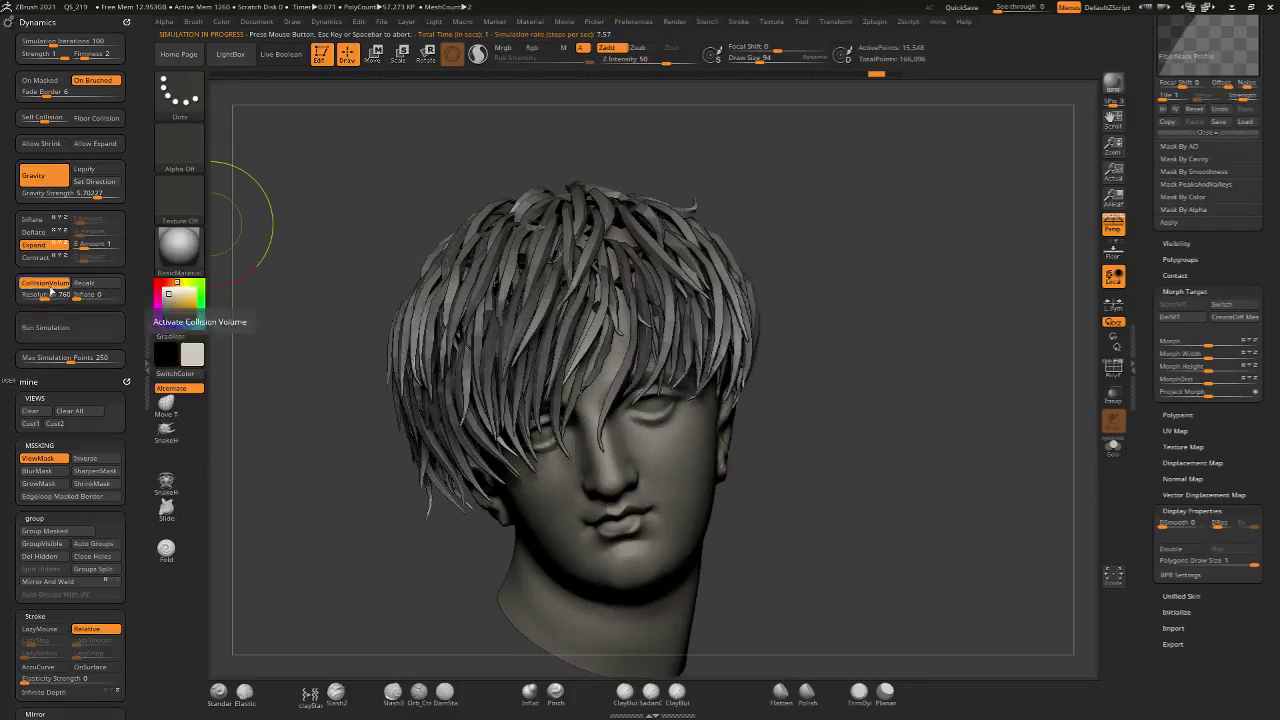
left_click(56, 176)
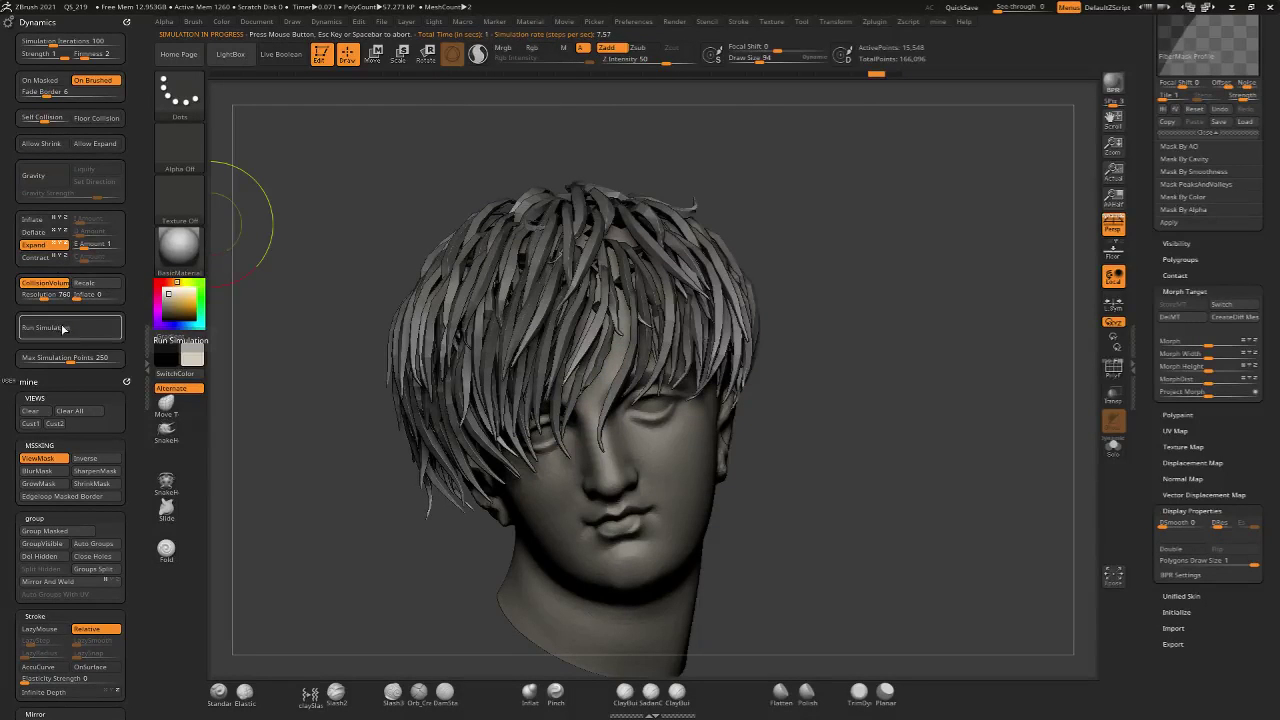
Rerun the simulation without gravity, then replace Expand with Inflate and simulate again
left_click(62, 328)
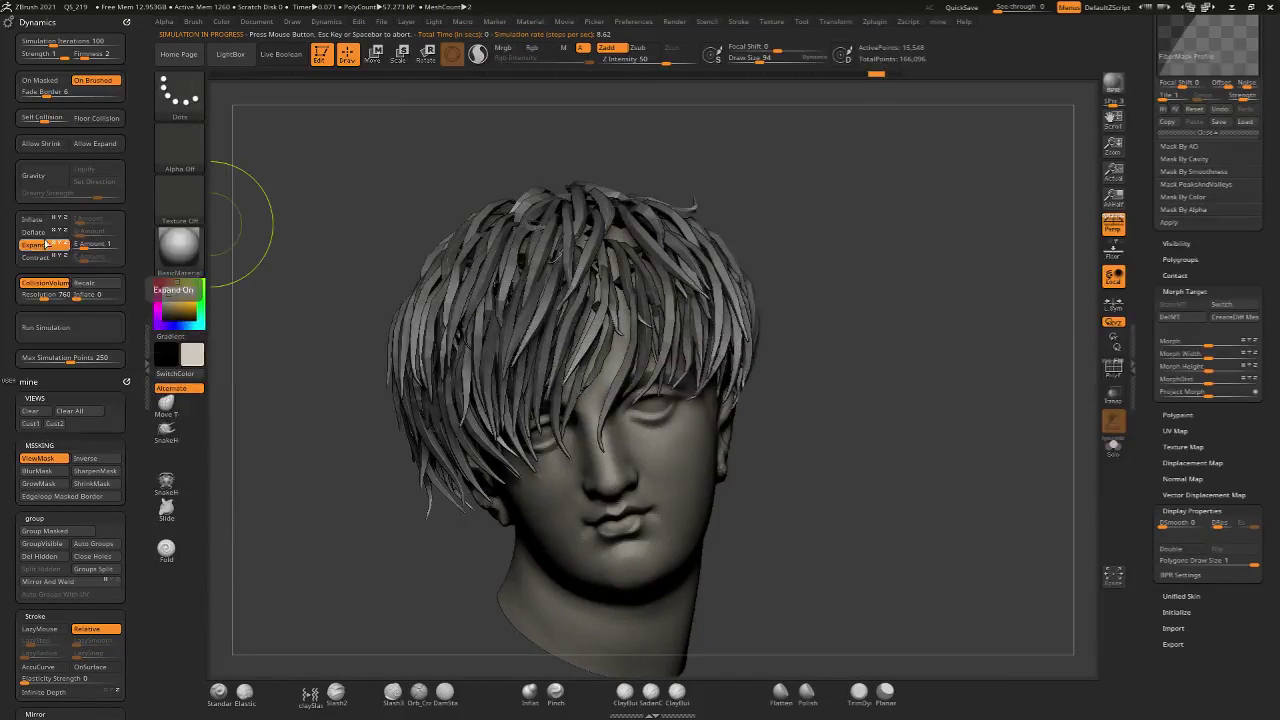
left_click(40, 244)
left_click(42, 219)
left_click(68, 338)
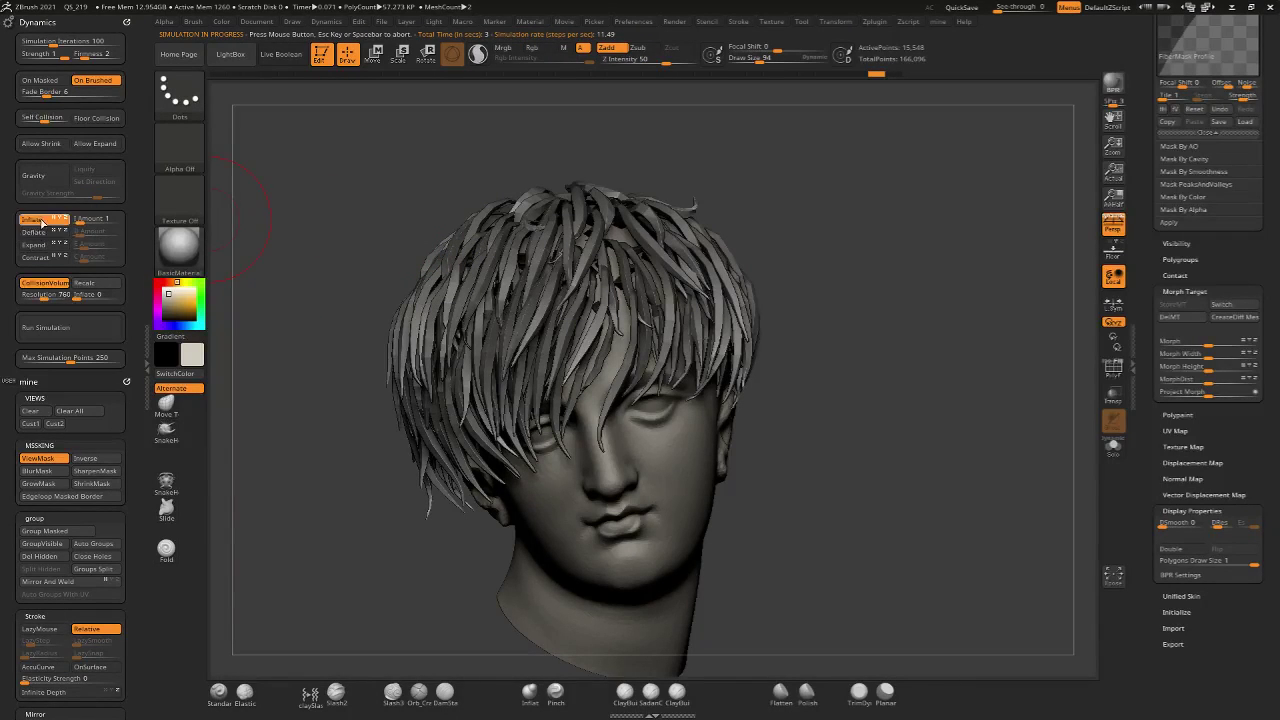
Switch Inflate to Deflate and simulate, then add Contract and rerun
left_click(35, 233)
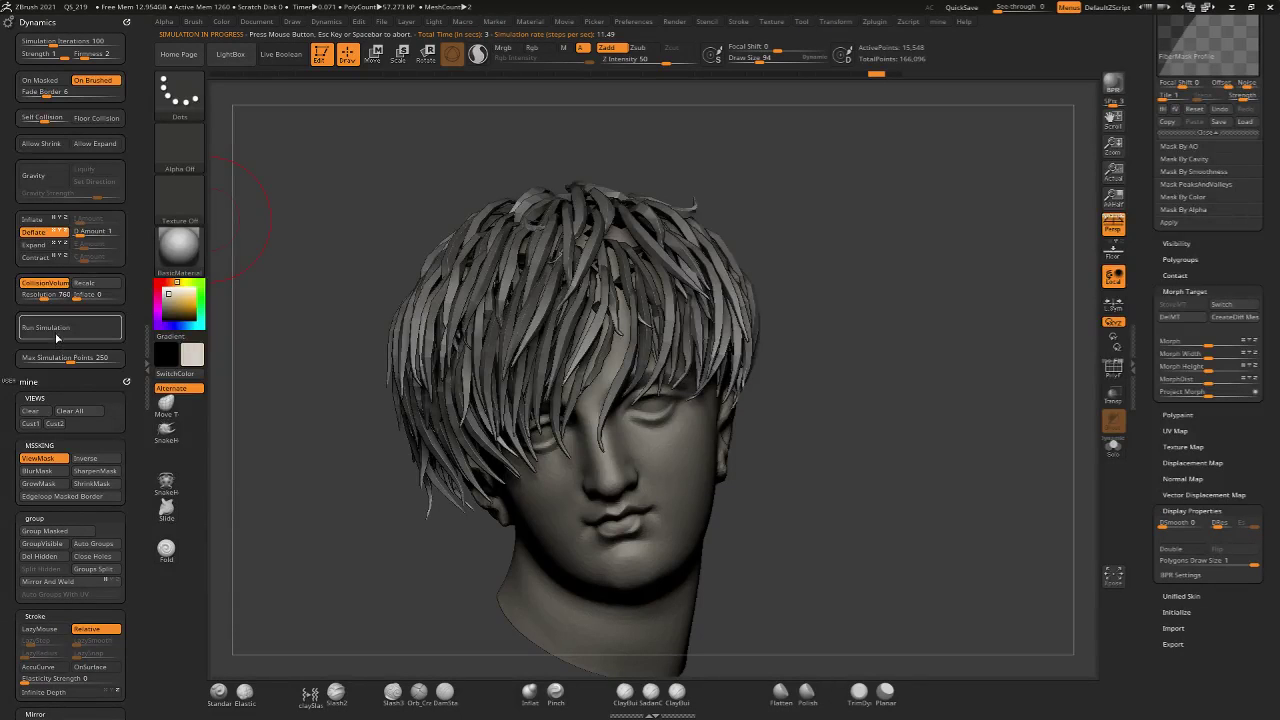
left_click(56, 336)
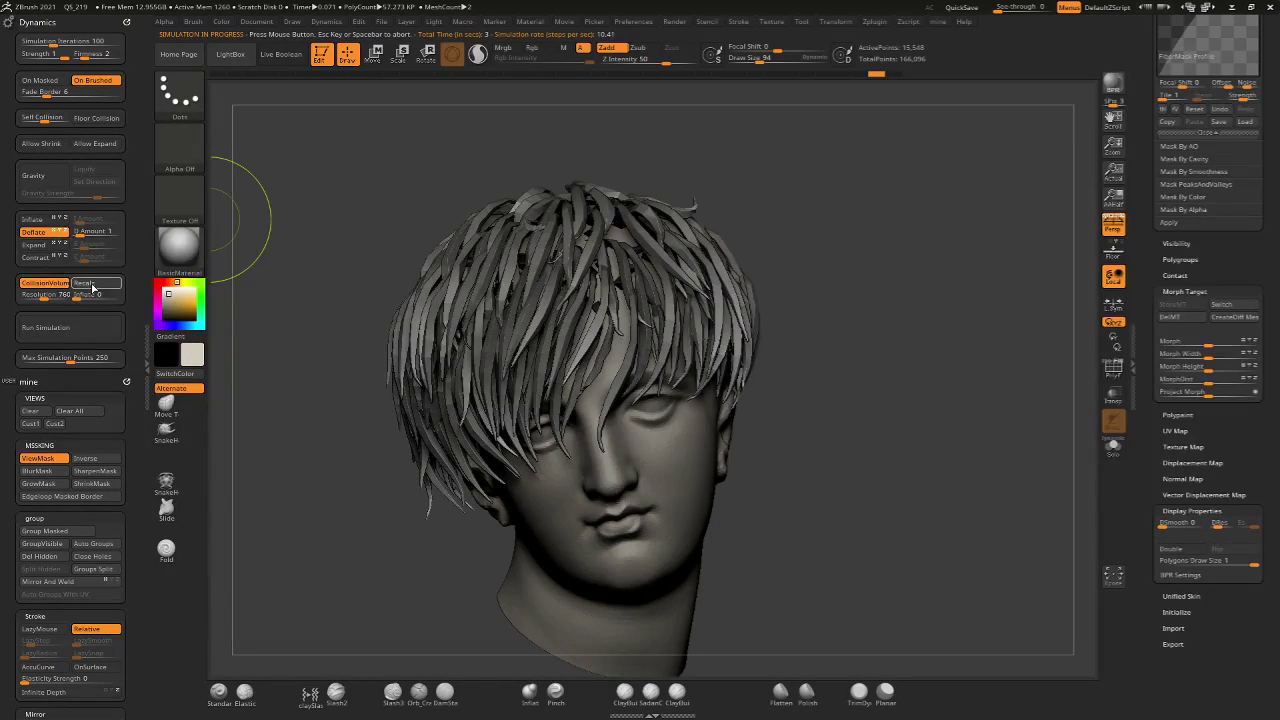
left_click(63, 338)
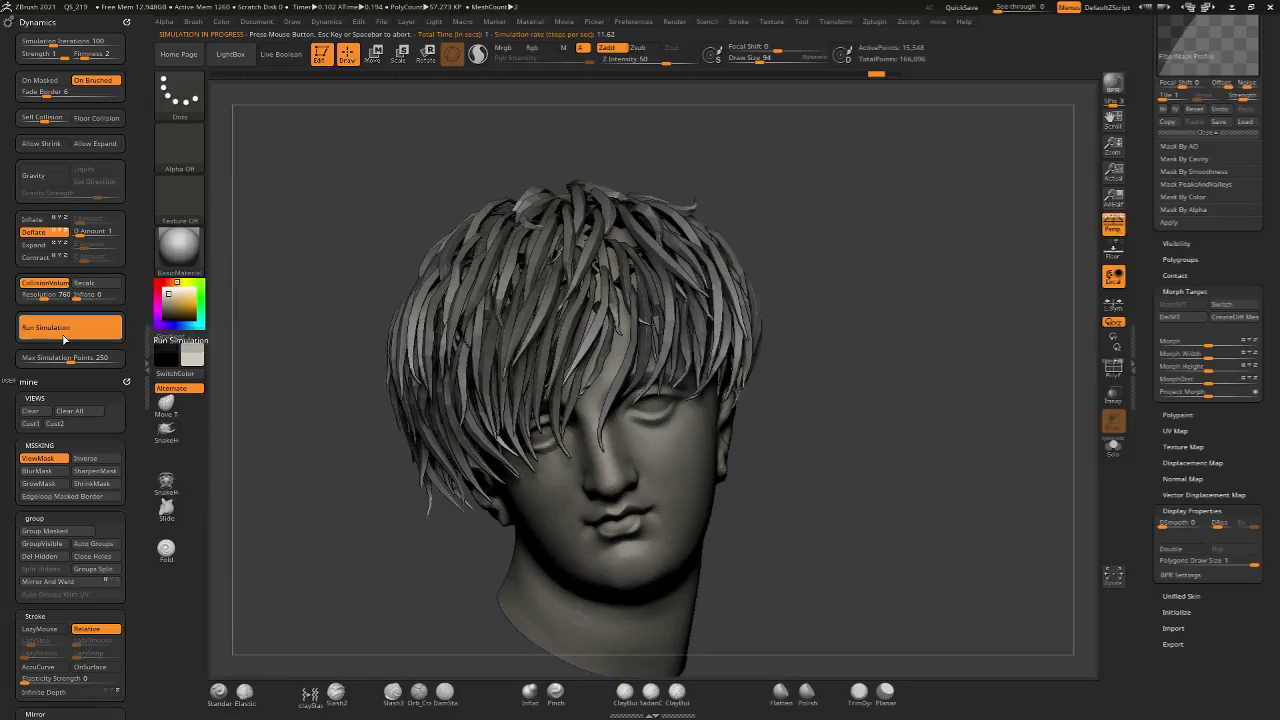
left_click(43, 259)
left_click(51, 328)
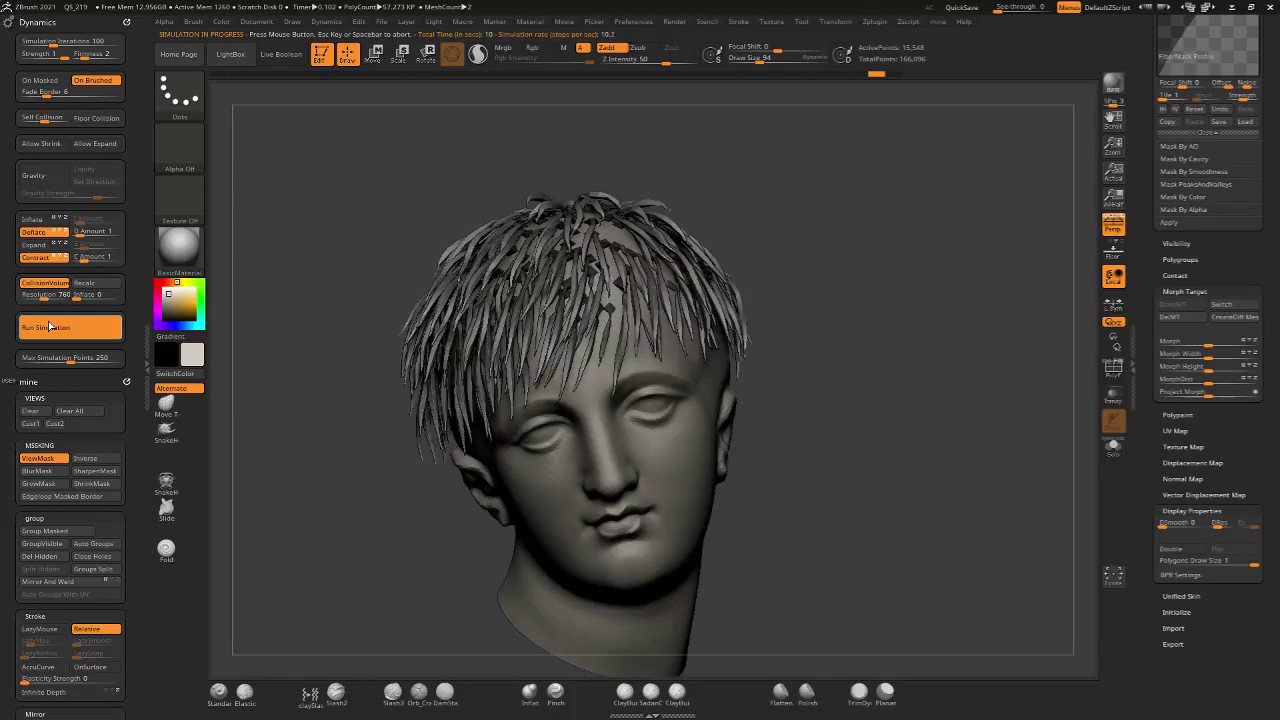
Swap Deflate back to Expand and run the hair simulation
mouse_move(366, 491)
left_mouse_down()
mouse_move(349, 491)
mouse_move(372, 493)
left_mouse_up()
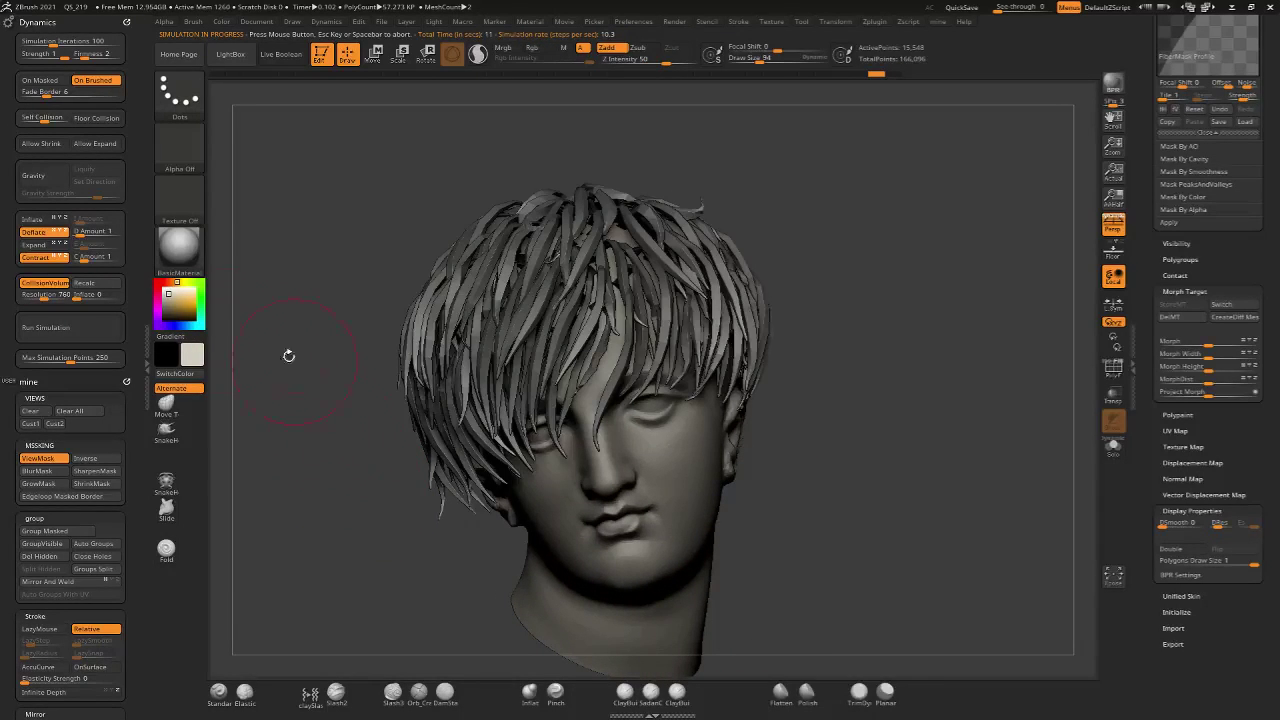
left_click(40, 245)
left_click(38, 232)
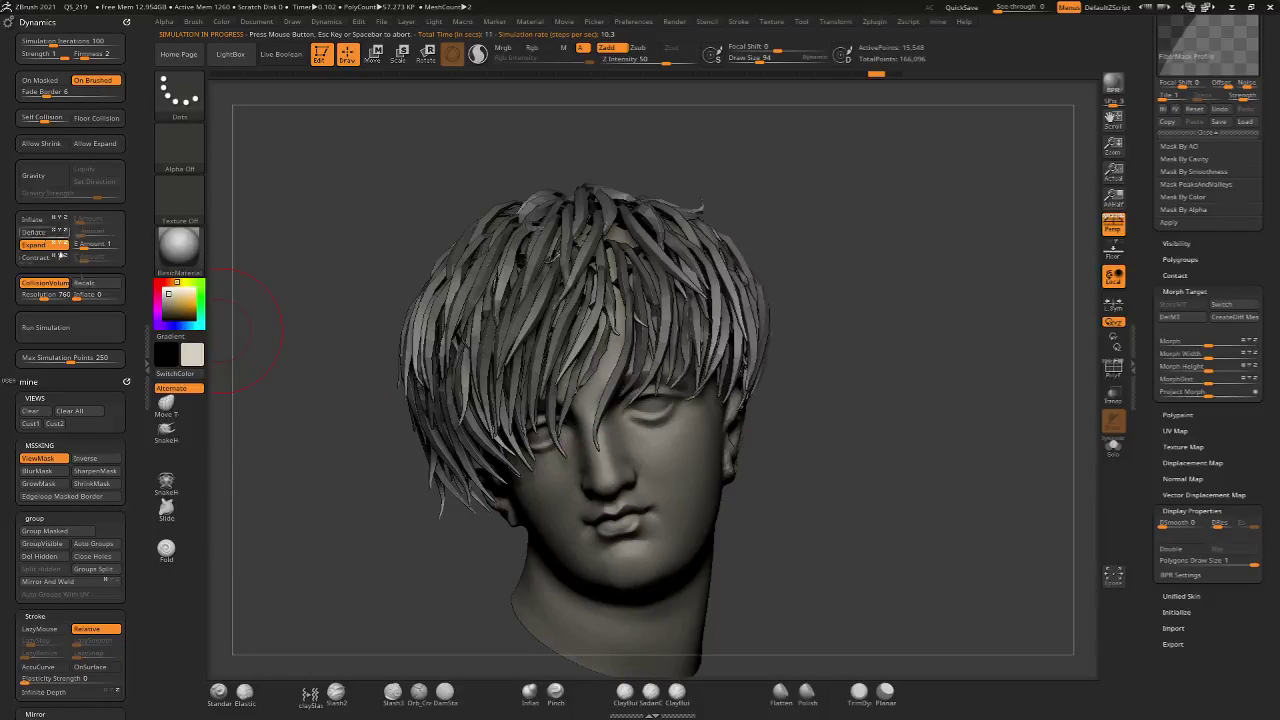
left_click(66, 327)
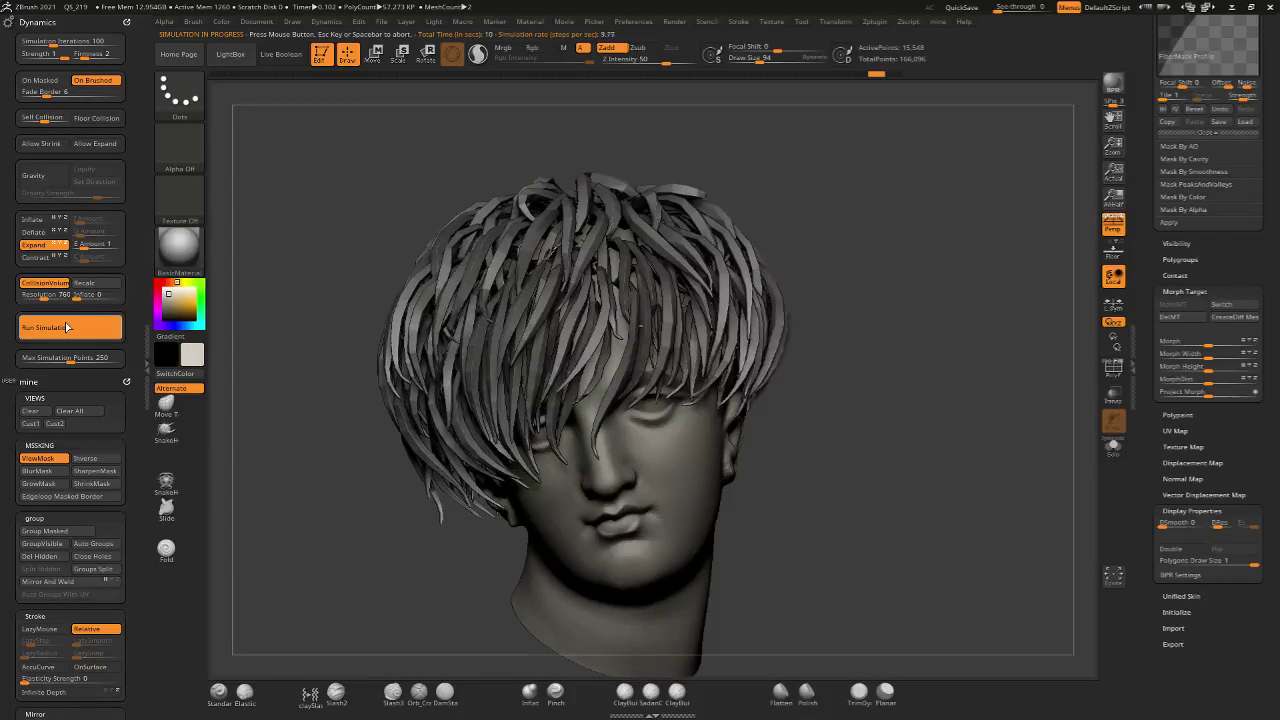
Add Inflate, turn gravity on at strength about 1.0, and rerun the simulation
key("ctrl")
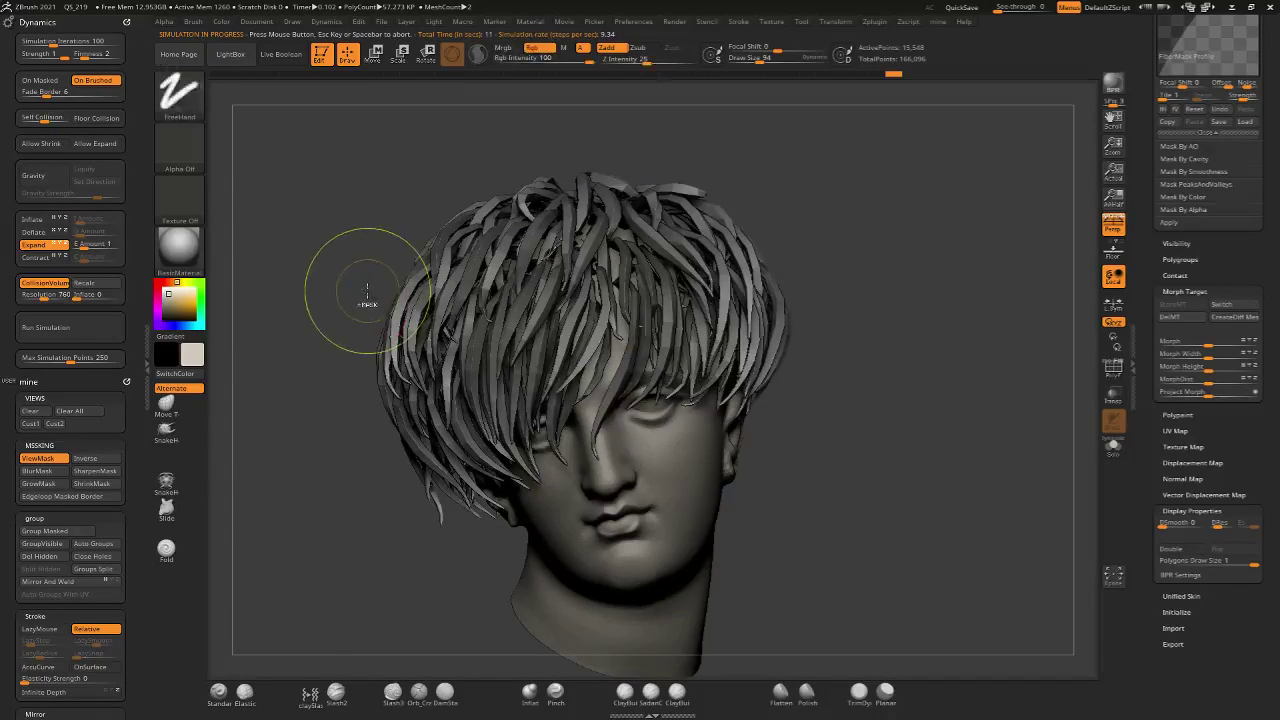
left_click(43, 221)
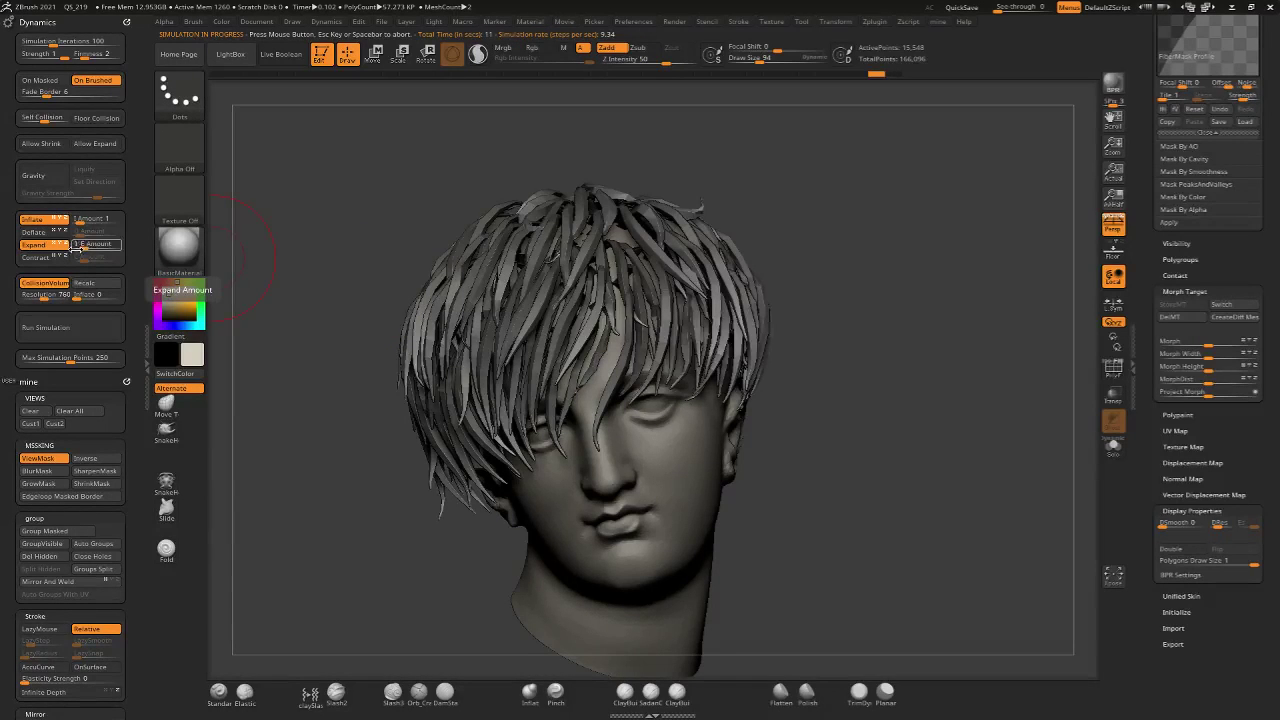
left_click(32, 175)
left_click_drag(70, 194, 82, 196)
left_click(62, 327)
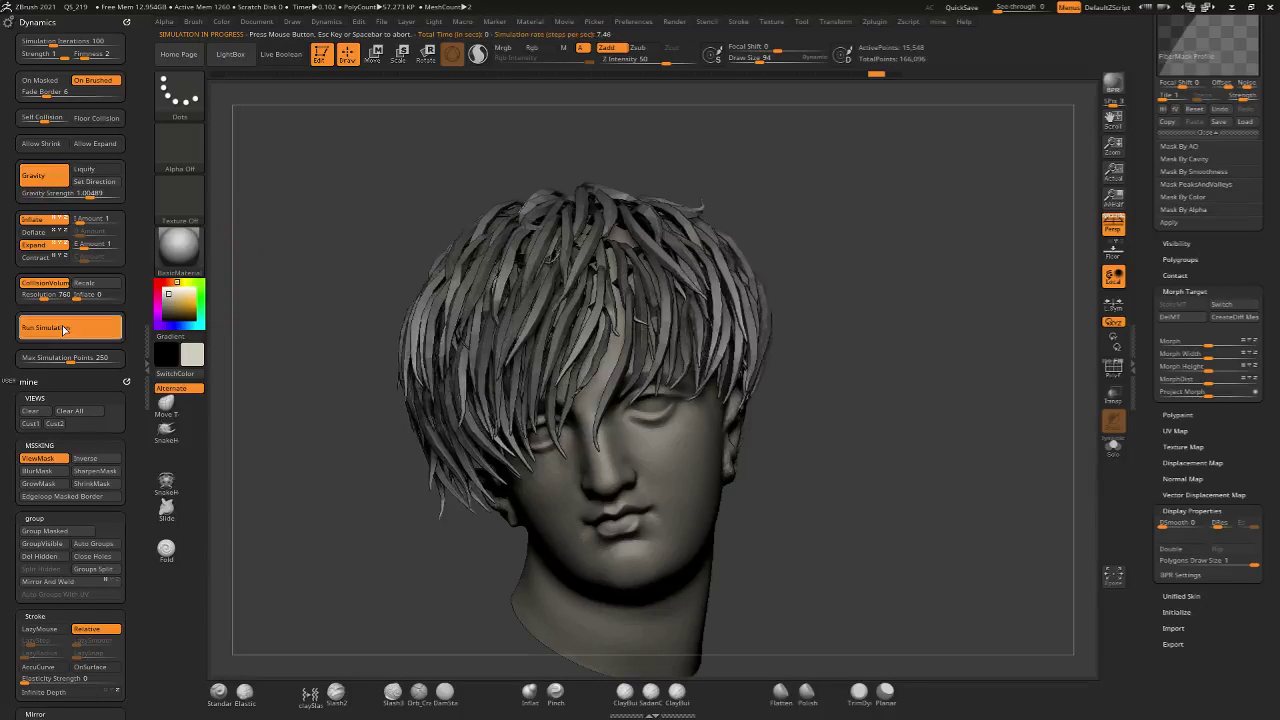
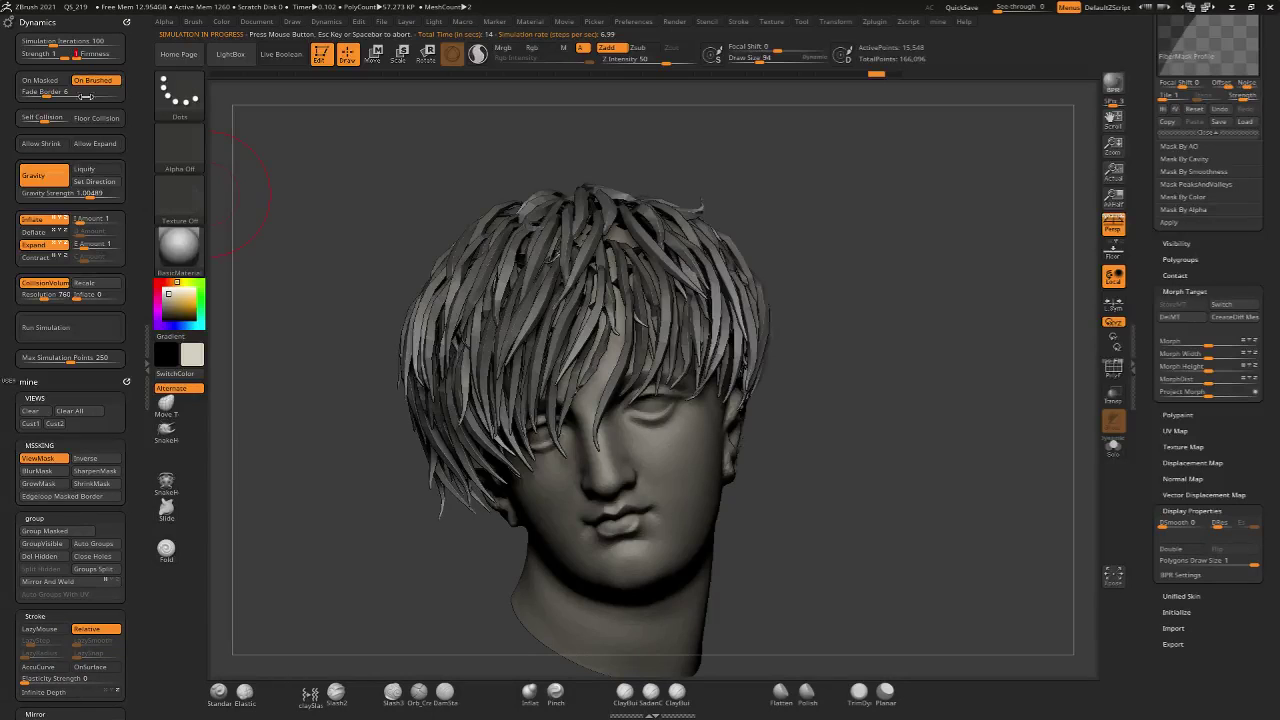
Rerun the hair dynamics simulation several times so the strips settle over the head
left_click(66, 329)
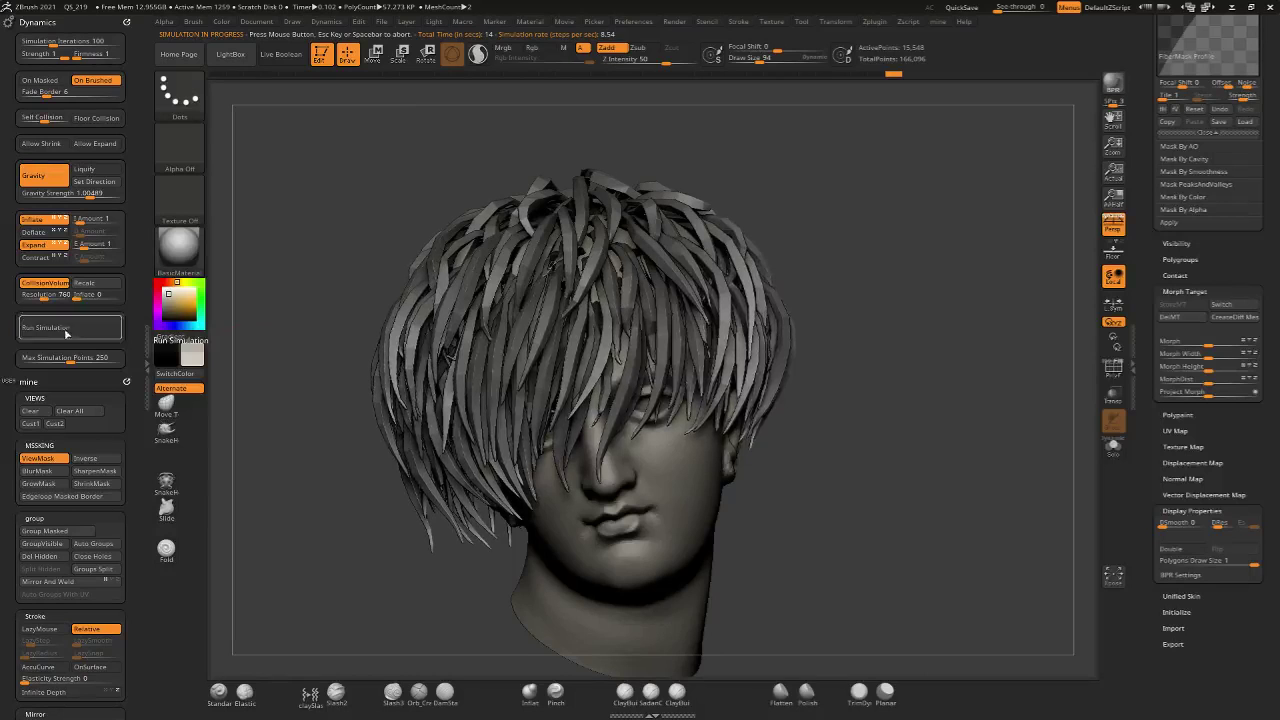
mouse_move(808, 508)
left_mouse_down()
mouse_move(766, 457)
mouse_move(895, 443)
mouse_move(894, 531)
mouse_move(923, 454)
mouse_move(957, 486)
mouse_move(921, 484)
left_mouse_up()
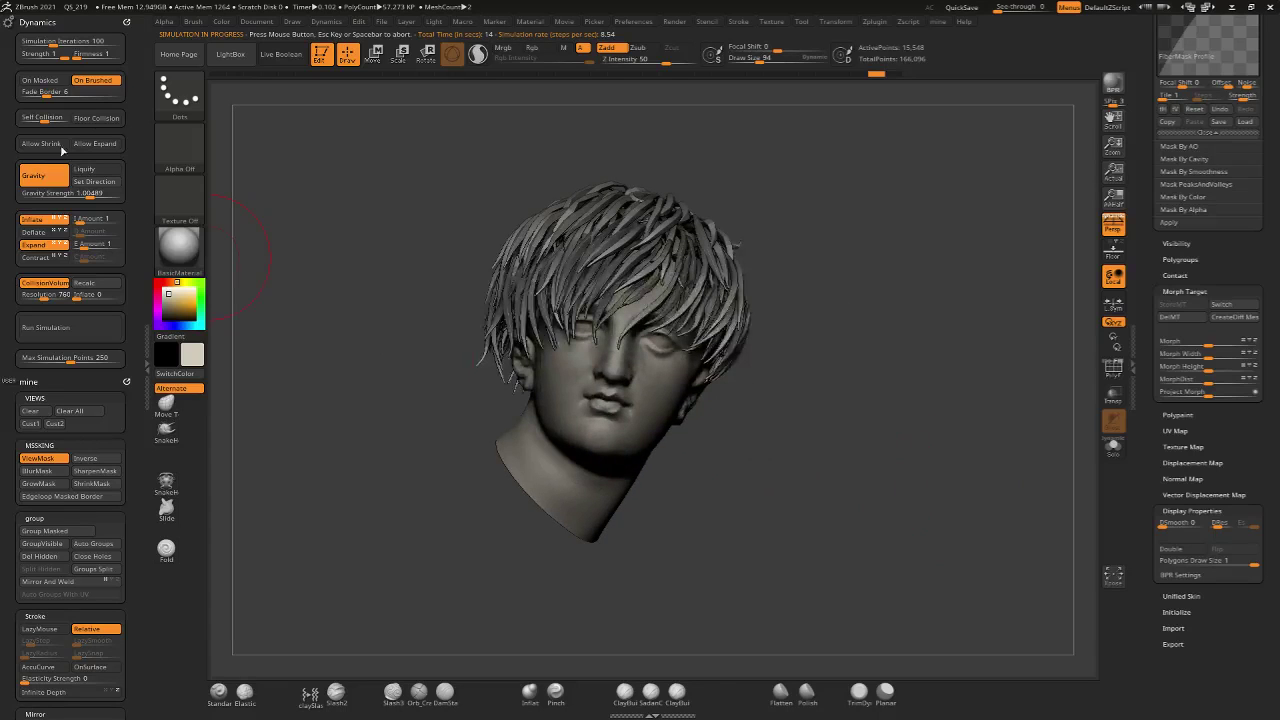
left_click(65, 332)
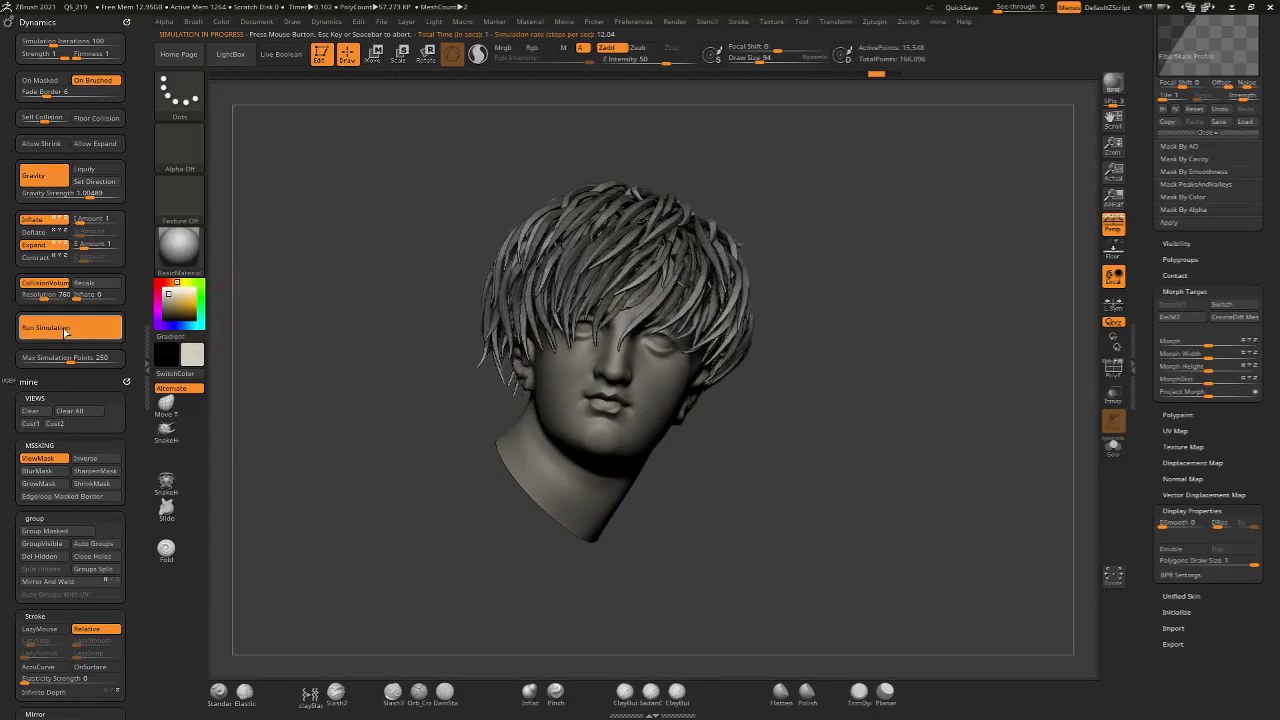
left_click(65, 332)
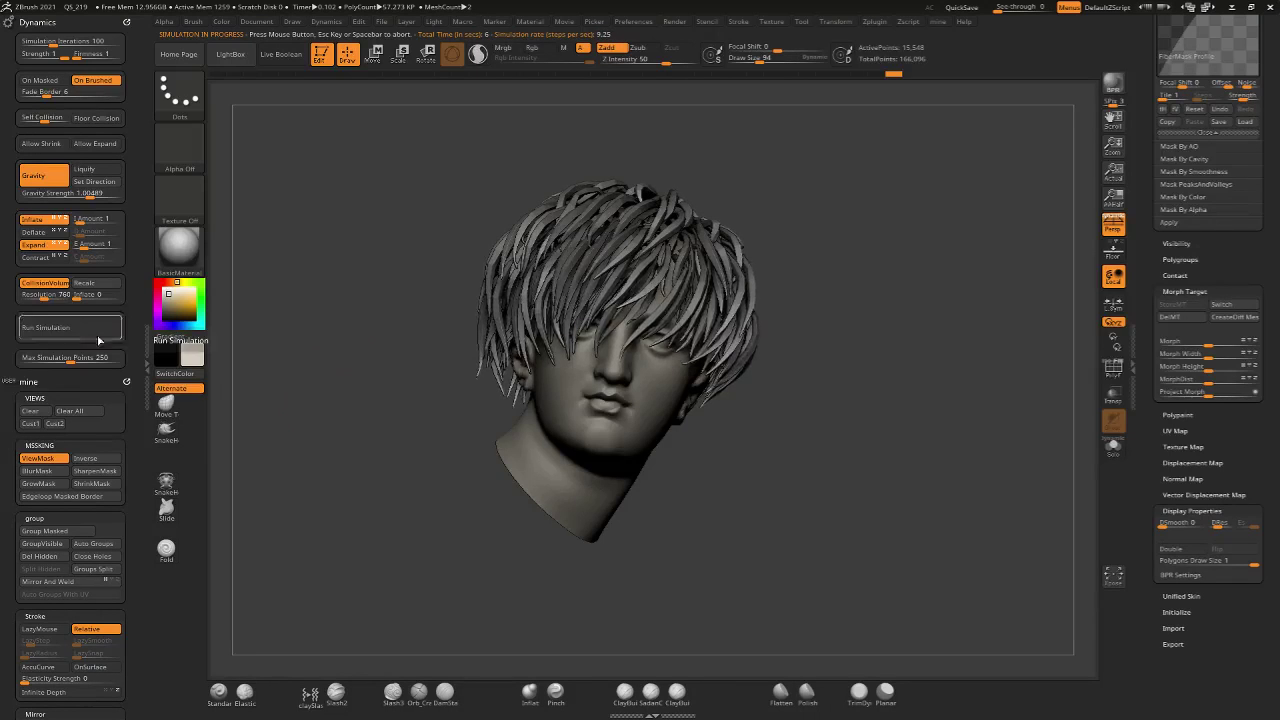
Inspect the settled hair and store a morph target of the result
left_click_drag(385, 445, 457, 457)
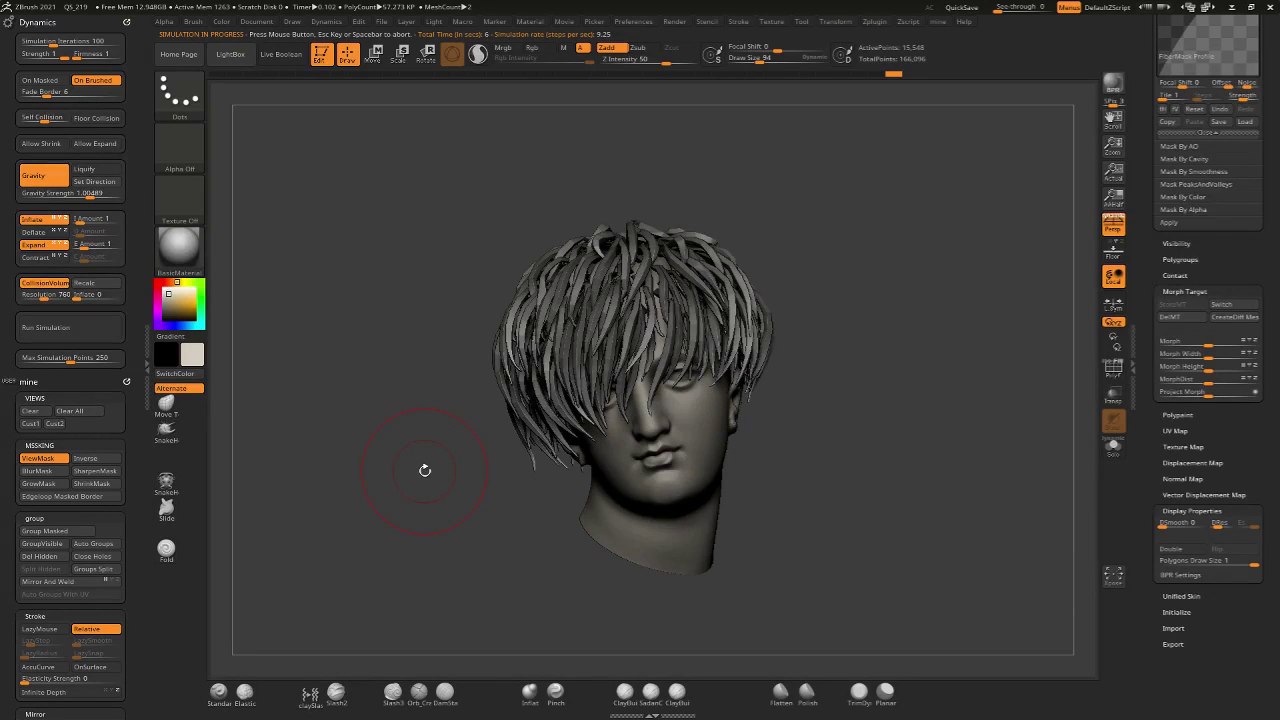
key("ctrl")
key("ctrl")
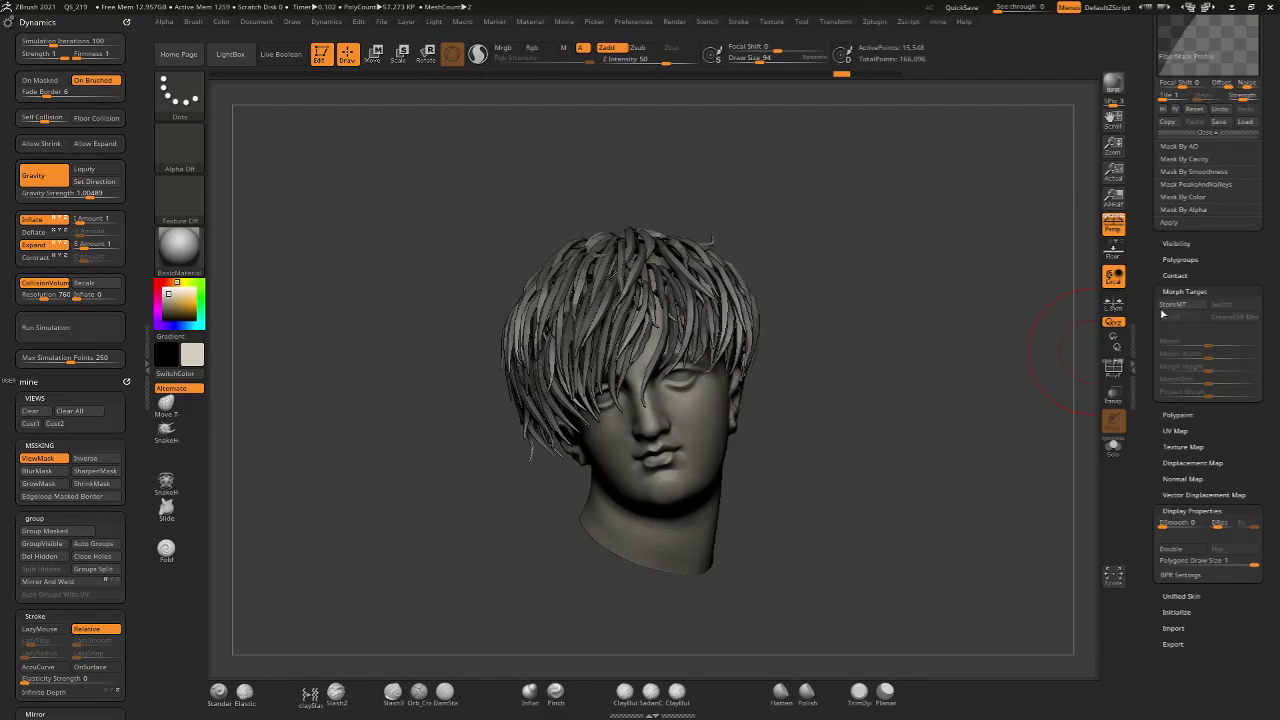
left_click(1172, 304)
mouse_move(1000, 360)
left_mouse_down()
mouse_move(910, 438)
mouse_move(894, 414)
mouse_move(900, 446)
mouse_move(857, 494)
mouse_move(871, 438)
mouse_move(846, 503)
mouse_move(877, 523)
mouse_move(817, 463)
left_mouse_up()
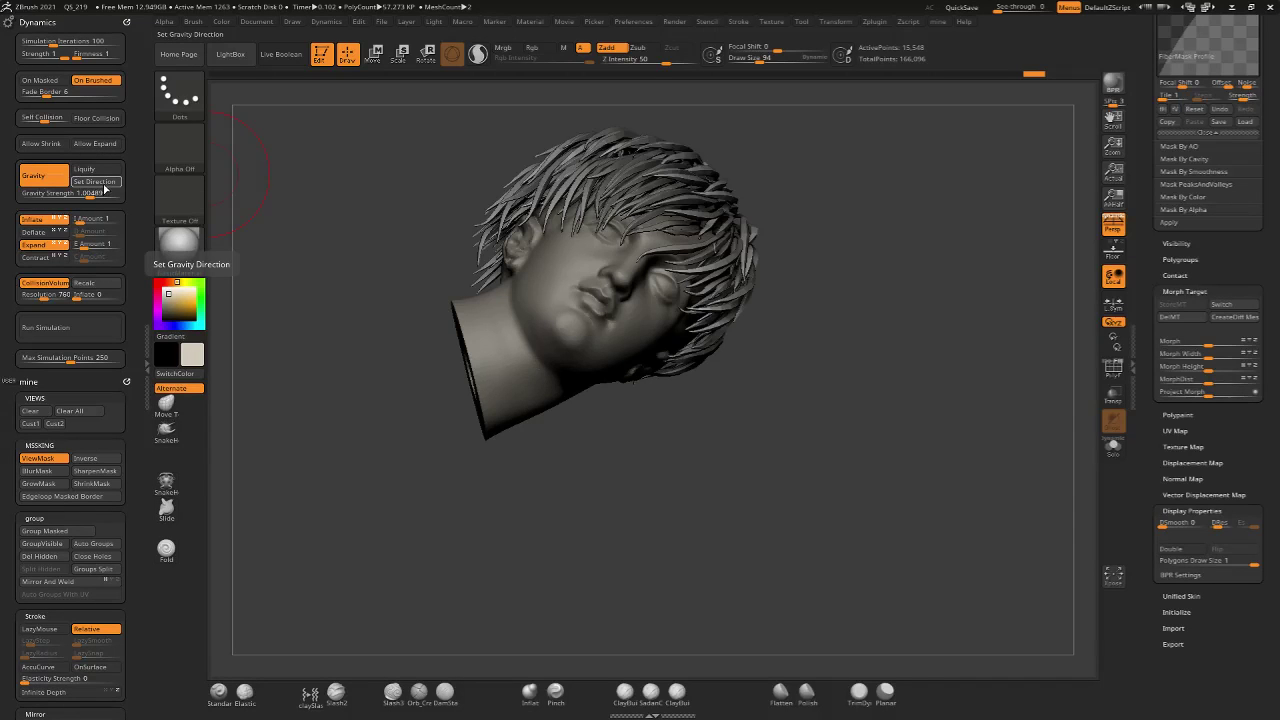
Run the hair simulation, then set E Amount to 2.25 and rerun it
mouse_move(457, 491)
left_mouse_down()
mouse_move(400, 526)
mouse_move(433, 511)
mouse_move(403, 491)
mouse_move(457, 531)
mouse_move(423, 551)
mouse_move(579, 608)
mouse_move(886, 543)
mouse_move(877, 549)
left_mouse_up()
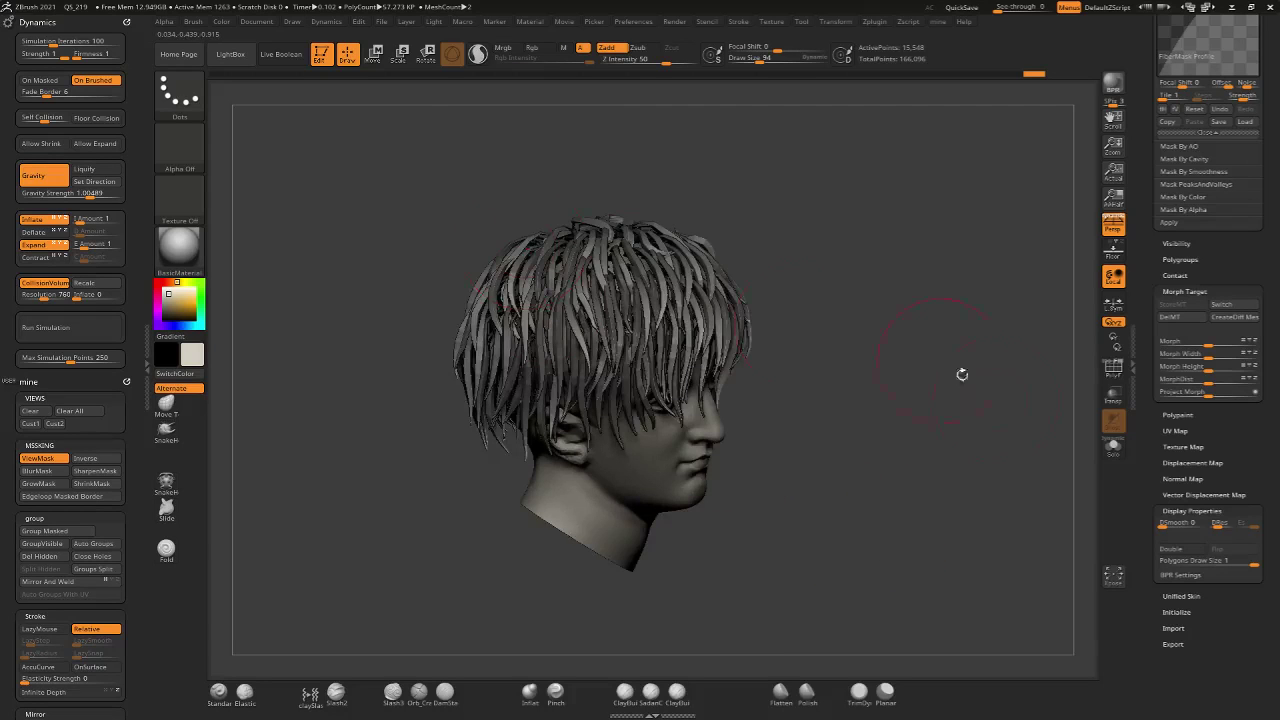
left_click_drag(962, 374, 923, 391)
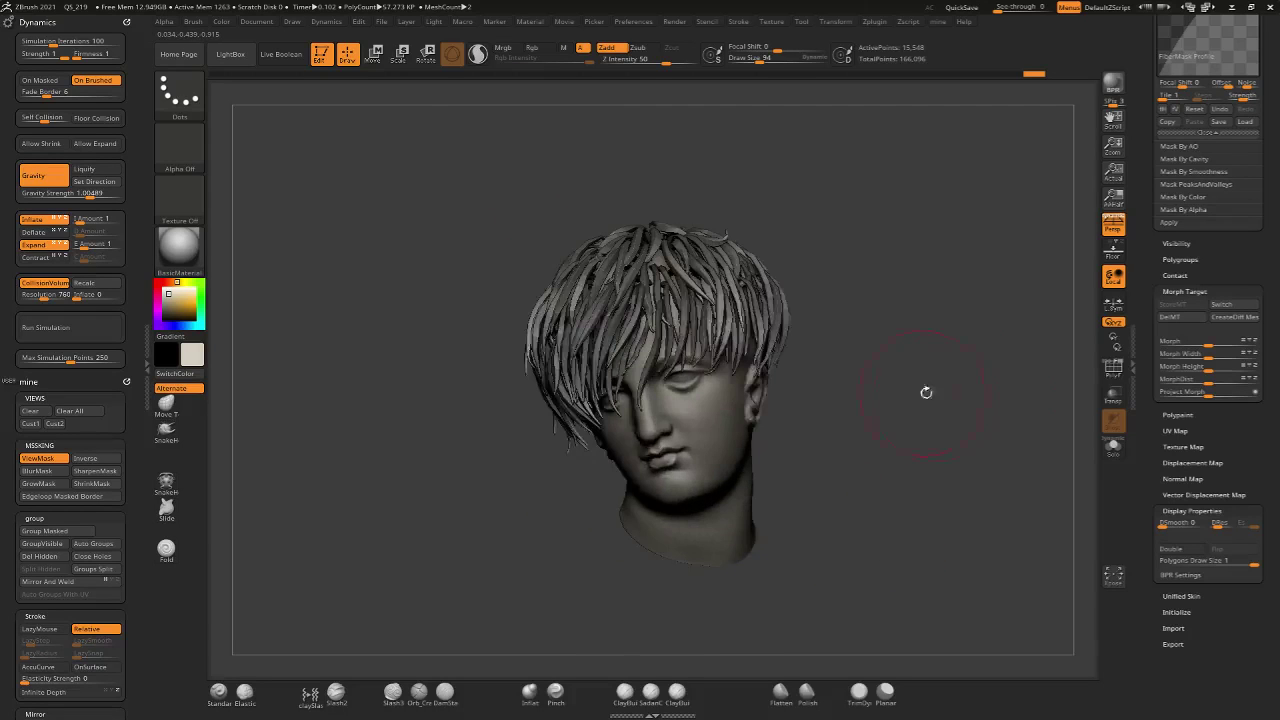
left_click(88, 326)
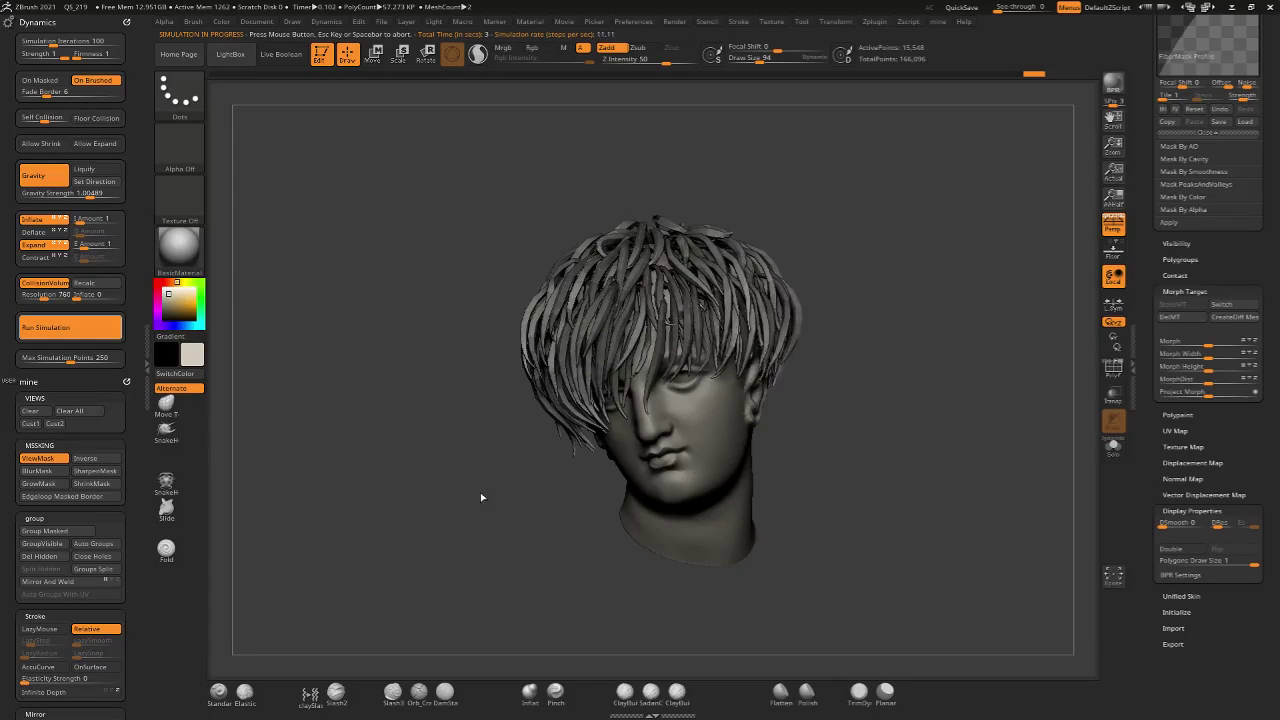
mouse_move(489, 477)
left_mouse_down()
mouse_move(500, 508)
mouse_move(386, 377)
left_mouse_up()
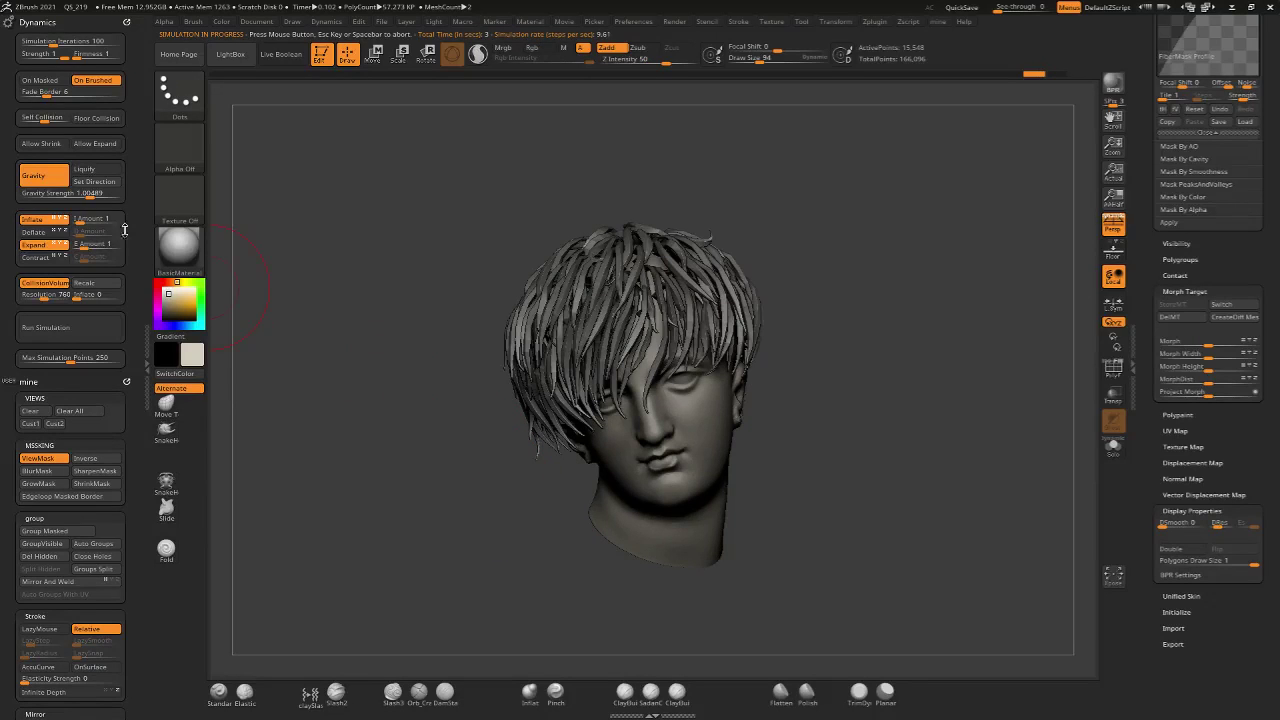
type("2.25")
key("Return")
left_click(84, 328)
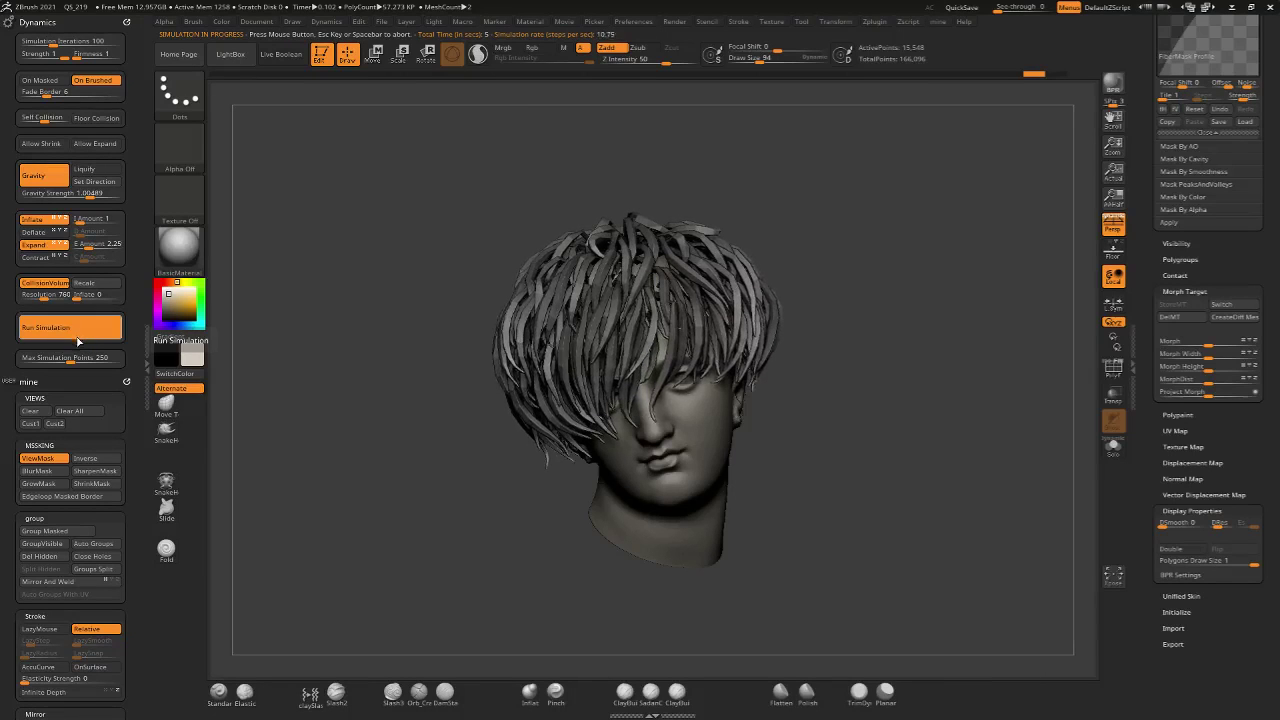
Stop the simulation, turn Inflate off and rerun the hair simulation
left_click(84, 338)
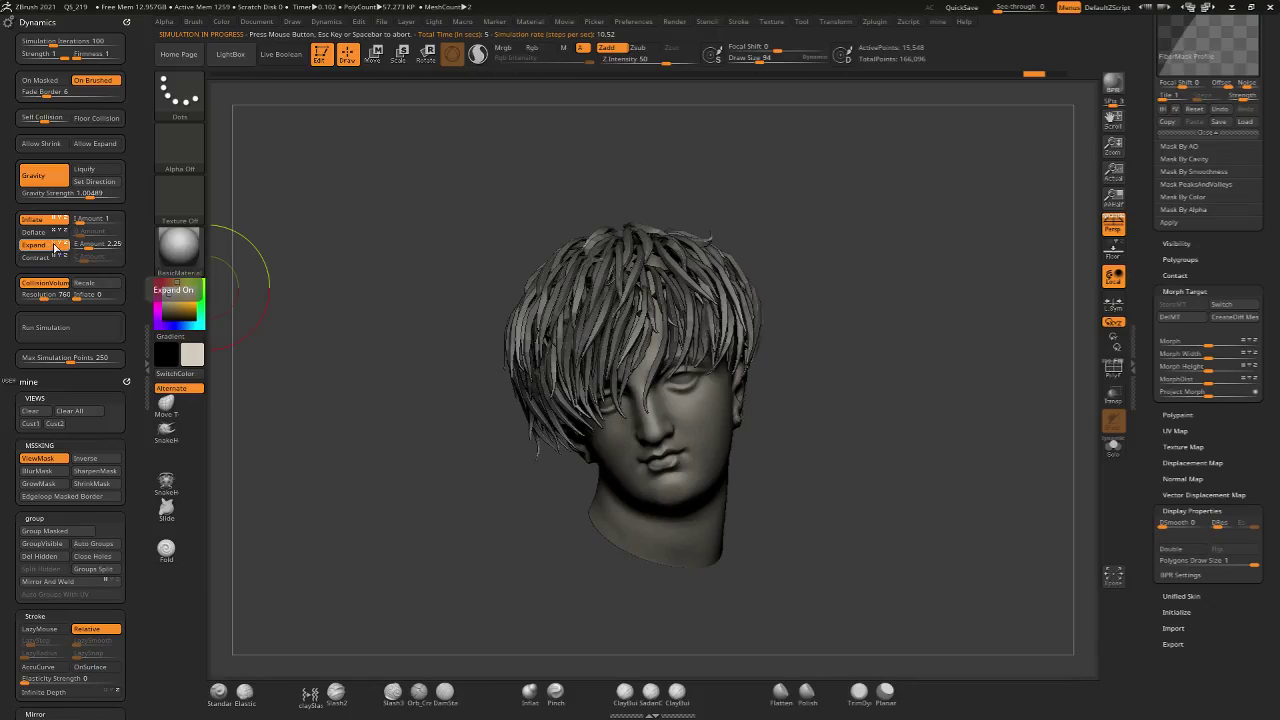
left_click(55, 247)
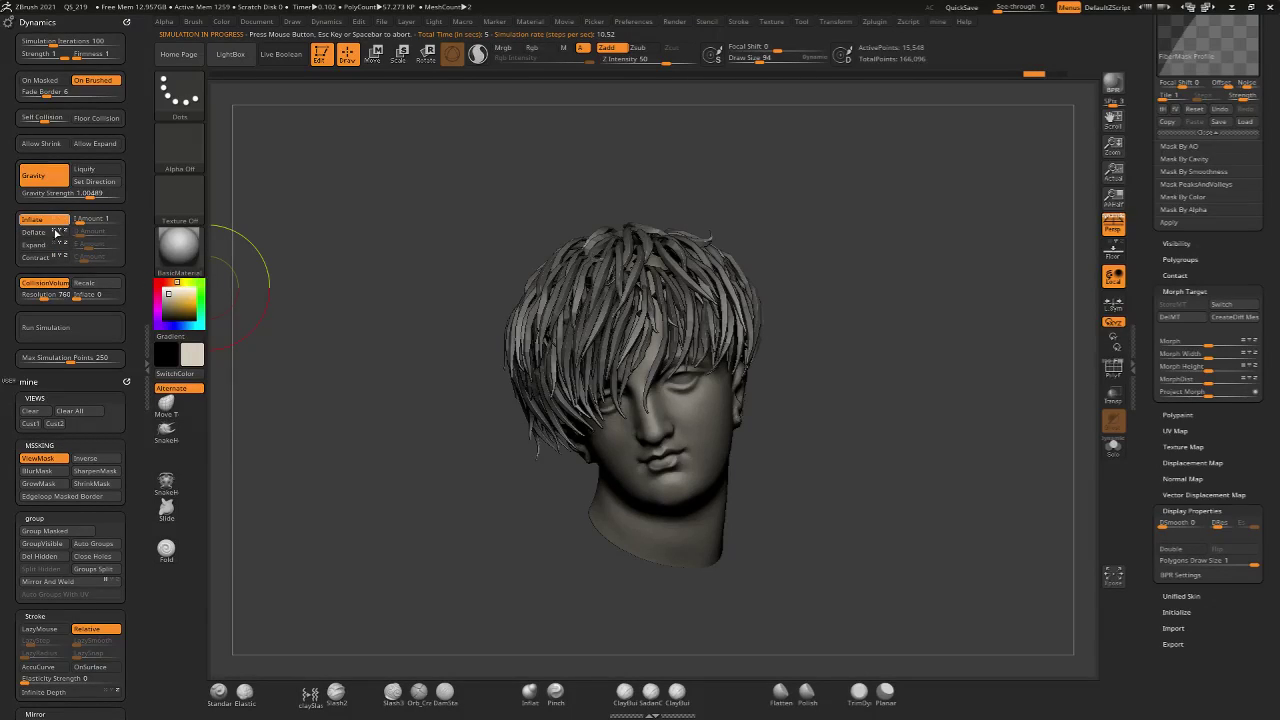
left_click(45, 245)
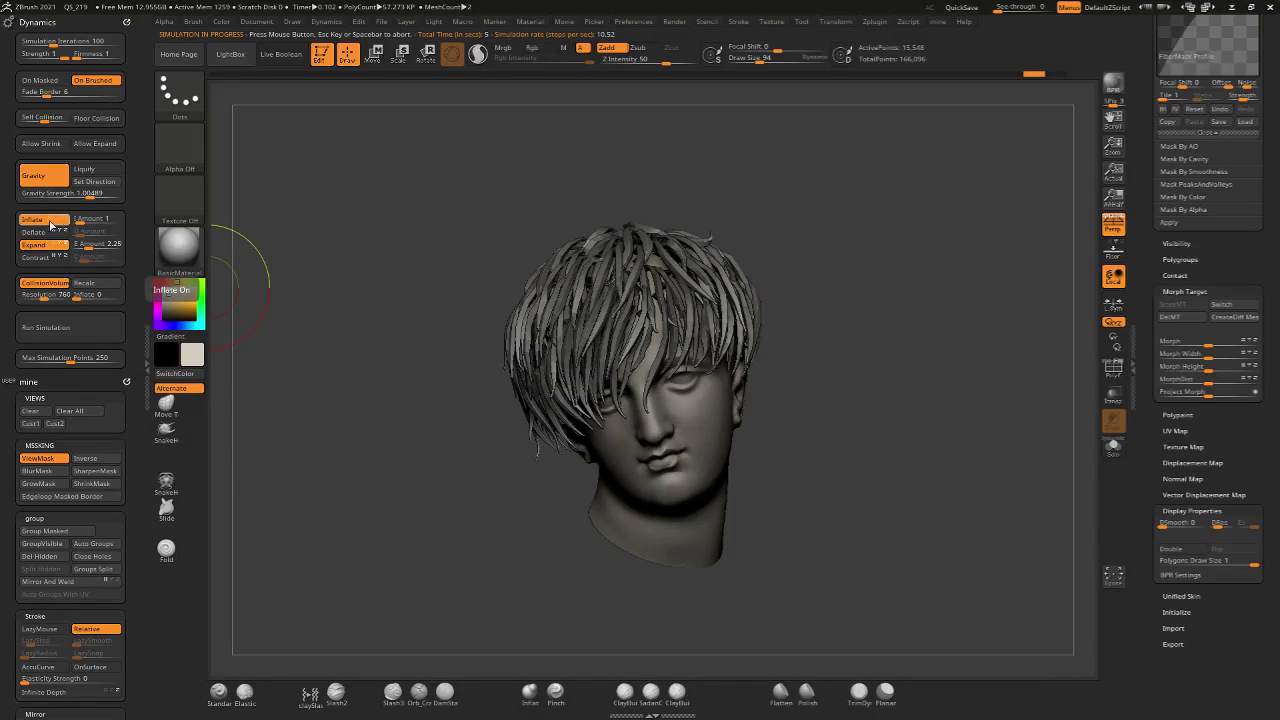
left_click(60, 222)
left_click(78, 332)
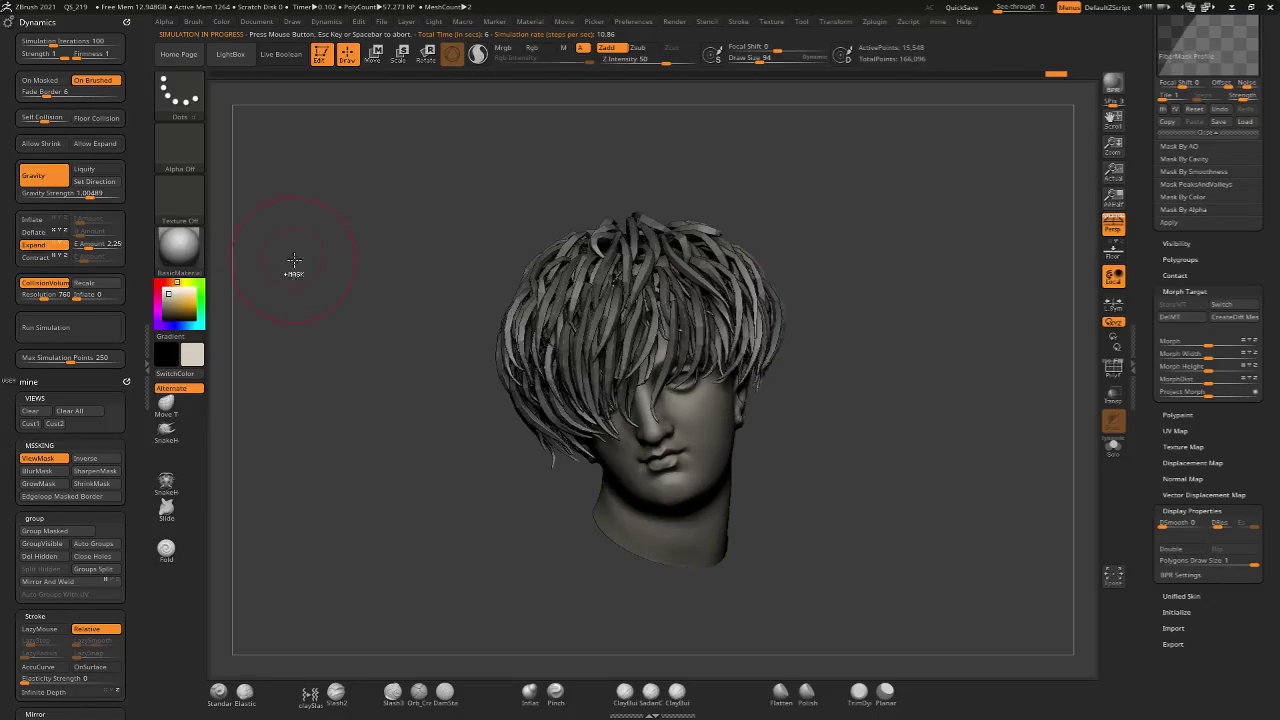
Raise Gravity Strength to 5.70227 and re-simulate so the strips hang down
left_click(78, 333)
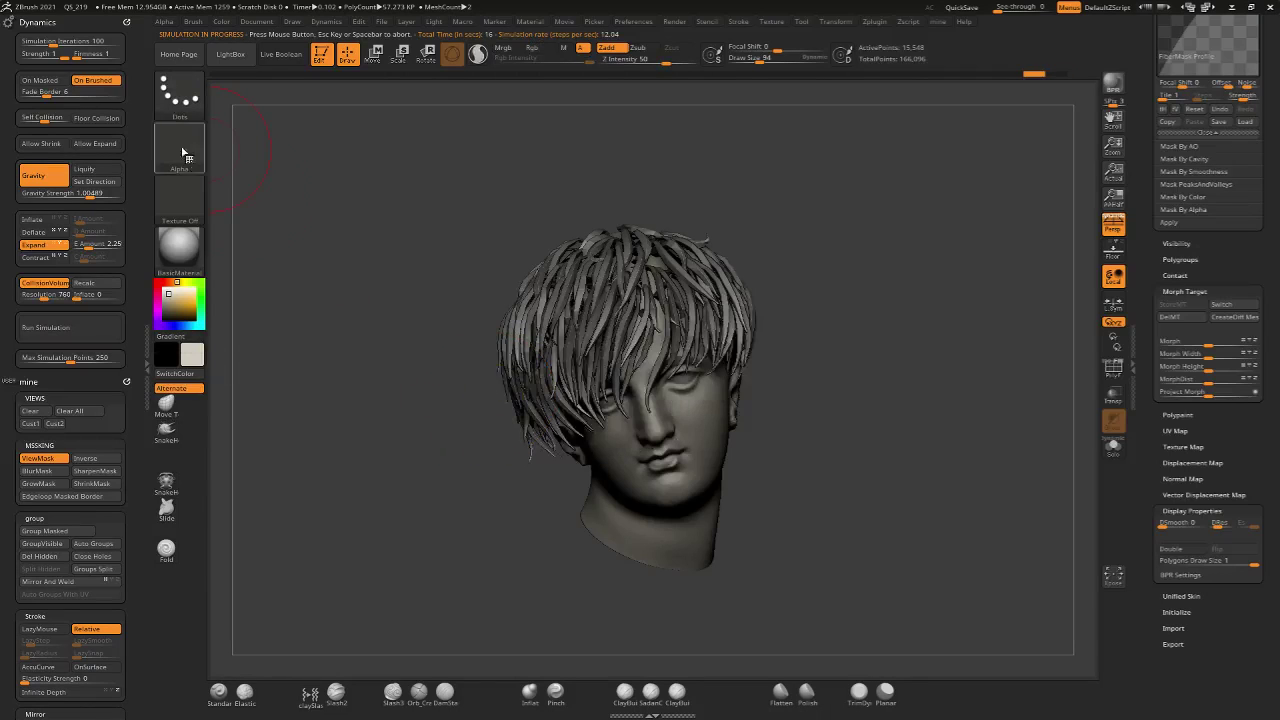
left_click_drag(108, 190, 104, 193)
left_click(69, 332)
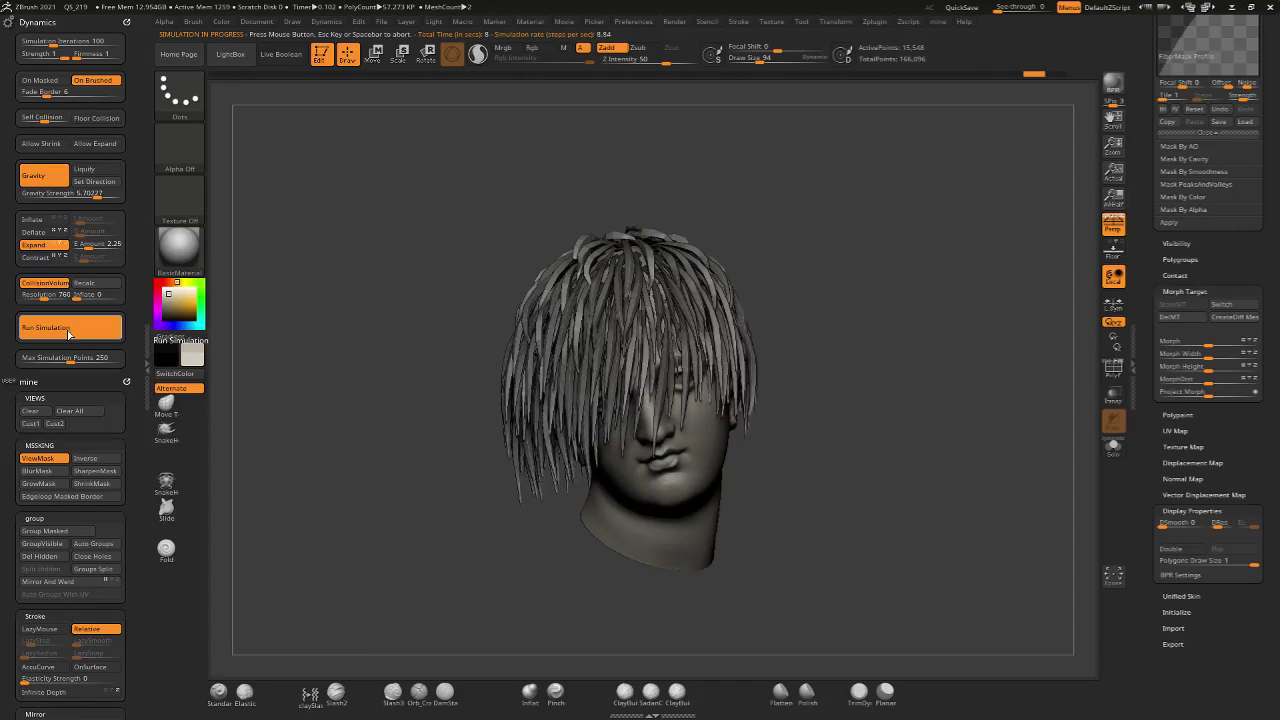
Raise E Amount to 6.68 and test it with a simulation run
left_click(68, 334)
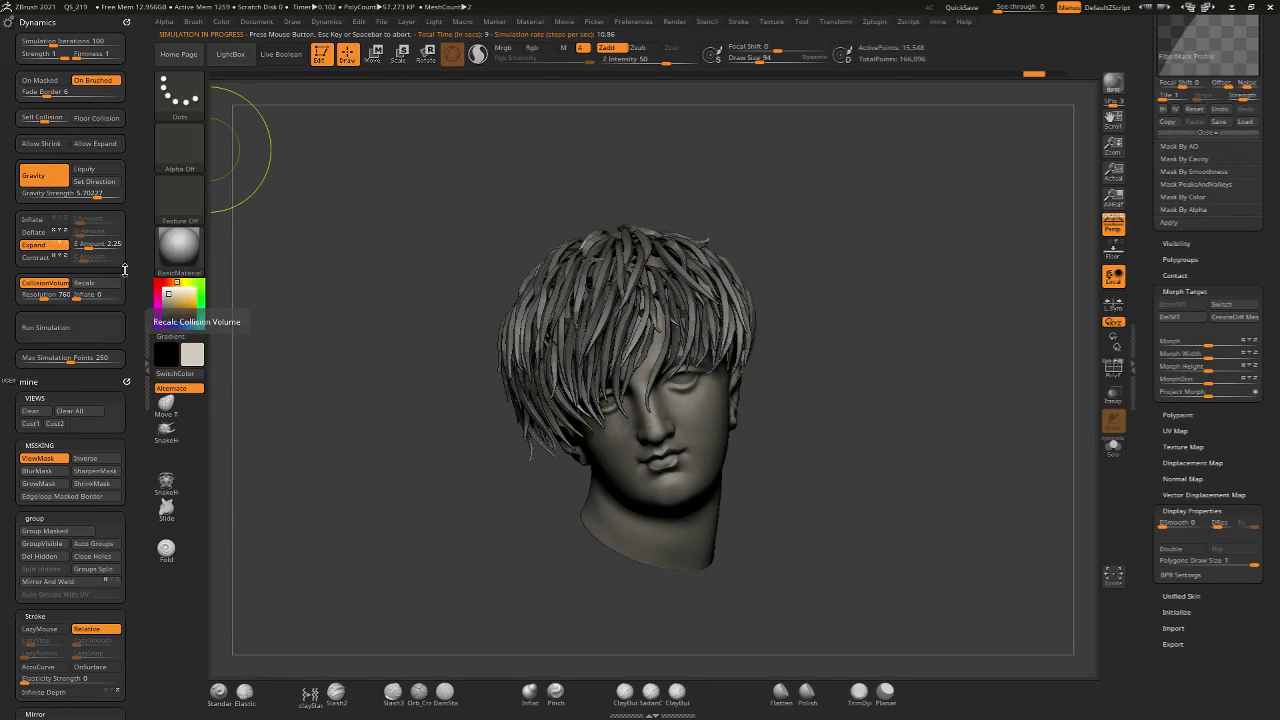
left_click_drag(88, 246, 106, 246)
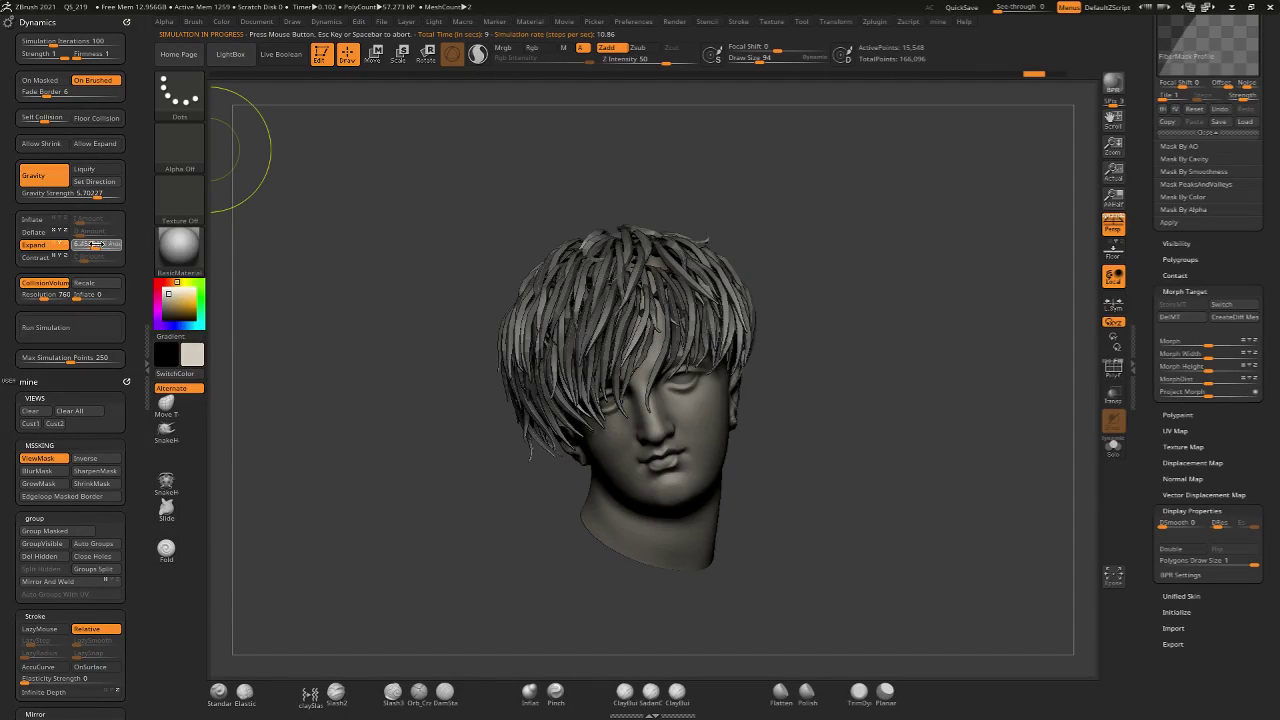
left_click(82, 328)
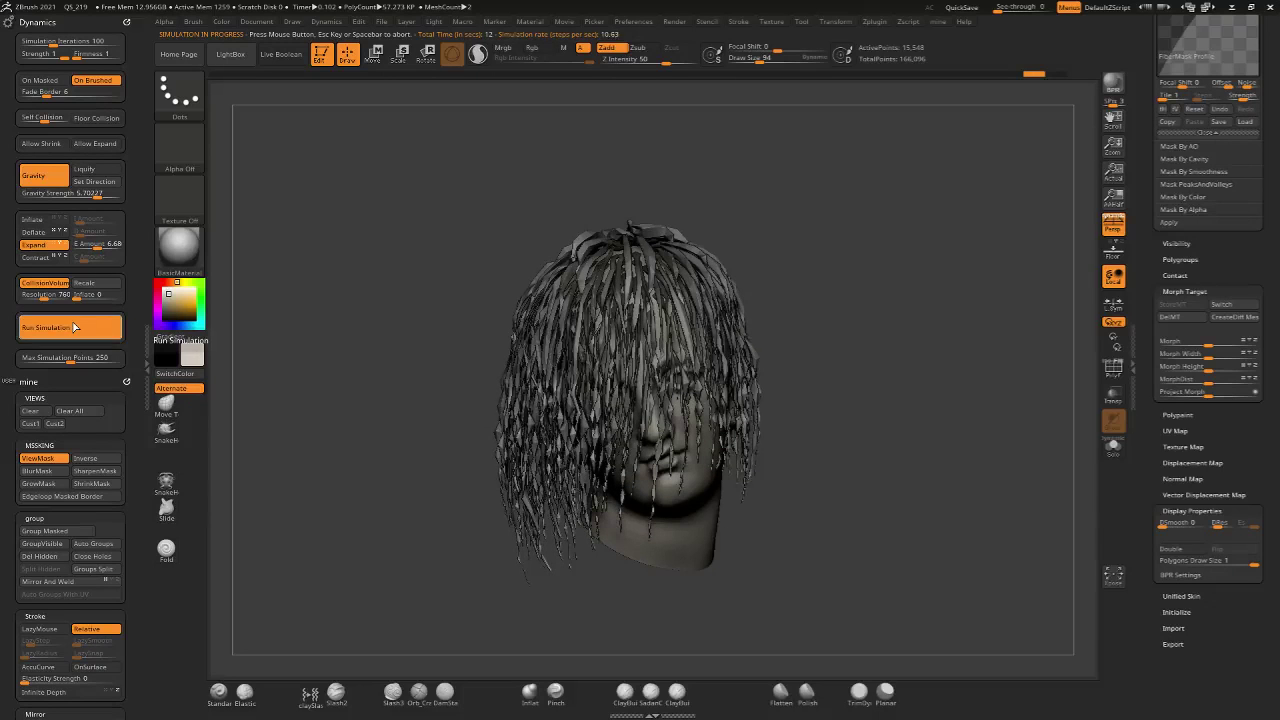
left_click(416, 410)
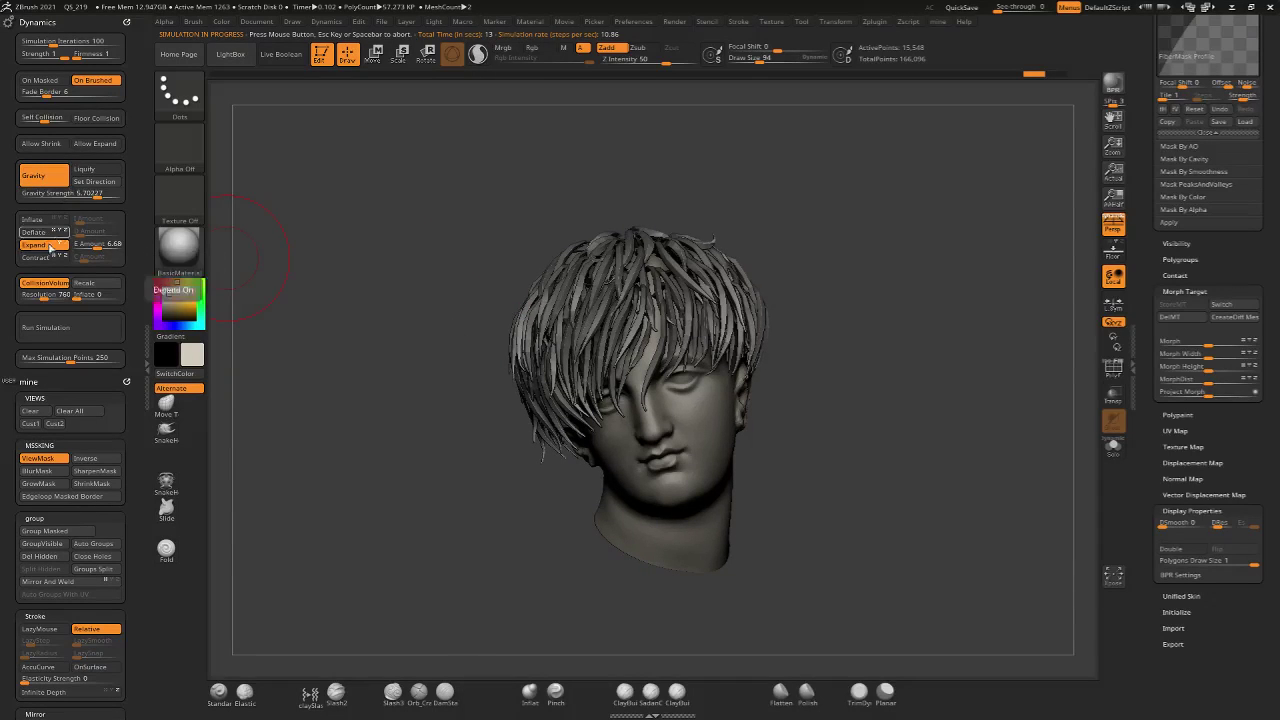
Turn Expand off and enable Deflate, then run and stop the simulation
left_click(64, 248)
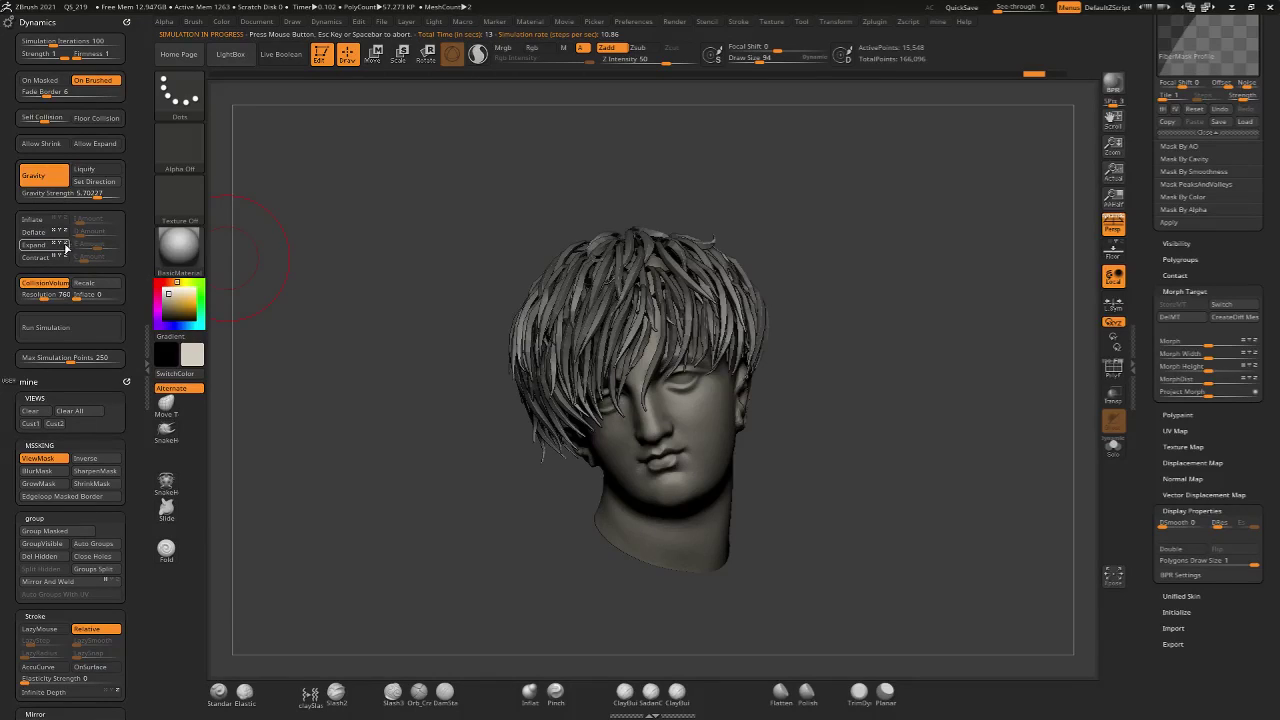
left_click(64, 248)
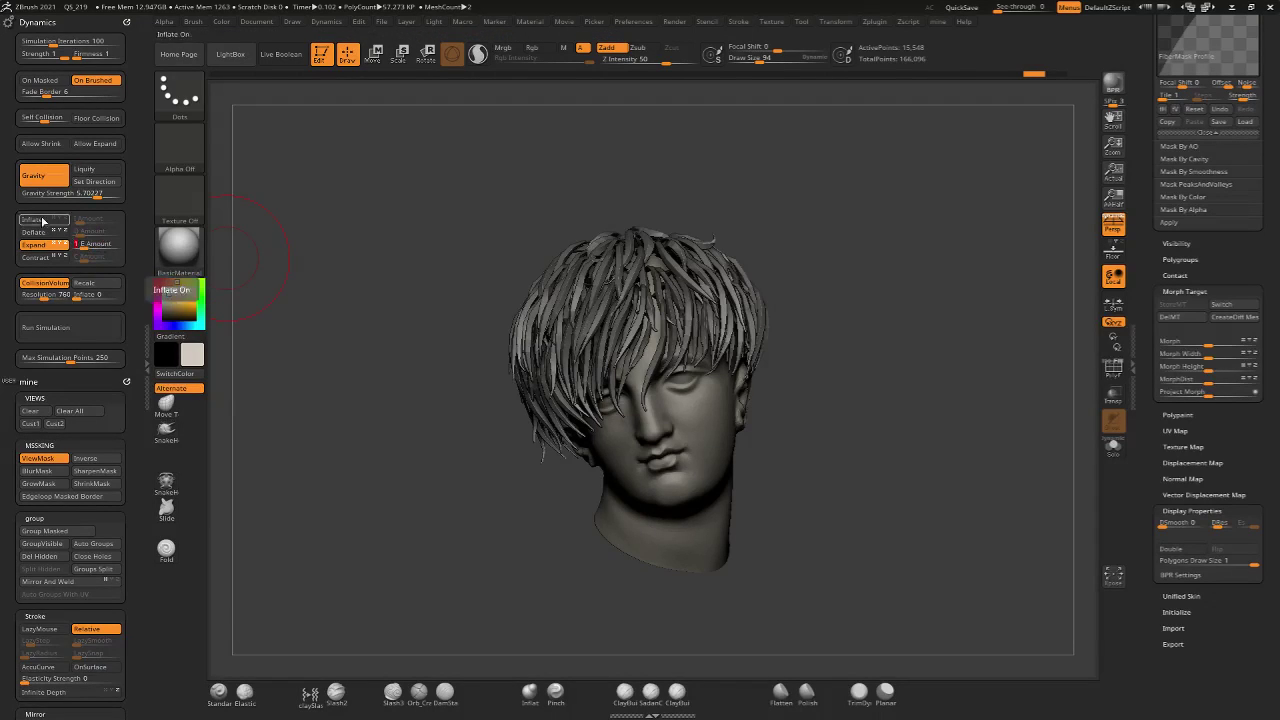
left_click(46, 220)
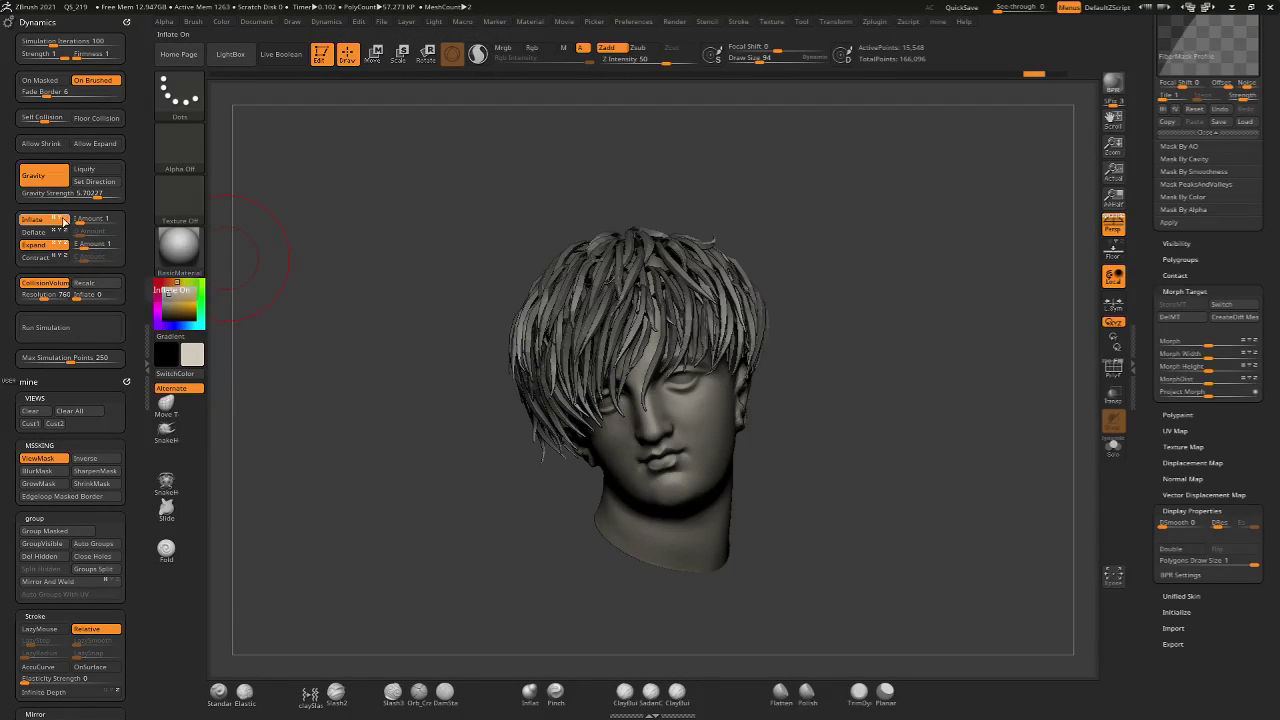
left_click(52, 232)
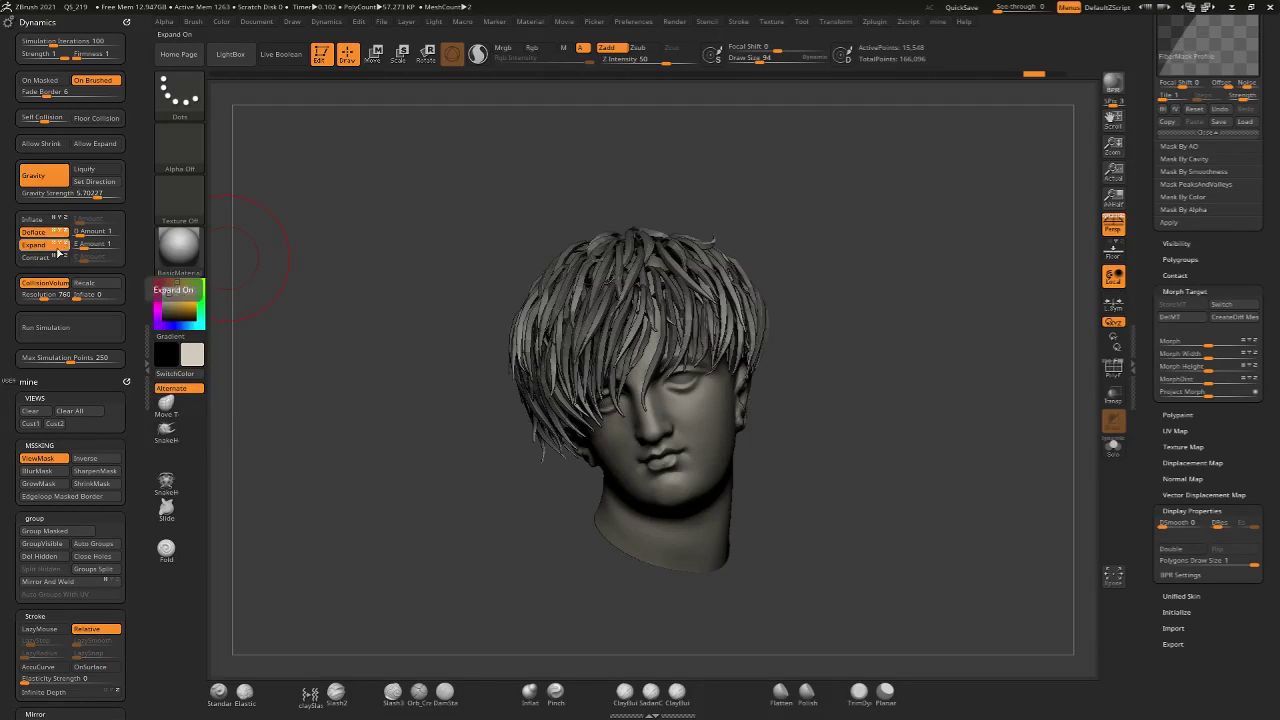
left_click(42, 245)
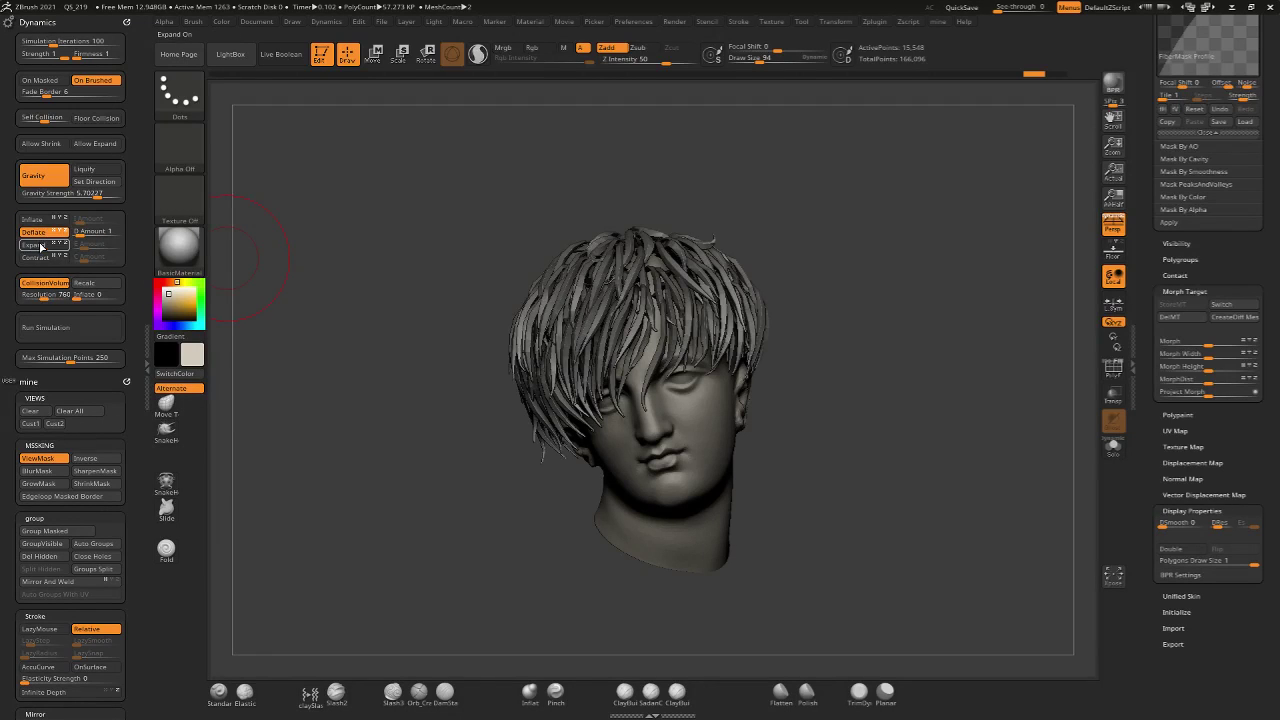
left_click(61, 334)
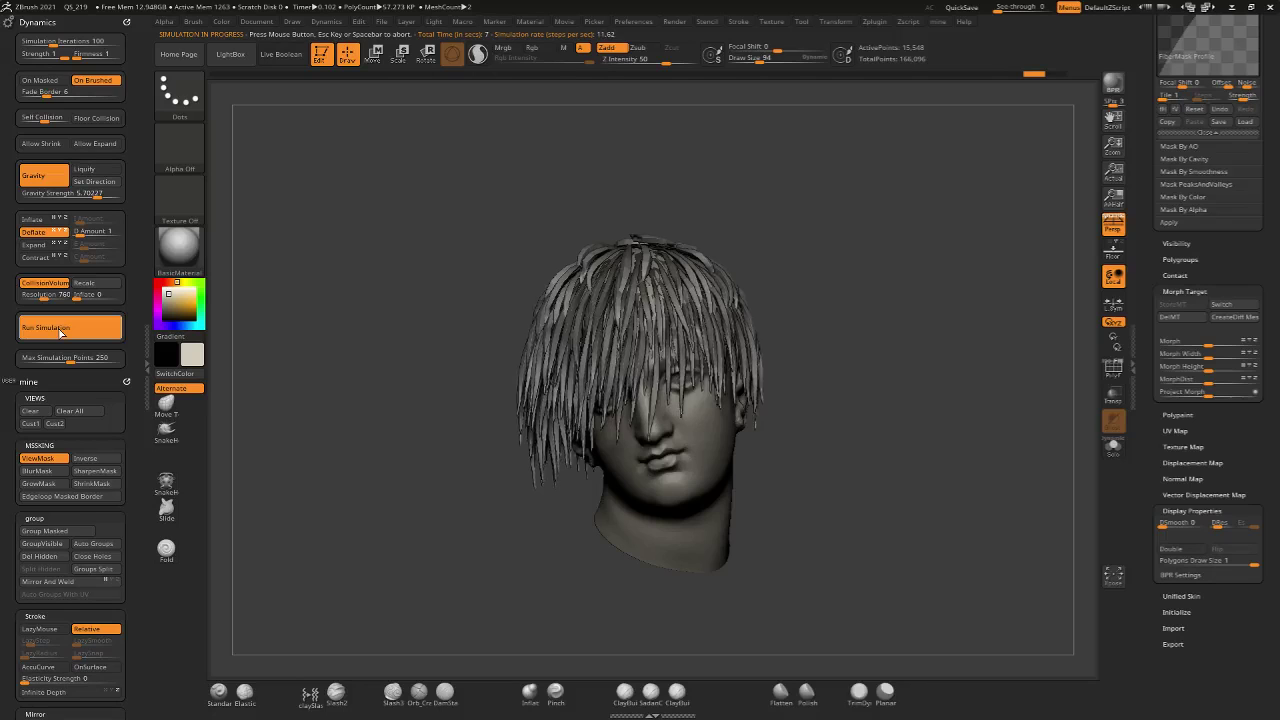
left_click(60, 333)
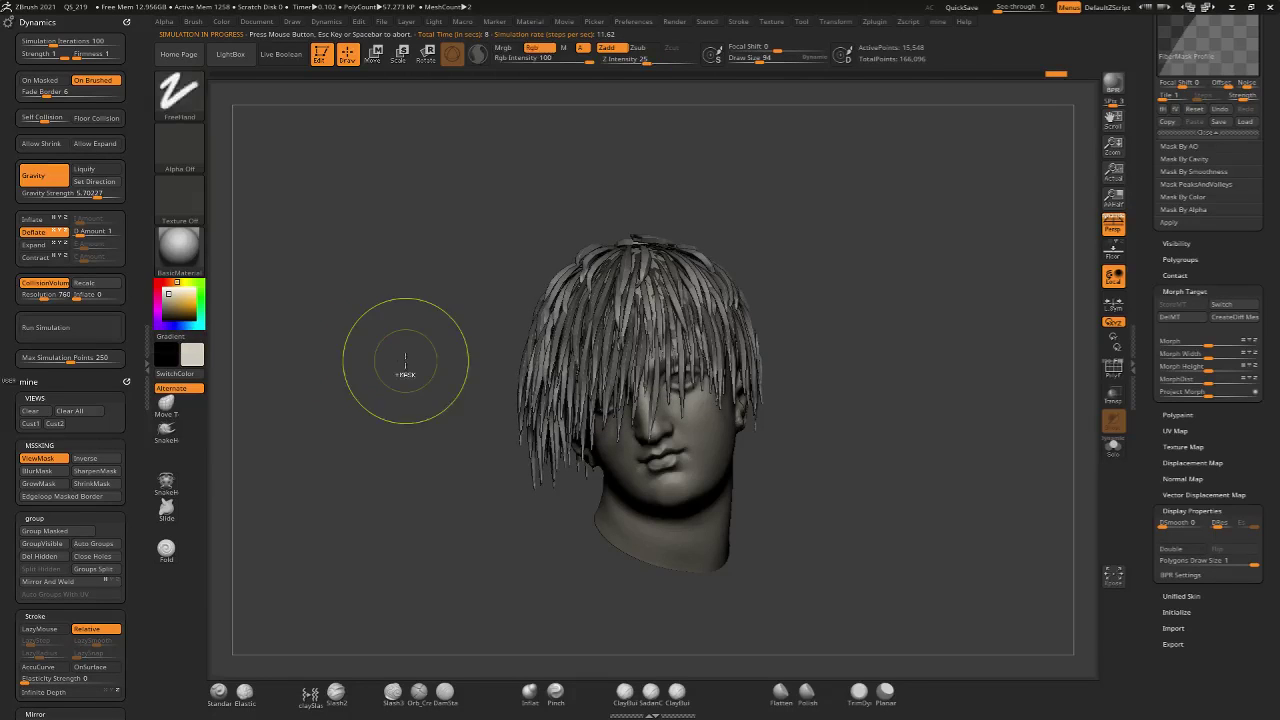
Halt the simulation, turn gravity off and rerun the cloth simulation on the hair
key("ctrl+z")
left_click(45, 176)
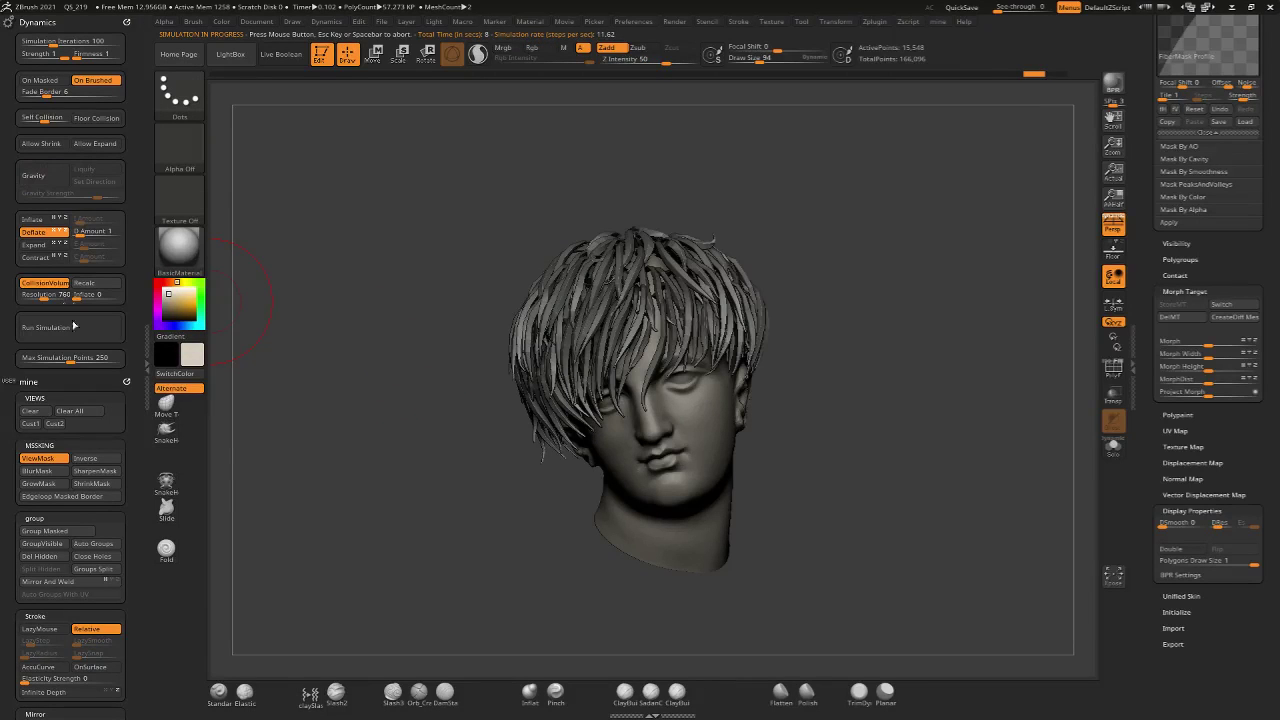
left_click(70, 330)
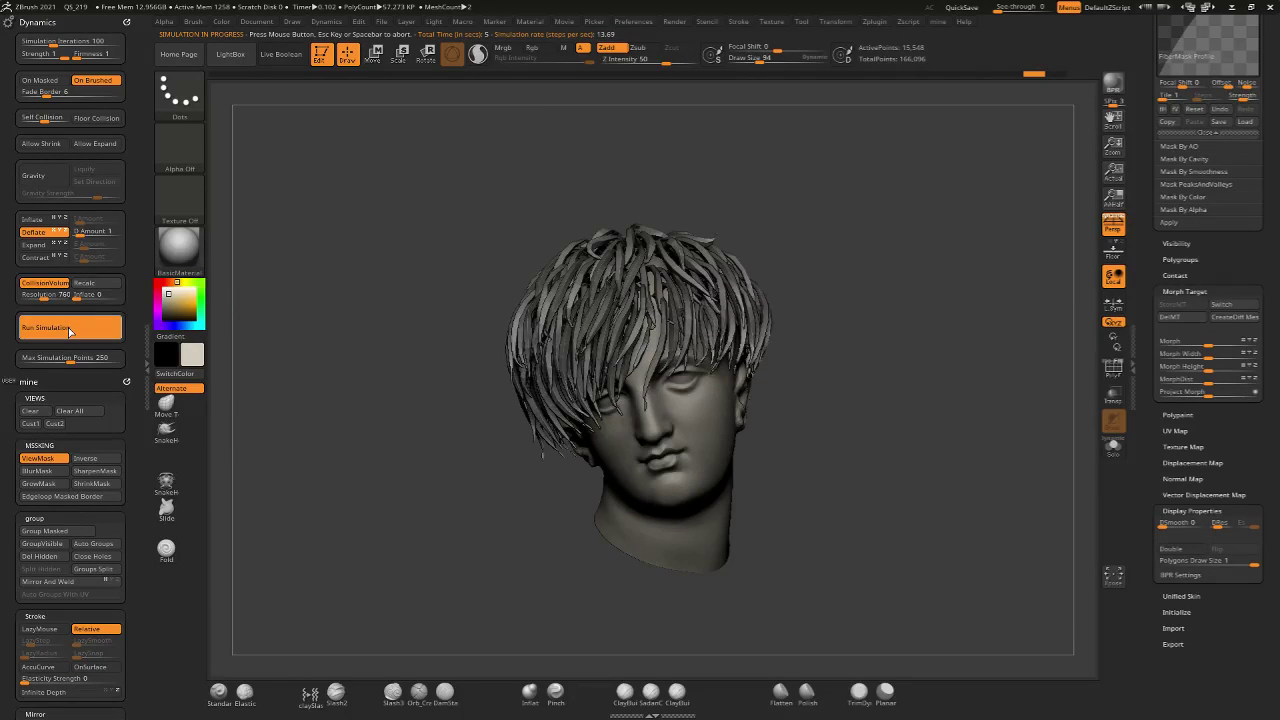
left_click(70, 330)
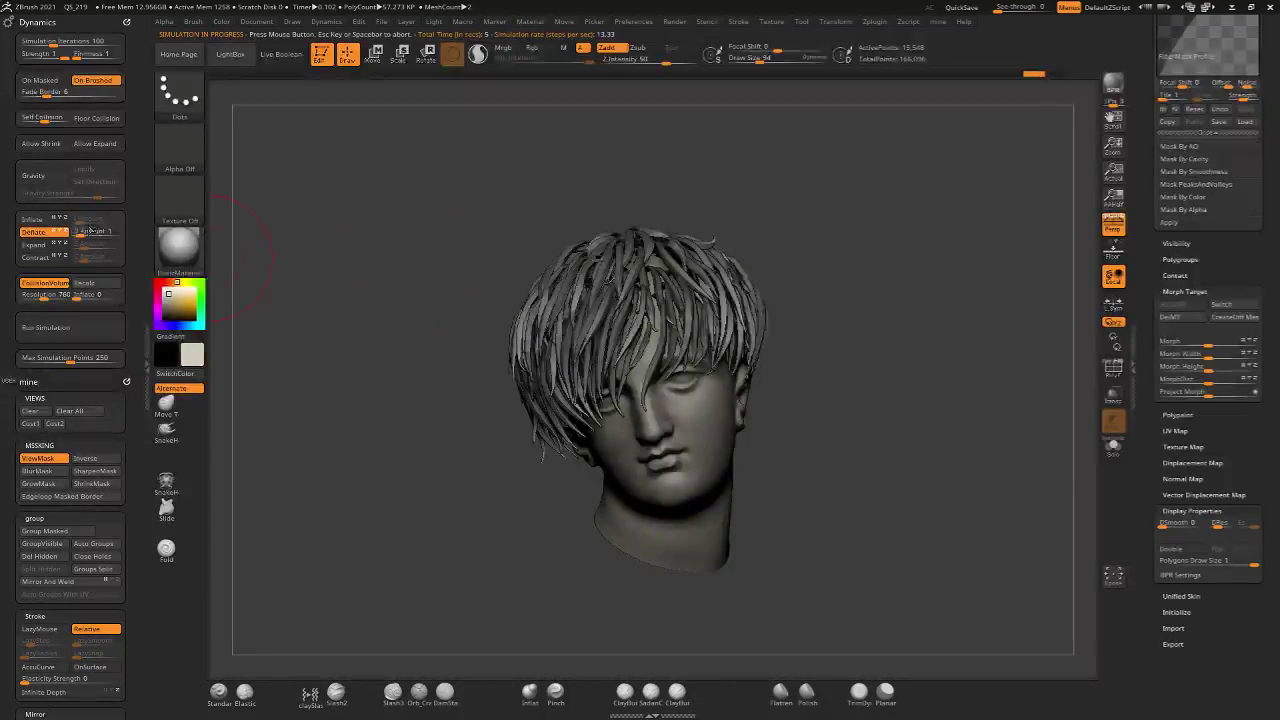
left_click(70, 329)
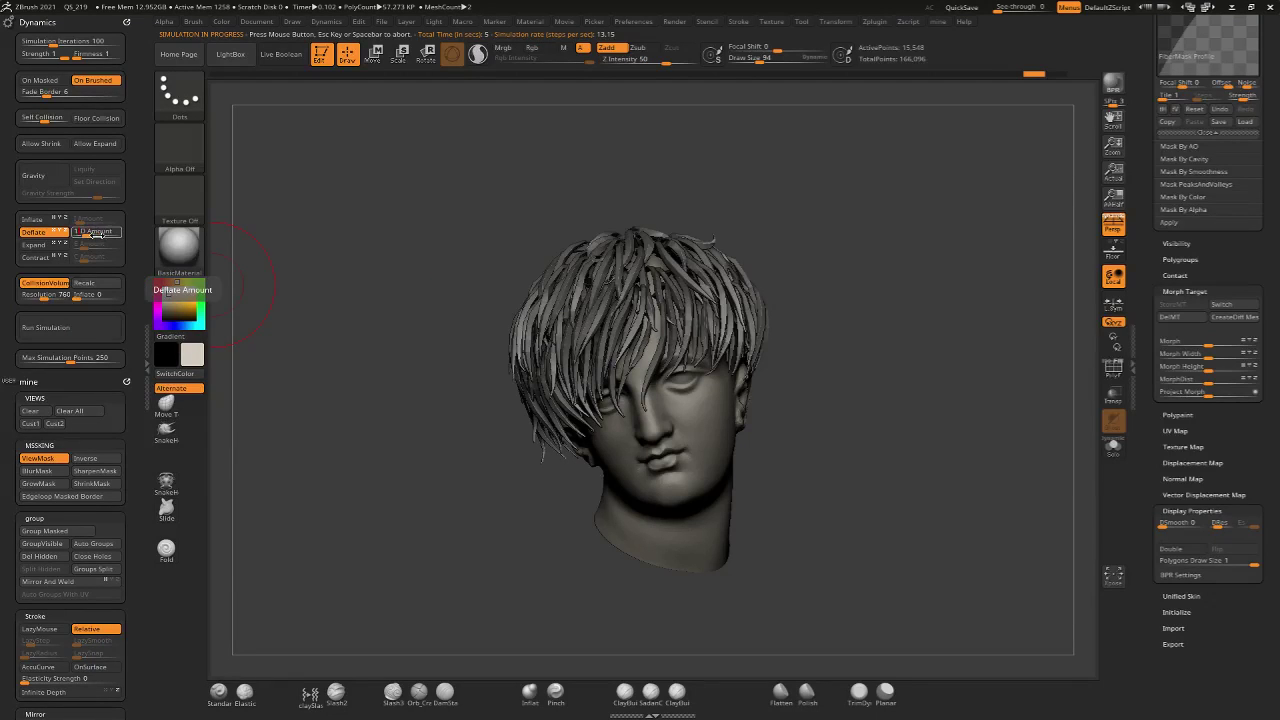
left_click_drag(480, 243, 597, 263)
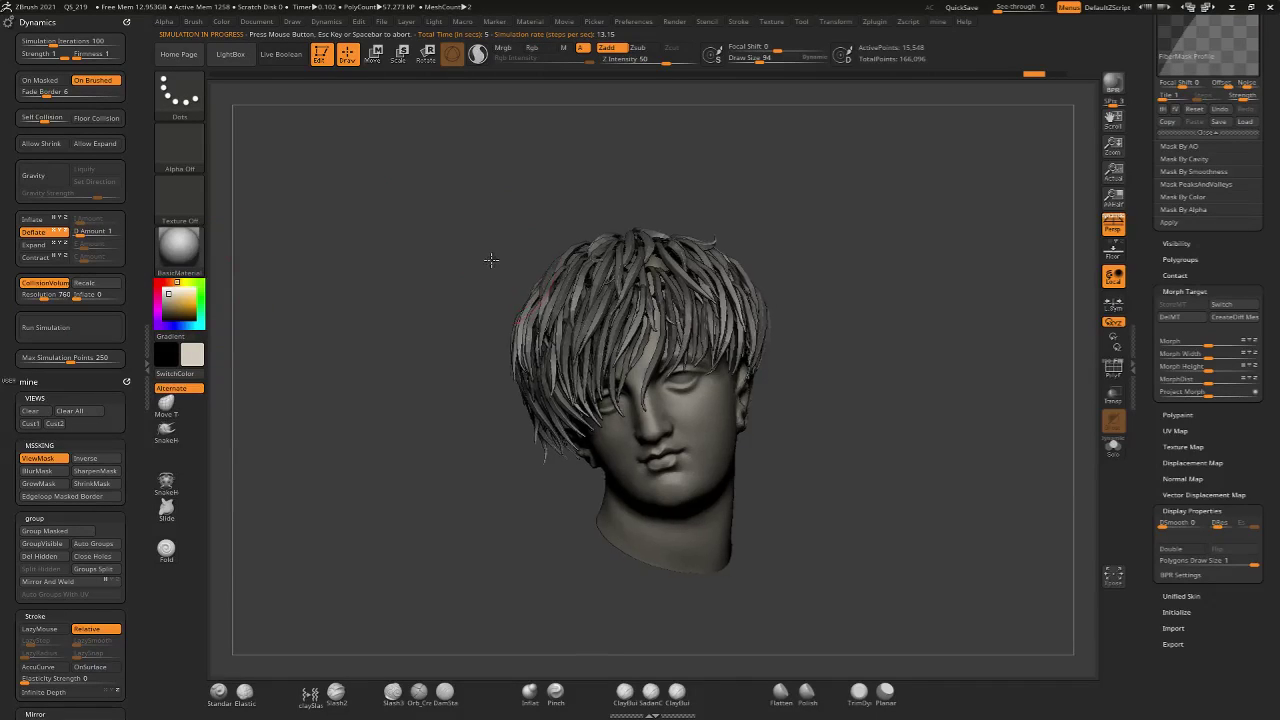
Turn gravity back on at strength 5.7 and rerun the hair simulation
left_click(1185, 292)
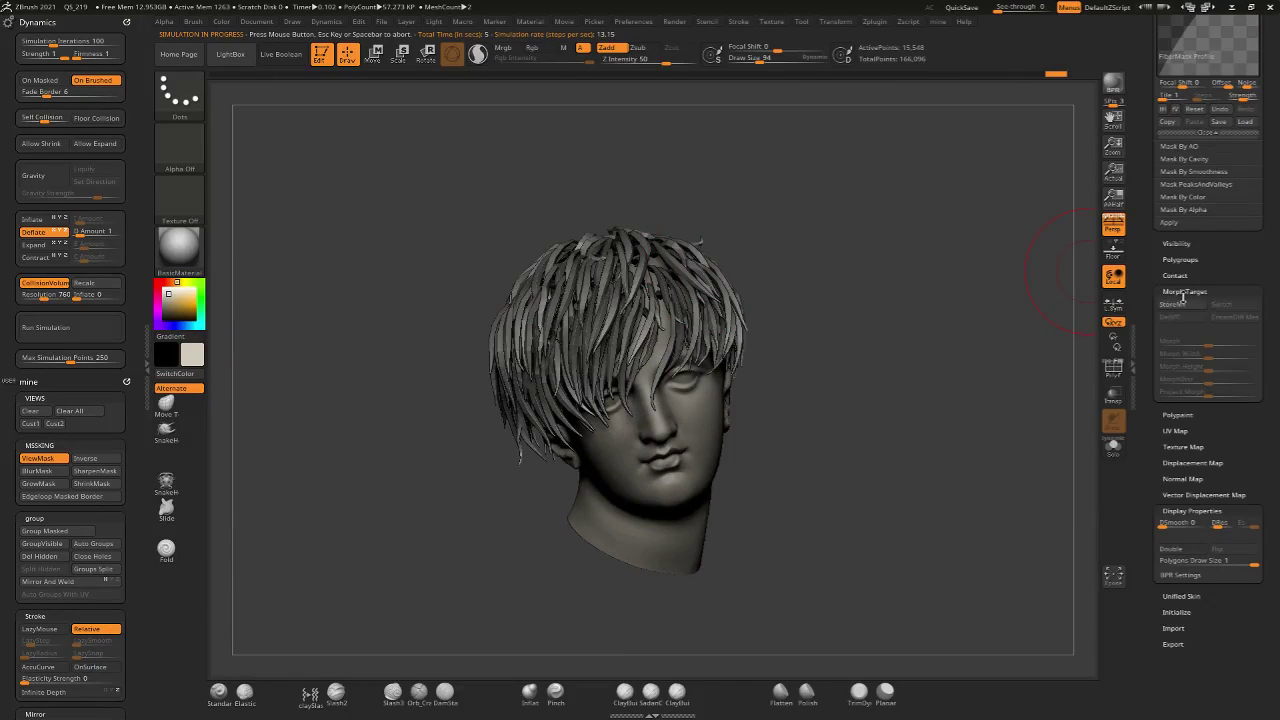
left_click(1185, 292)
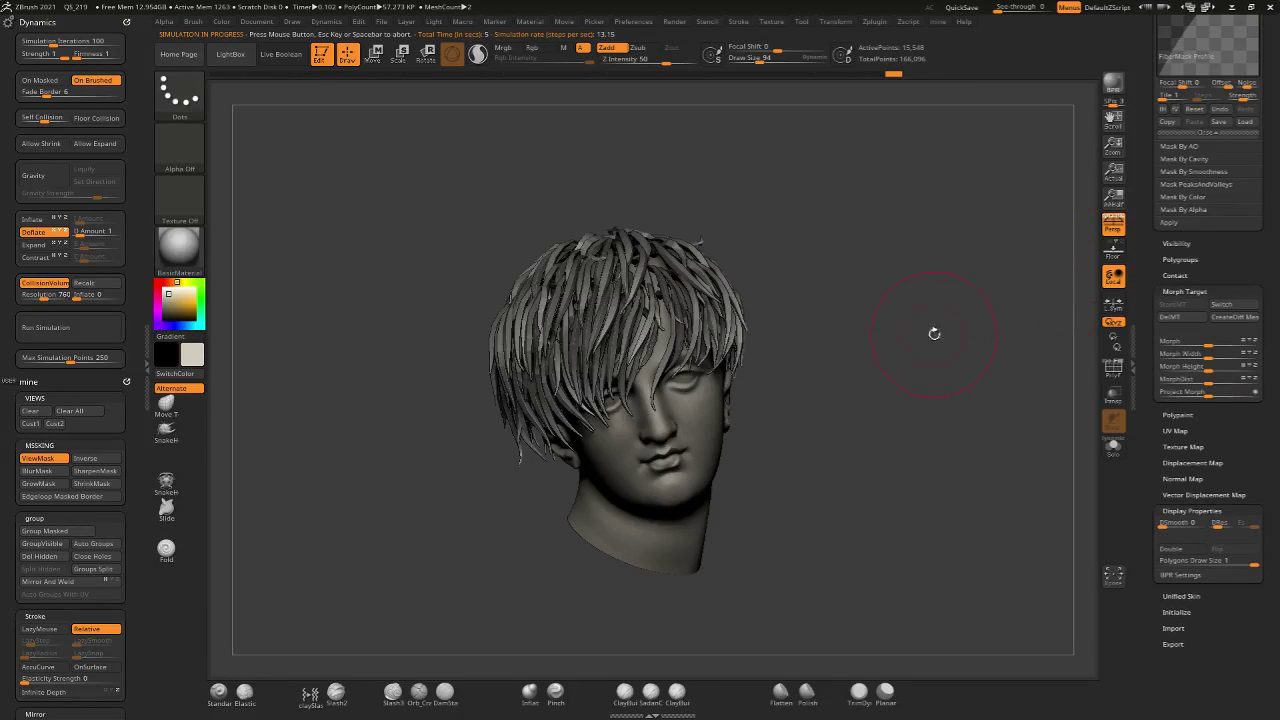
left_click_drag(931, 331, 917, 335)
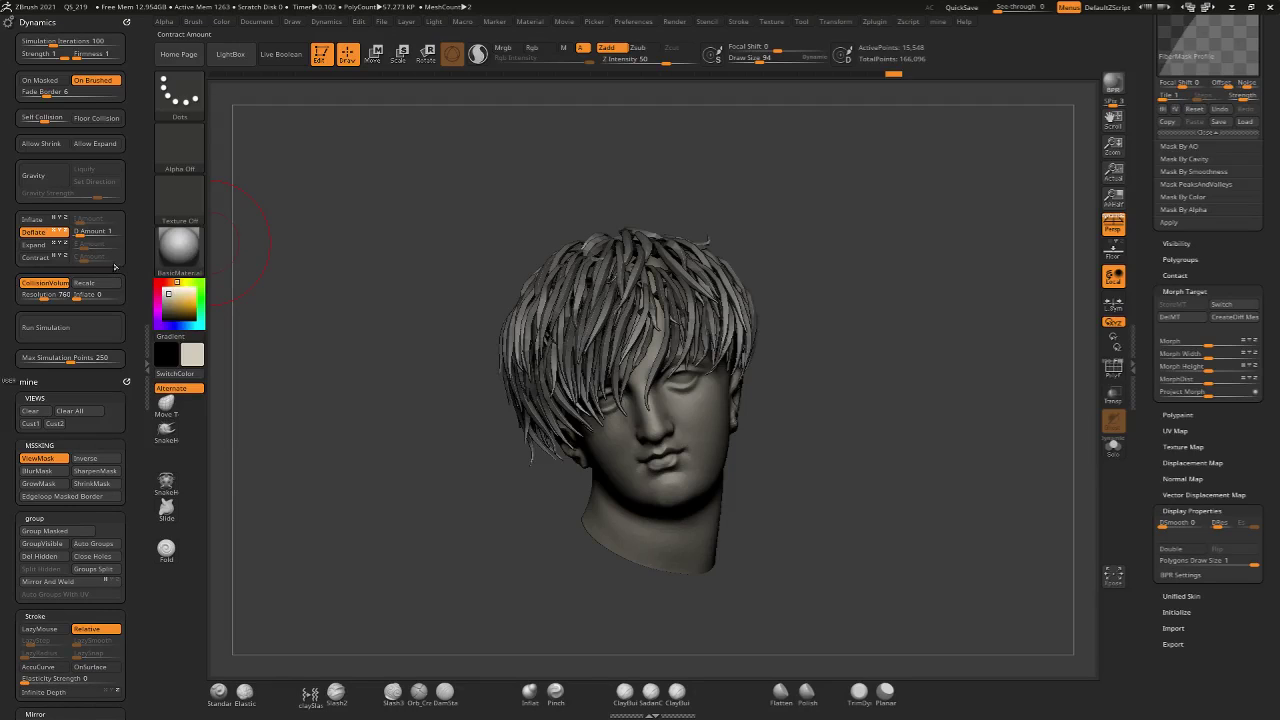
left_click(47, 177)
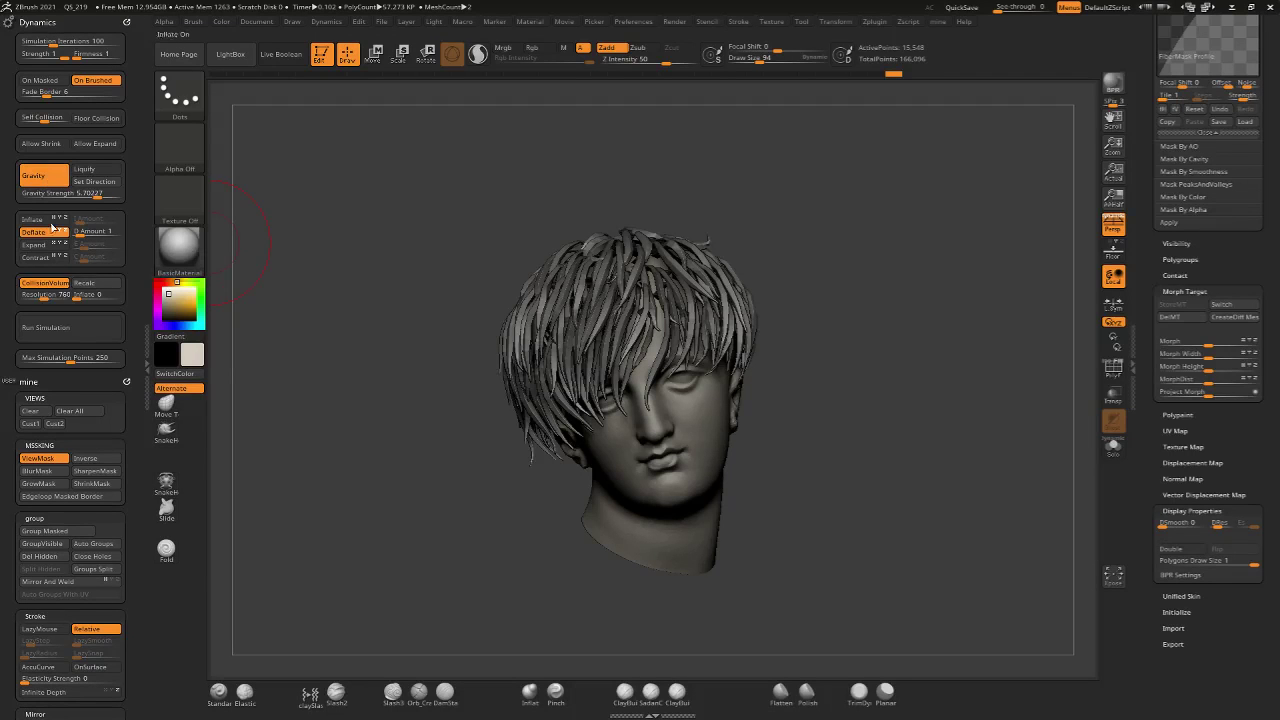
left_click(73, 338)
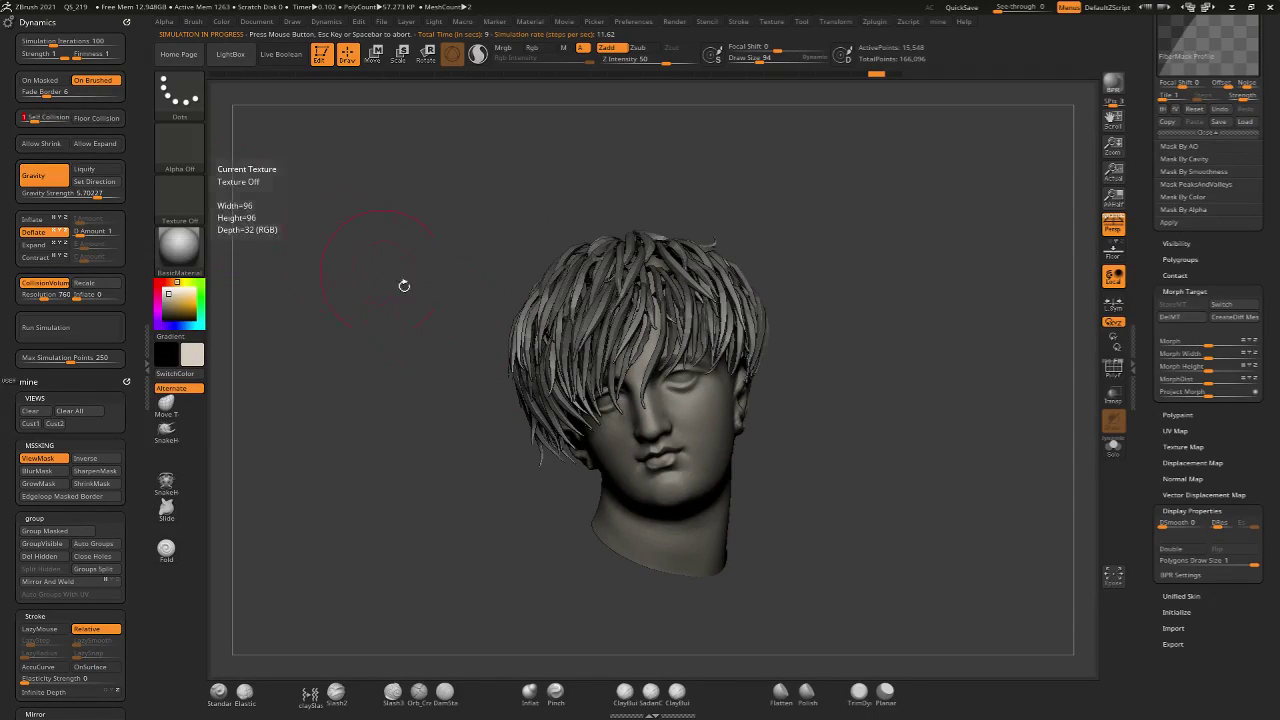
key("b")
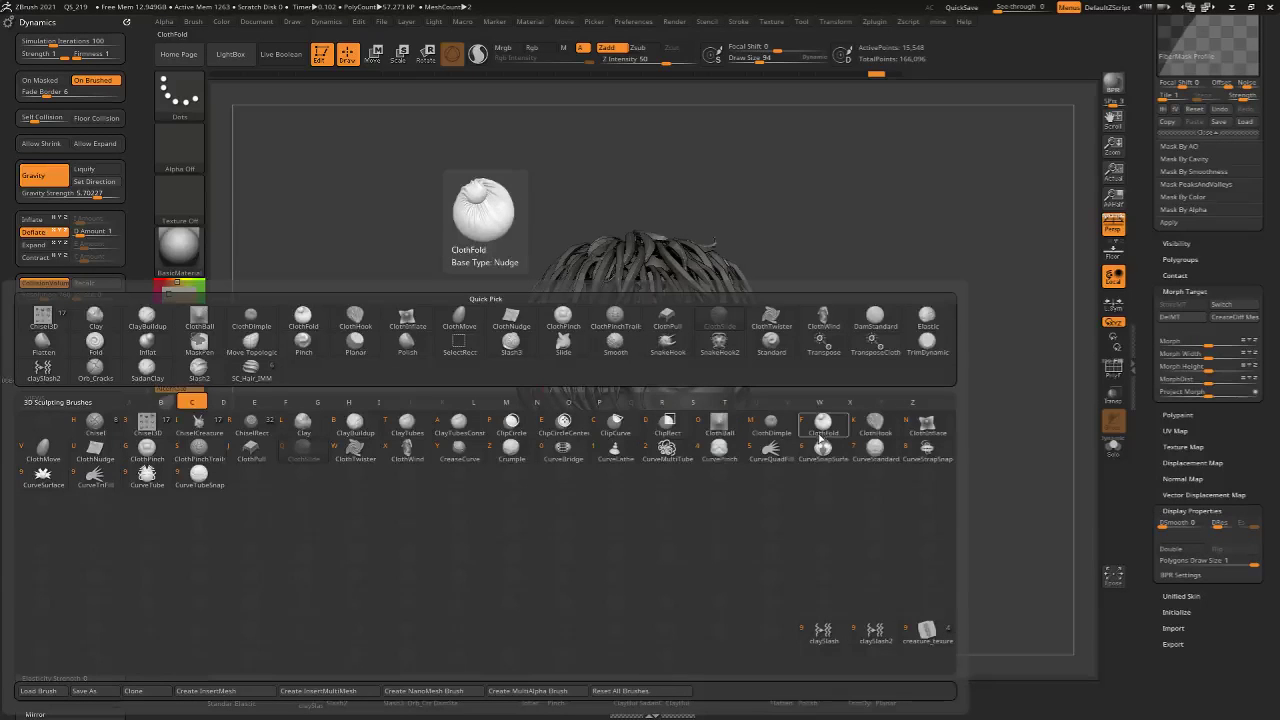
Switch to the ClothFold brush and inspect the draped hair from the side
left_click(821, 436)
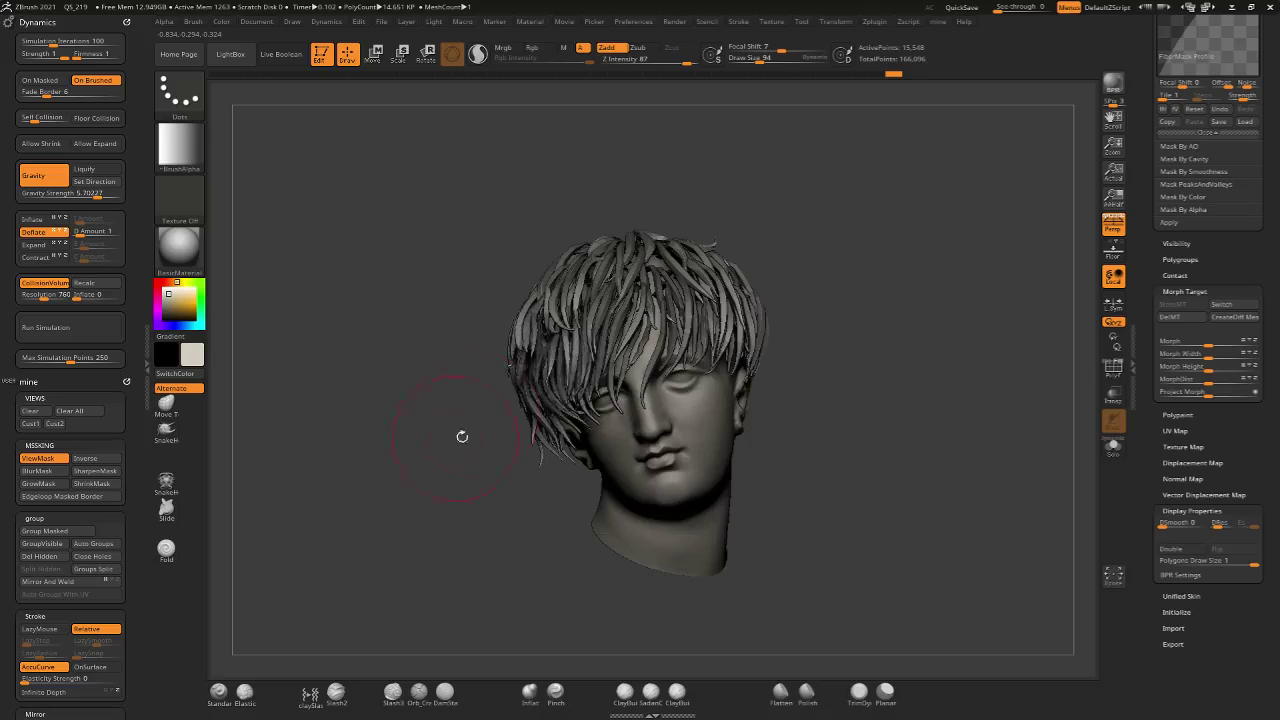
left_click_drag(457, 434, 460, 405)
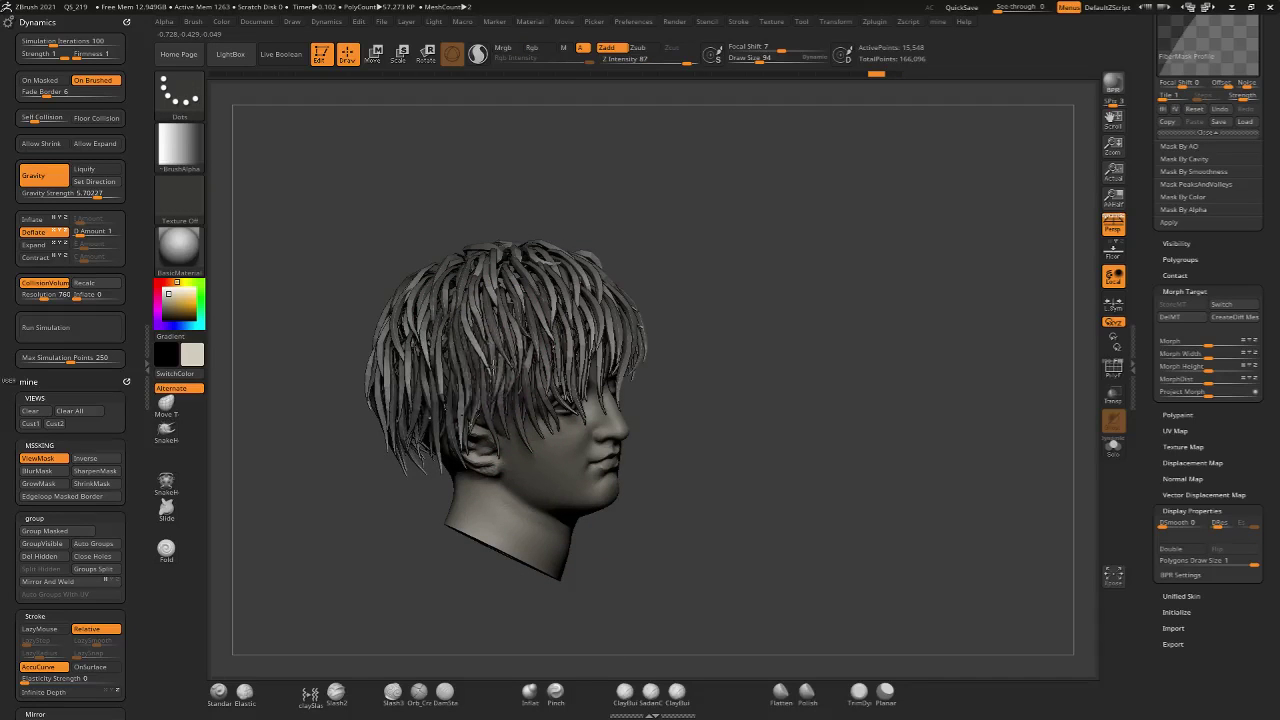
left_click_drag(597, 355, 733, 291)
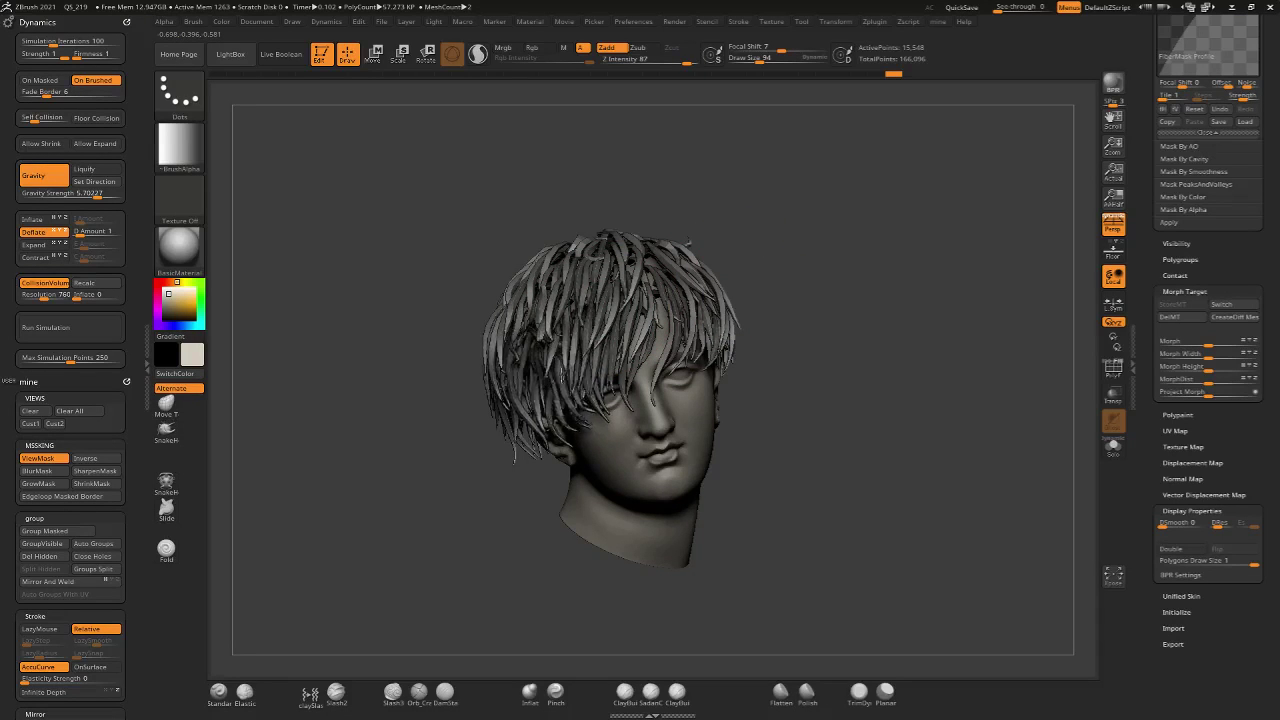
left_click_drag(560, 380, 726, 334)
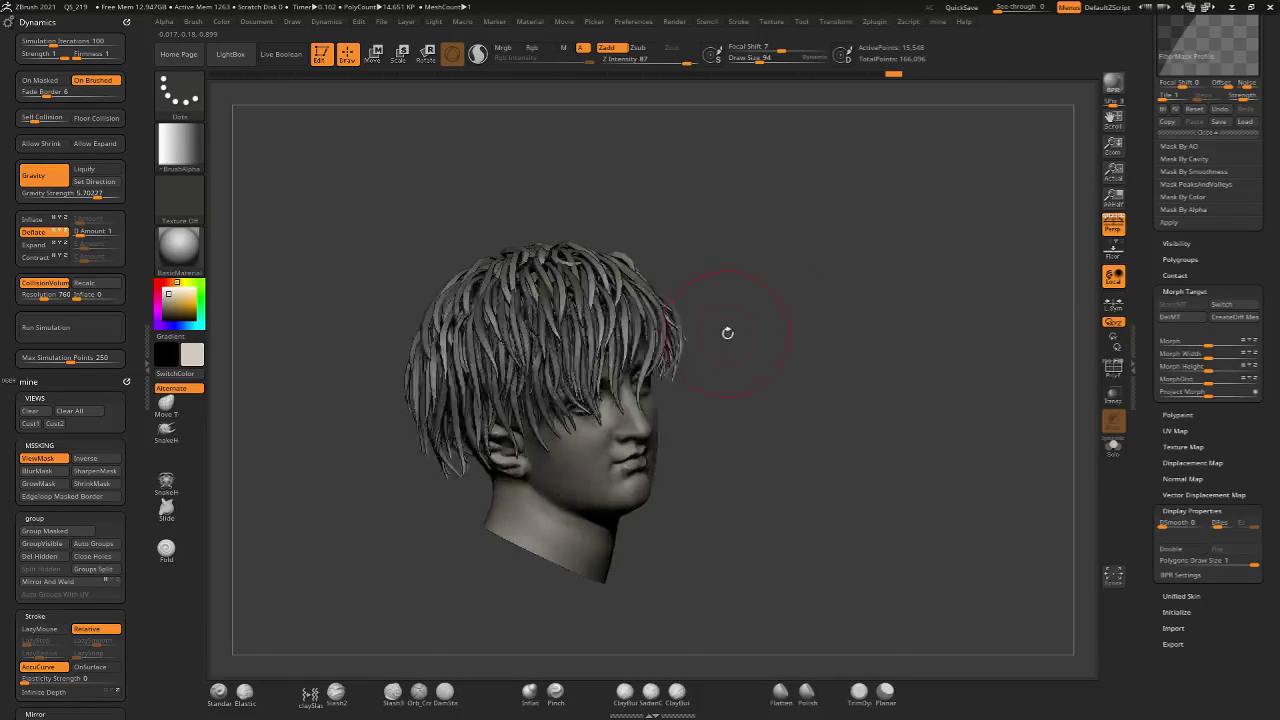
key("b")
key("c")
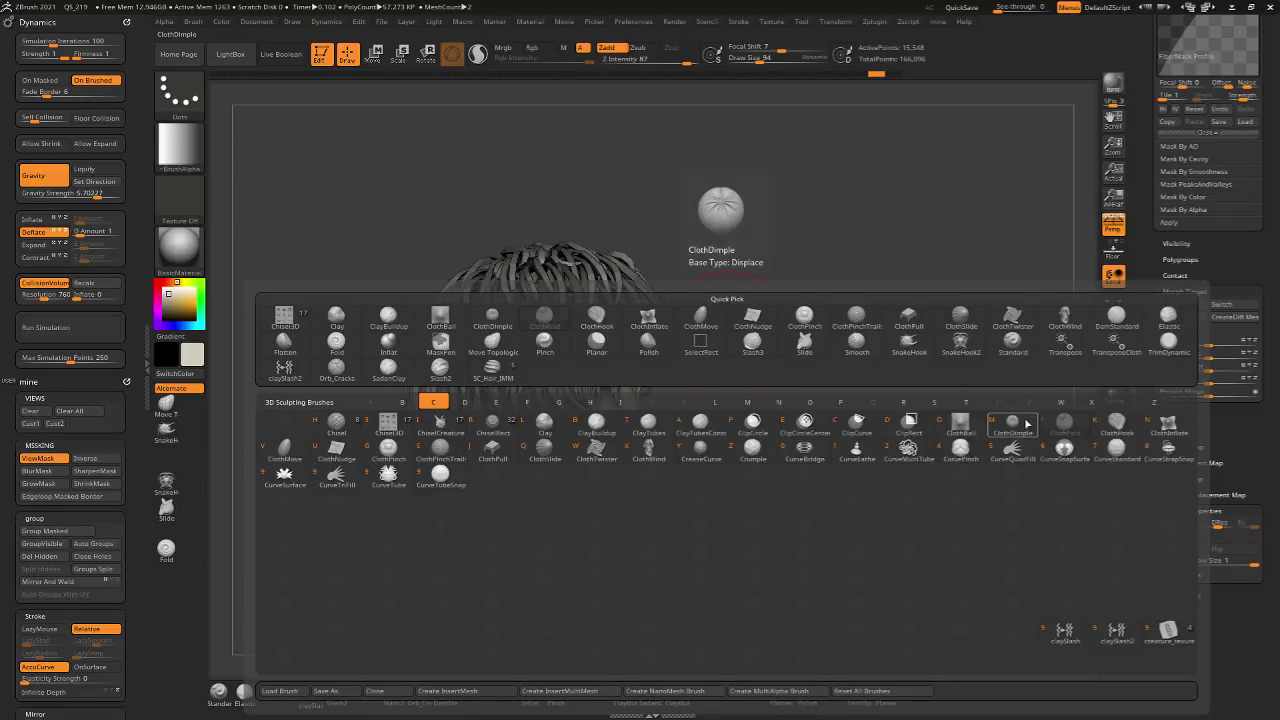
Switch to the ClothInflate brush and puff out the hair strands
left_click(1031, 428)
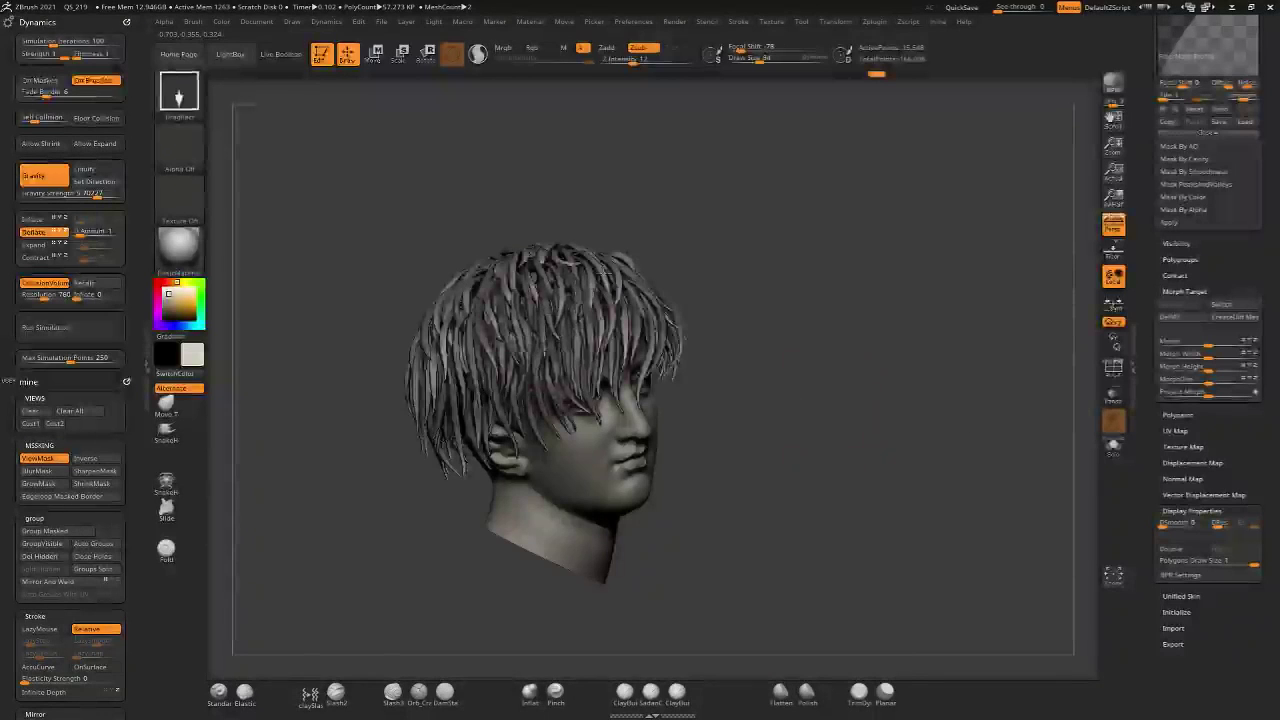
left_click_drag(750, 236, 757, 243, "shift")
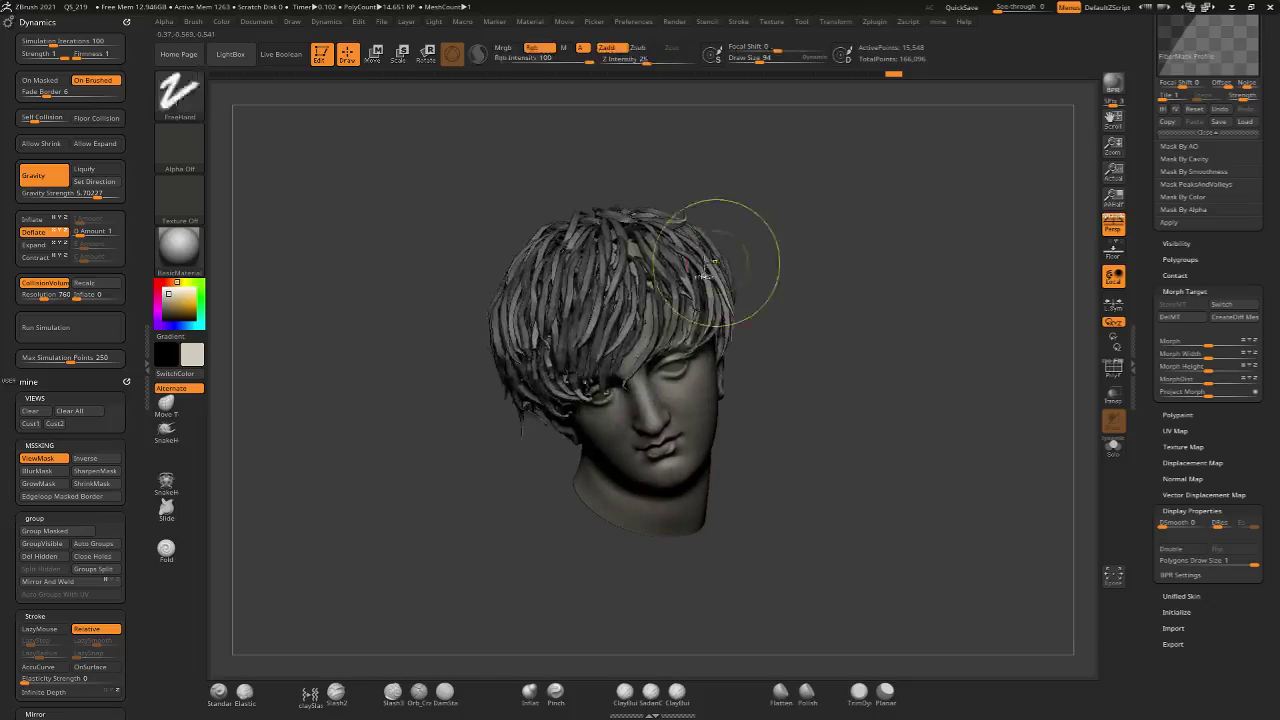
left_click_drag(792, 256, 799, 258)
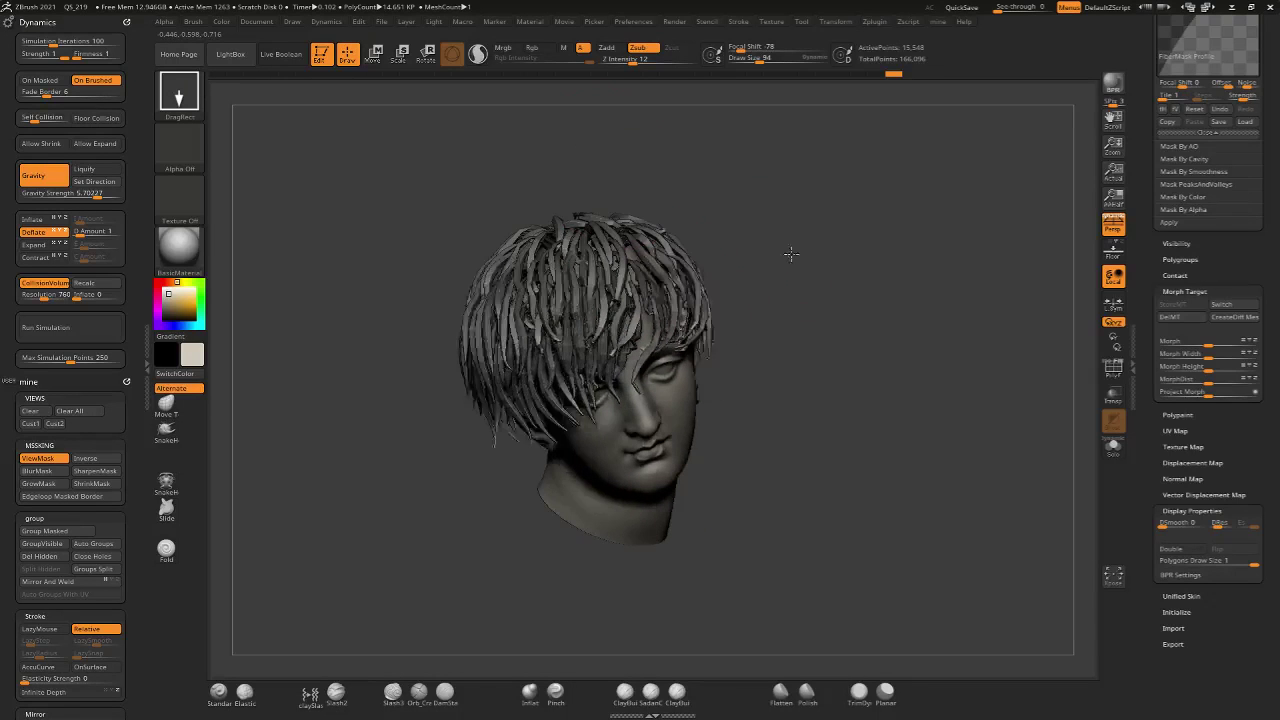
key("b")
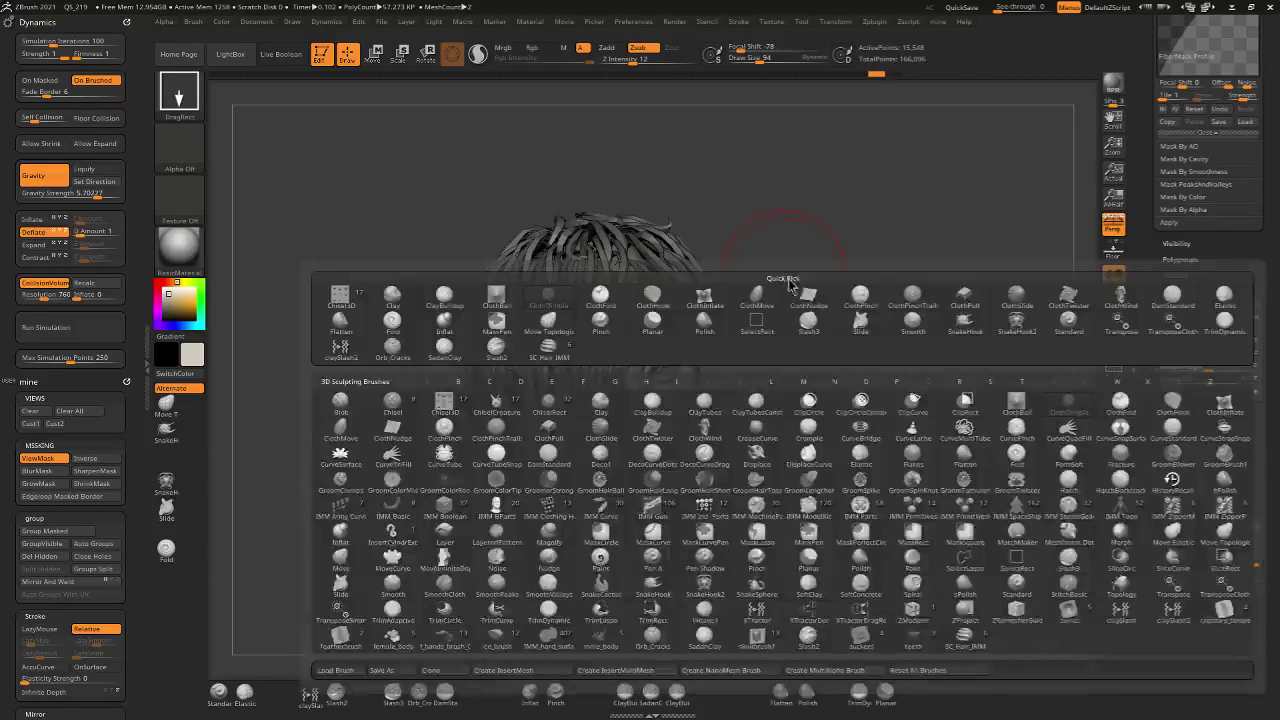
left_click(705, 297)
left_click_drag(652, 299, 652, 302)
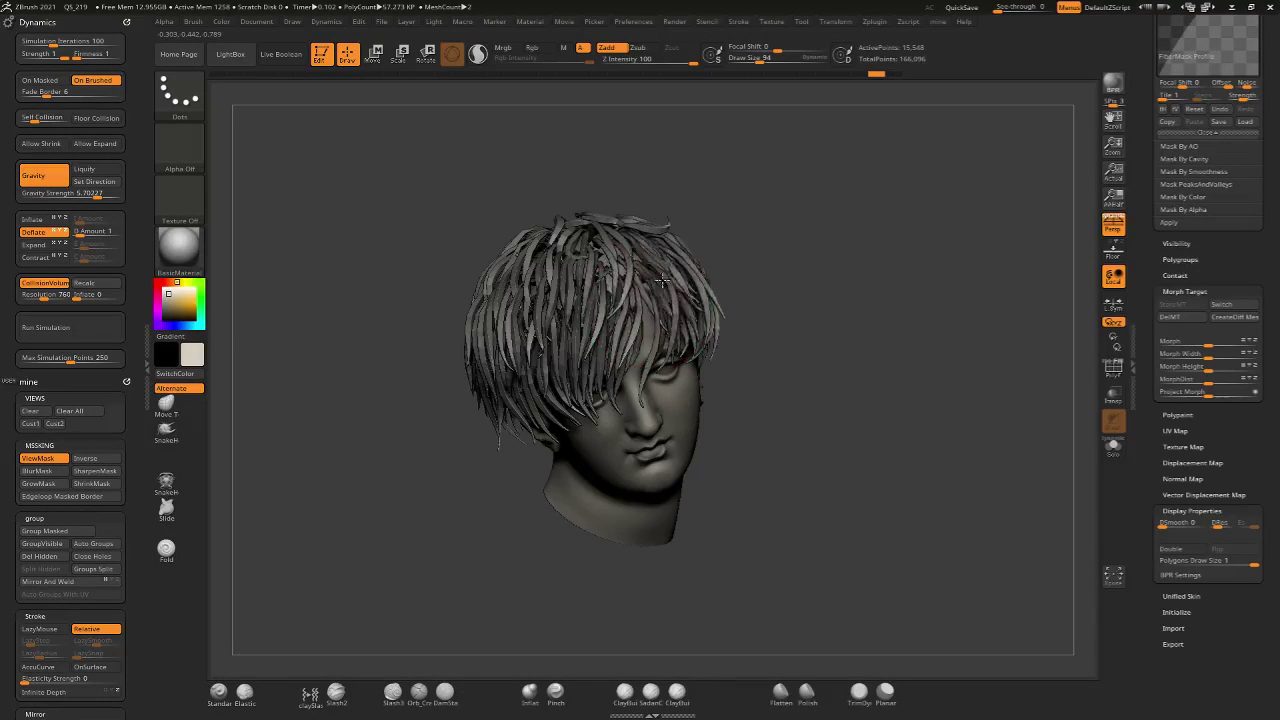
left_click_drag(771, 286, 830, 295)
Raise Draw Size to 143 and push the crown and left-side strands into place
mouse_move(688, 244)
left_mouse_down()
mouse_move(663, 481)
mouse_move(700, 300)
mouse_move(775, 437)
left_mouse_up()
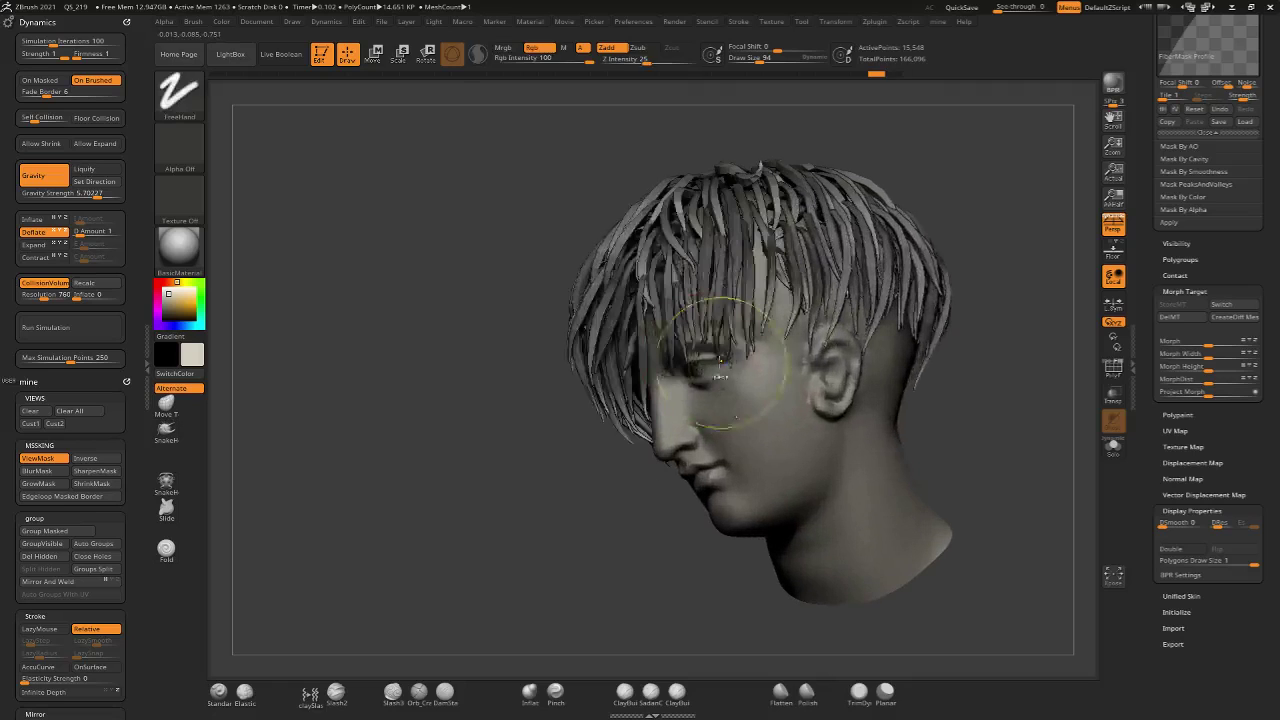
mouse_move(600, 530)
left_mouse_down()
mouse_move(543, 551)
mouse_move(560, 560)
left_mouse_up()
key("s")
left_click_drag(663, 286, 770, 240)
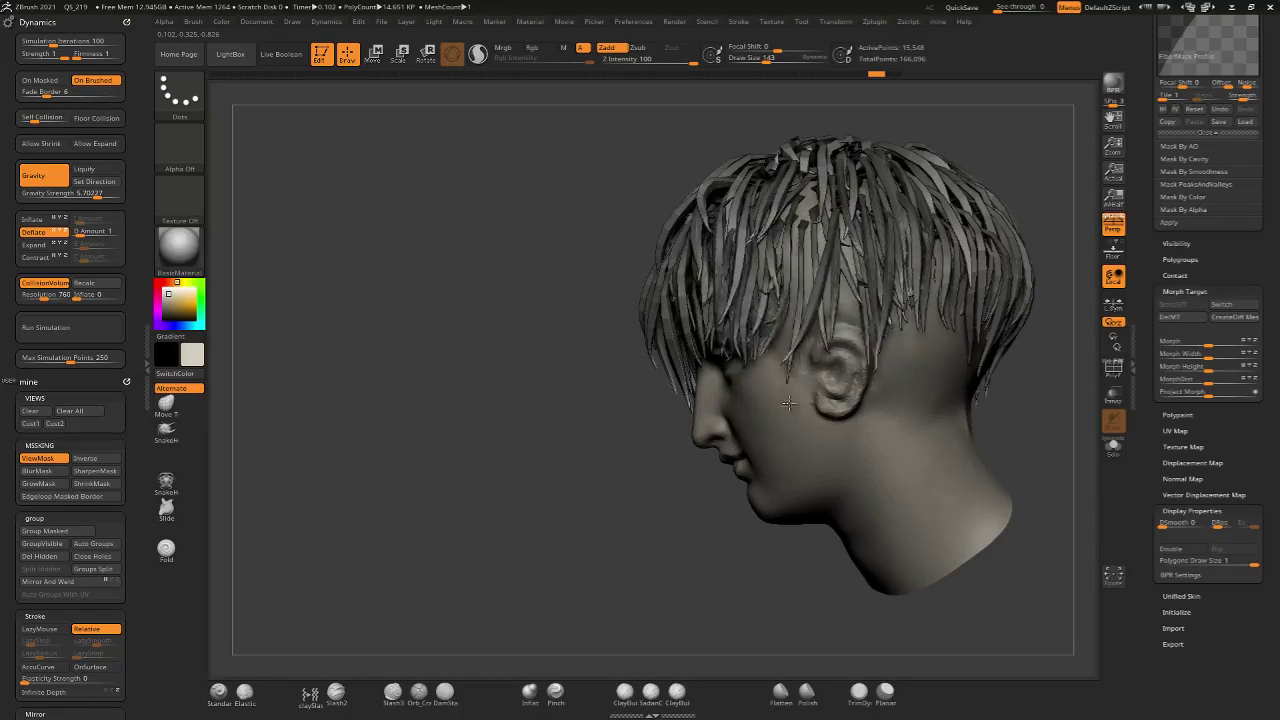
mouse_move(623, 500)
left_mouse_down()
mouse_move(675, 460)
mouse_move(767, 318)
left_mouse_up()
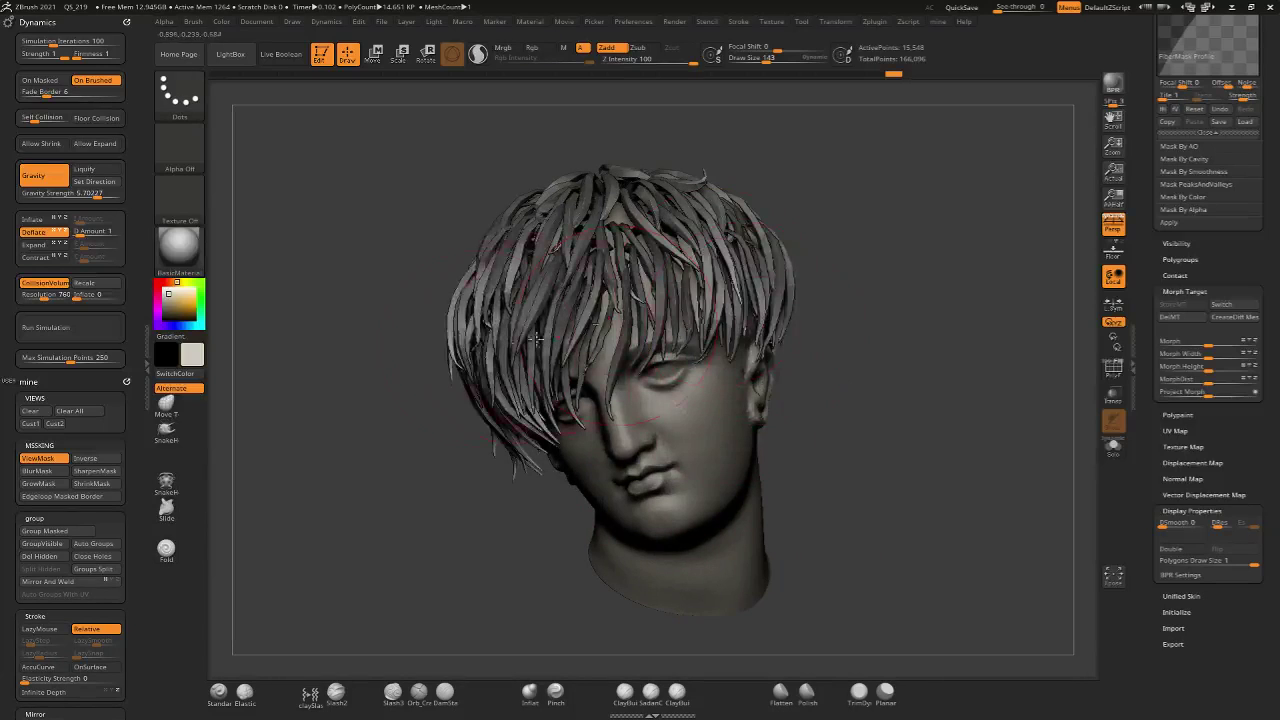
left_click_drag(443, 457, 426, 471)
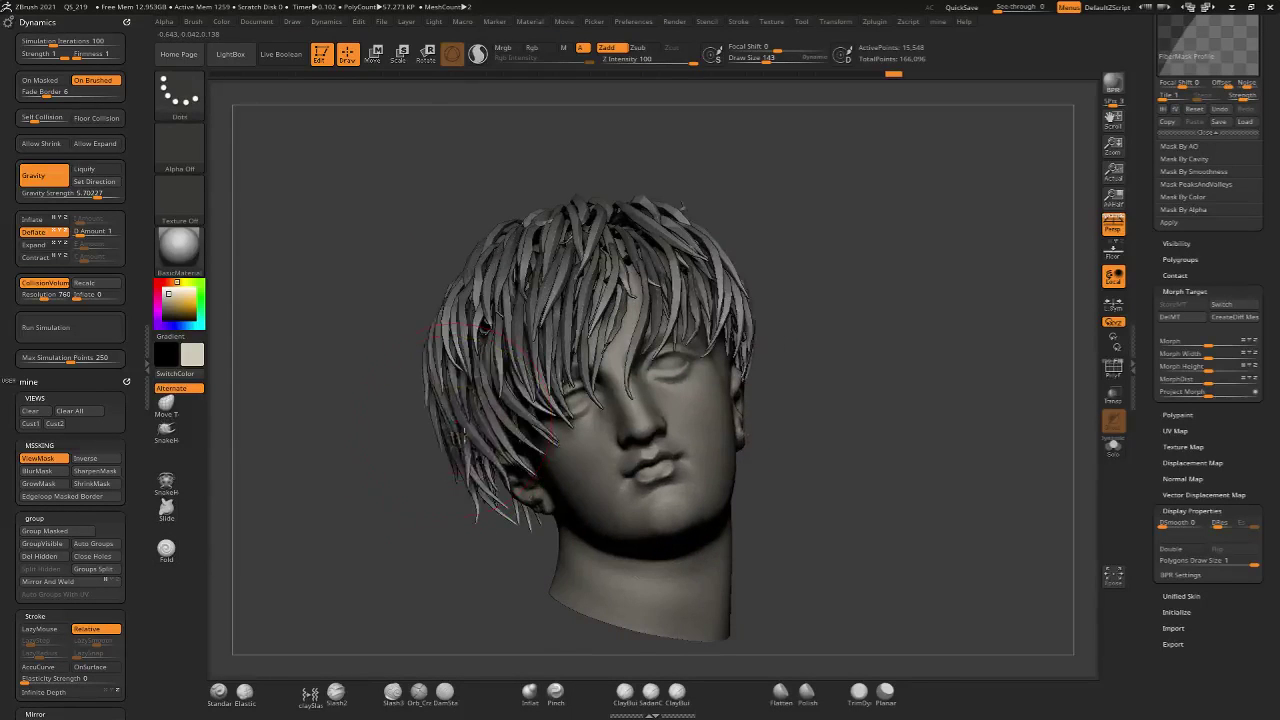
left_click_drag(445, 405, 465, 450)
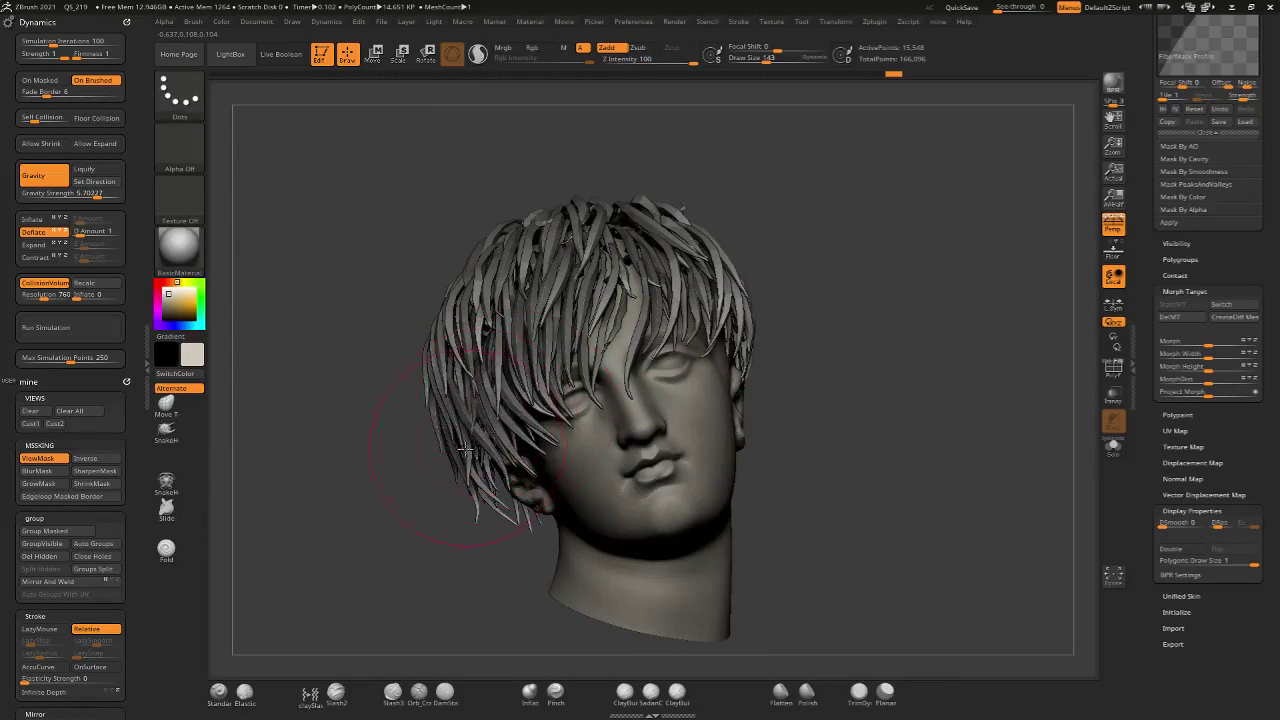
mouse_move(443, 523)
left_mouse_down()
mouse_move(429, 540)
mouse_move(455, 300)
left_mouse_up()
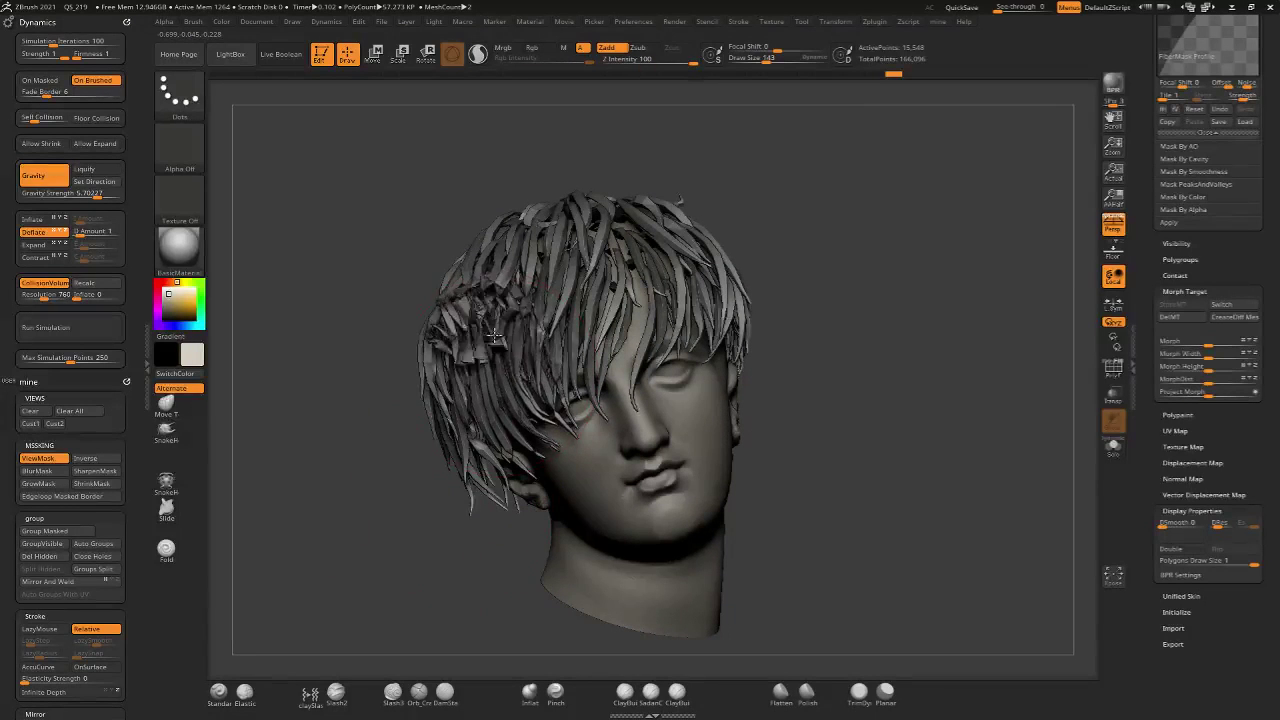
left_click_drag(800, 266, 837, 291)
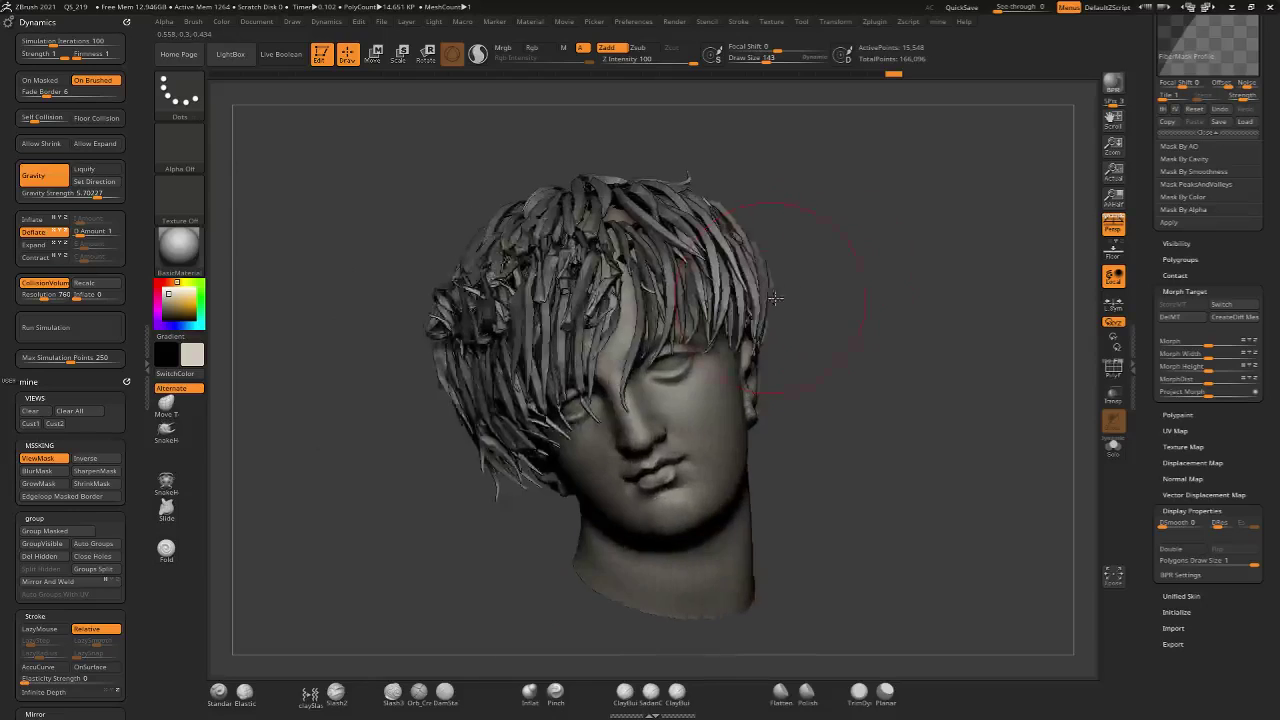
key("b")
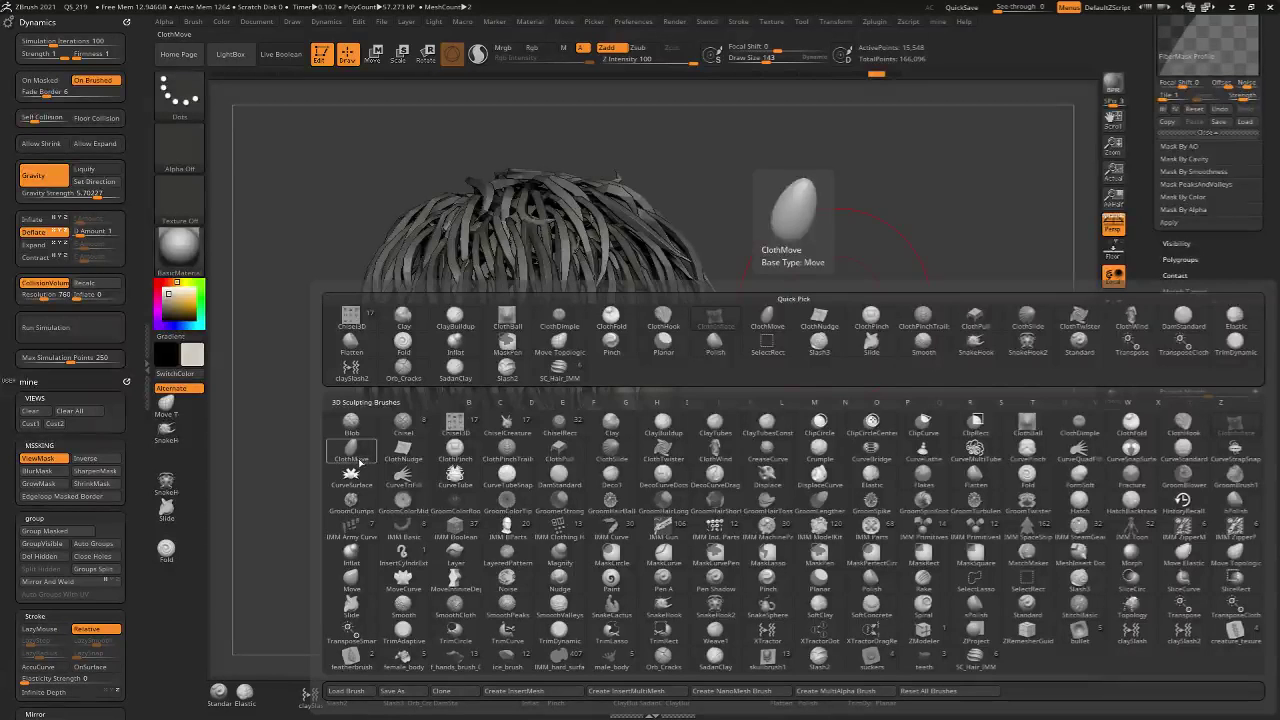
Use ClothMove to pull the hair strands over the forehead
left_click(500, 455)
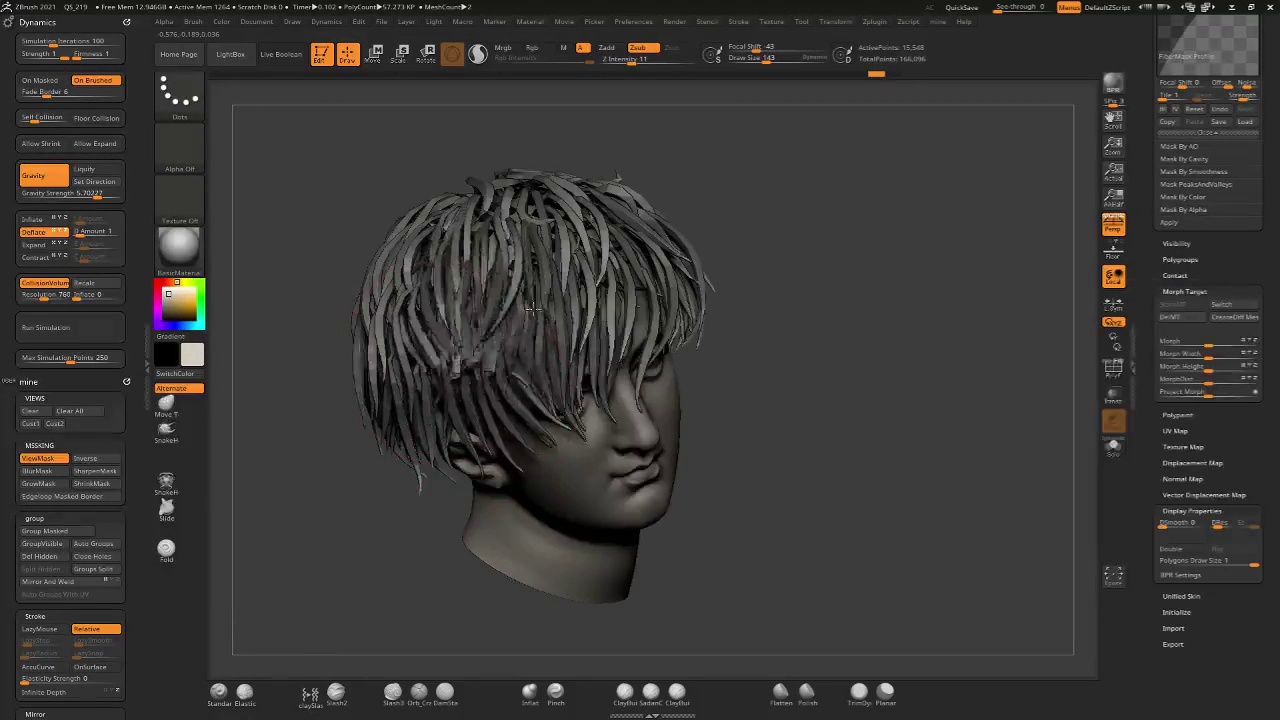
left_click_drag(500, 320, 555, 335)
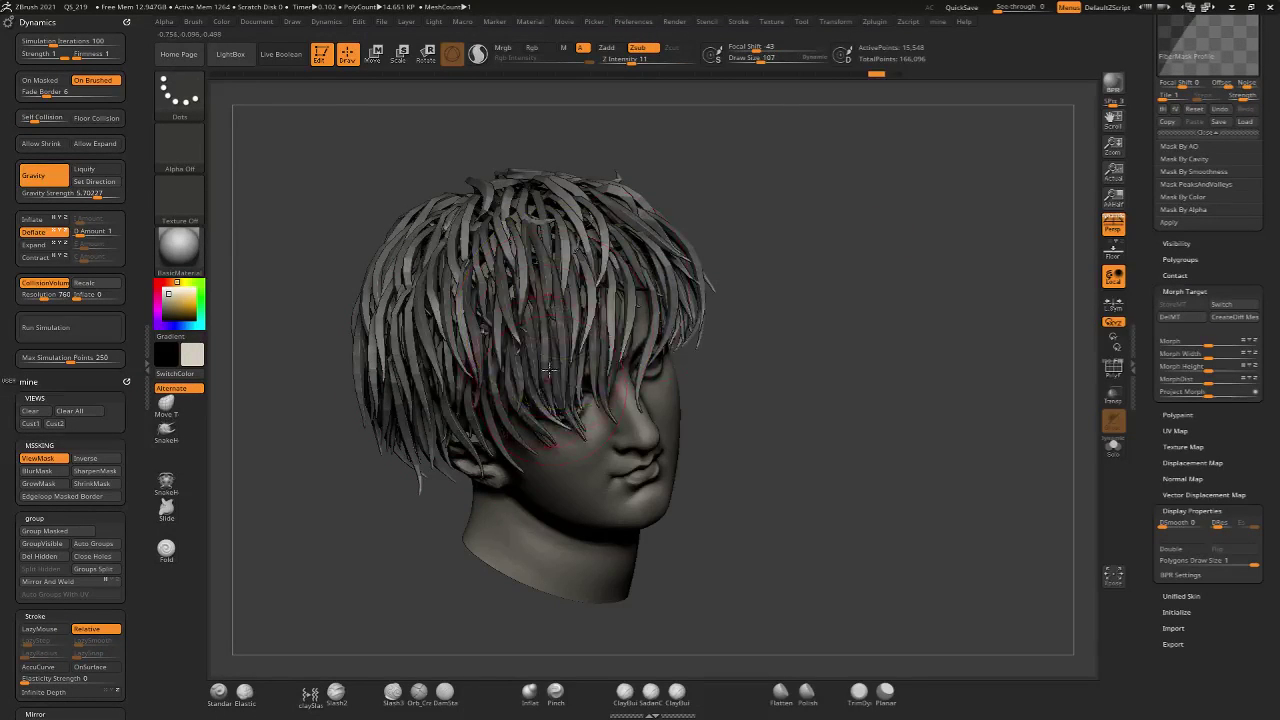
mouse_move(760, 260)
left_mouse_down()
mouse_move(795, 244)
mouse_move(540, 368)
left_mouse_up()
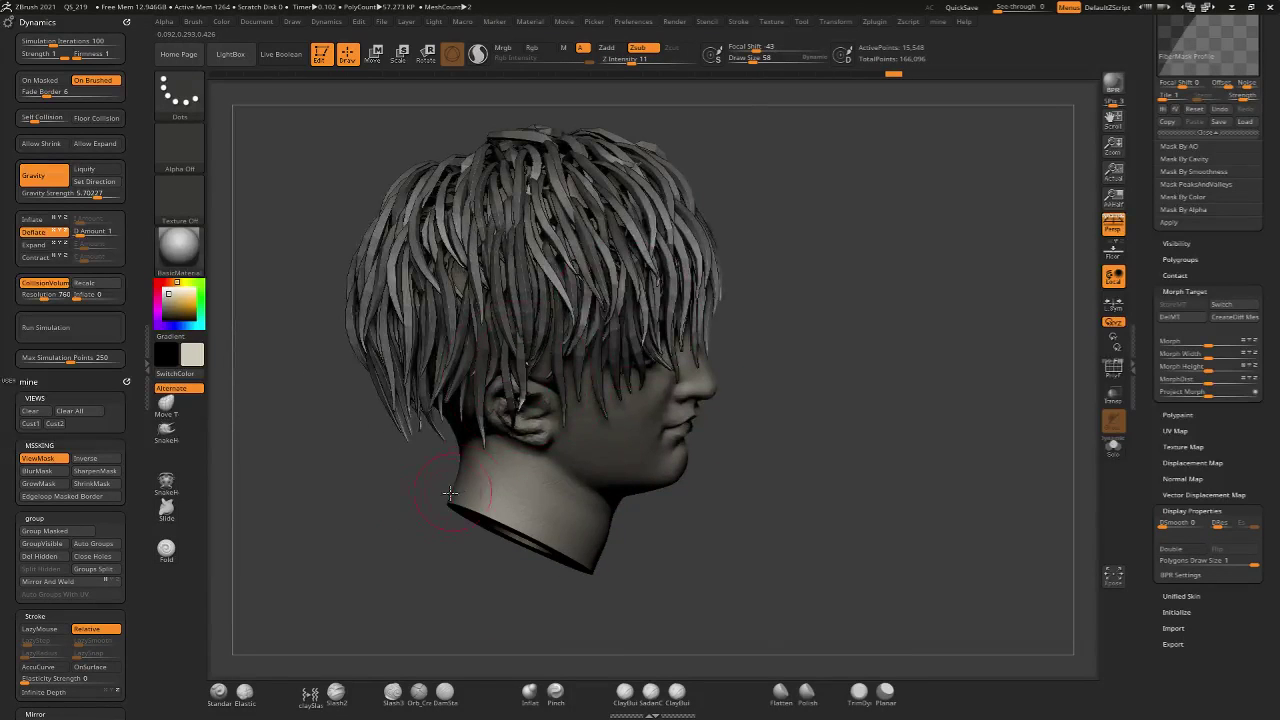
right_click_drag(522, 352, 457, 386)
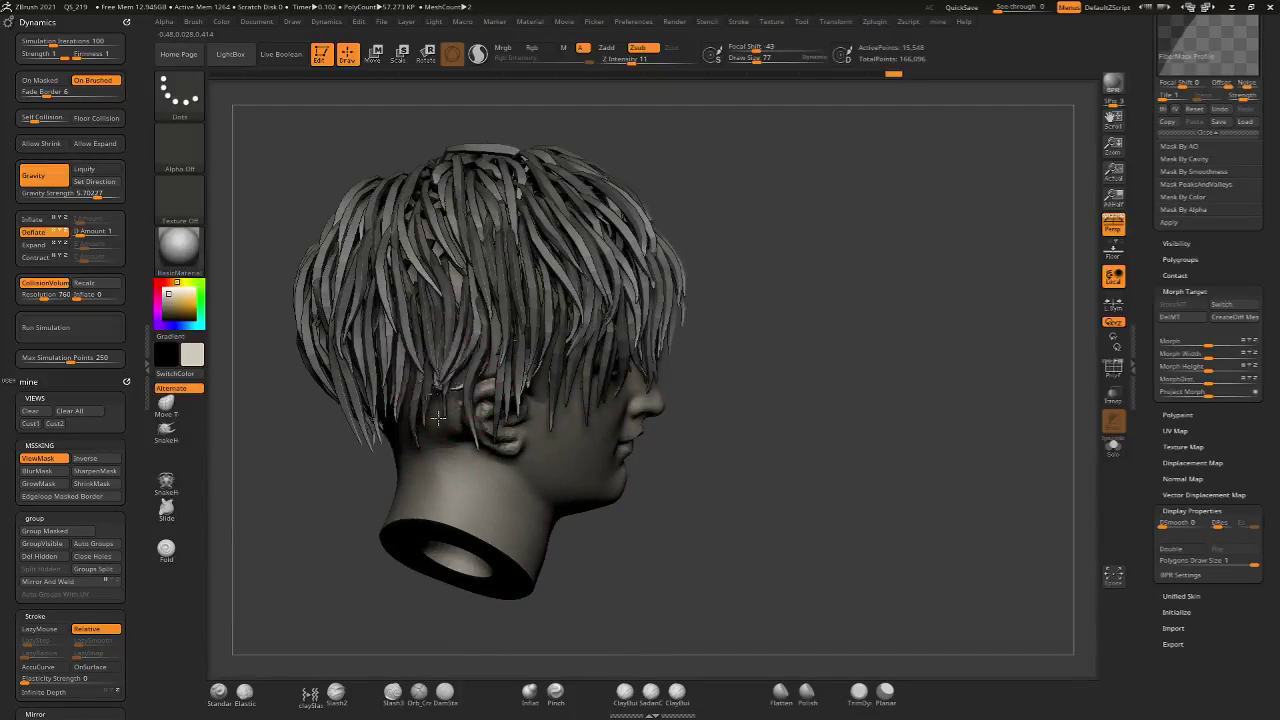
mouse_move(349, 517)
left_mouse_down()
mouse_move(366, 501)
mouse_move(346, 517)
mouse_move(353, 485)
left_mouse_up()
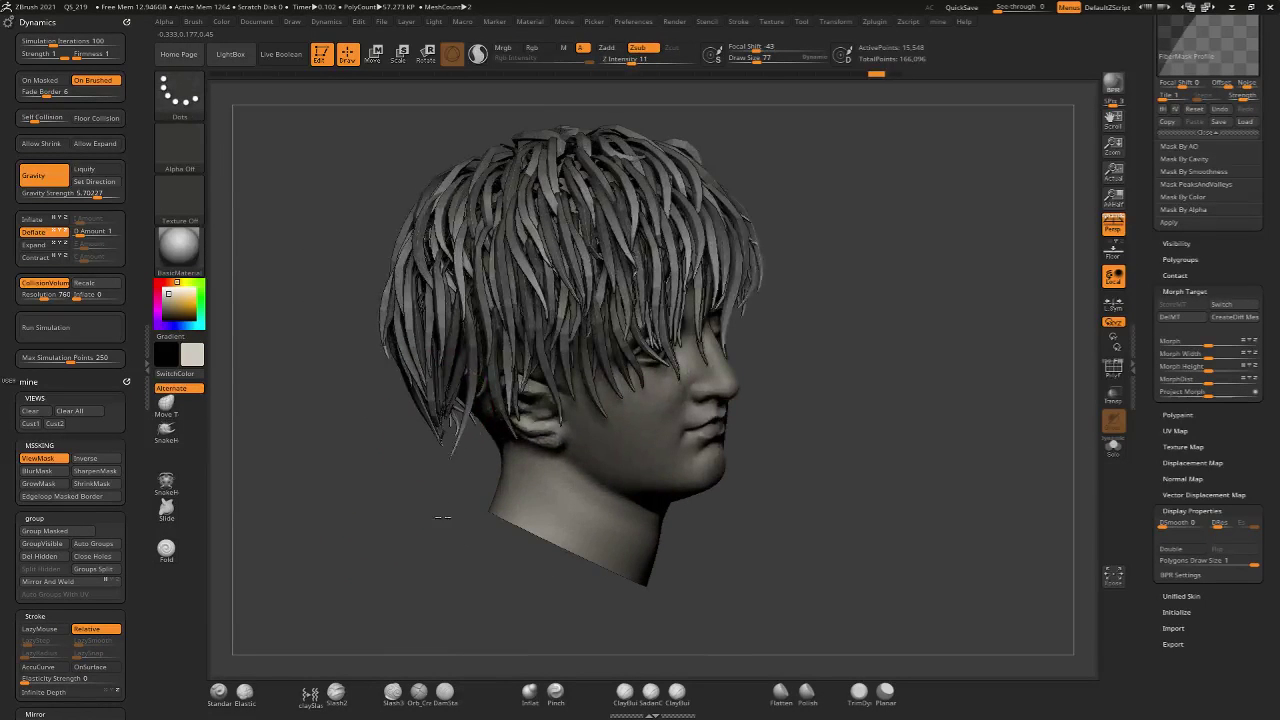
left_click_drag(410, 518, 371, 557)
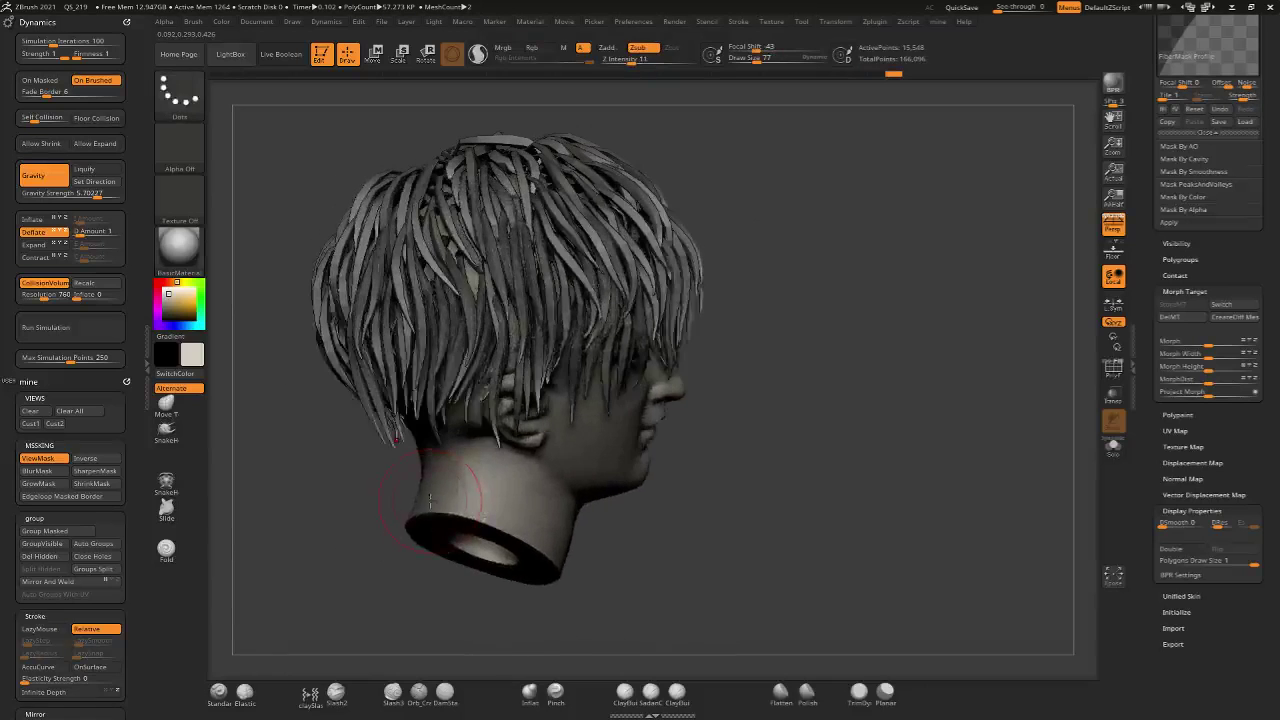
With ClothPinch, pull and lift the hair strands at the back of the head near the neck
key("b")
key("c")
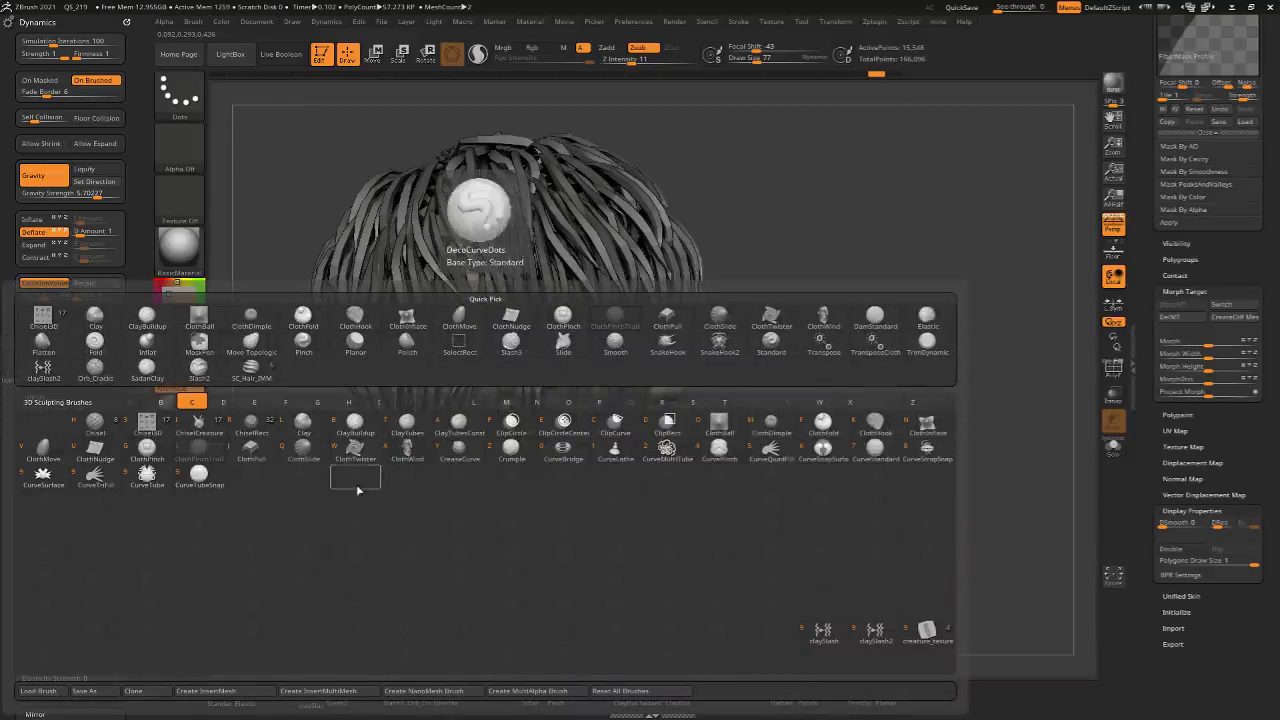
left_click(162, 457)
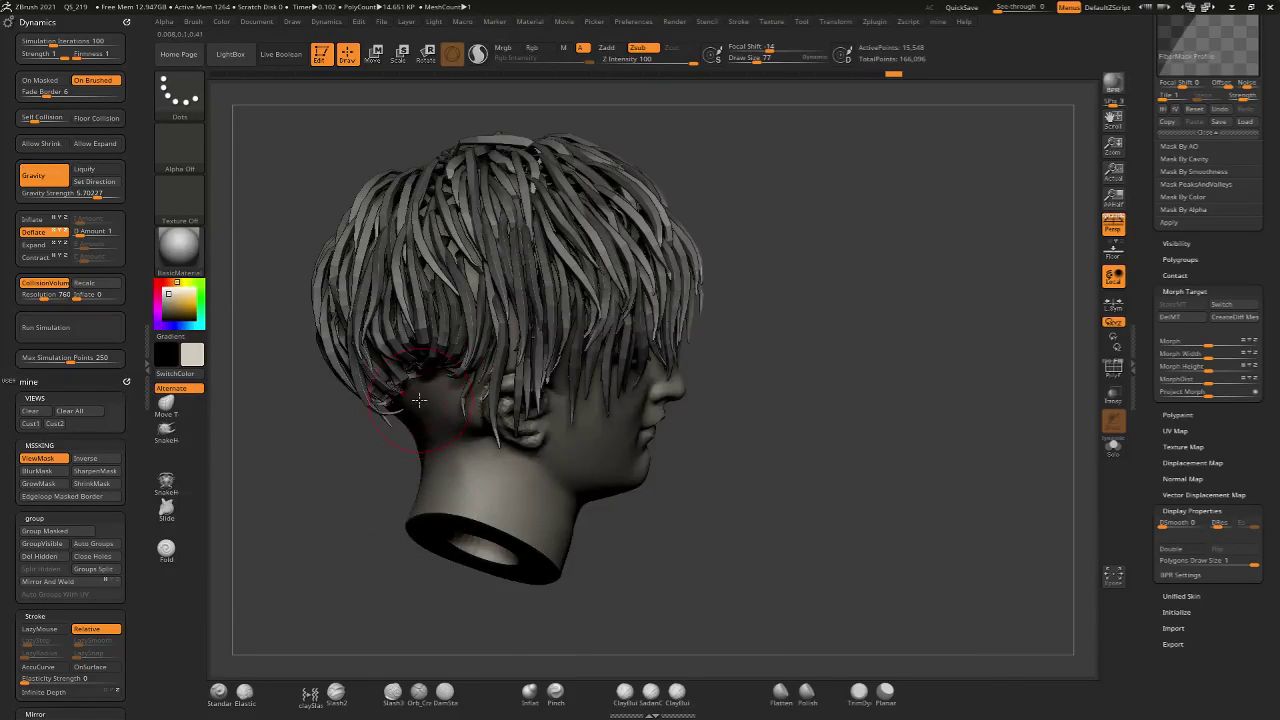
left_click_drag(419, 400, 434, 410)
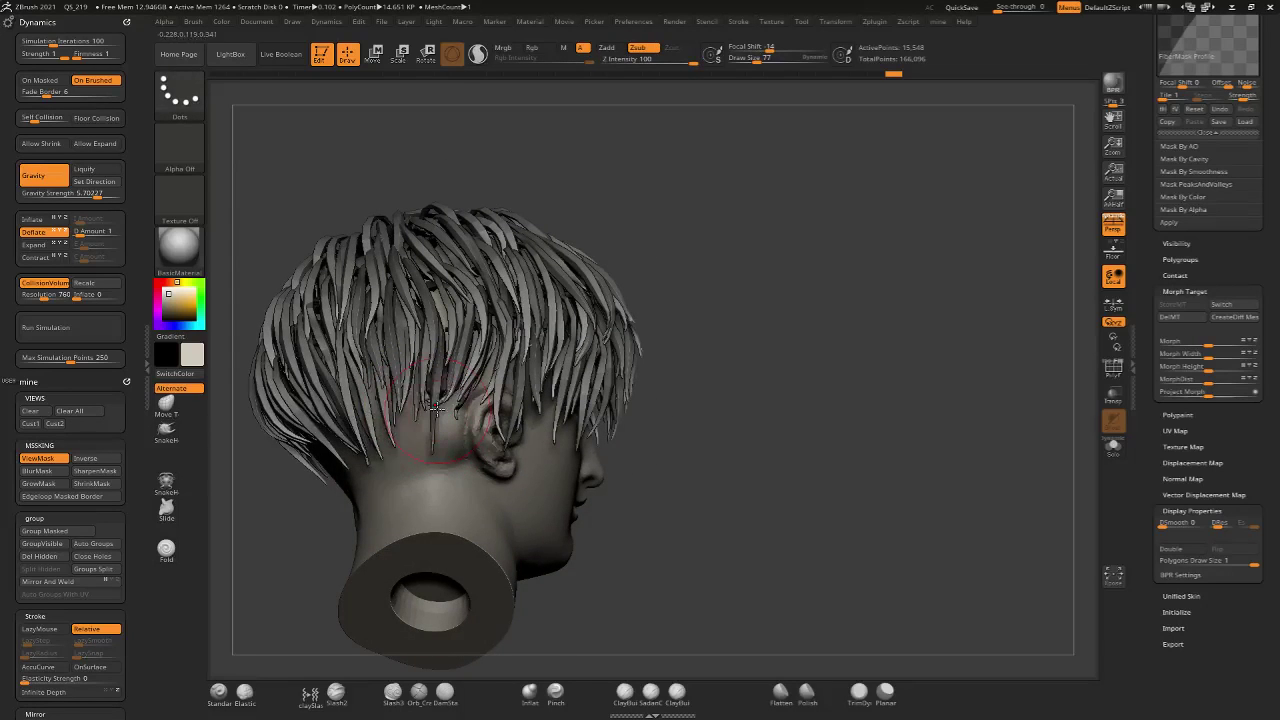
left_click_drag(435, 407, 383, 457)
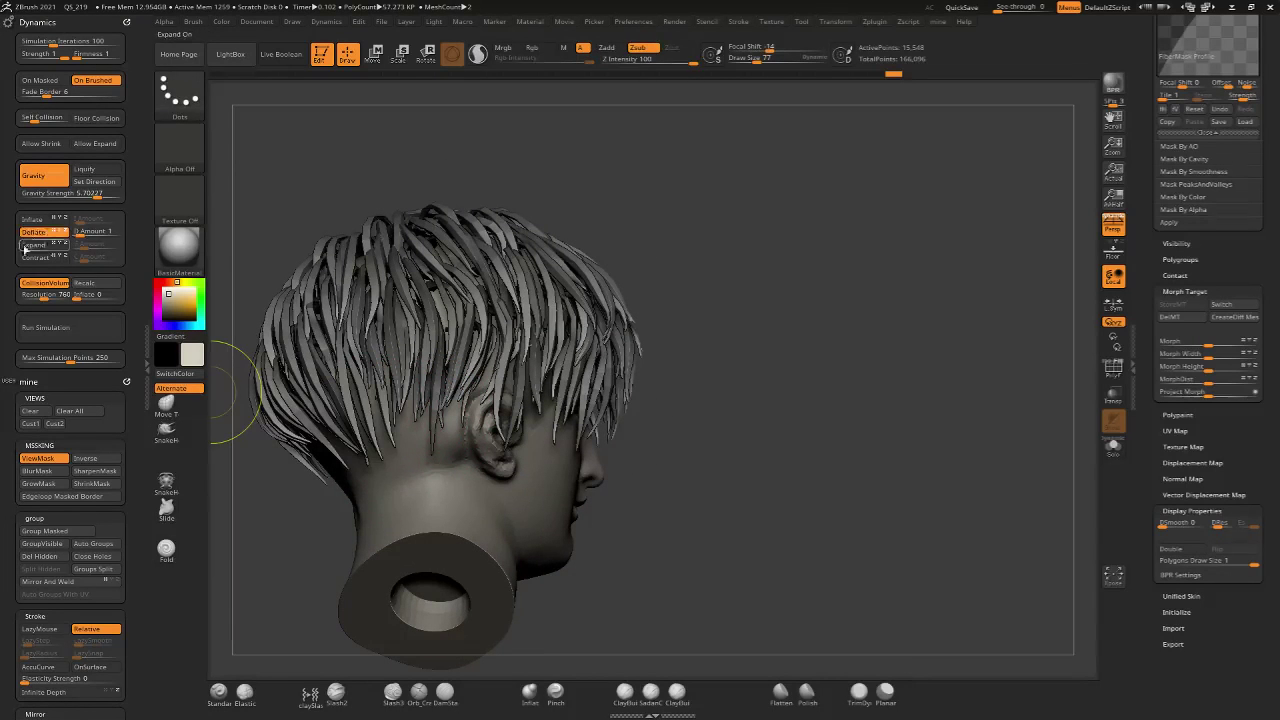
left_click_drag(421, 366, 411, 448)
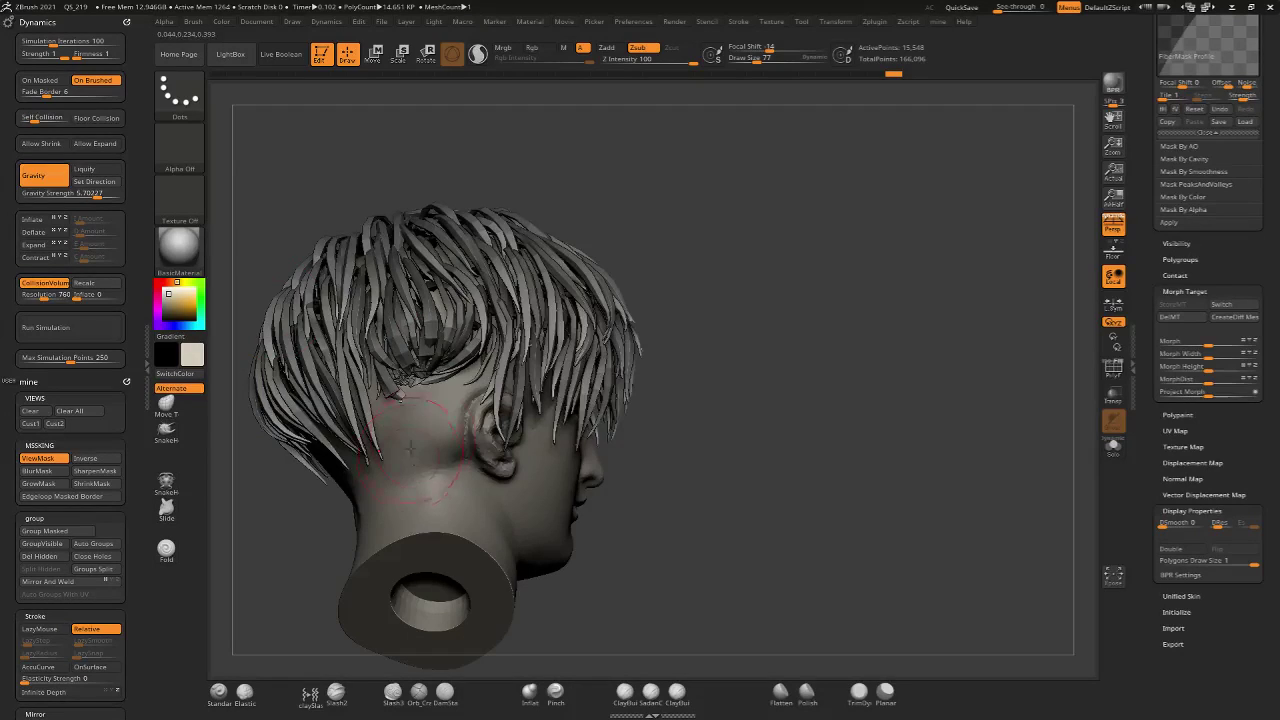
left_click_drag(703, 295, 211, 236)
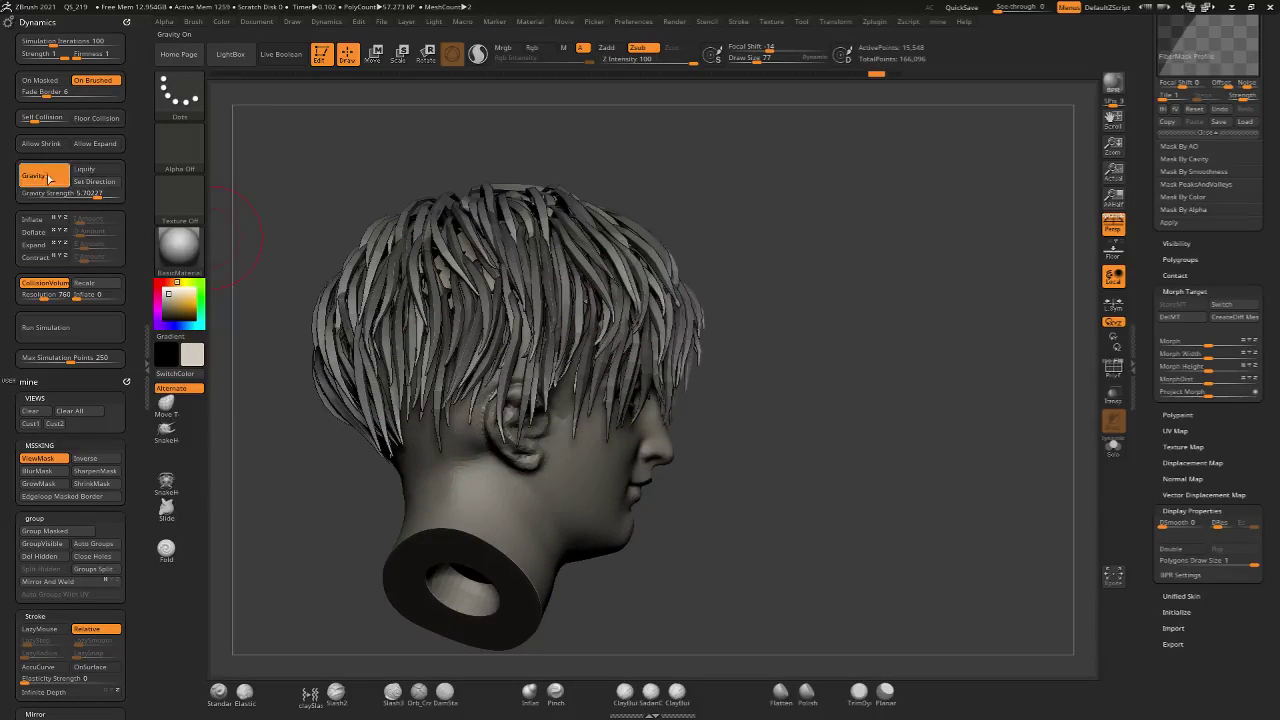
Brush the strands over the ear aside with ClothPinch at Z Intensity 25, checking from several angles
left_click_drag(519, 371, 496, 414)
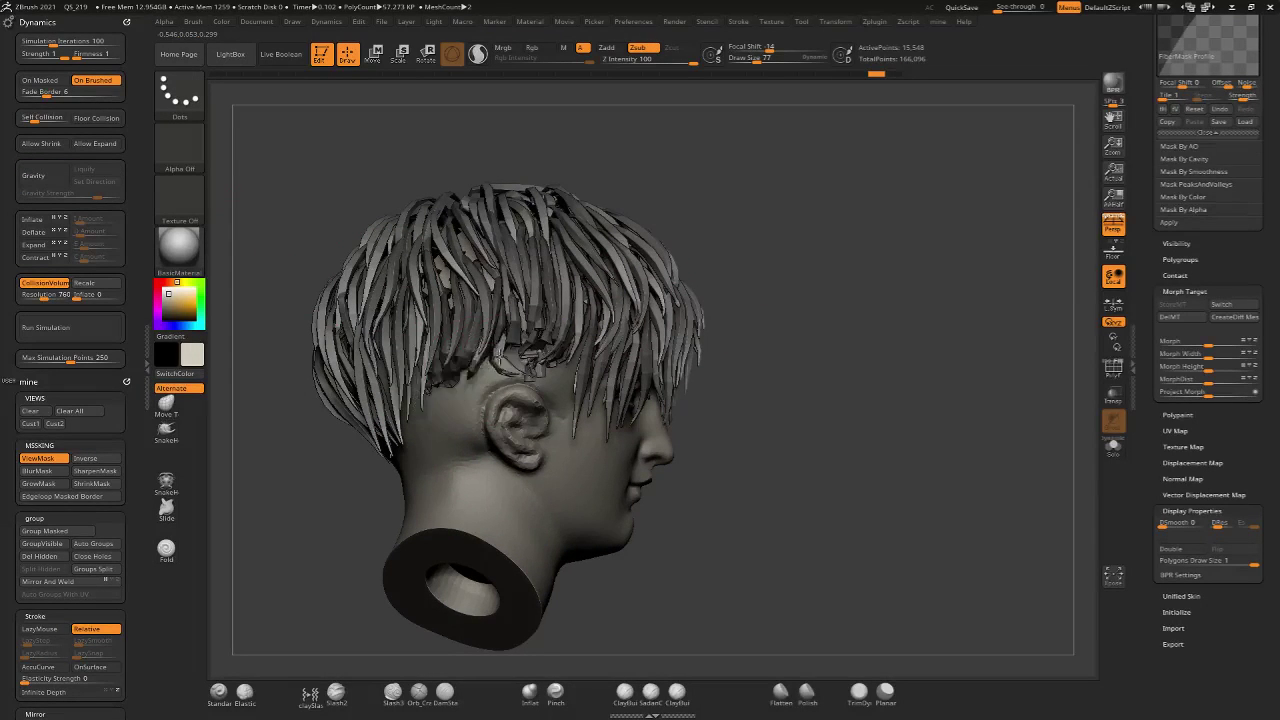
left_click_drag(505, 360, 480, 215)
mouse_move(770, 264)
left_mouse_down()
mouse_move(812, 292)
mouse_move(785, 258)
mouse_move(863, 234)
mouse_move(647, 318)
left_mouse_up()
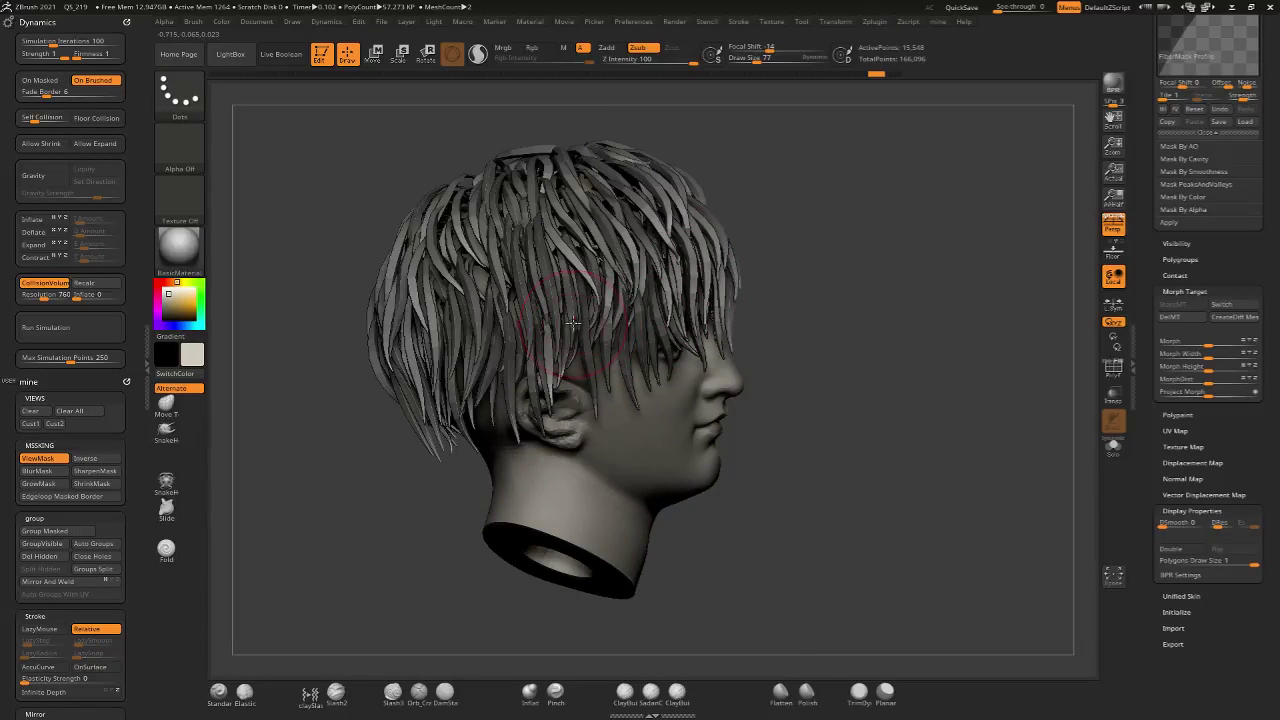
left_click_drag(525, 328, 548, 328)
left_click_drag(560, 265, 605, 385)
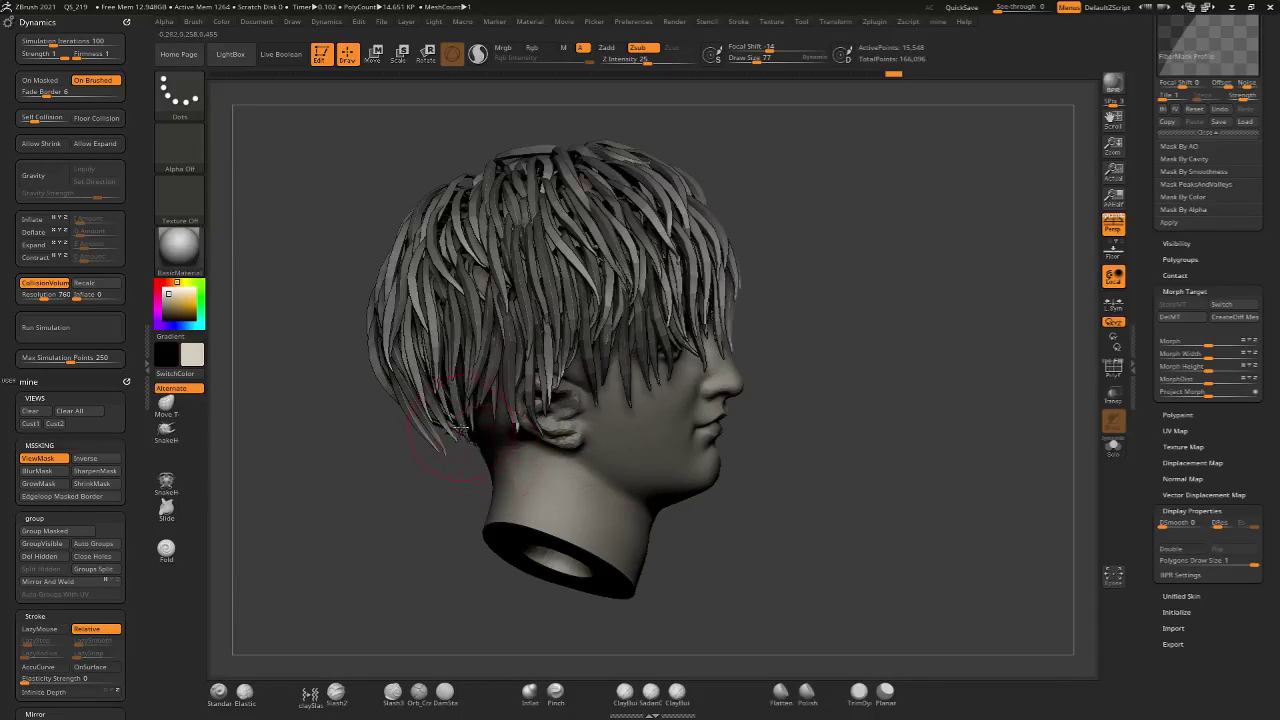
left_click_drag(450, 502, 567, 365)
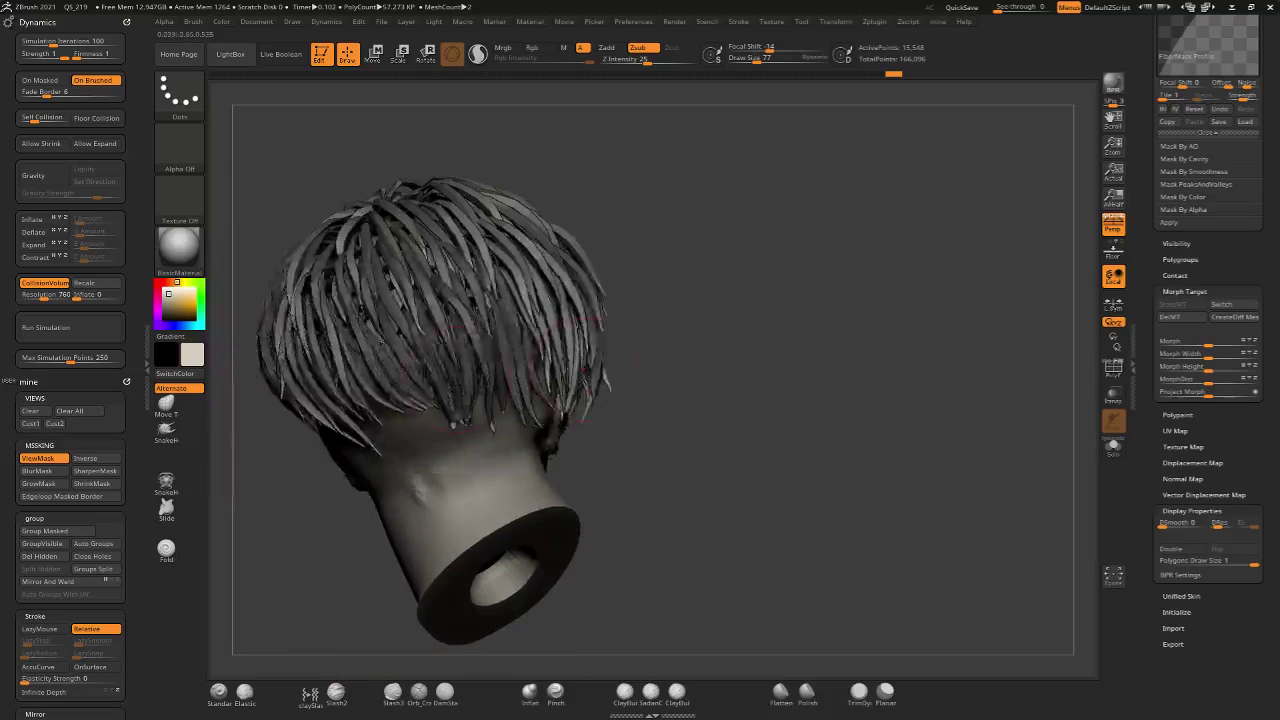
mouse_move(682, 322)
left_mouse_down()
mouse_move(626, 343)
mouse_move(465, 345)
mouse_move(455, 418)
left_mouse_up()
mouse_move(637, 326)
left_mouse_down()
mouse_move(600, 329)
mouse_move(714, 314)
left_mouse_up()
mouse_move(600, 373)
left_mouse_down()
mouse_move(689, 314)
mouse_move(446, 357)
left_mouse_up()
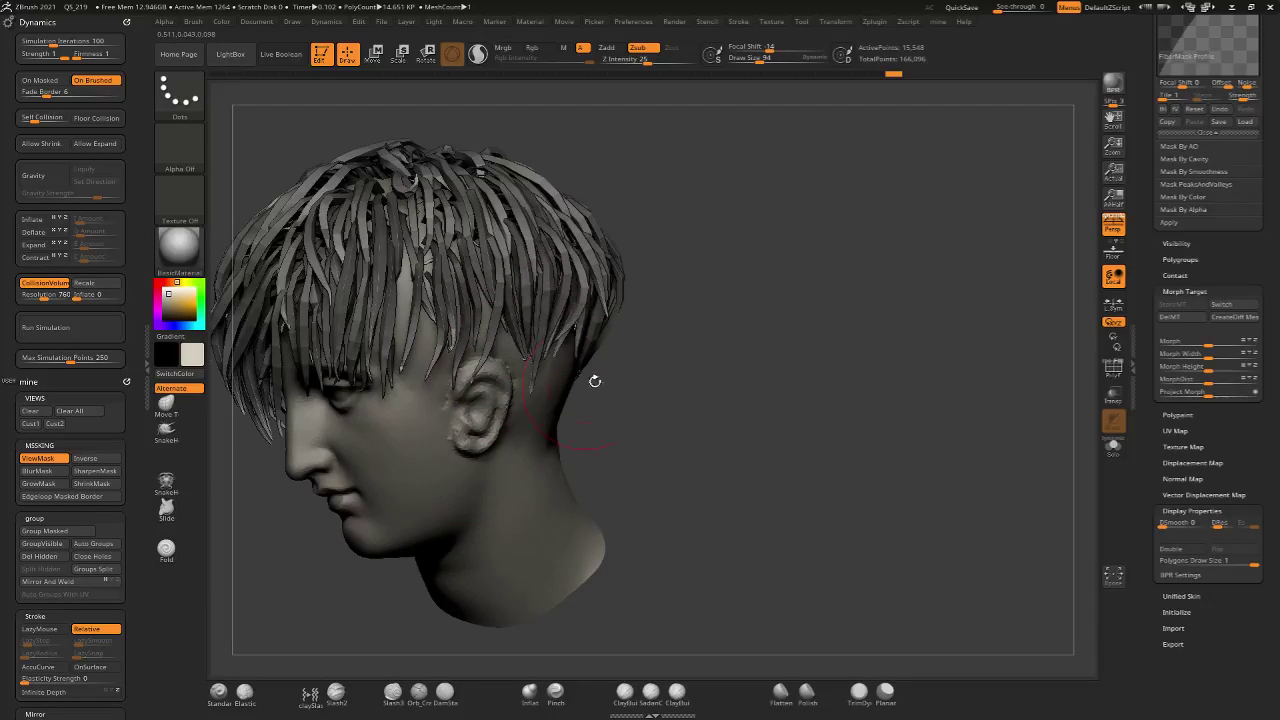
left_click_drag(522, 418, 697, 305)
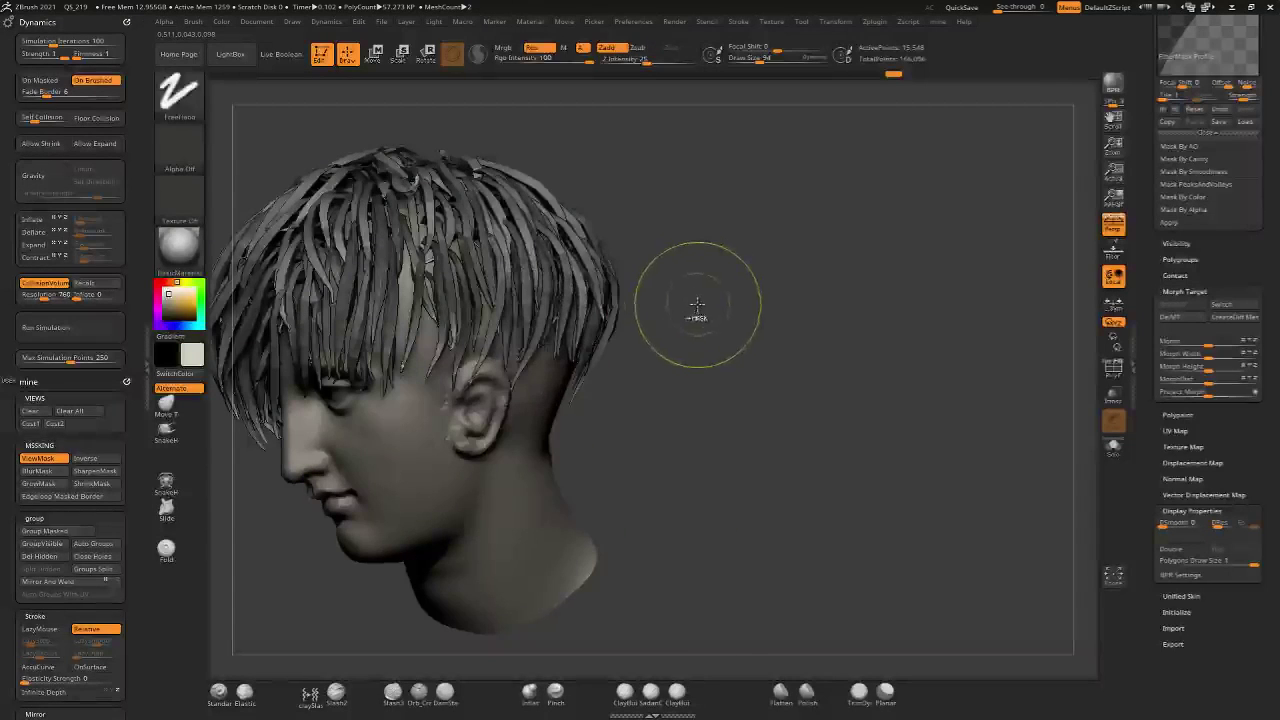
Switch to an additive brush at full Z Intensity and enlarge it to size 132
mouse_move(686, 314)
left_mouse_down()
mouse_move(723, 286)
mouse_move(723, 329)
mouse_move(622, 355)
left_mouse_up()
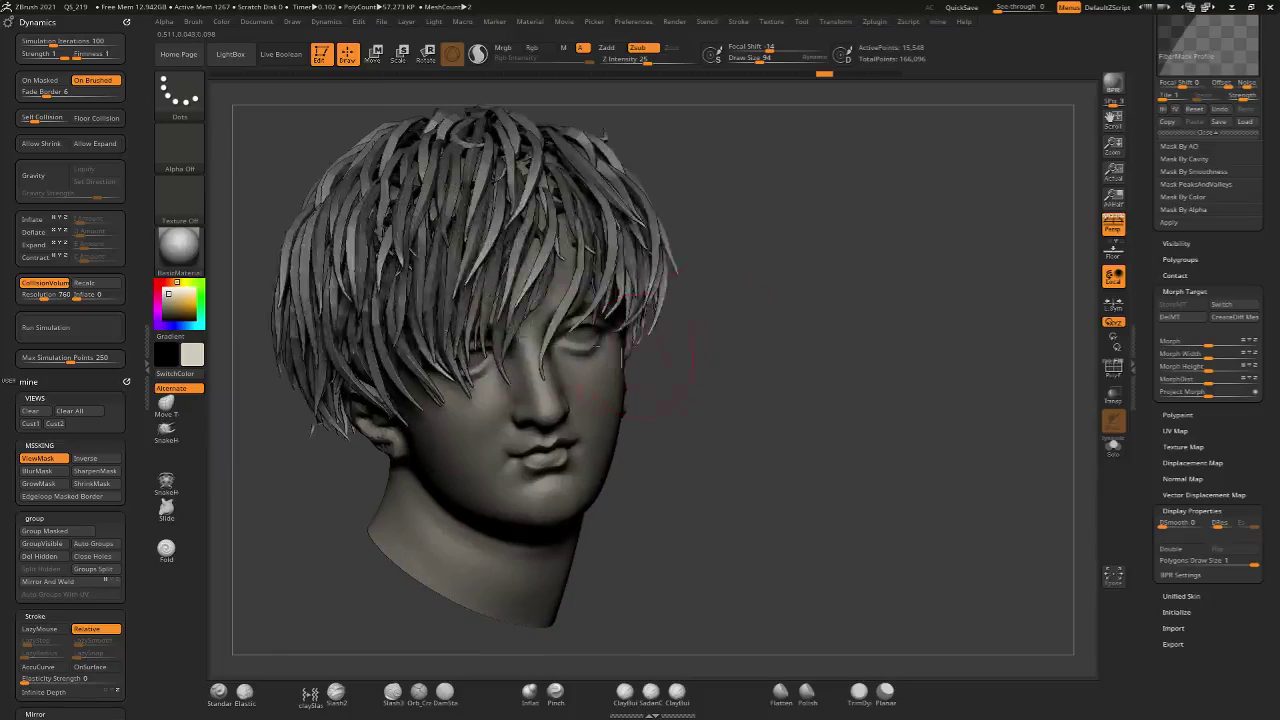
left_click_drag(409, 400, 427, 427)
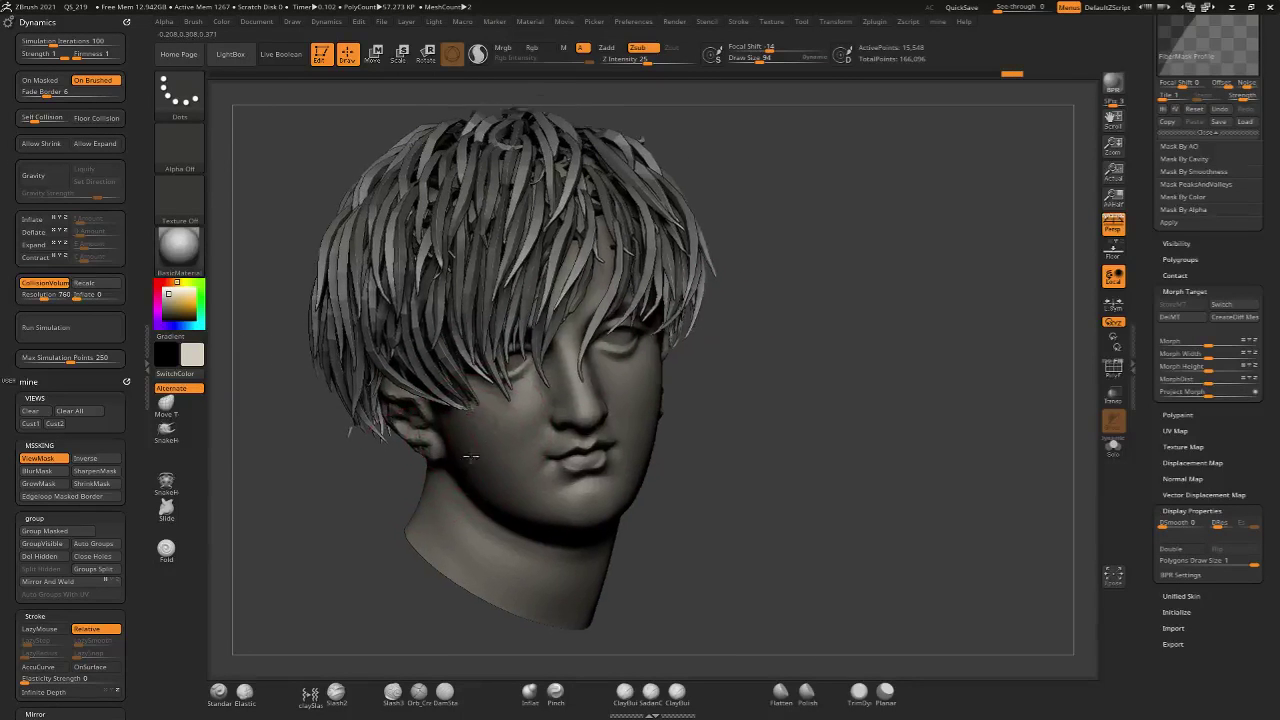
key("b")
key("s")
key("t")
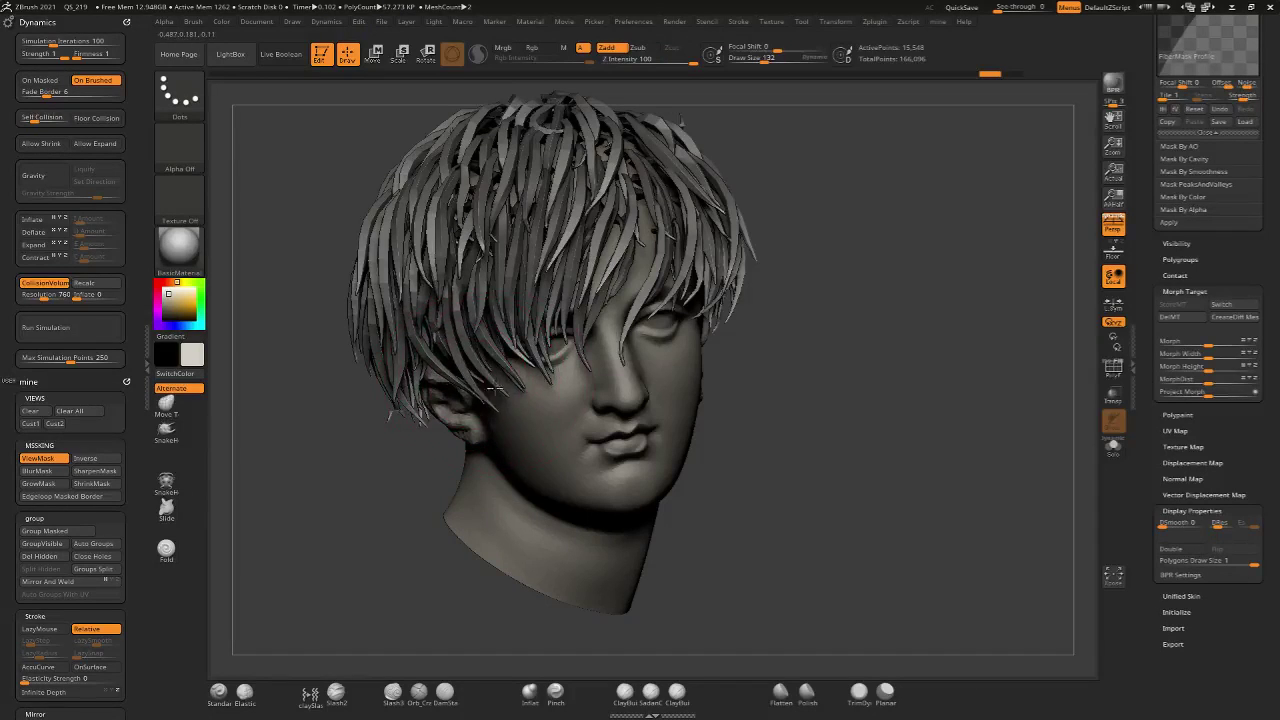
key("bracketright")
key("bracketright")
left_click_drag(397, 464, 511, 327)
key("s")
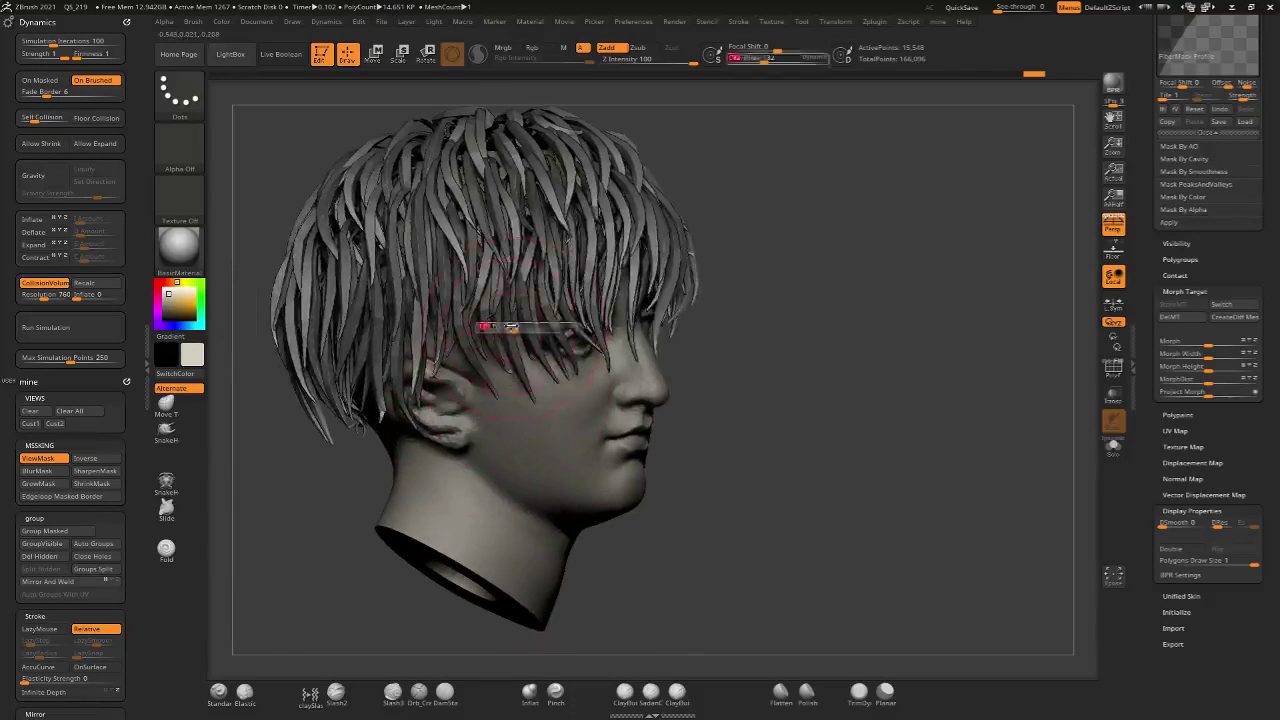
mouse_move(513, 281)
right_mouse_down()
mouse_move(560, 300)
mouse_move(528, 343)
mouse_move(544, 272)
right_mouse_up()
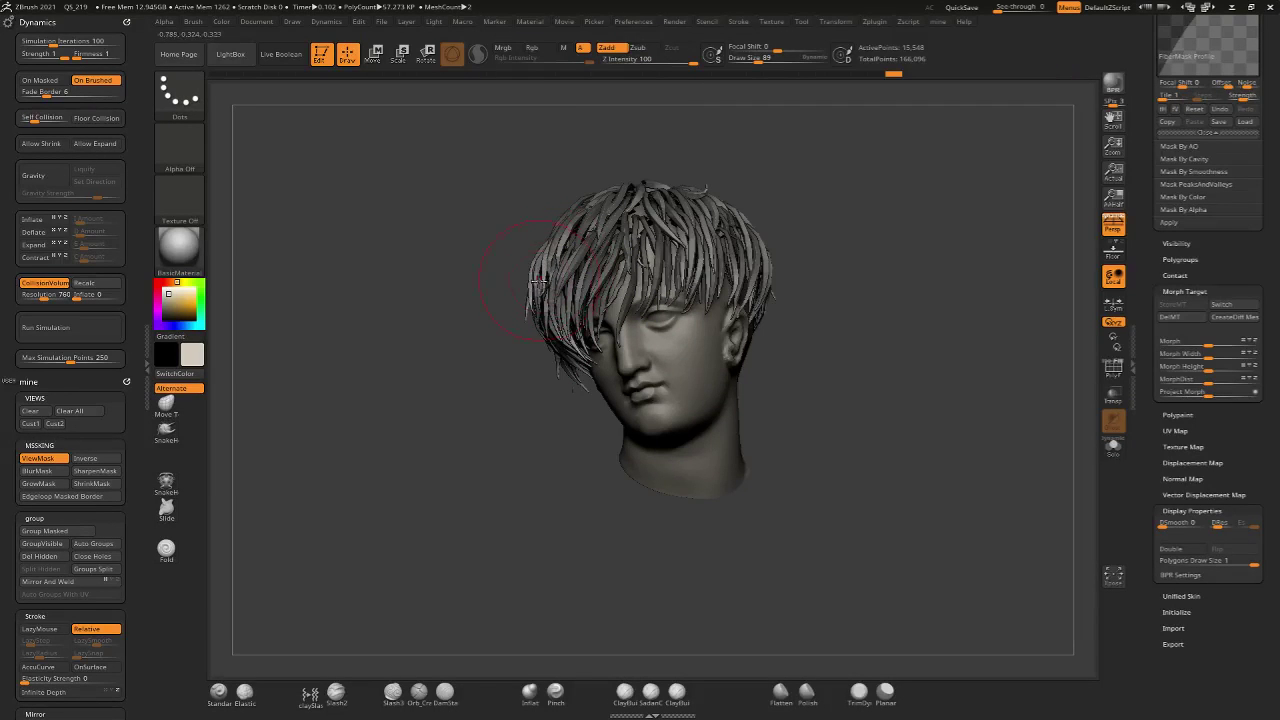
right_click_drag(540, 268, 546, 258)
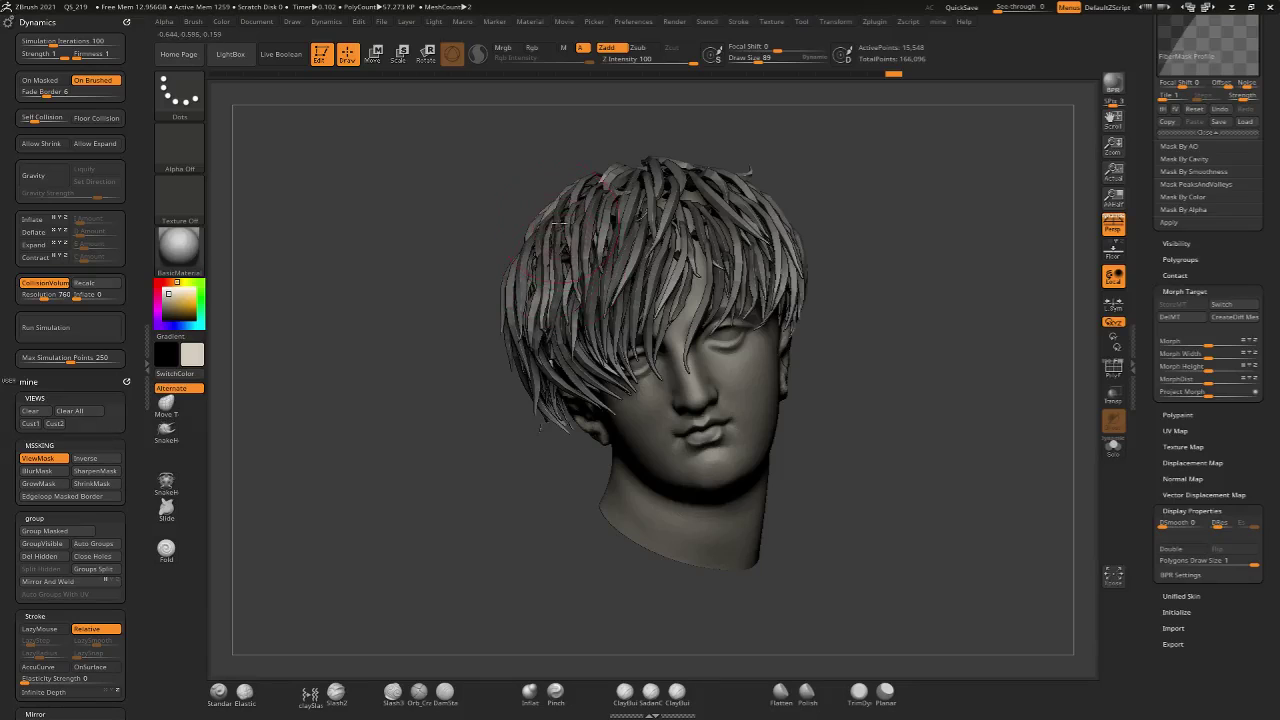
right_click_drag(485, 265, 548, 245)
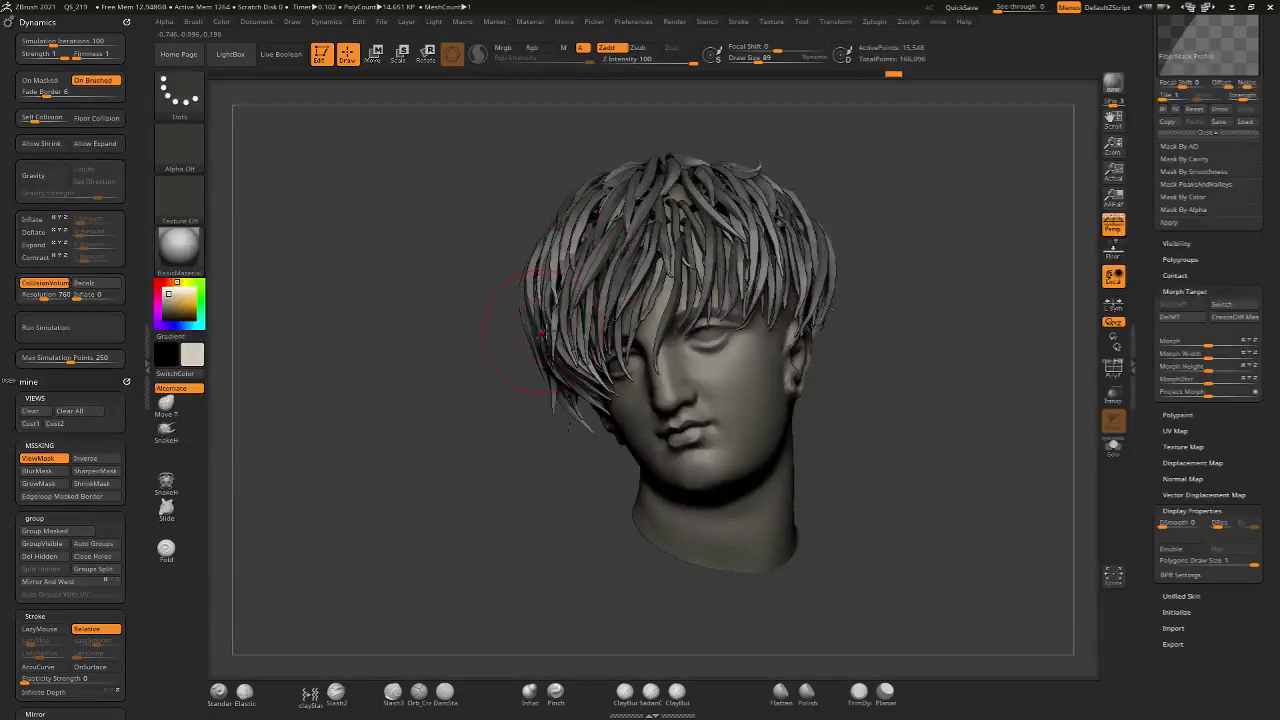
right_click_drag(482, 378, 459, 421)
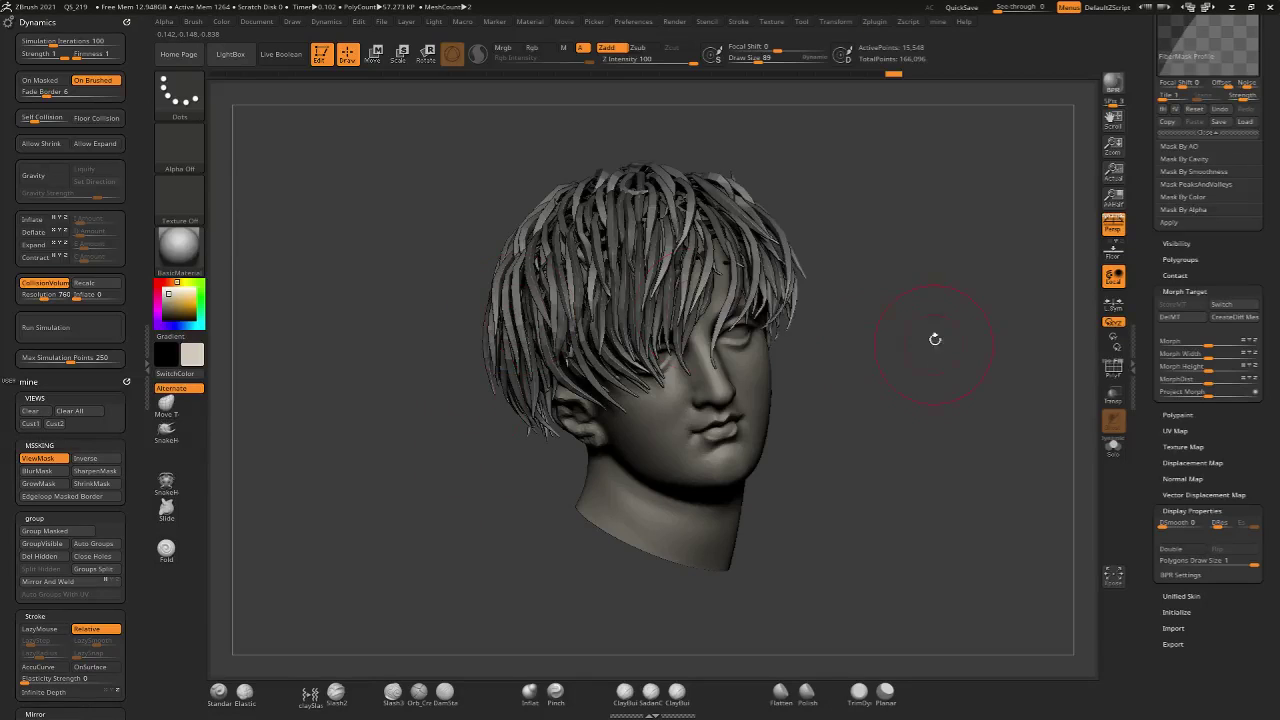
Toggle the mask display on the hair and scroll the Tool palette to the Subtool list
key("ctrl+h")
right_click_drag(923, 380, 914, 383)
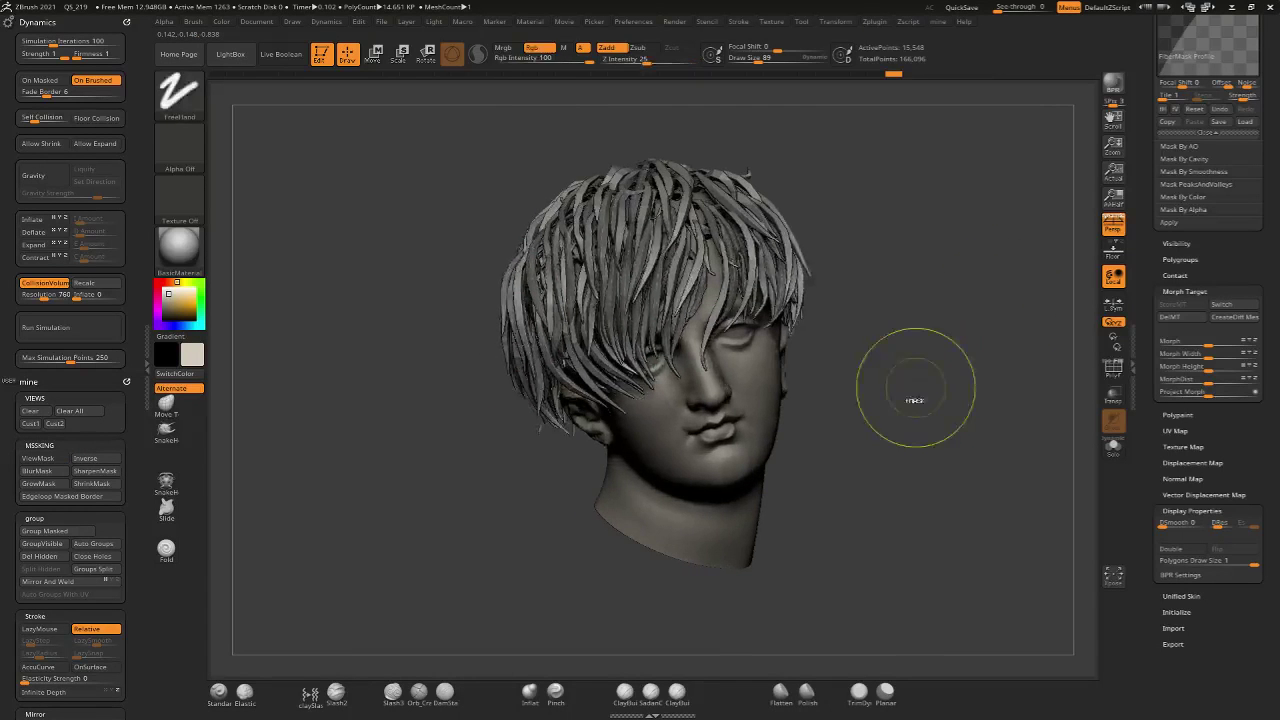
key("ctrl+h")
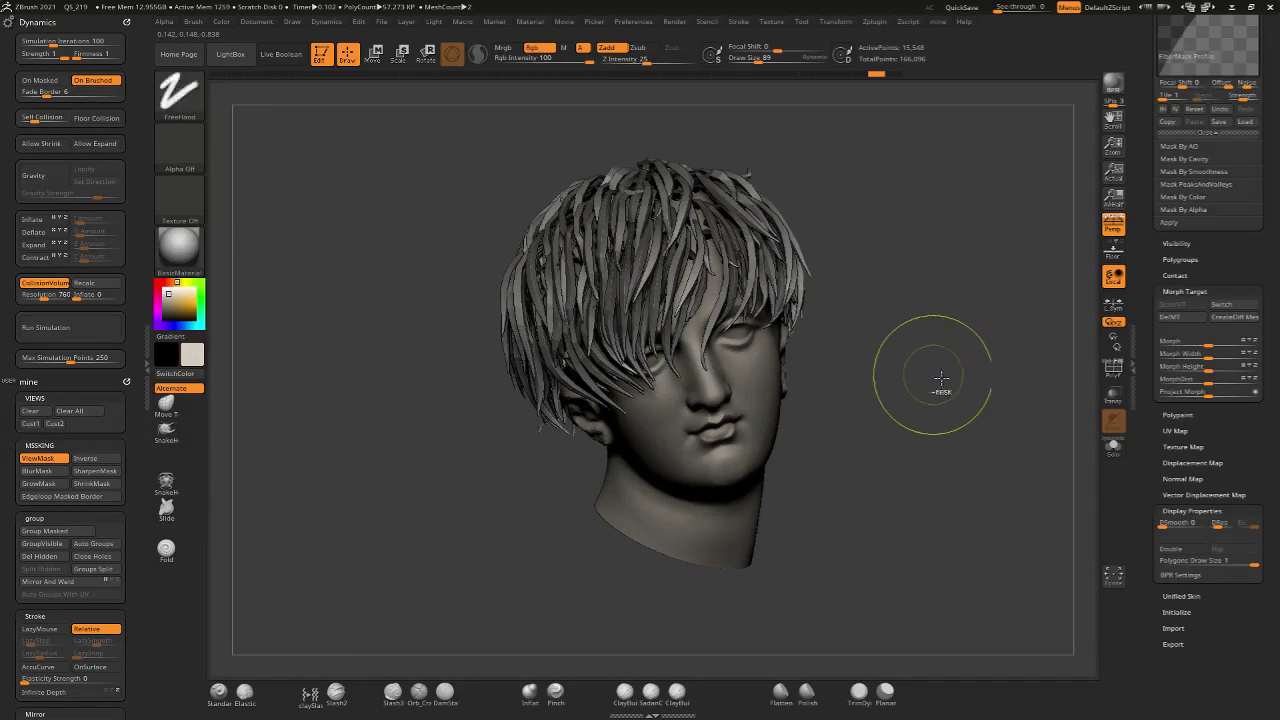
scroll(1180, 480, "up", 3)
scroll(1161, 500, "up", 5)
scroll(1161, 497, "up", 1)
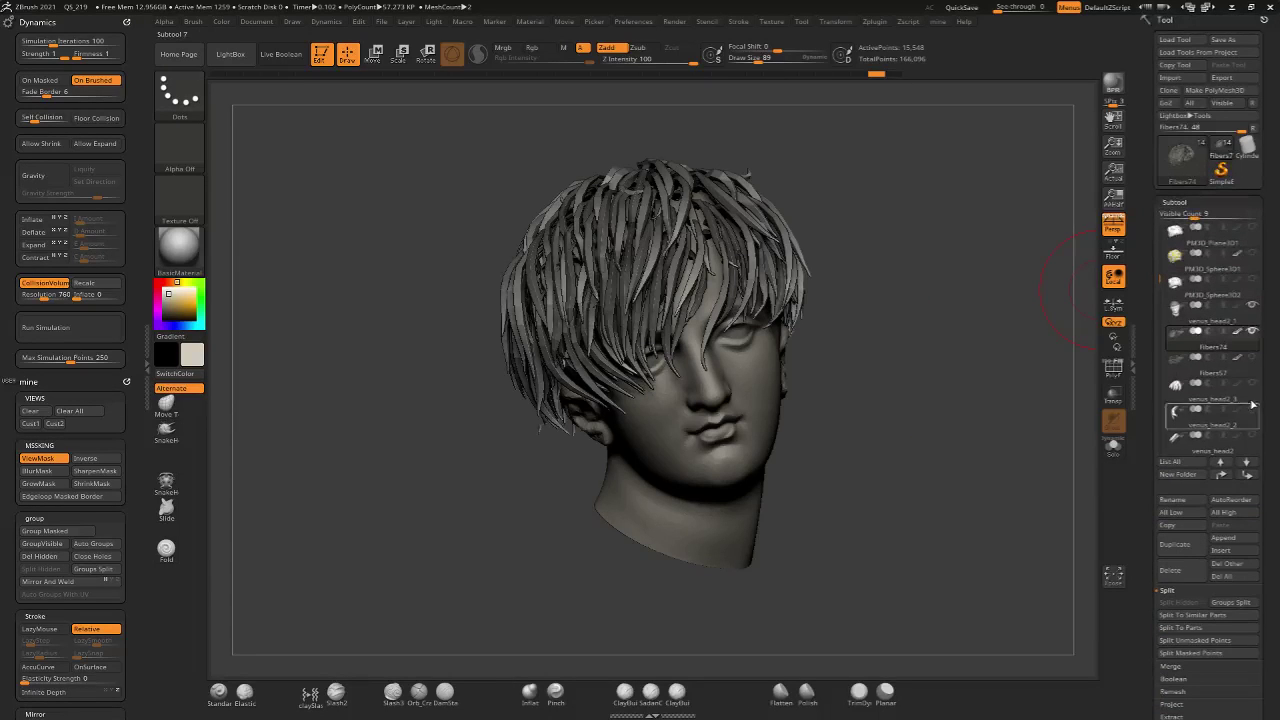
Select the Fibers74 hair subtool and set the model colour to pale cream (R229, G217, B191)
left_click(1240, 335)
mouse_move(1213, 340)
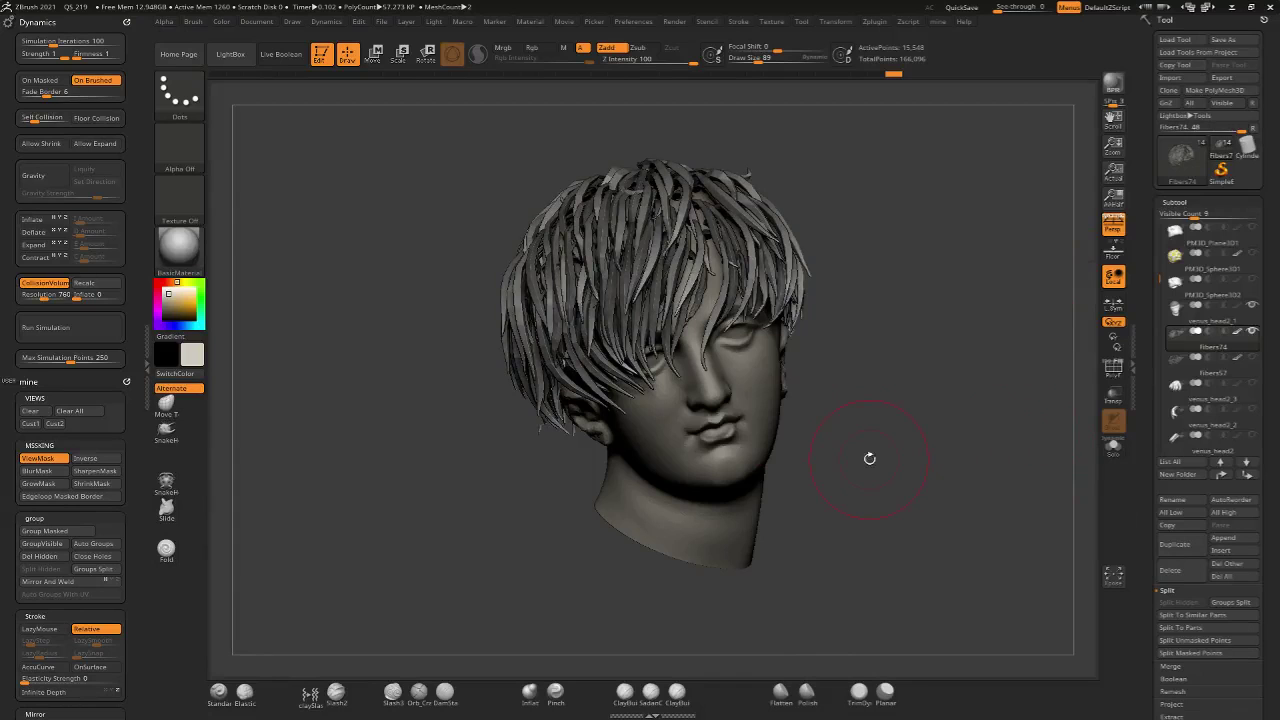
left_click(442, 197)
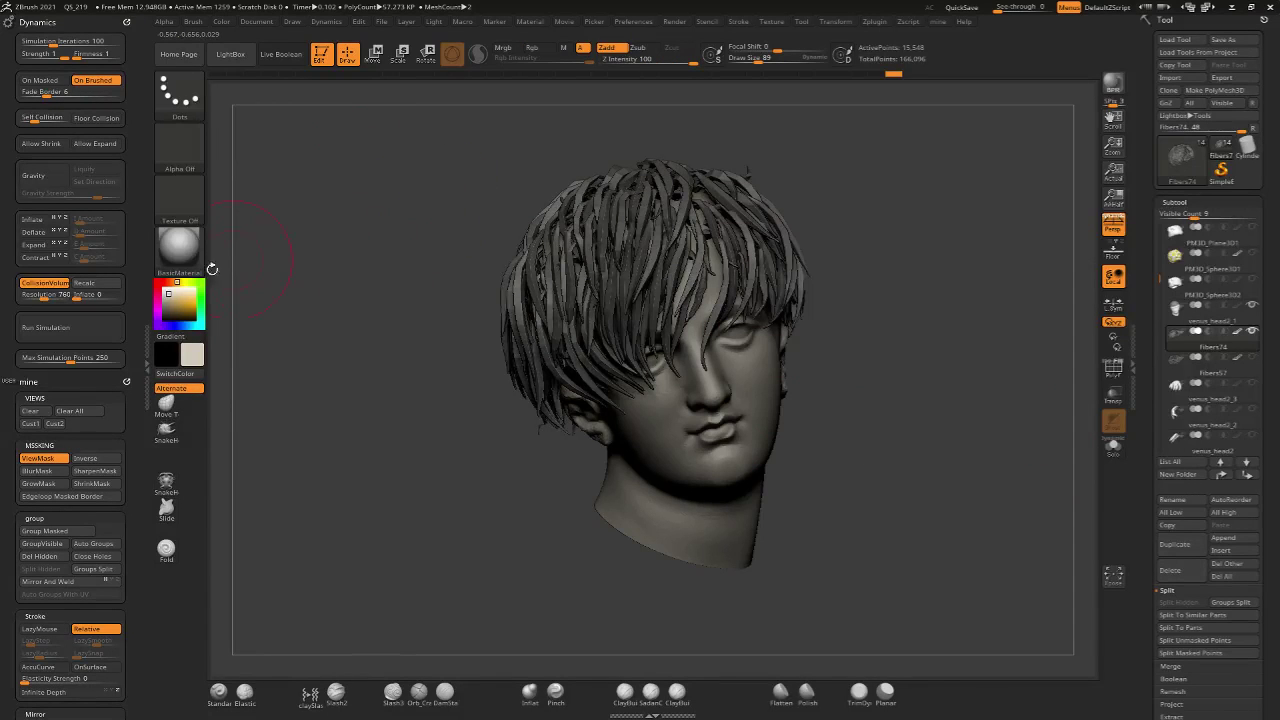
left_click(170, 308)
left_click(167, 307)
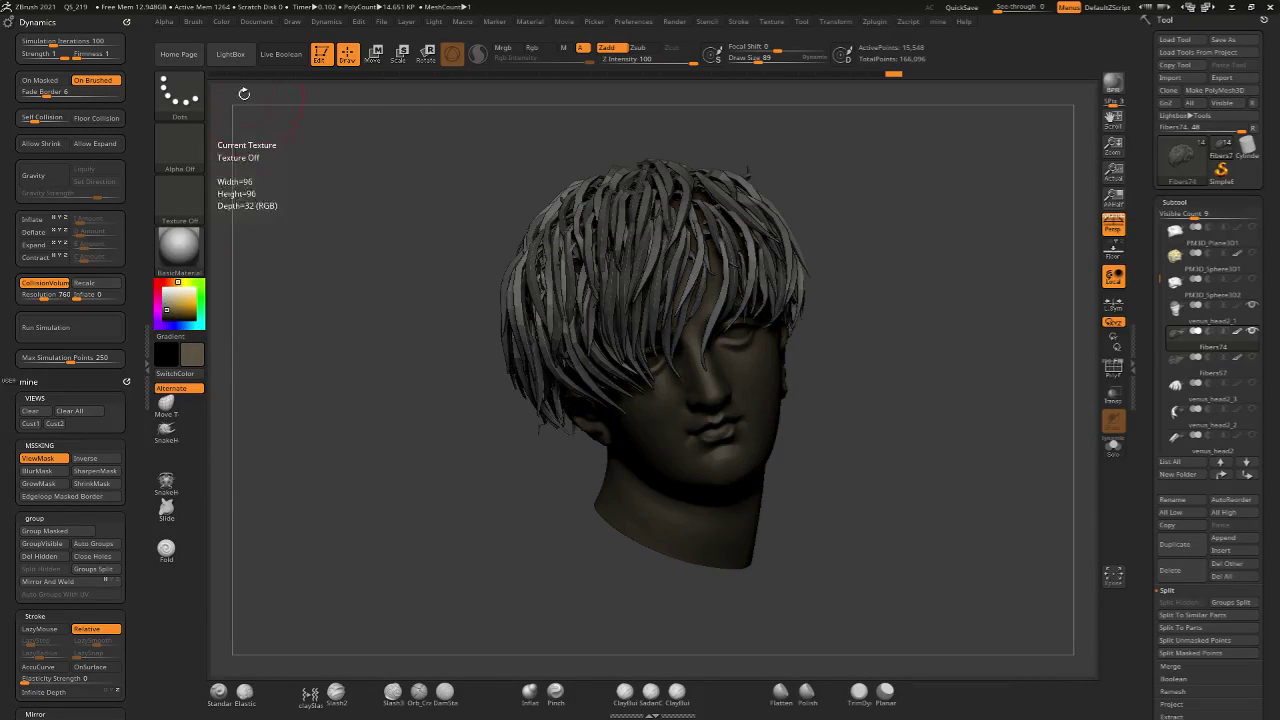
left_click(222, 22)
left_click(261, 263)
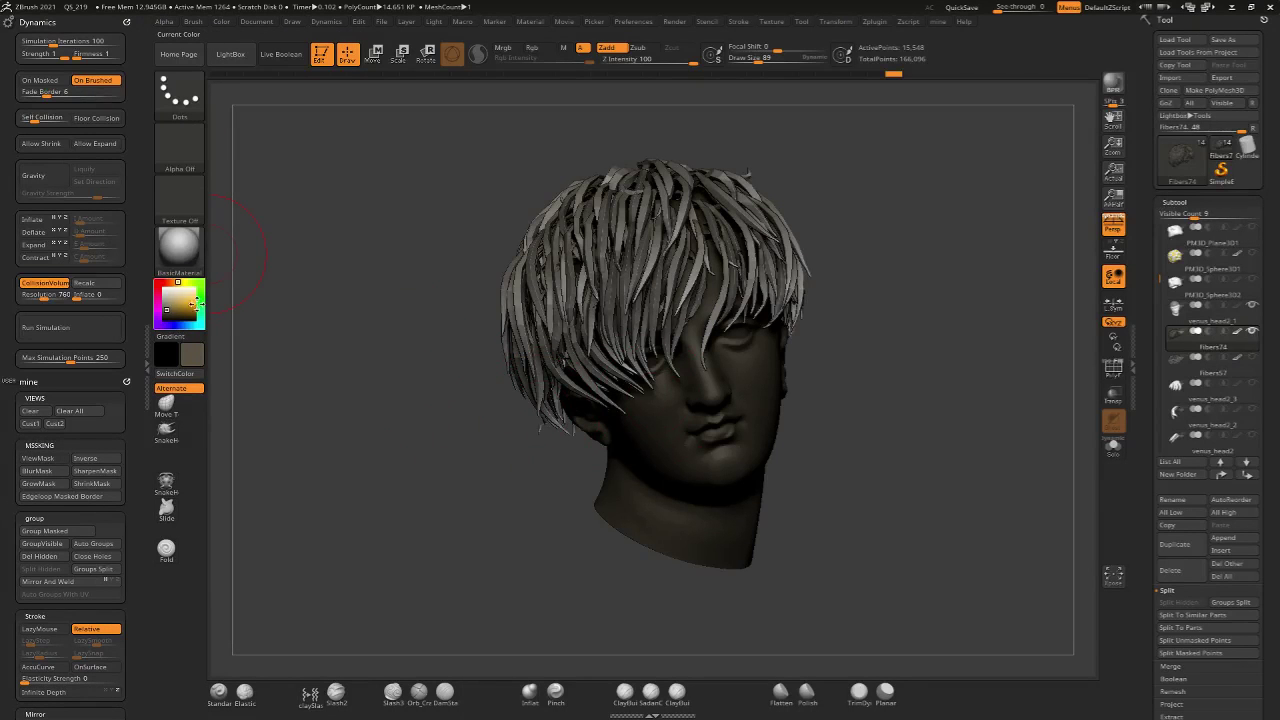
left_click(172, 293)
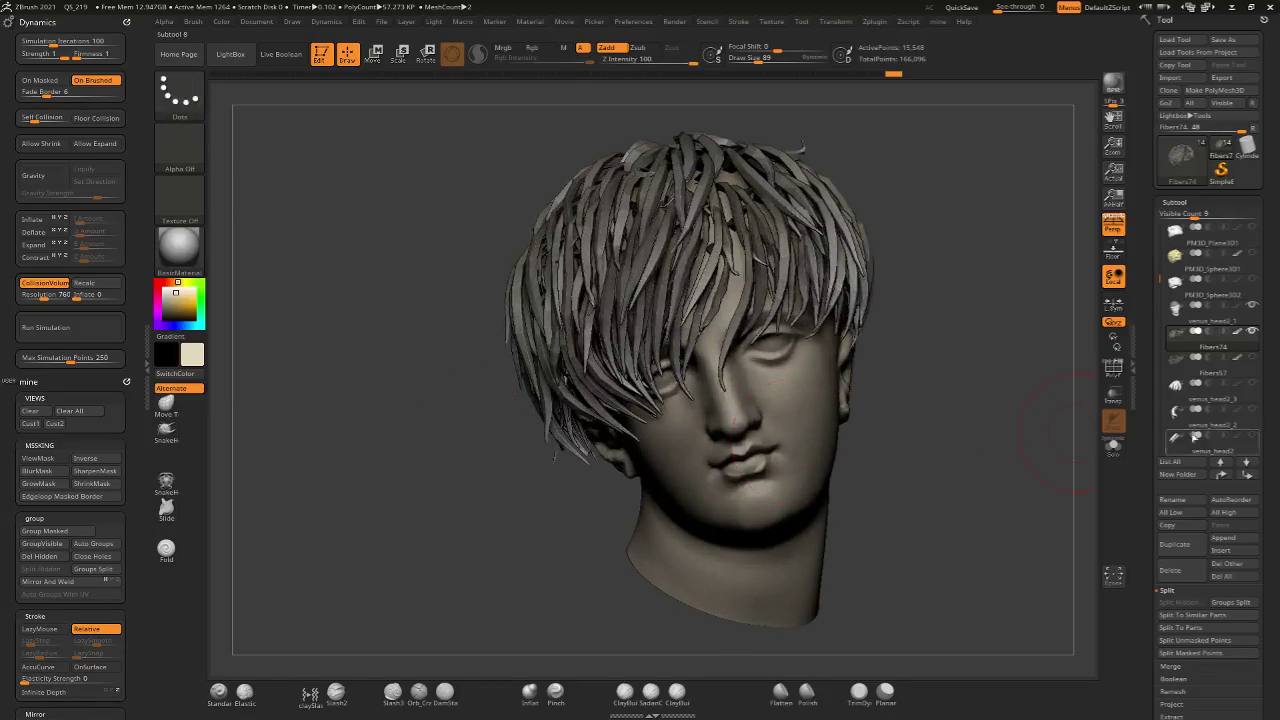
scroll(1137, 428, "down", 5)
Turn on Dynamic Subdiv for the hair strips with Flat Subdiv set to 1
scroll(1137, 428, "down", 5)
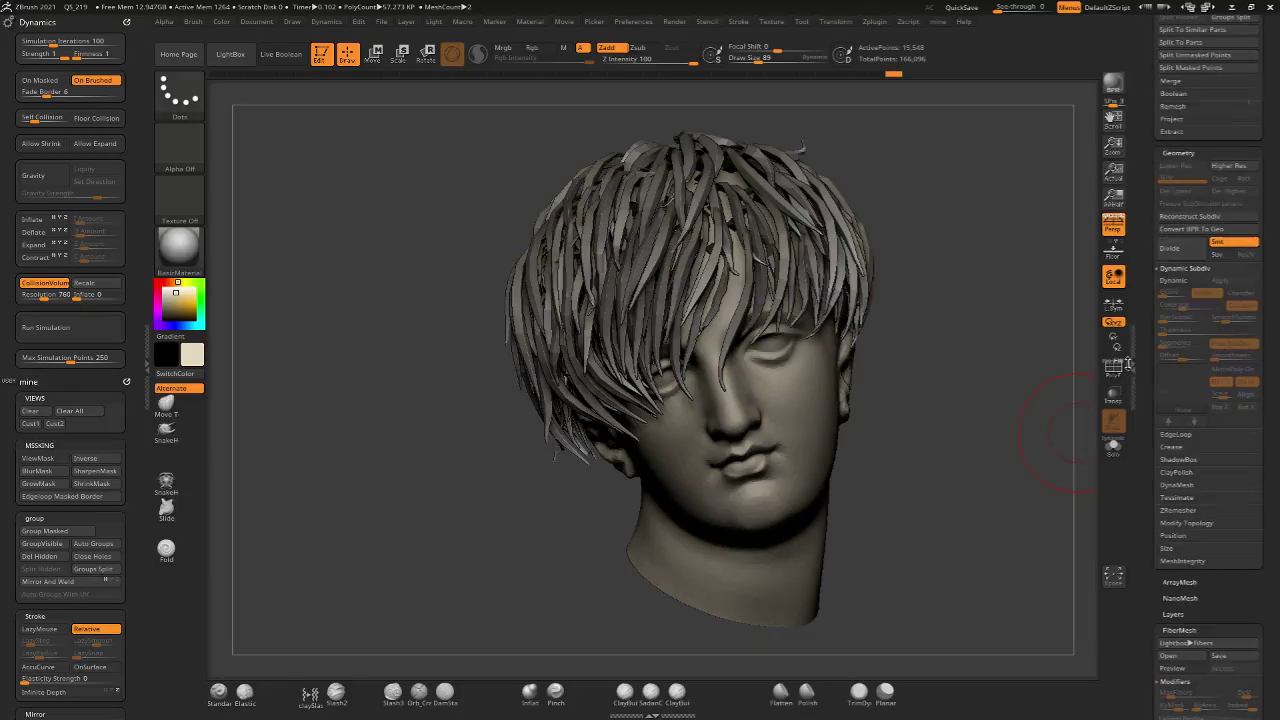
left_click(1183, 282)
left_click(1185, 283)
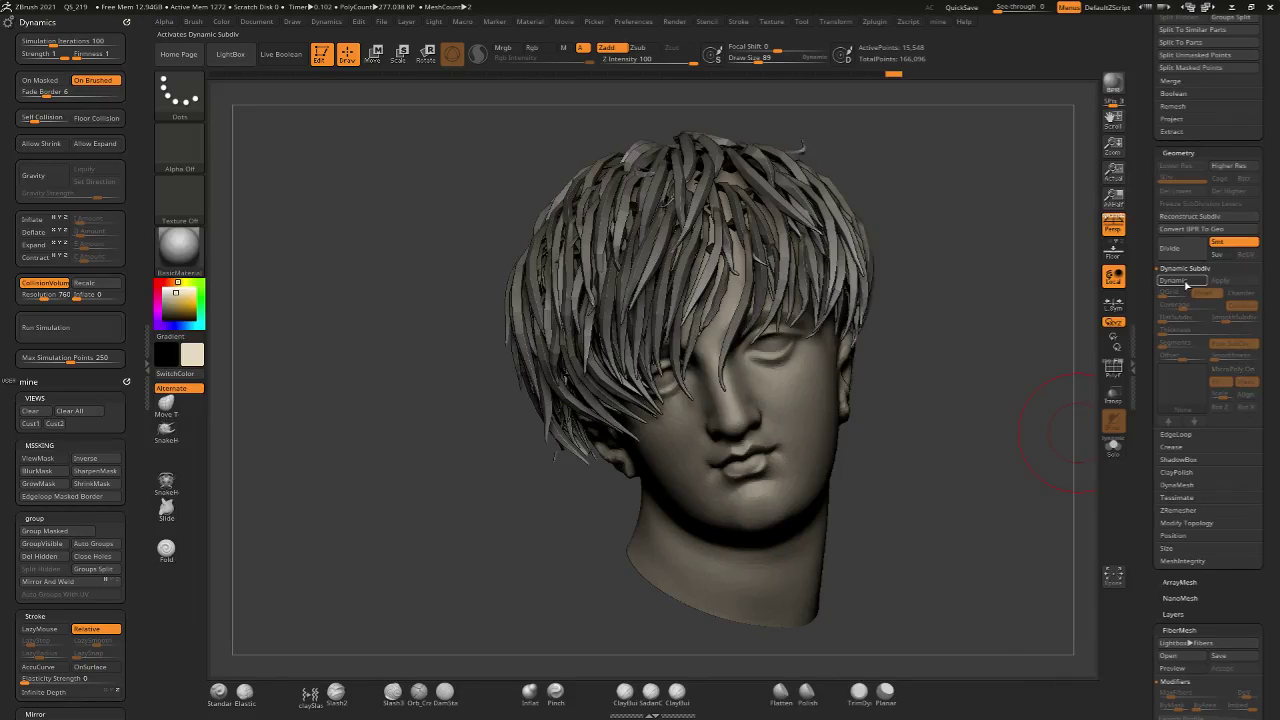
left_click(1183, 283)
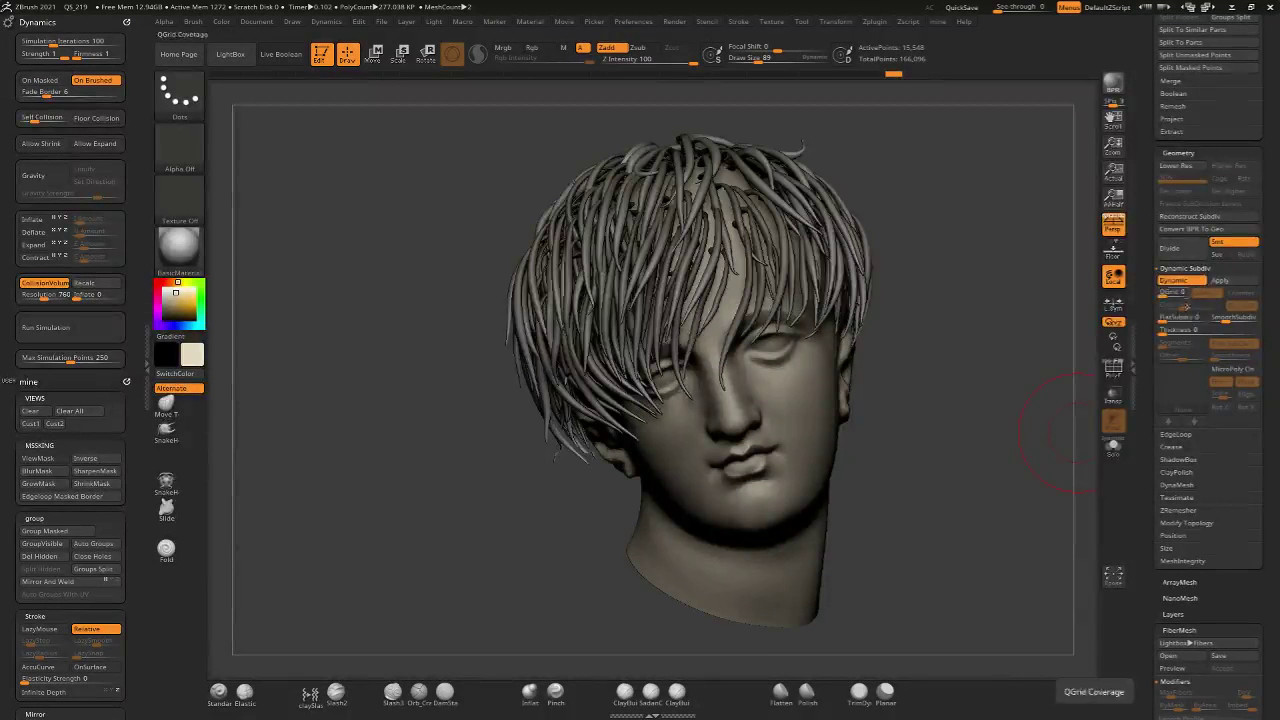
left_click(1168, 322)
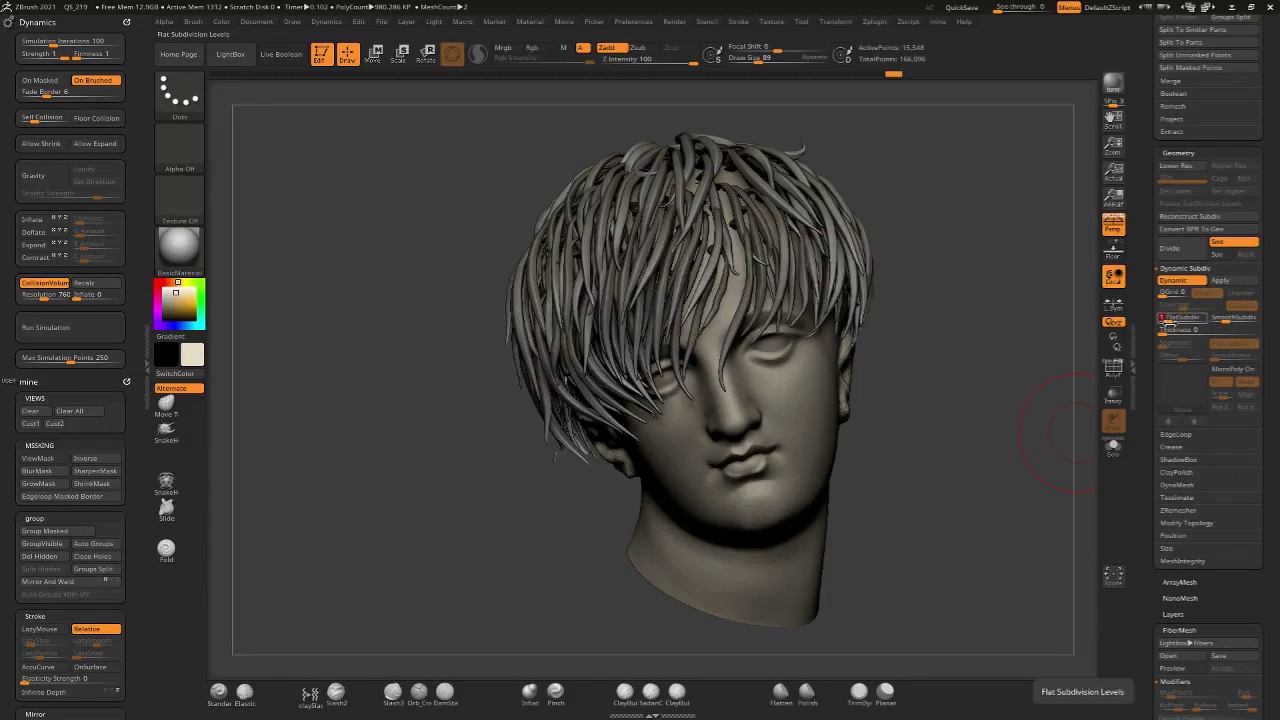
left_click_drag(1168, 324, 1172, 321)
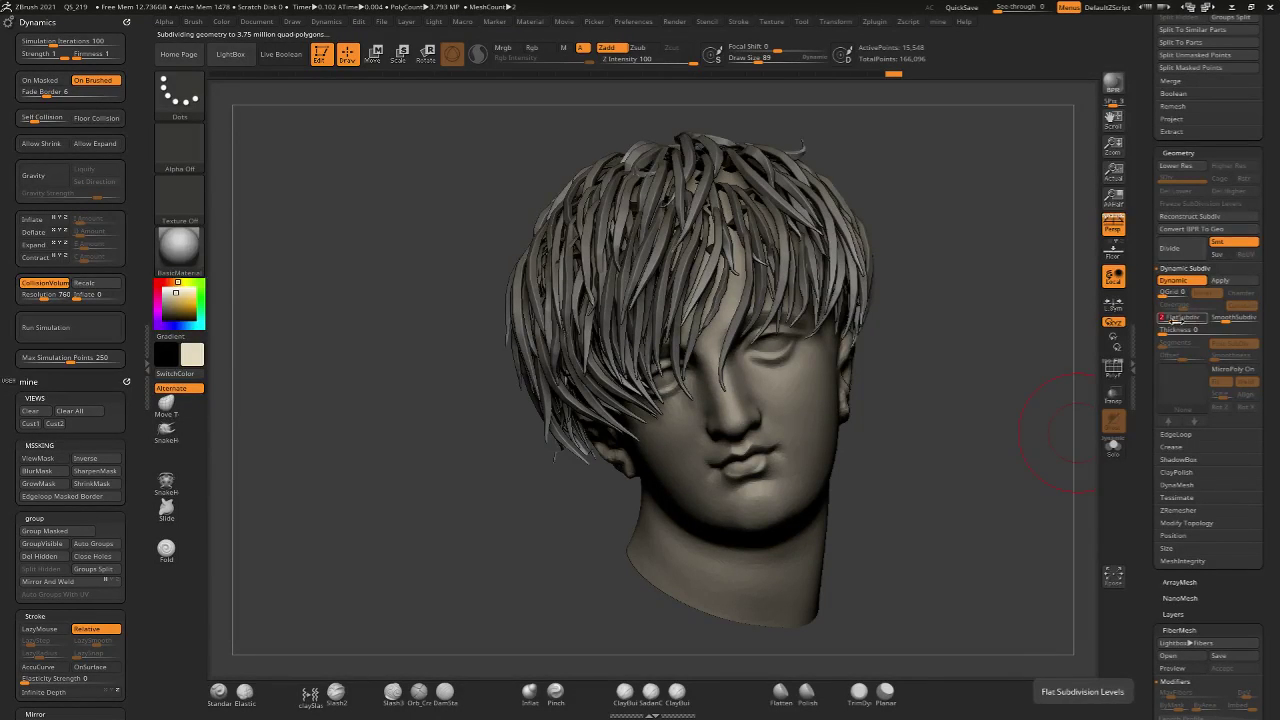
left_click(1168, 323)
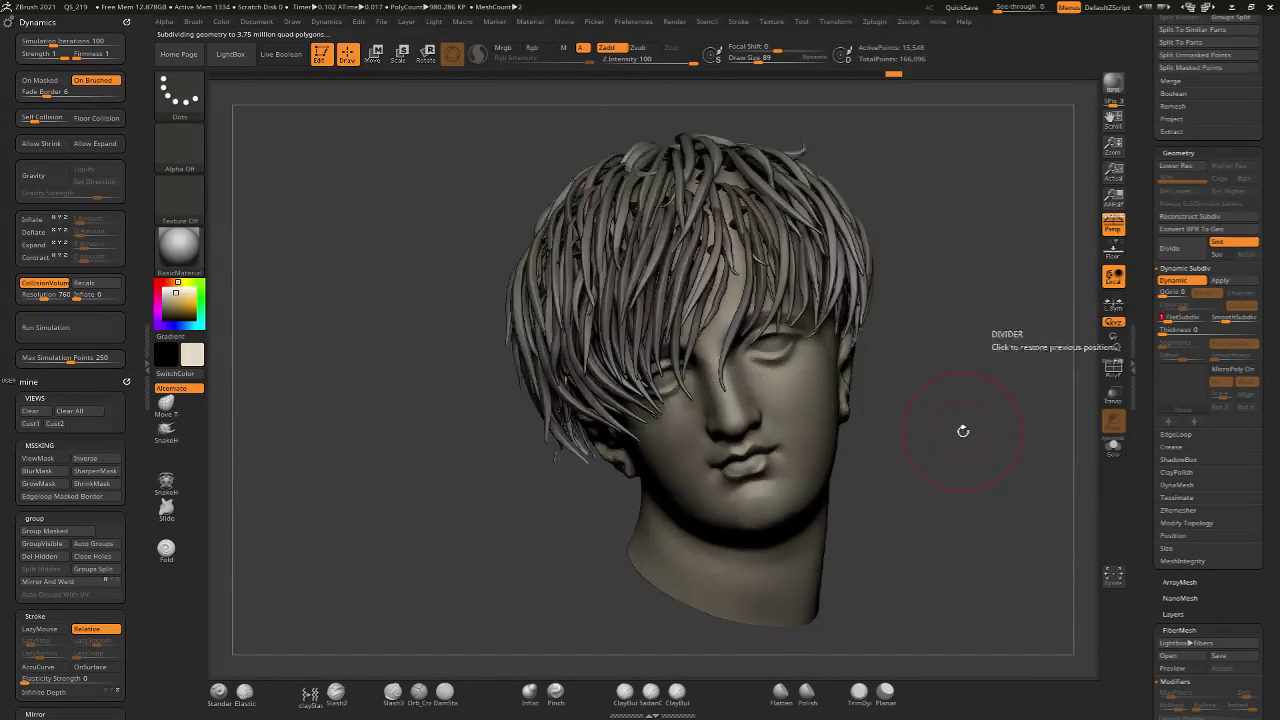
Give the hair strips a Dynamic Subdiv thickness of about 0.0064
left_click_drag(966, 429, 969, 436)
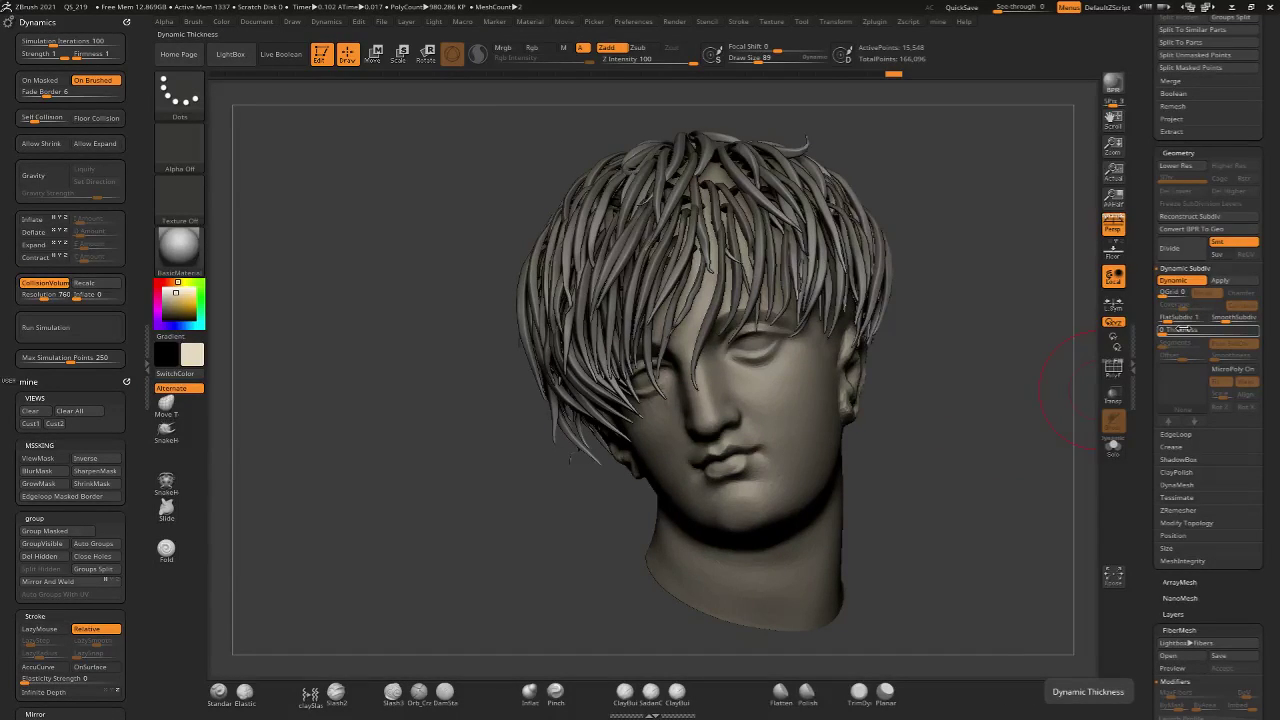
left_click_drag(1170, 330, 1204, 336)
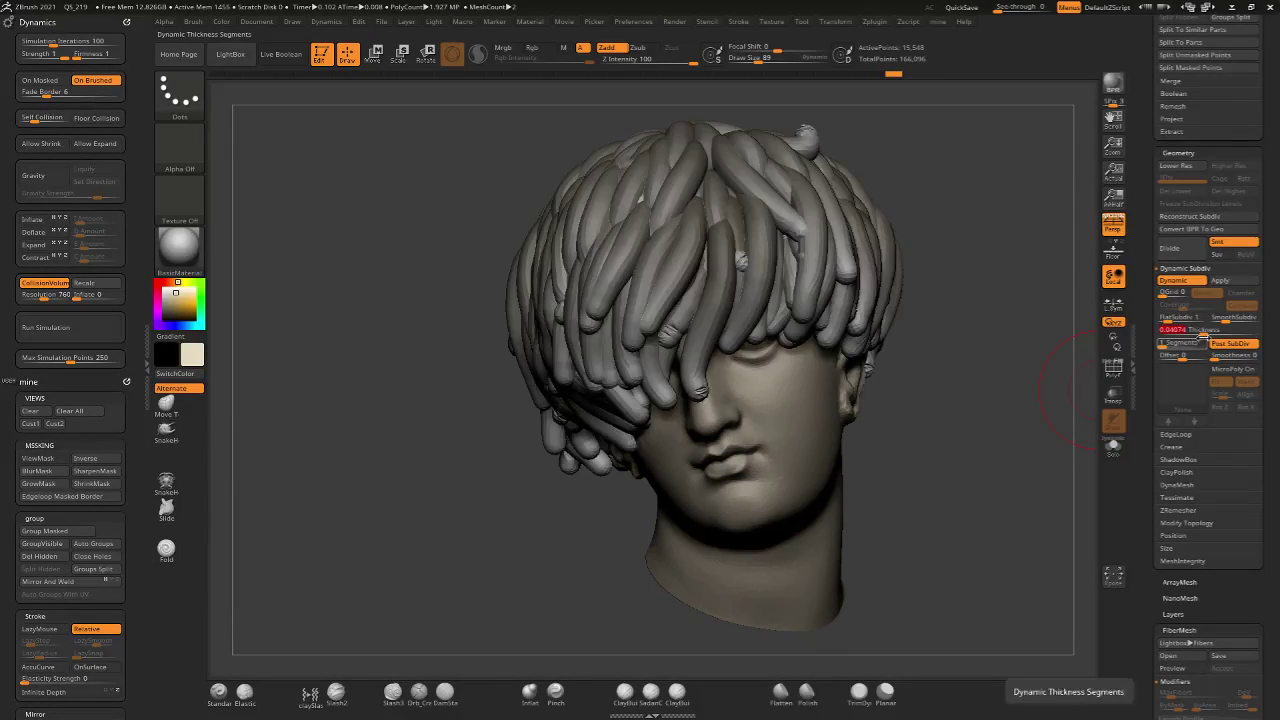
left_click_drag(1205, 331, 1188, 331)
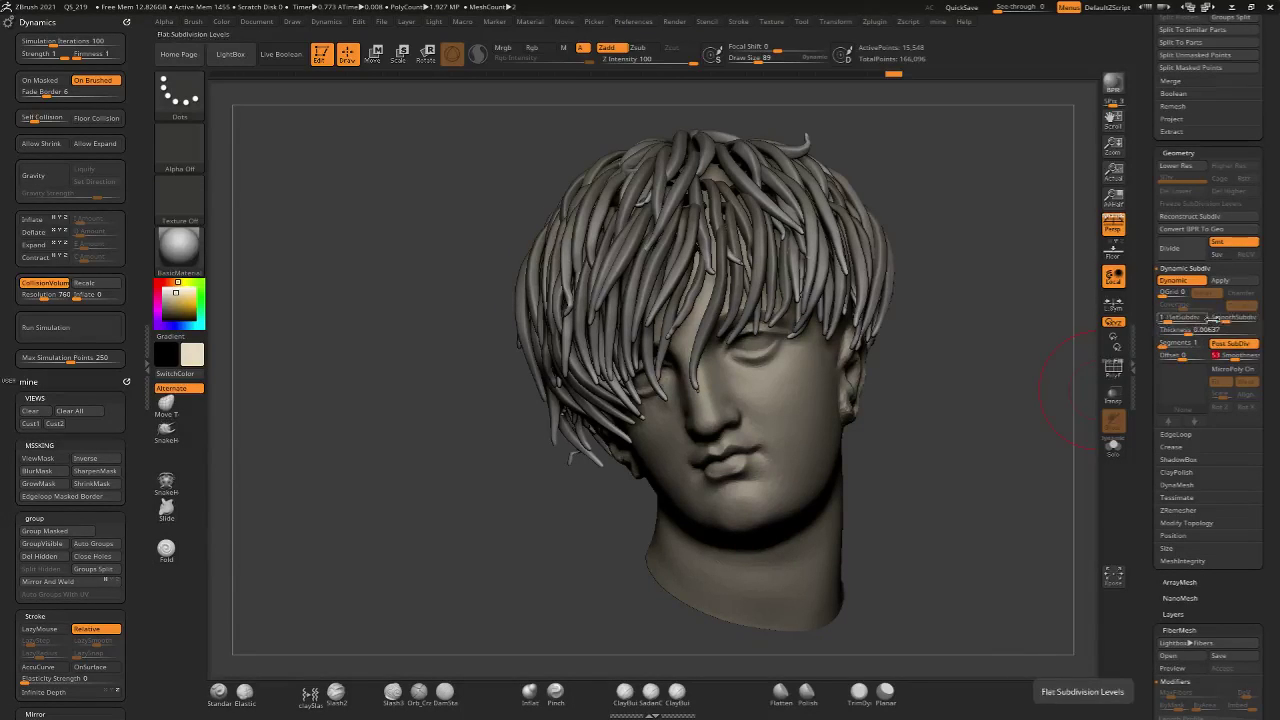
Set SmoothSubdiv to 1, raise Smoothness, and enter a strand Thickness of 0.00254
left_click_drag(1226, 320, 1220, 322)
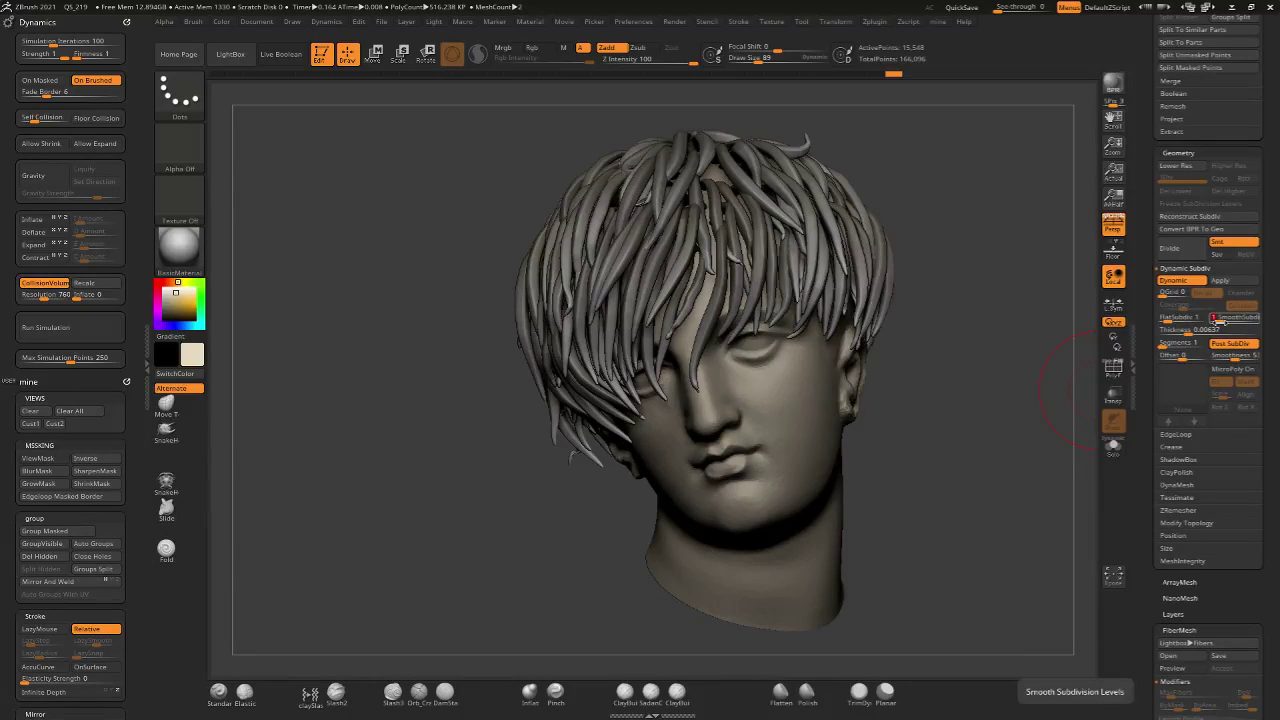
left_click_drag(1190, 330, 1192, 331)
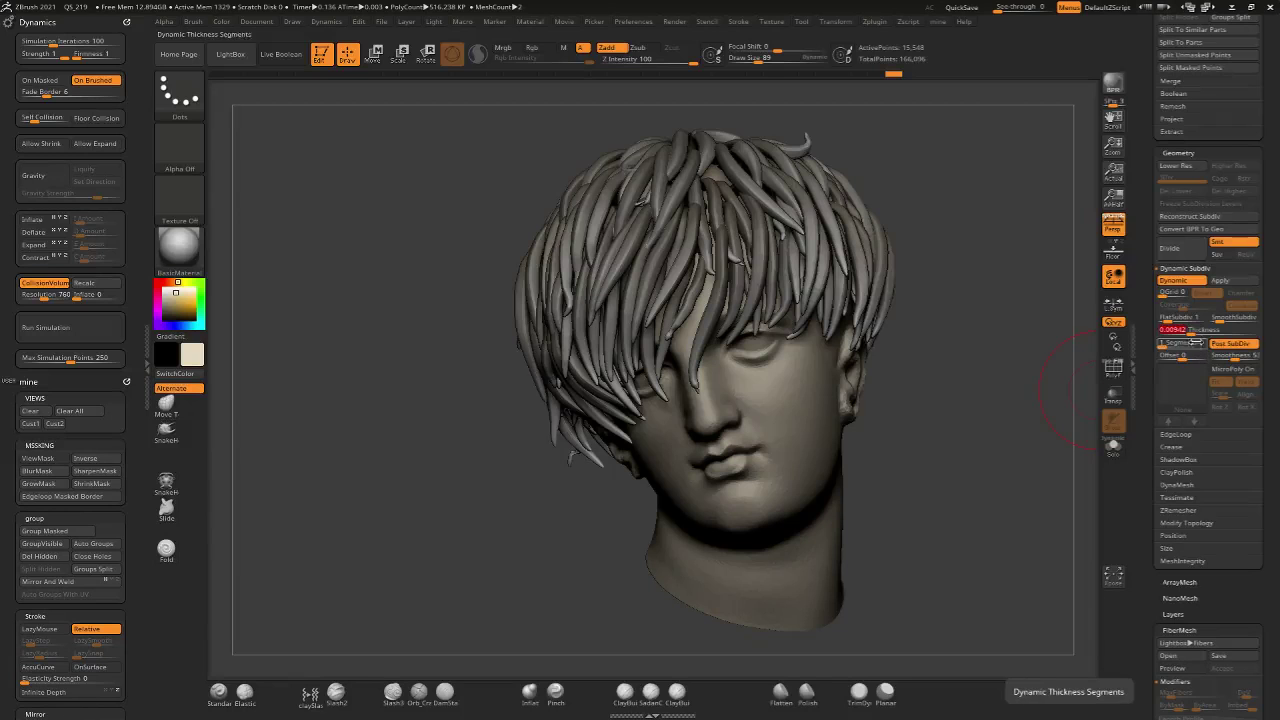
left_click_drag(1196, 356, 1212, 356)
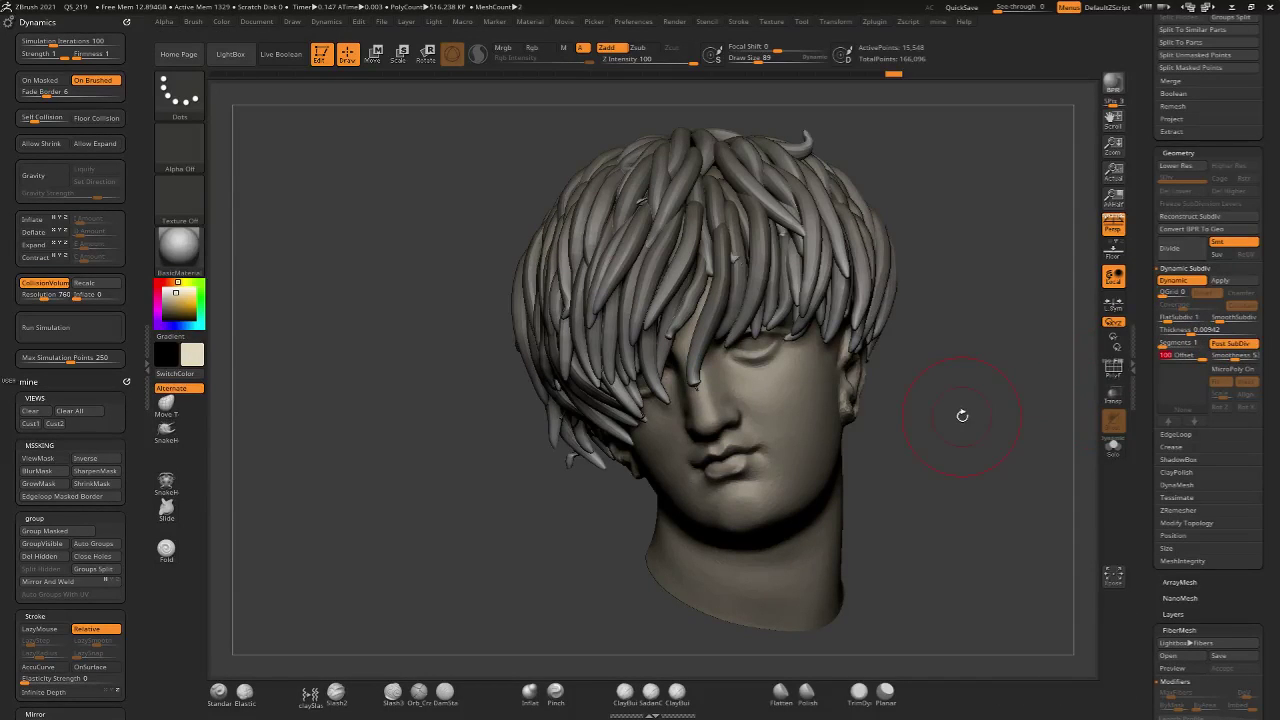
mouse_move(965, 413)
left_mouse_down()
mouse_move(971, 423)
mouse_move(1034, 386)
left_mouse_up()
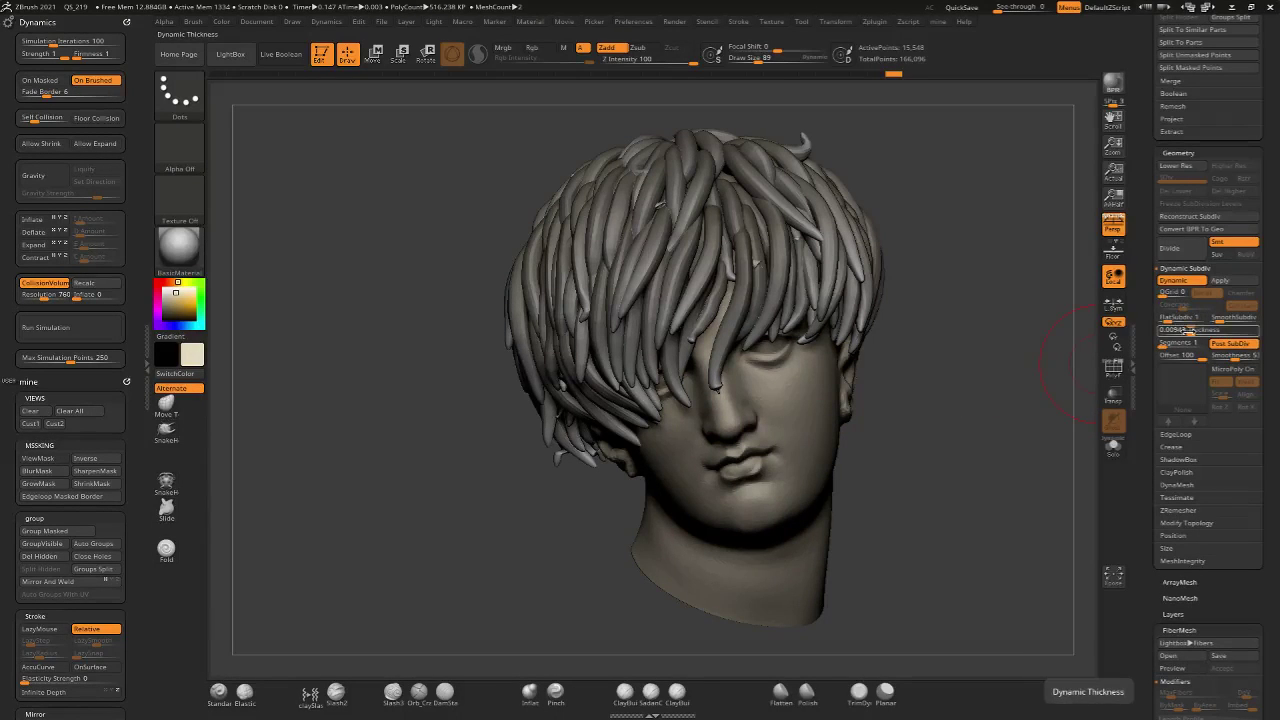
left_click_drag(1184, 329, 1181, 330)
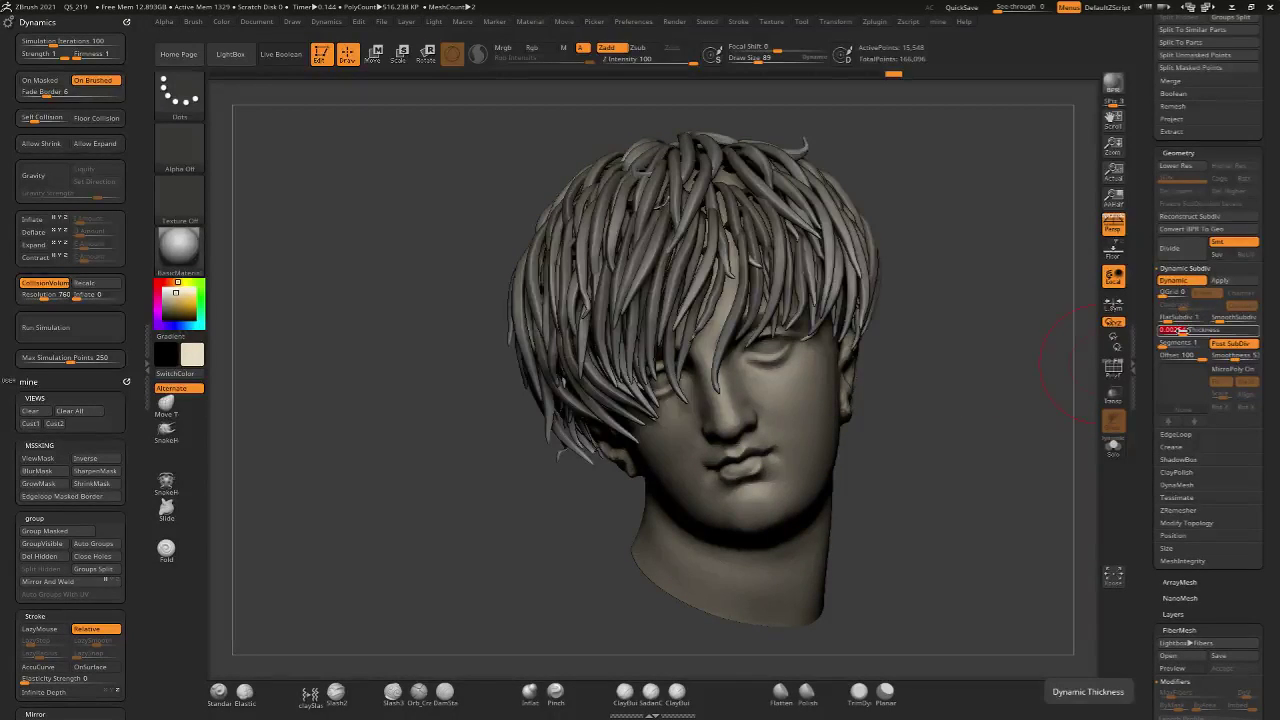
key("Return")
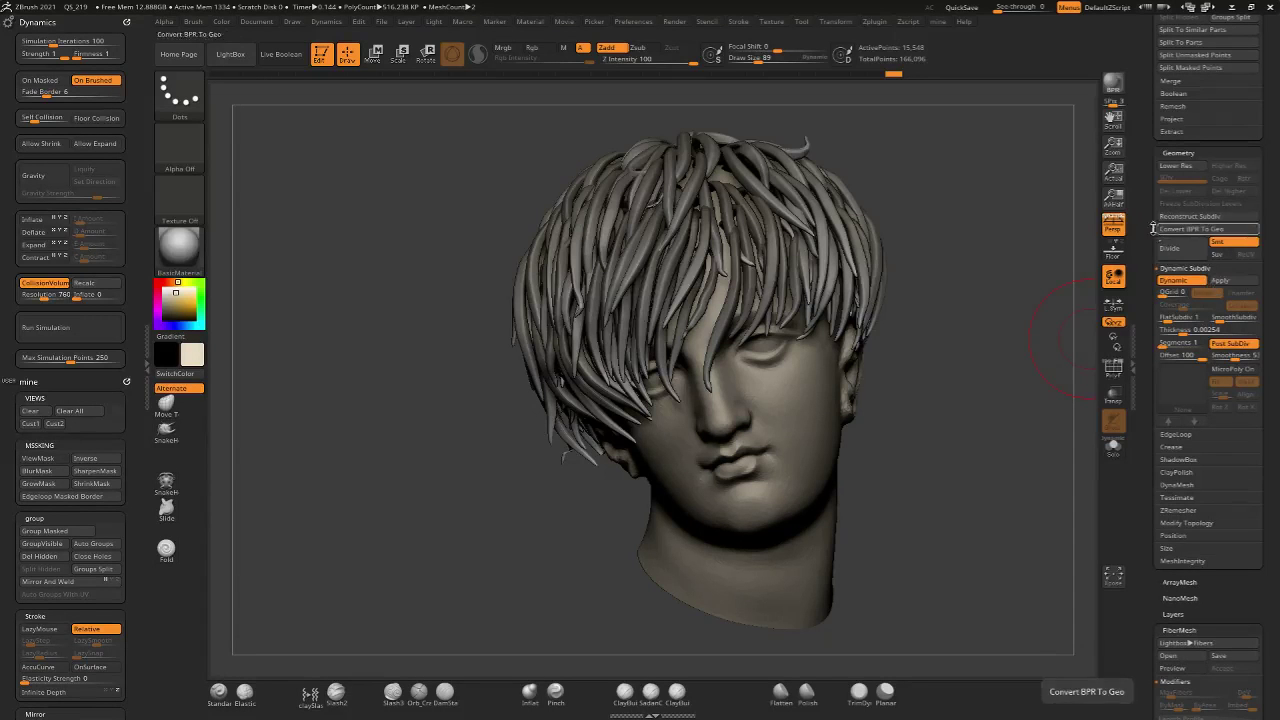
Duplicate the hair subtool and apply Dynamic Subdiv to bake its thickness into real geometry
scroll(1200, 300, "up", 5)
left_click(1185, 368)
mouse_move(1210, 180)
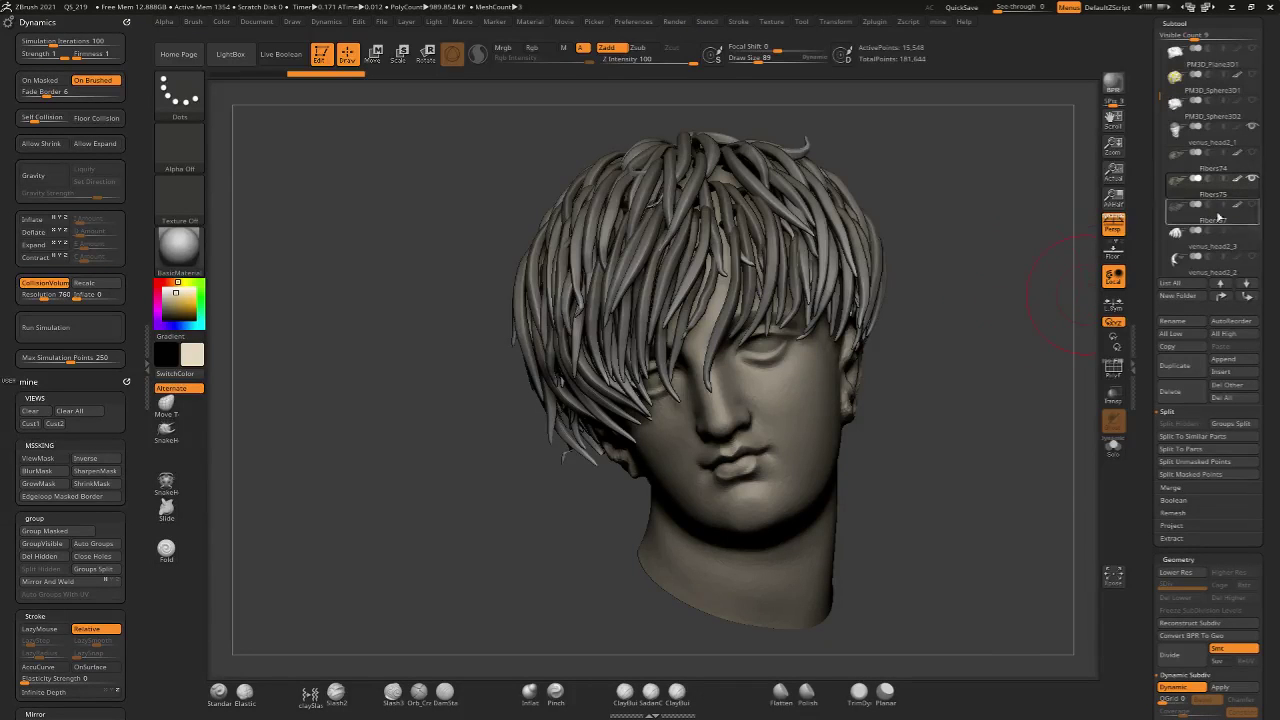
scroll(1200, 440, "down", 5)
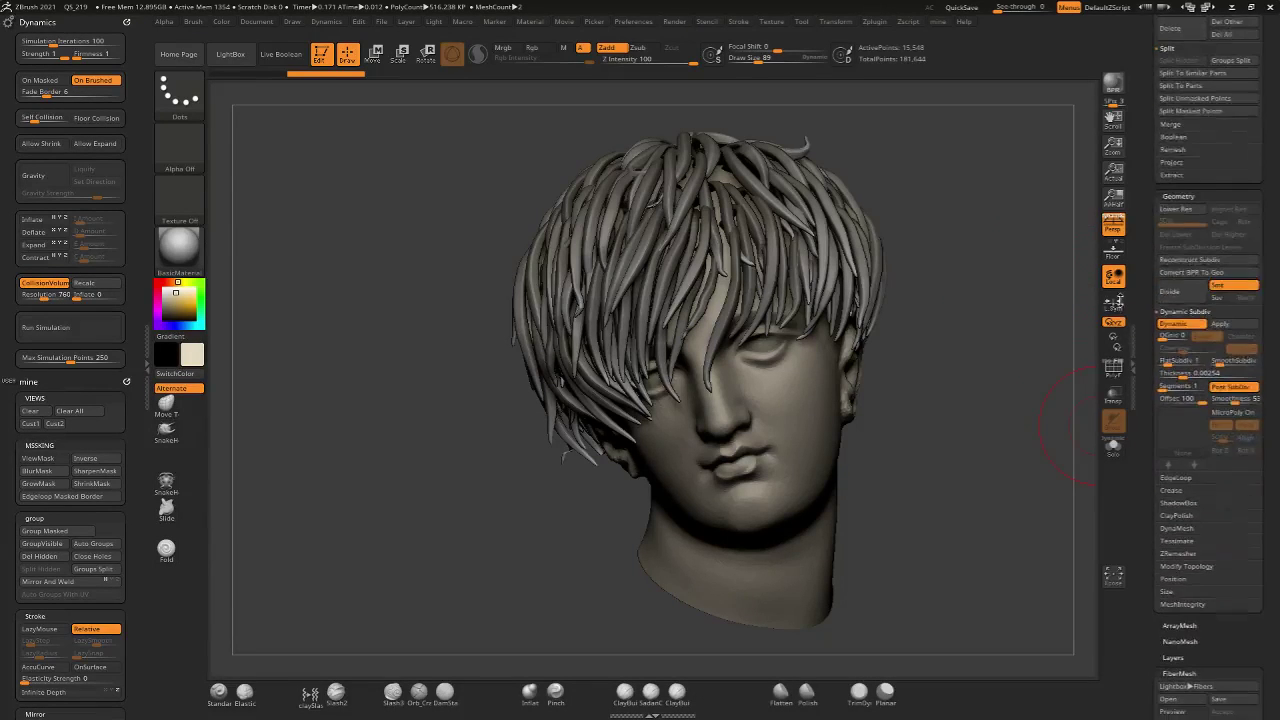
left_click(1215, 322)
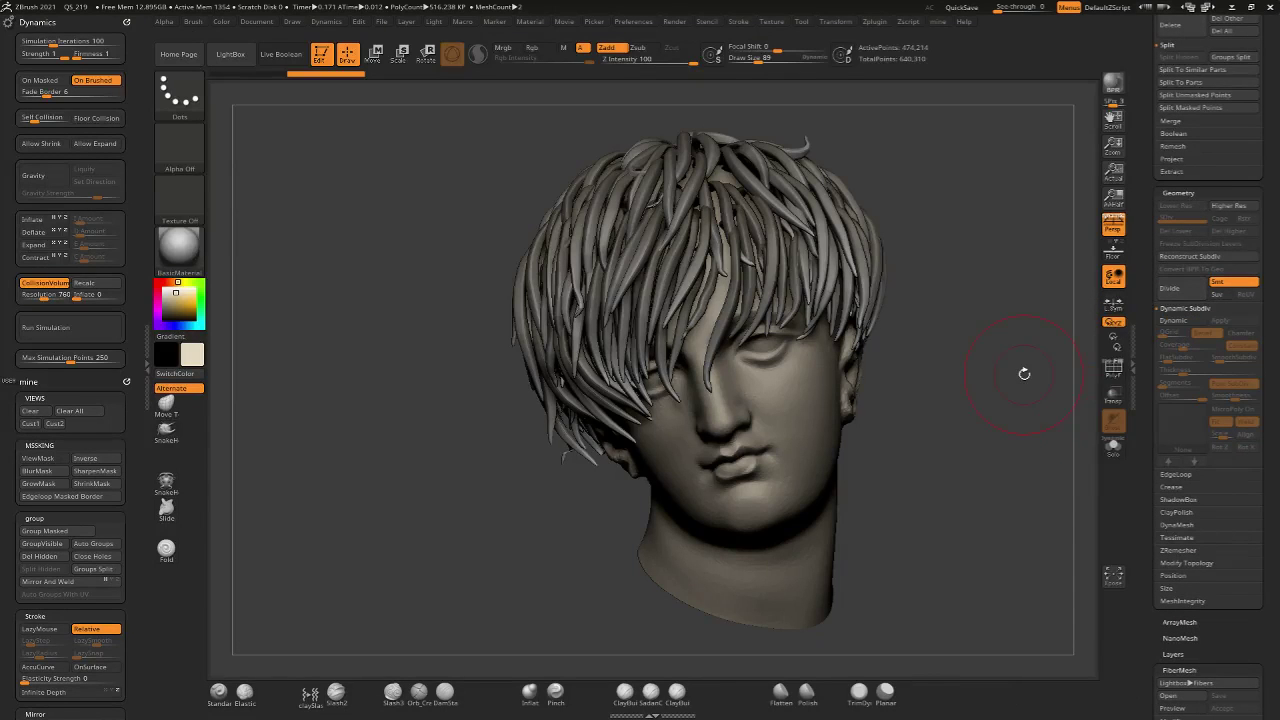
Check the baked hair with Solo and PolyF, try Reconstruct Subdiv, then BPR-render a three-quarter view
left_click(1113, 450)
left_click(1113, 450)
left_click(1116, 372)
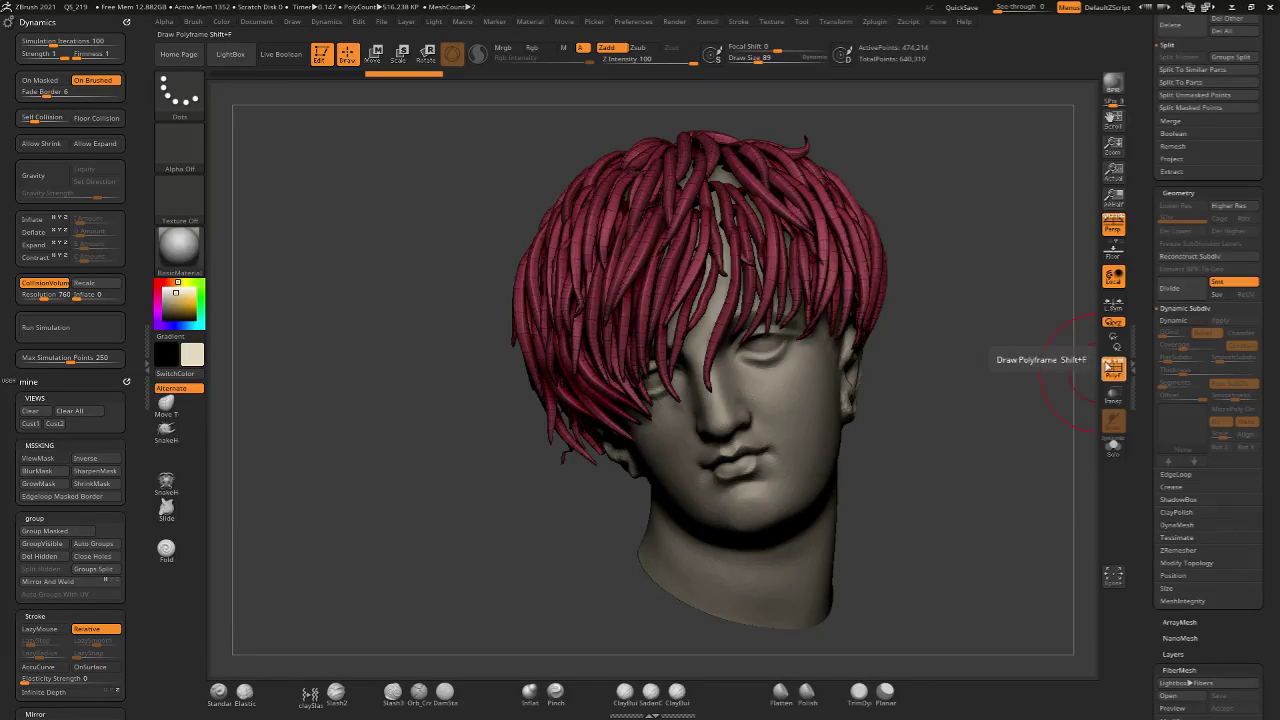
left_click(1190, 256)
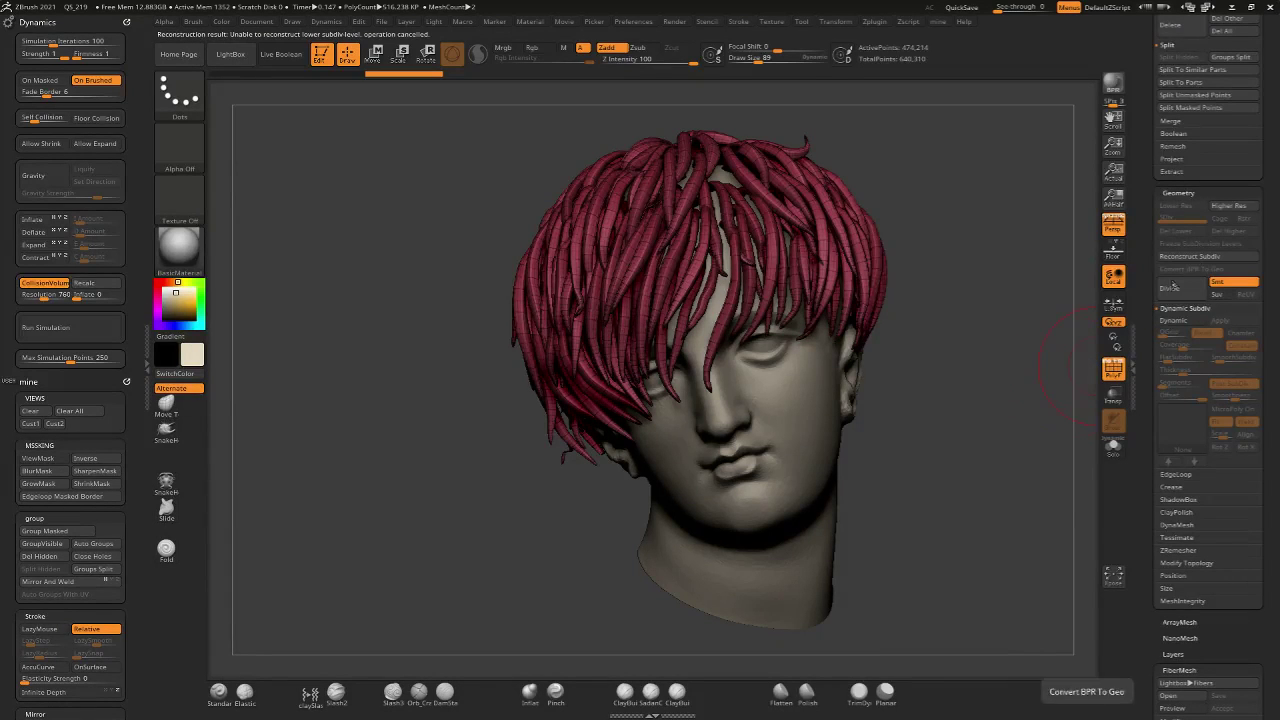
left_click(1113, 369)
left_click_drag(925, 471, 960, 466)
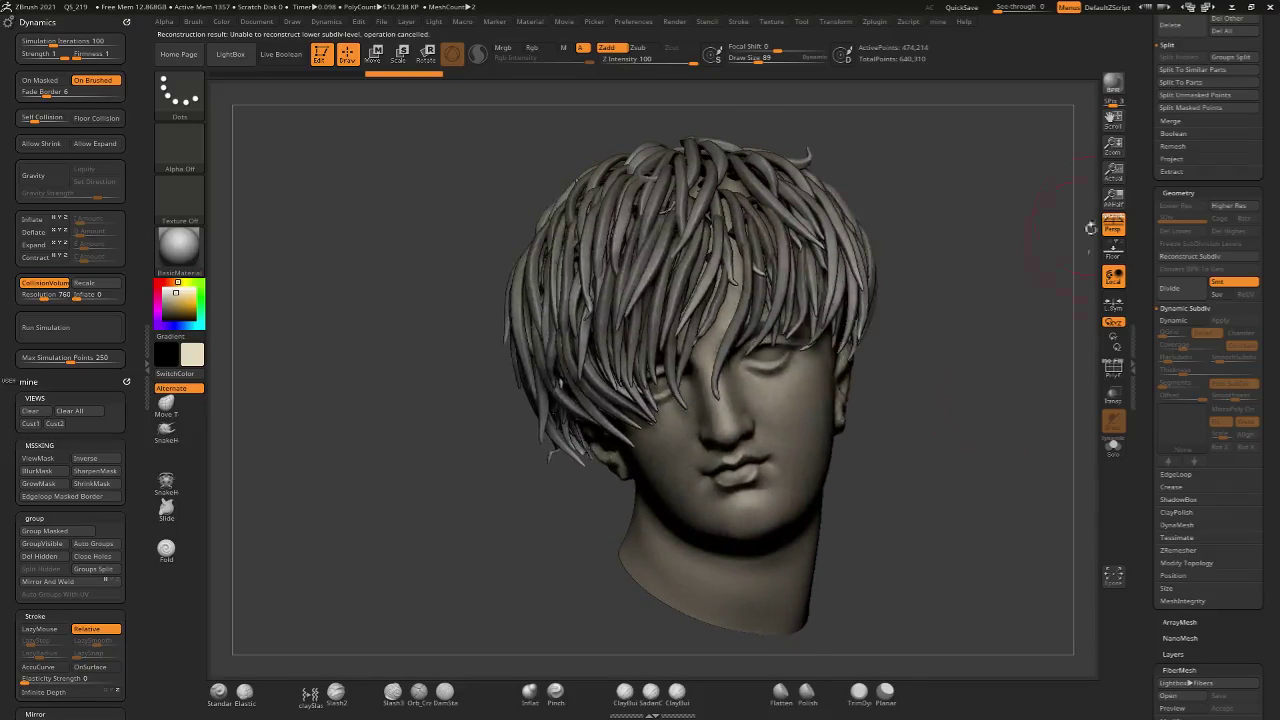
left_click(1113, 82)
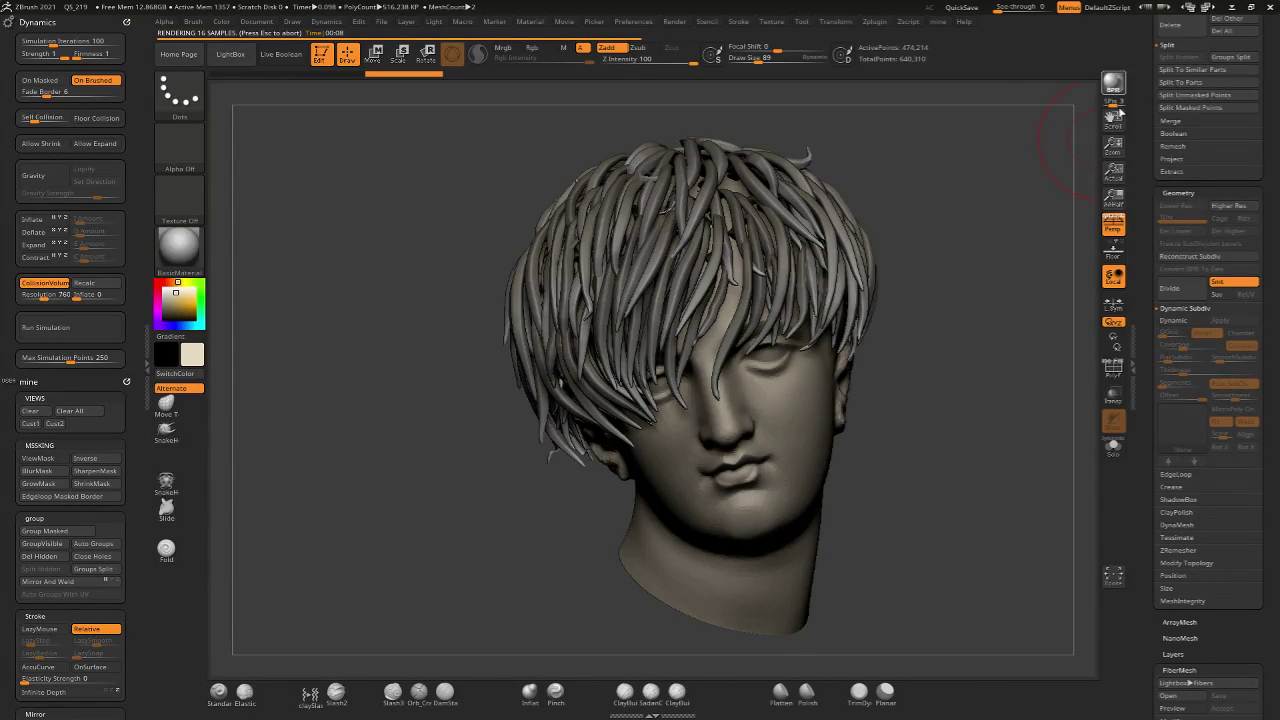
Leave the BPR render, select the original Fibers74 subtool, and toggle its Dynamic Subdiv off
left_click(1024, 262)
scroll(1155, 173, "up", 5)
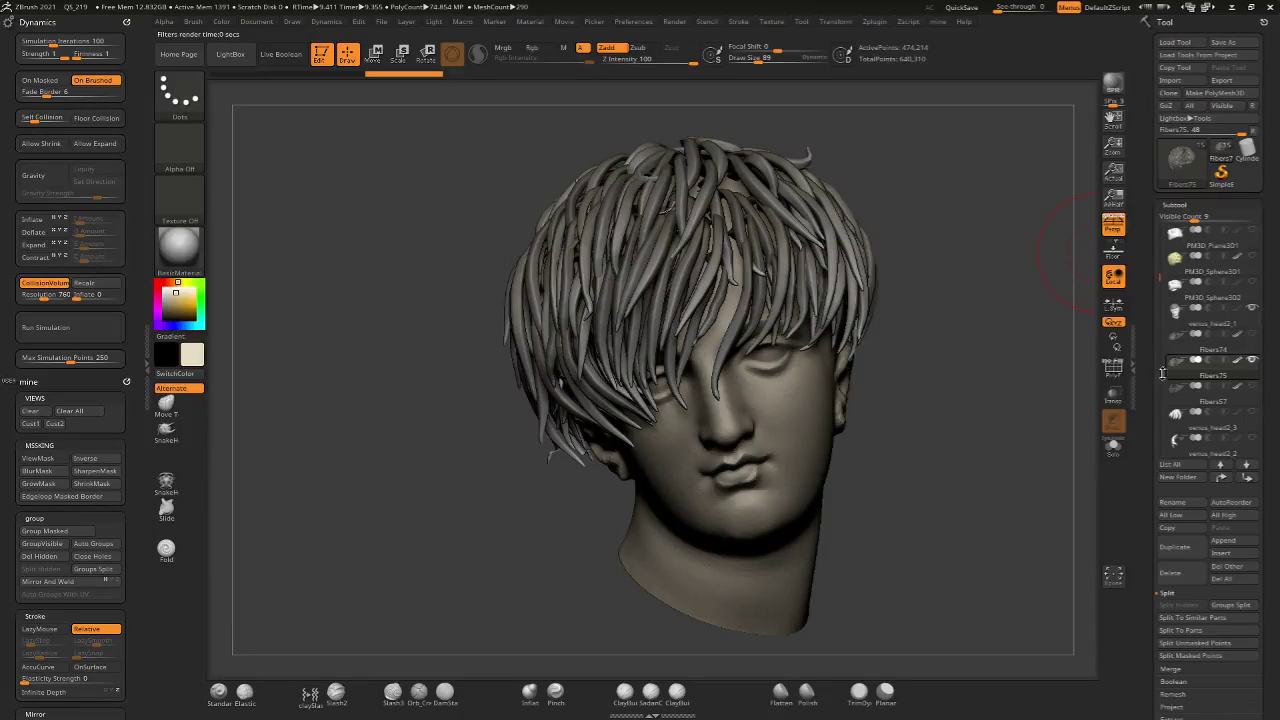
left_click(1245, 345)
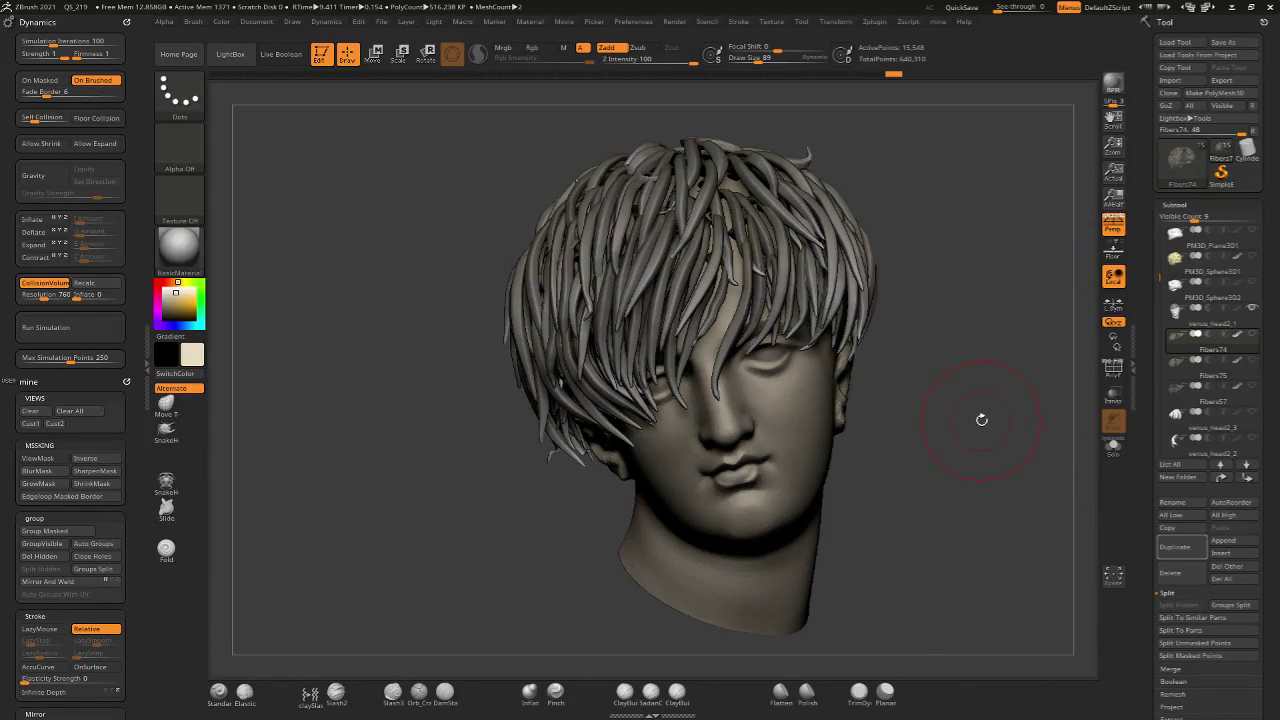
key("shift+d")
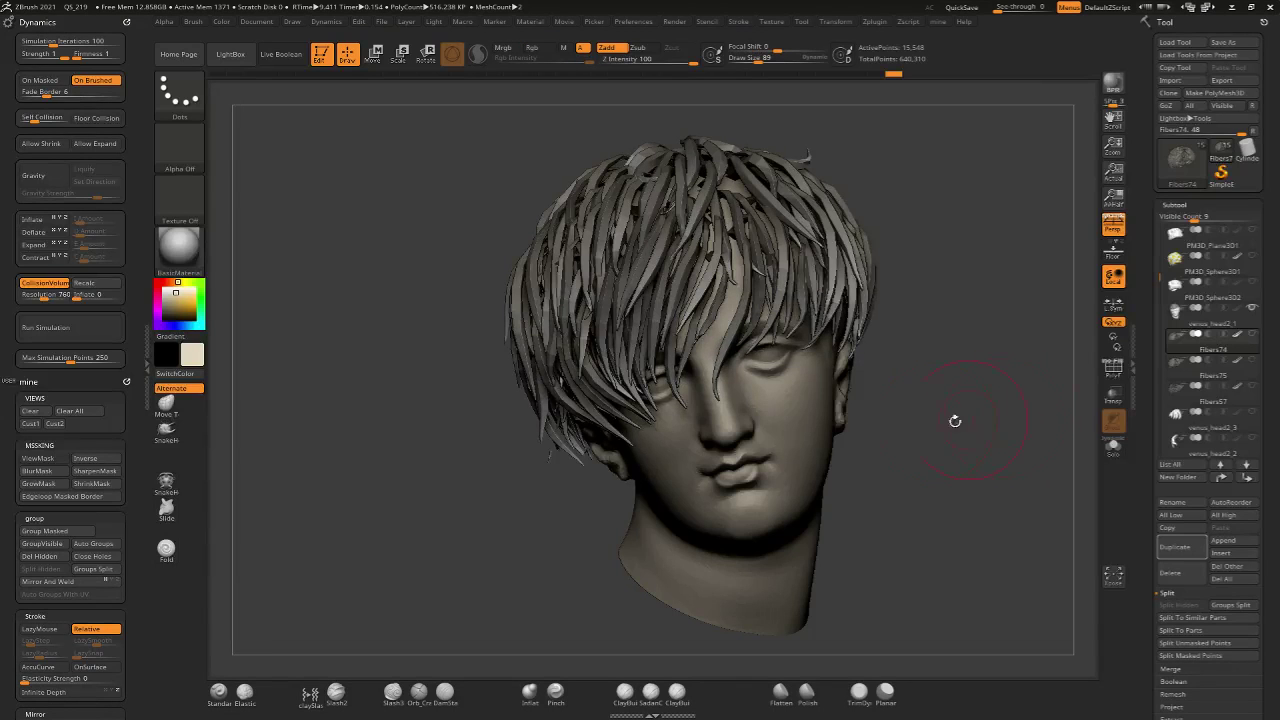
Adjust the Fibers74 settings in the Tool palette, then return the canvas to normal shading
left_click_drag(1146, 502, 1131, 290)
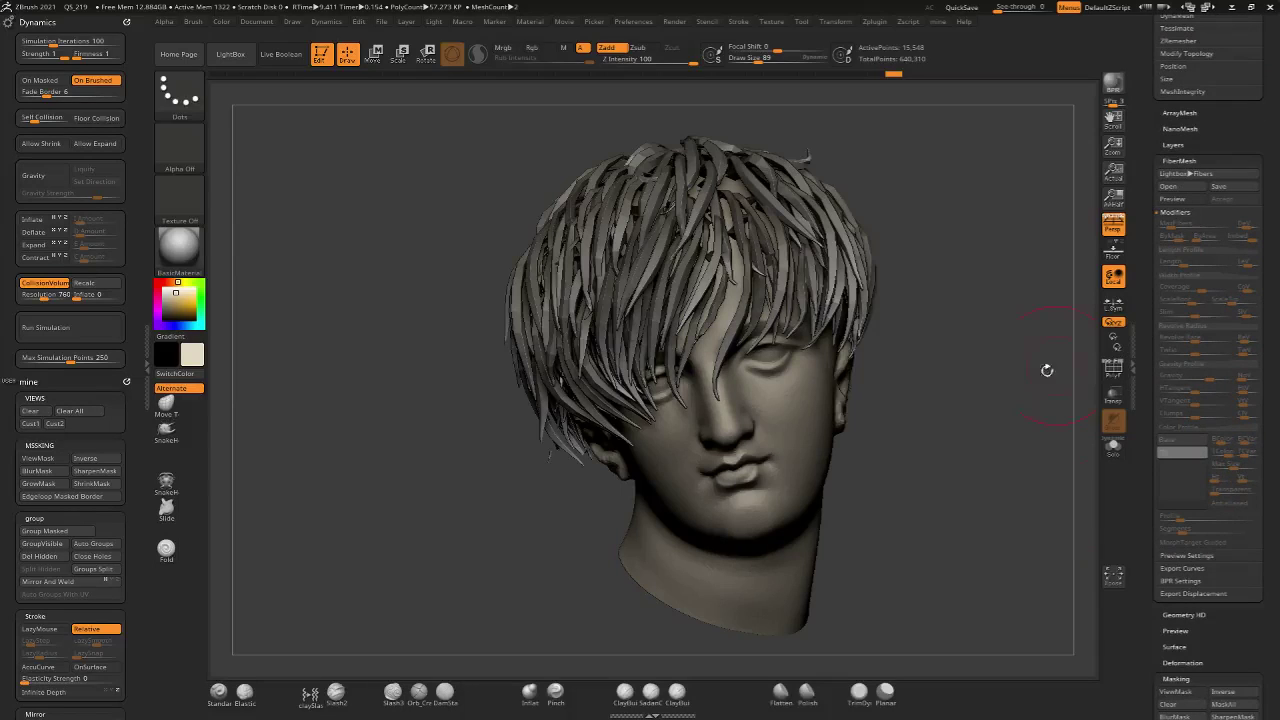
mouse_move(1155, 447)
left_mouse_down()
mouse_move(1148, 284)
mouse_move(1122, 352)
left_mouse_up()
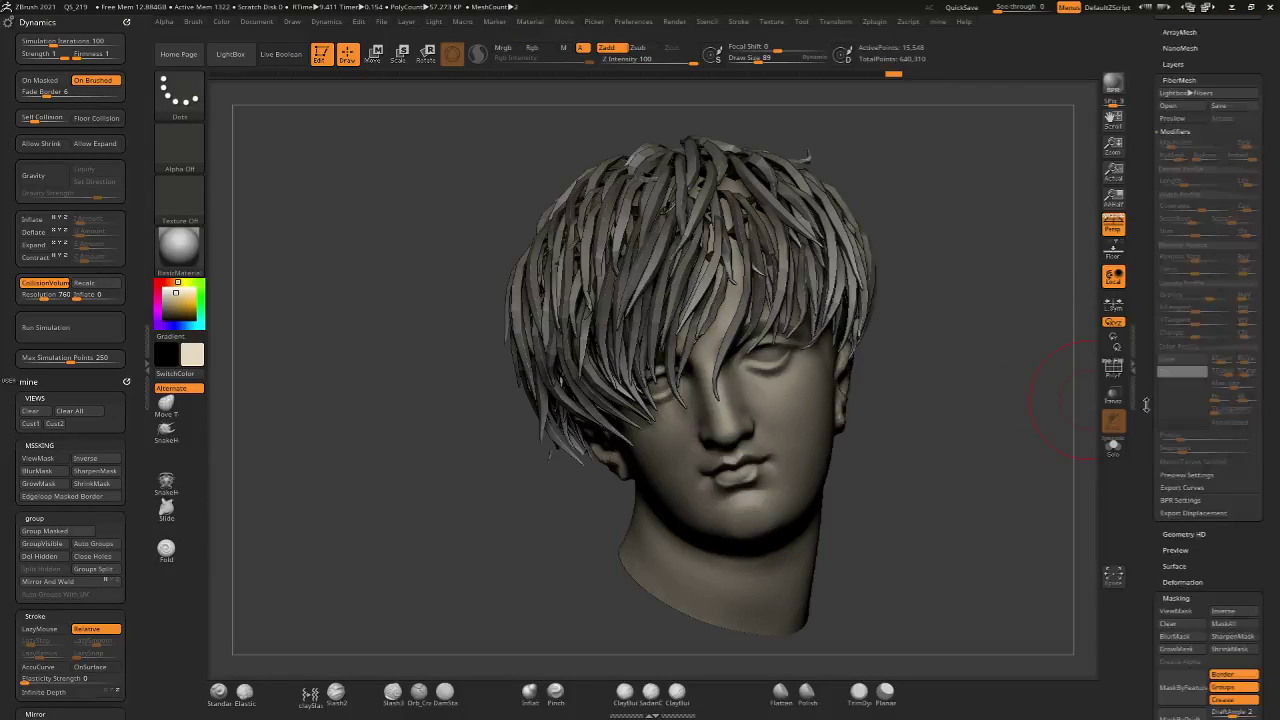
scroll(1124, 334, "down", 1)
scroll(1124, 334, "down", 2)
scroll(1124, 334, "down", 2)
scroll(1124, 334, "down", 1)
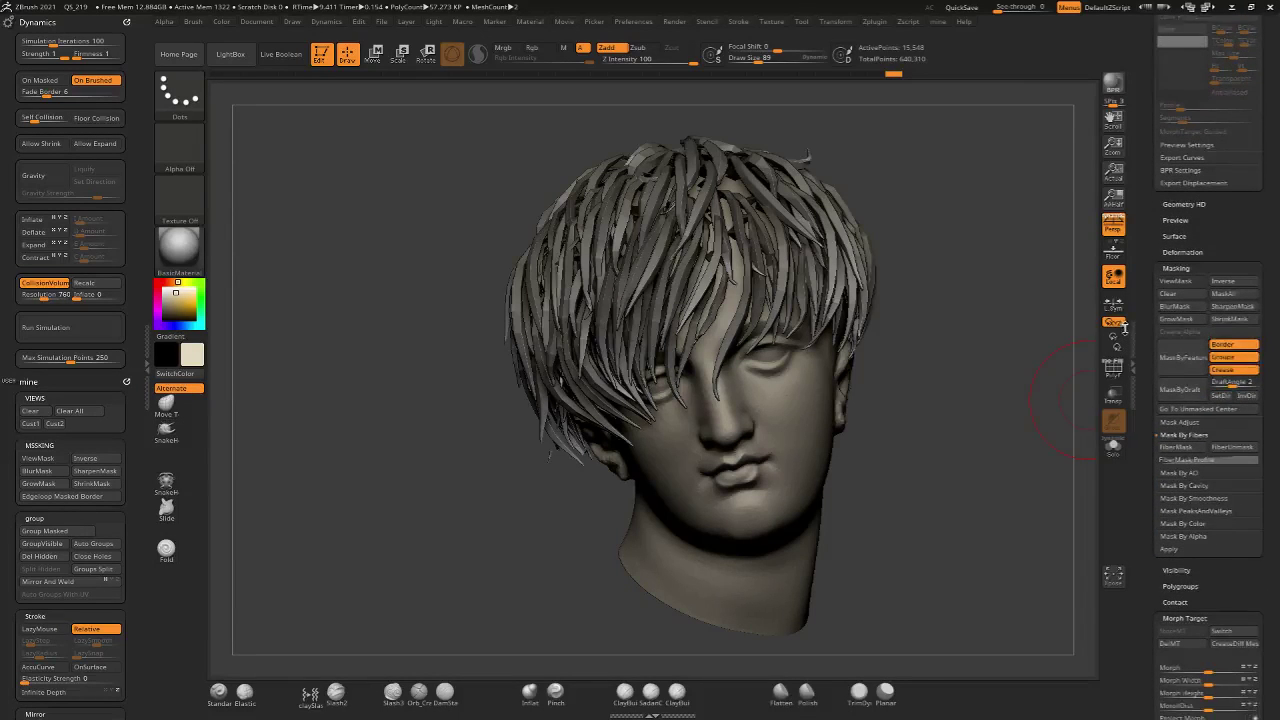
scroll(1125, 325, "down", 2)
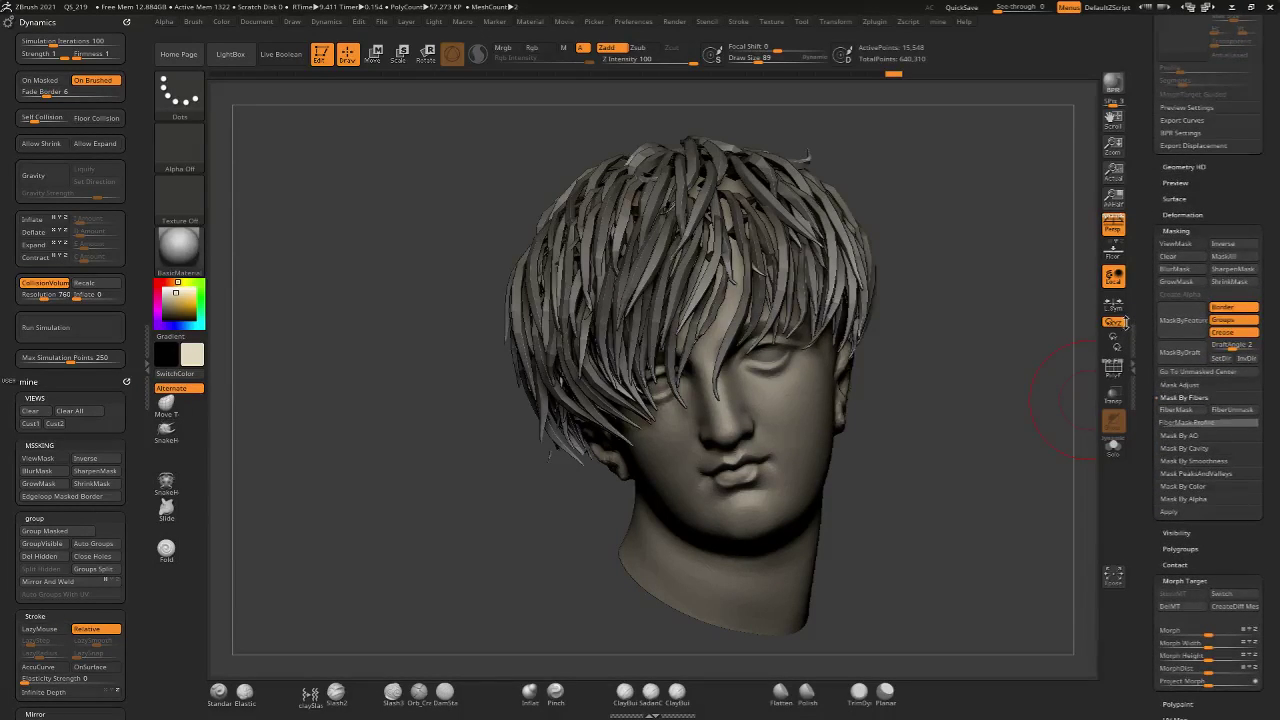
scroll(1124, 322, "up", 9)
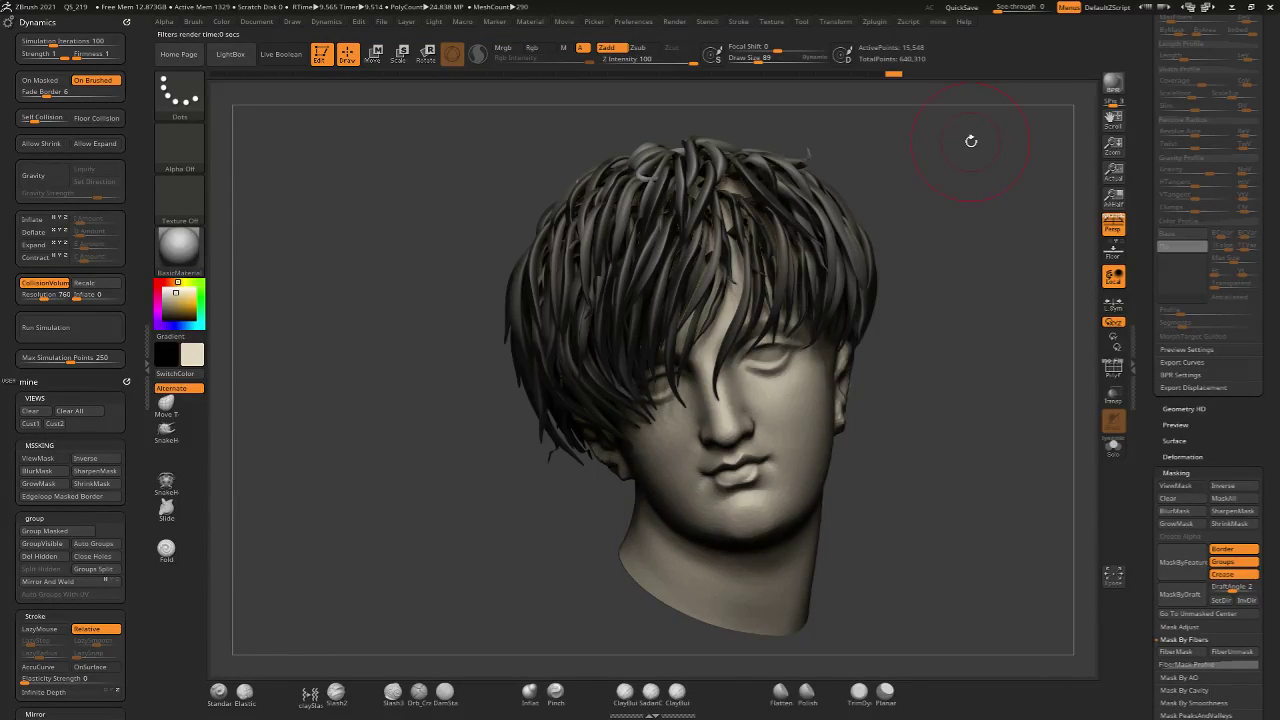
left_click(942, 157)
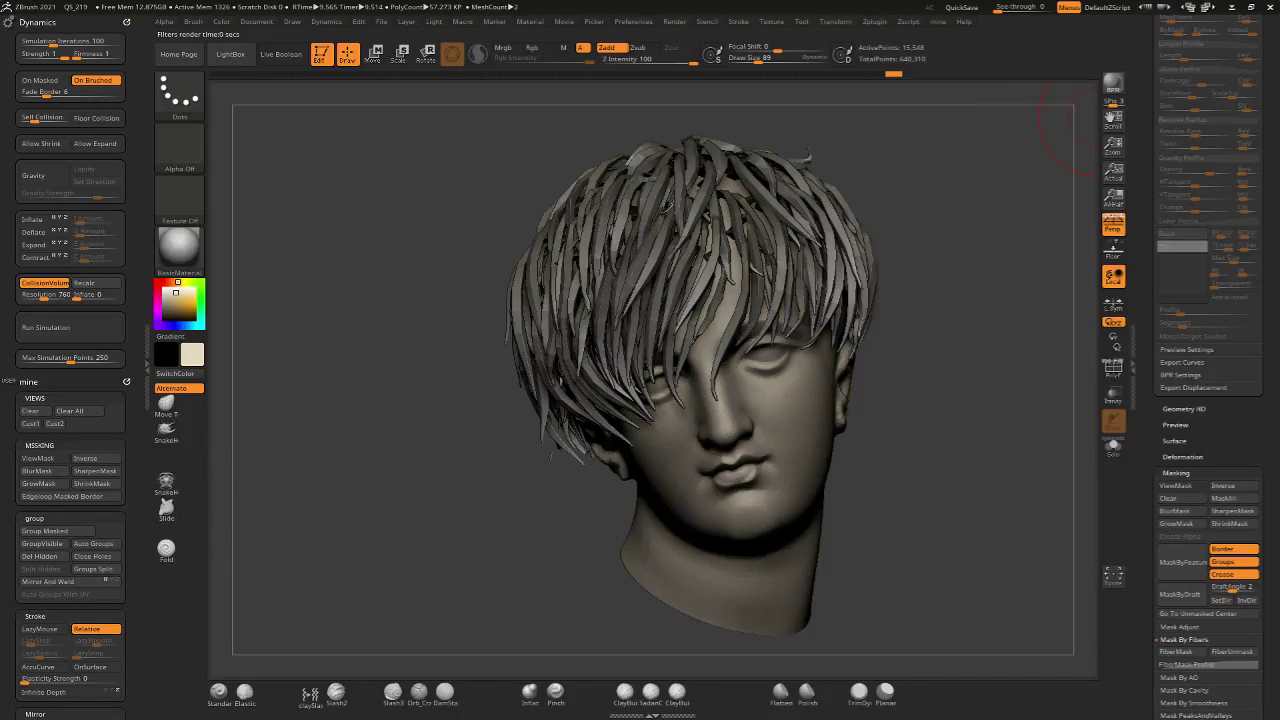